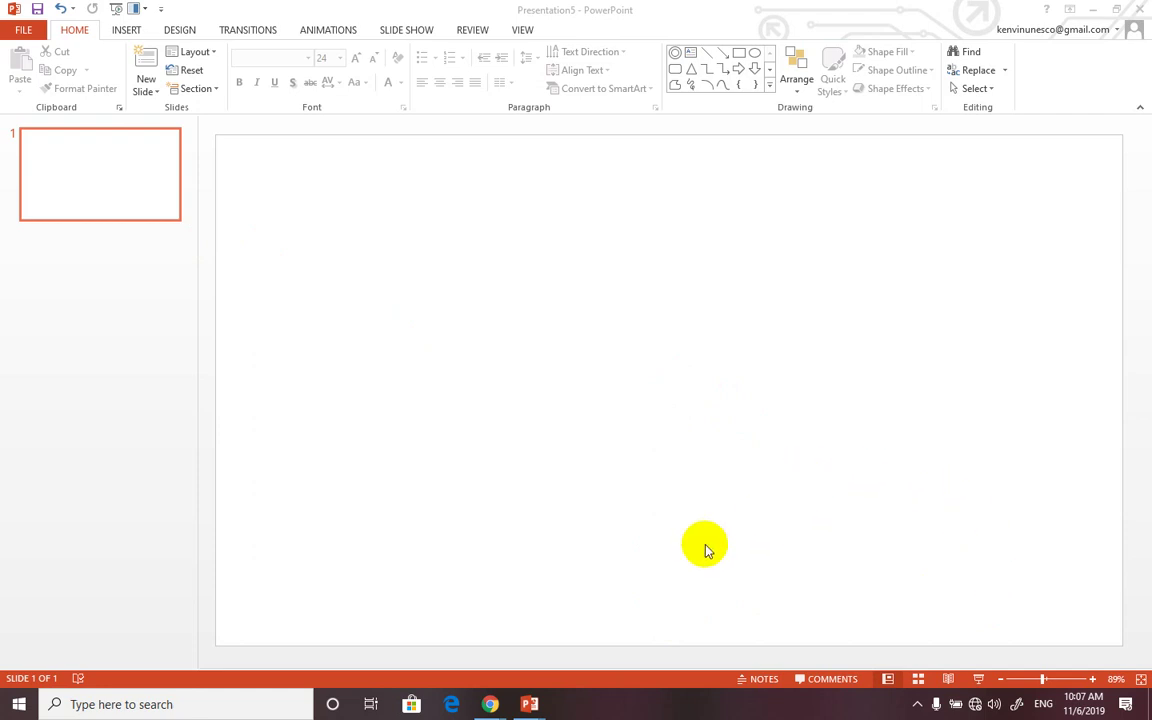
Draw a first oval on the slide, then delete that small attempt.
click(638, 443)
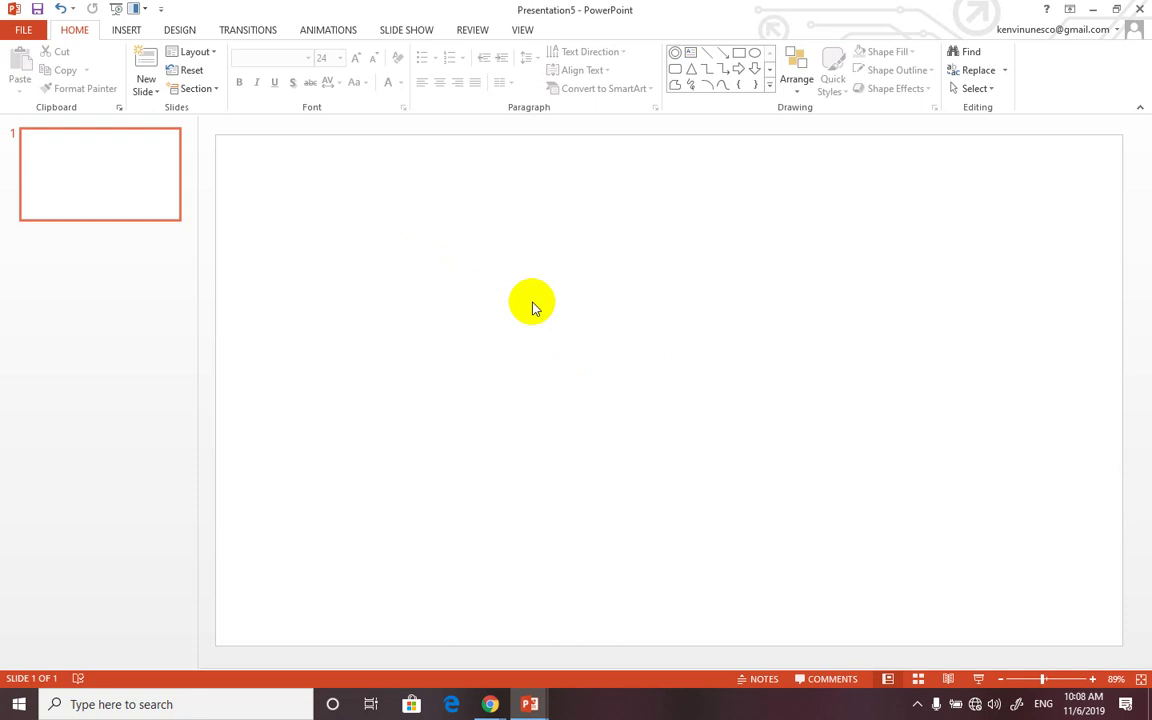
click(126, 32)
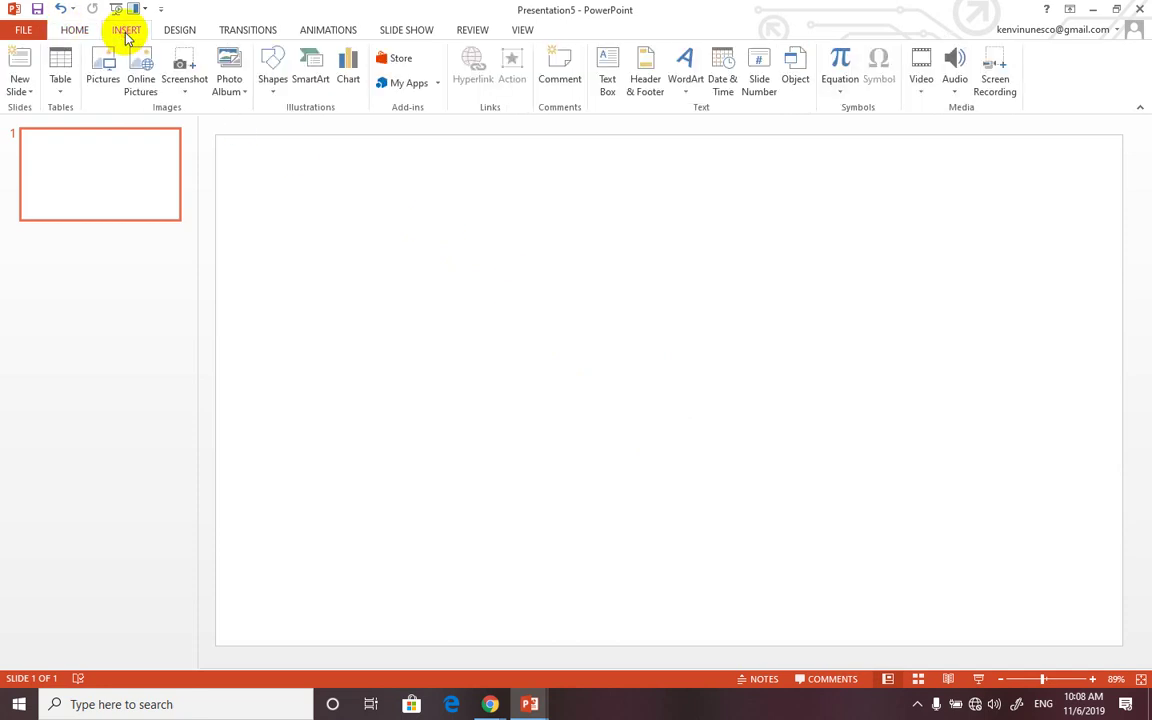
click(272, 68)
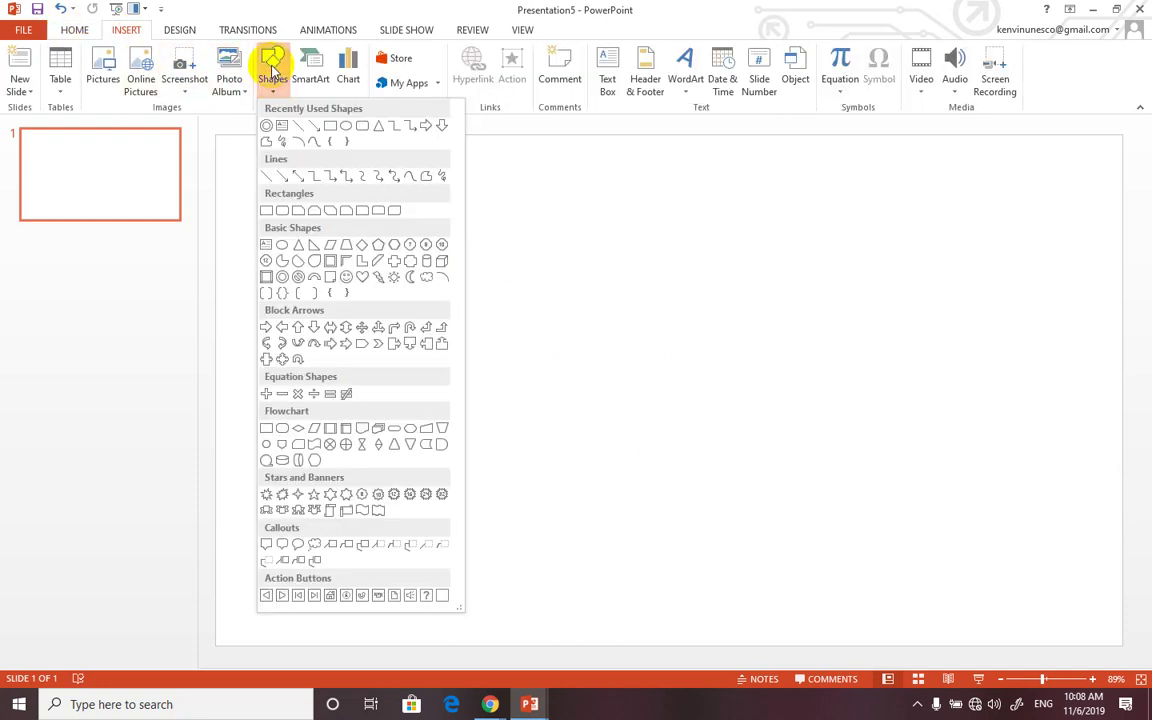
click(346, 127)
mouse_move(350, 259)
mouse_down()
mouse_move(382, 306)
mouse_move(489, 404)
mouse_up()
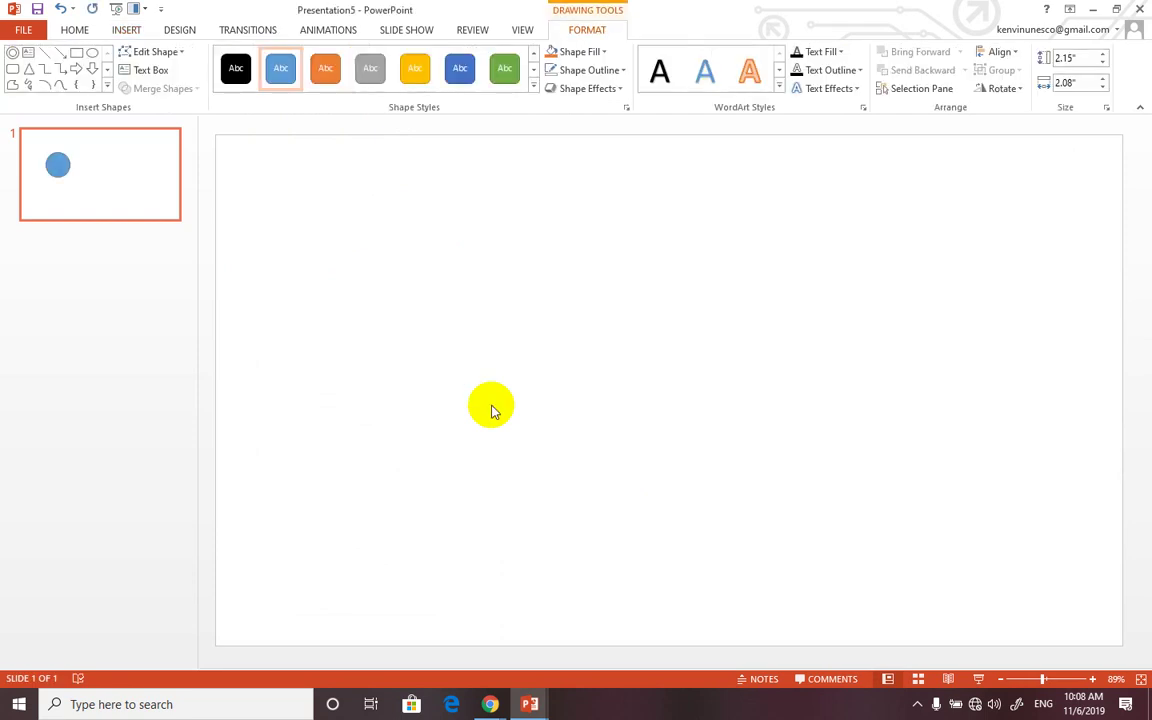
key(Delete)
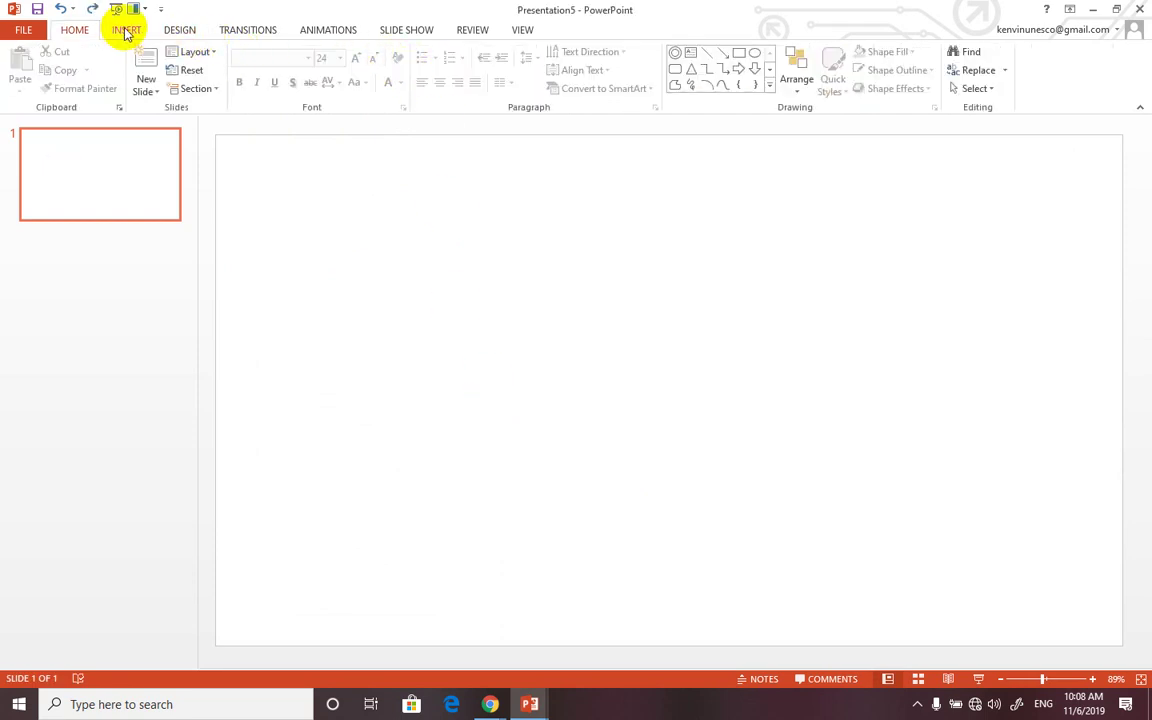
Redraw a larger 2.82" by 2.82" circle and nudge it slightly left.
click(126, 31)
click(272, 70)
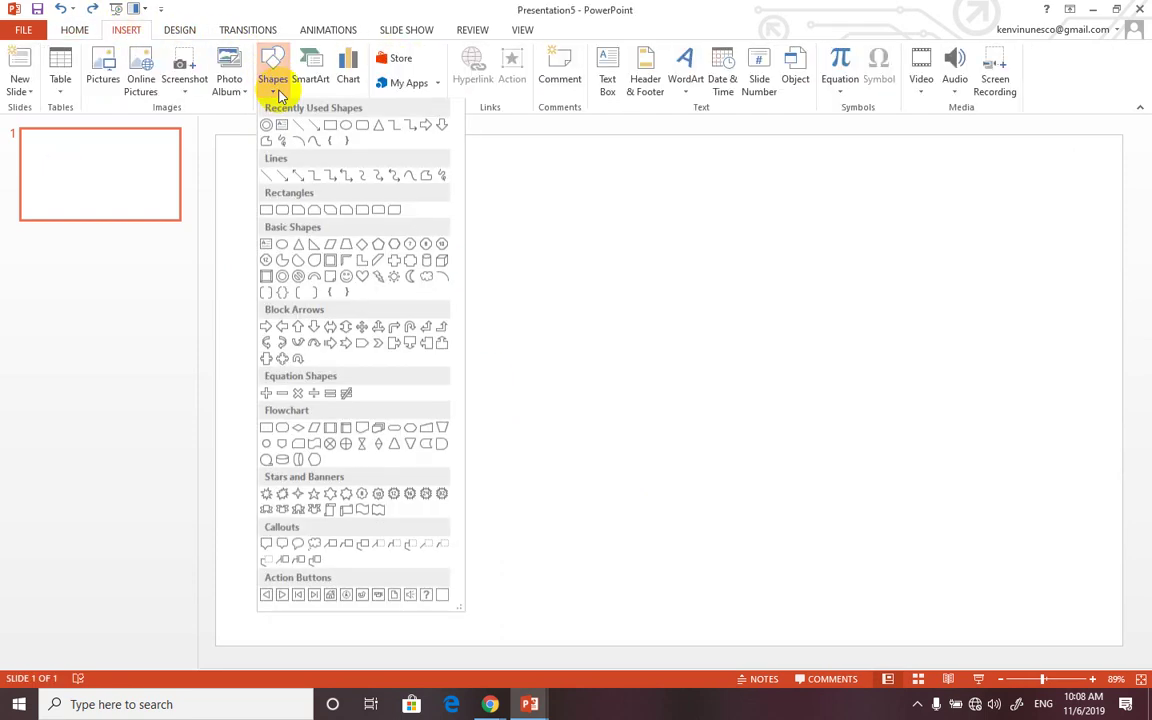
click(345, 126)
drag(342, 250, 490, 413)
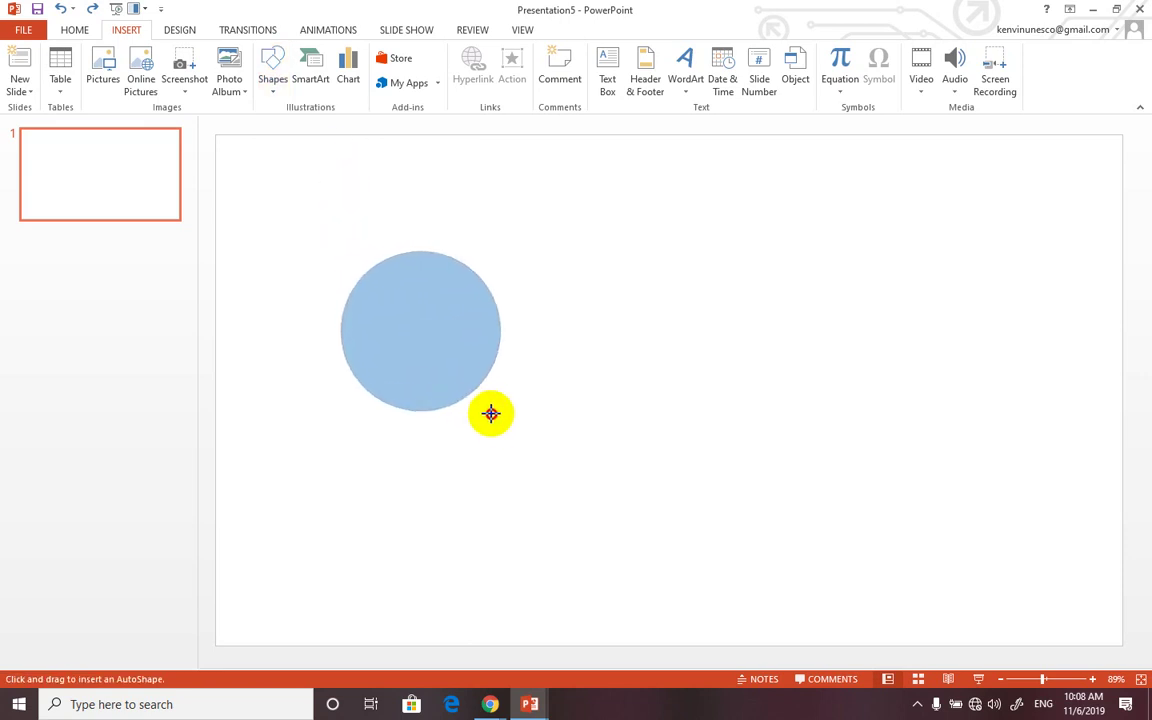
drag(490, 413, 533, 443)
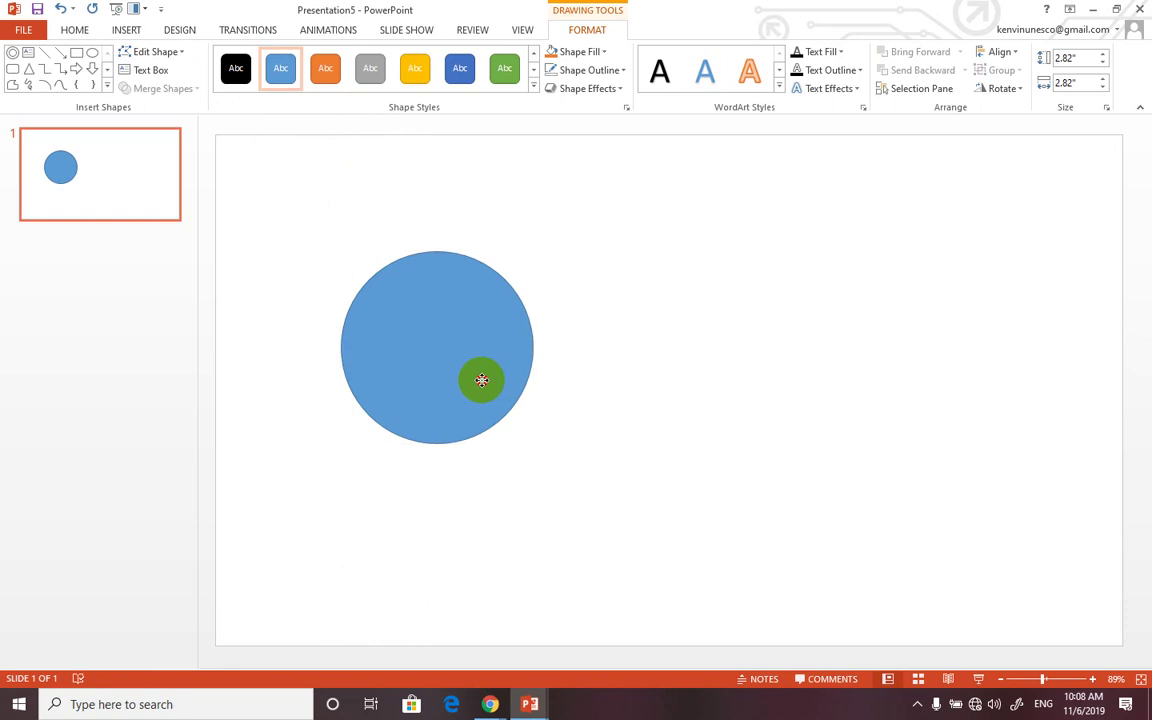
drag(481, 380, 474, 380)
right_click(454, 349)
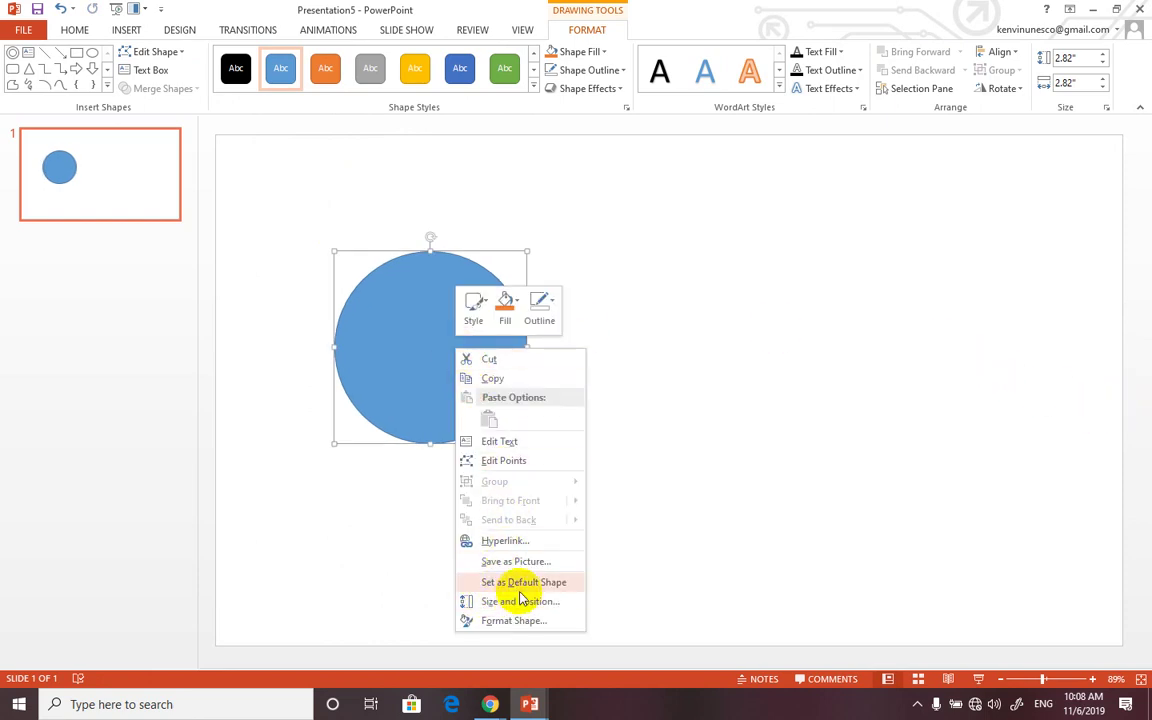
Give the circle No fill and a light orange 31.25 pt outline.
click(506, 619)
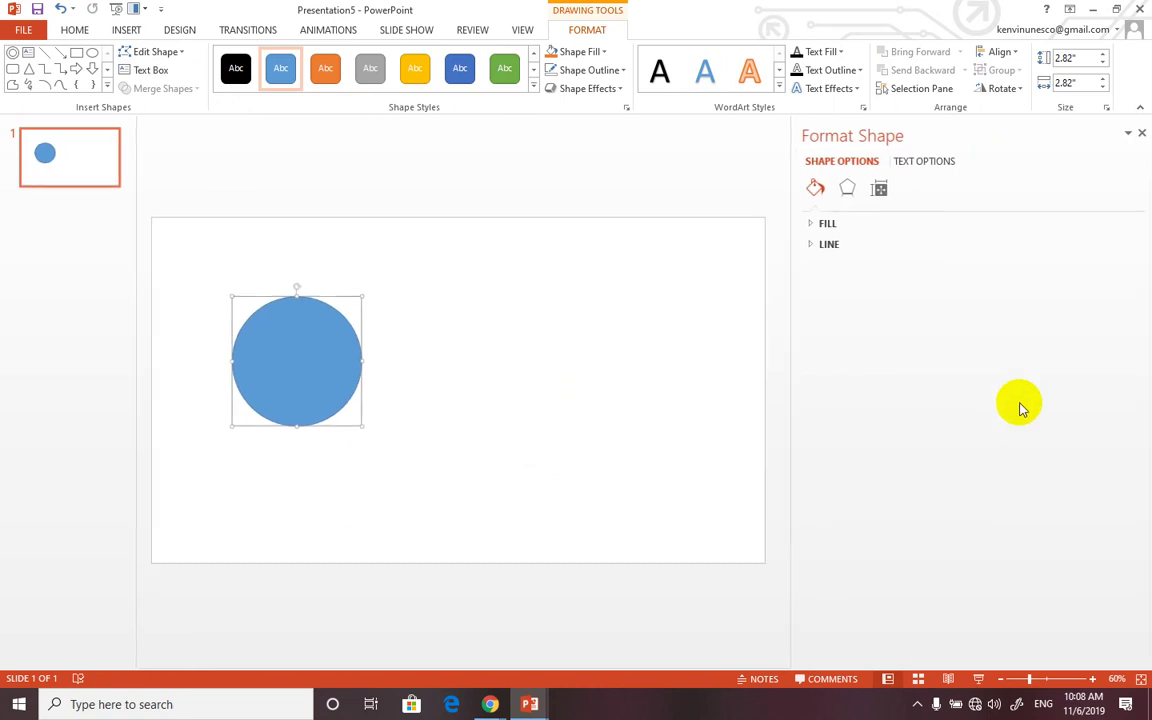
click(815, 225)
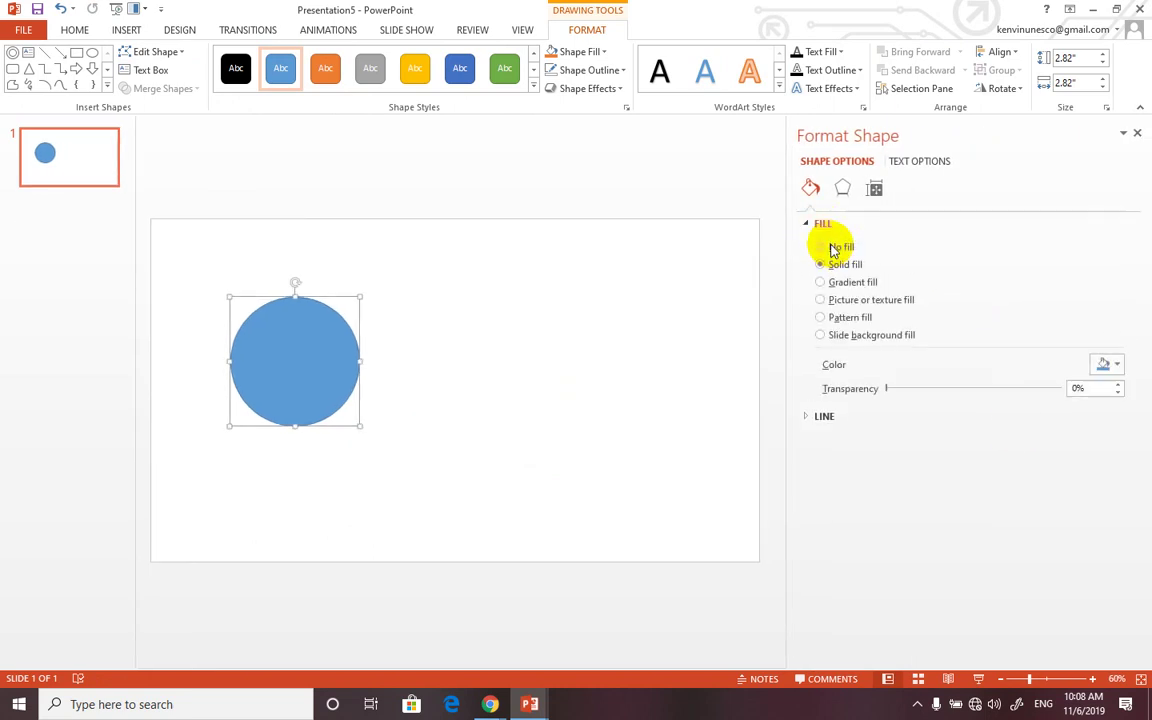
click(830, 248)
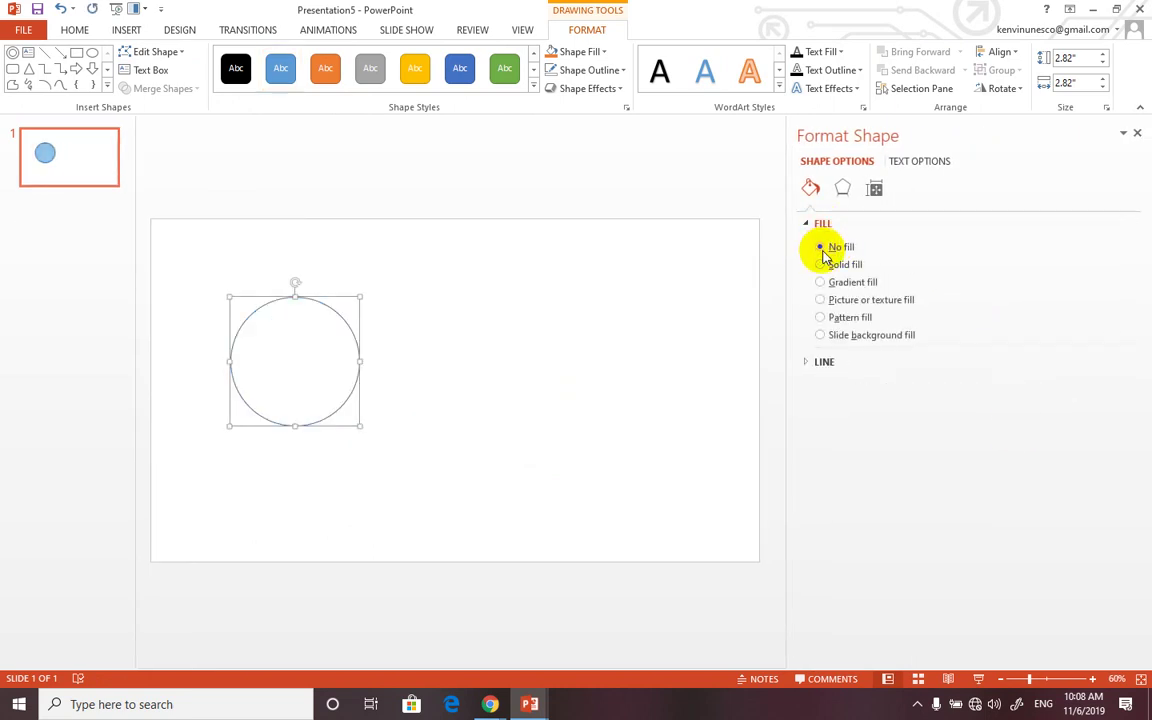
click(816, 364)
click(1108, 451)
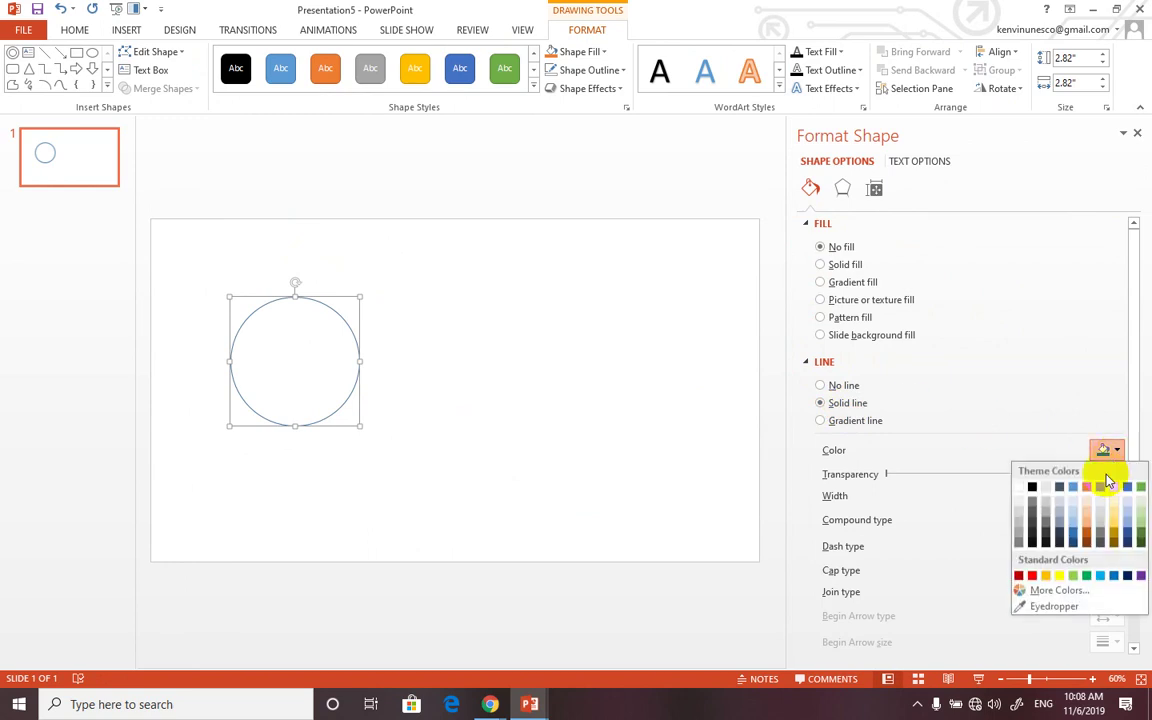
click(1100, 512)
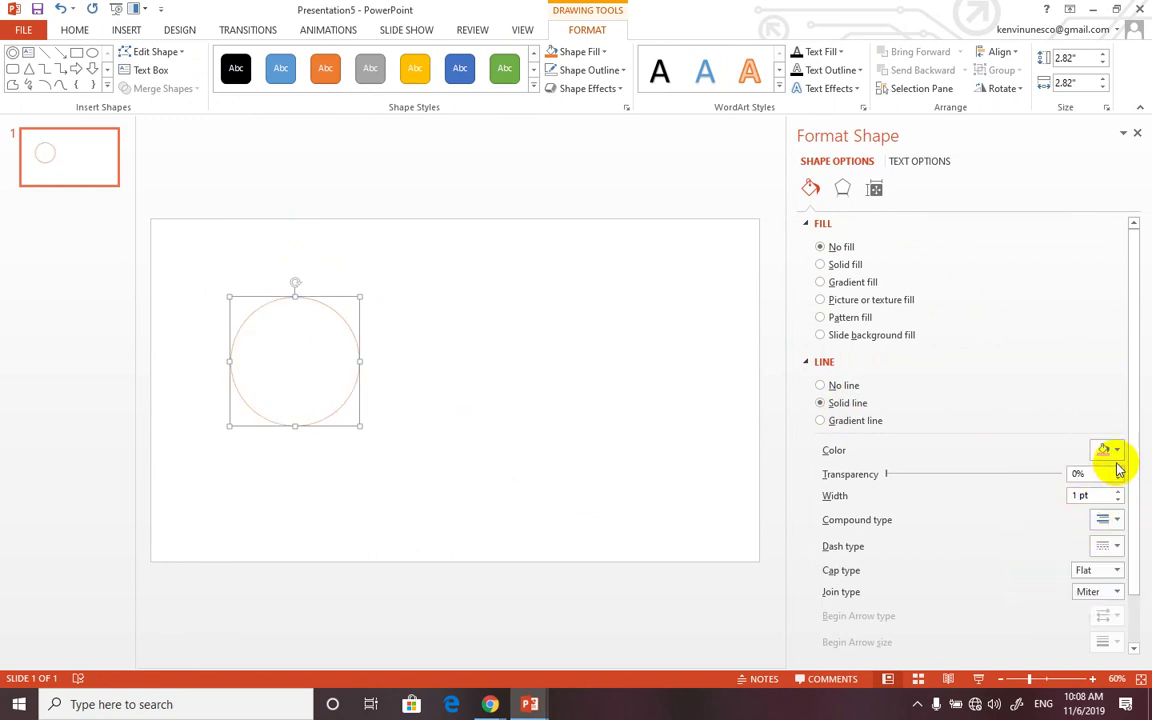
click(1117, 491)
drag(1117, 491, 1117, 492)
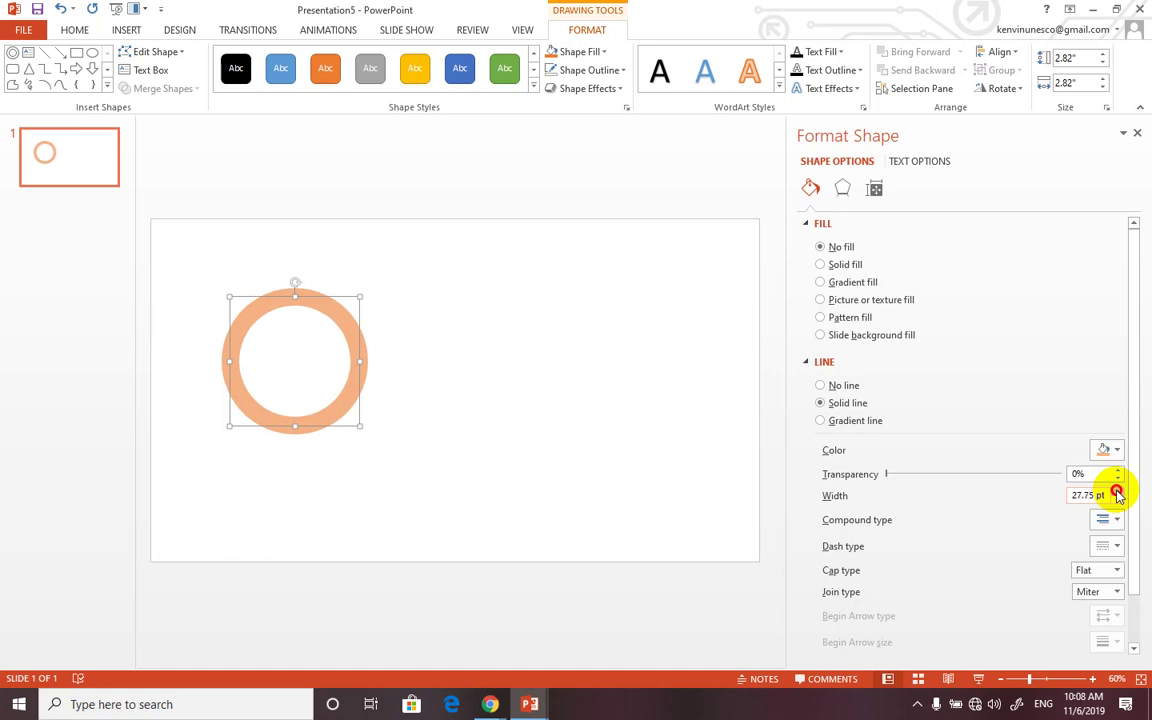
click(1117, 494)
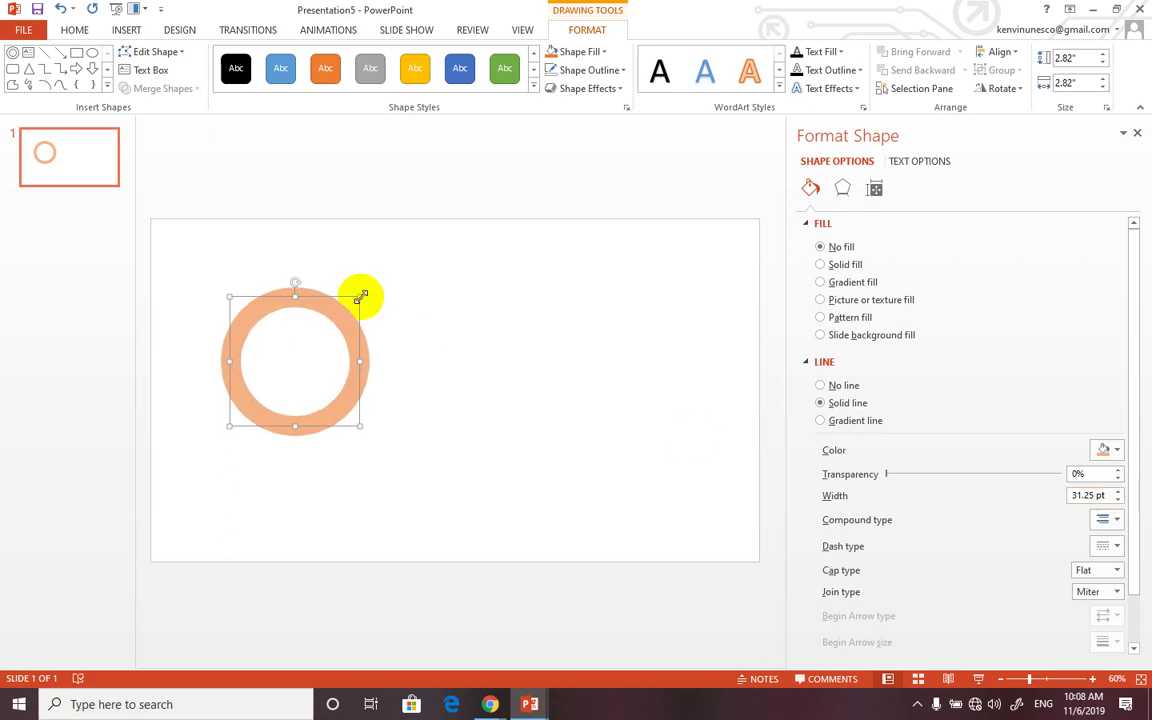
Shrink the ring to 2.55" by 2.55" and reselect it.
mouse_move(360, 296)
mouse_down()
mouse_move(333, 323)
mouse_move(368, 327)
mouse_up()
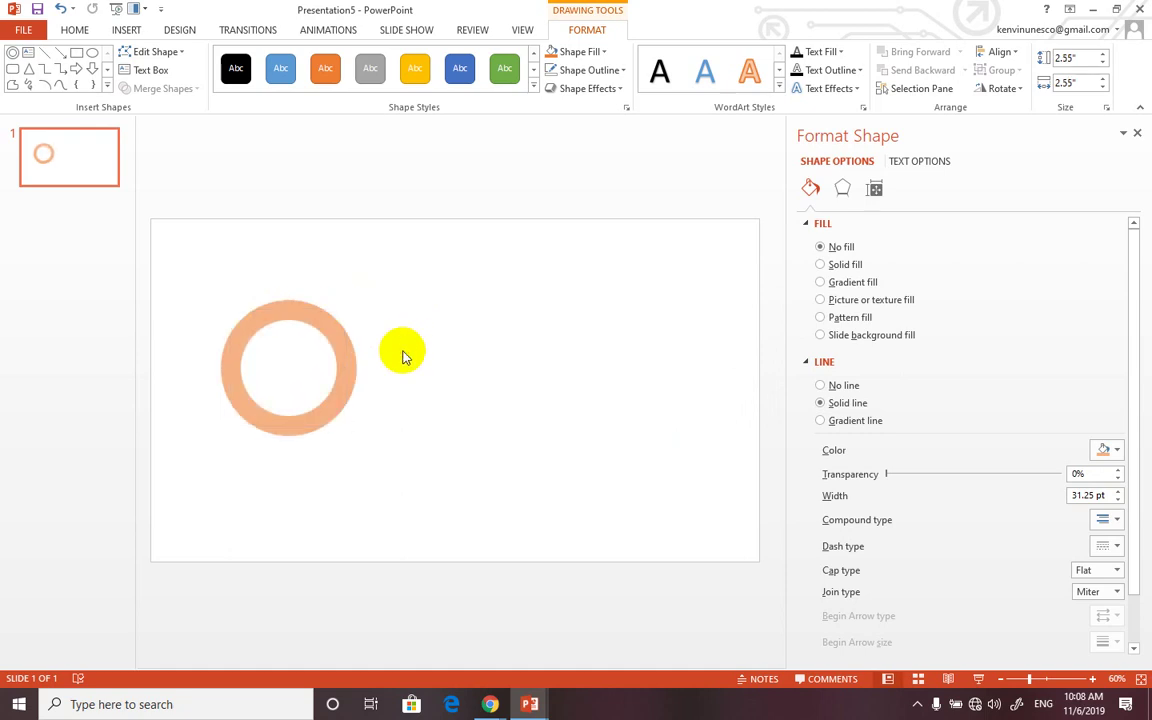
click(404, 352)
click(340, 399)
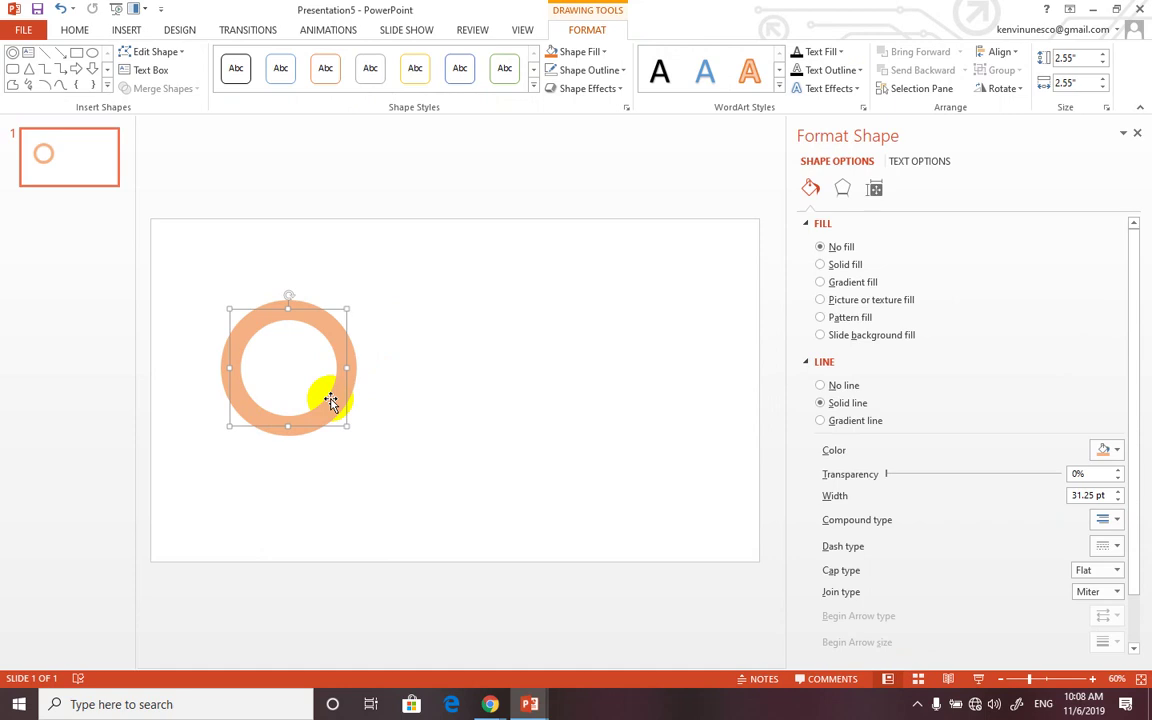
Duplicate the ring and place the copy to the right of the original.
drag(334, 404, 478, 391)
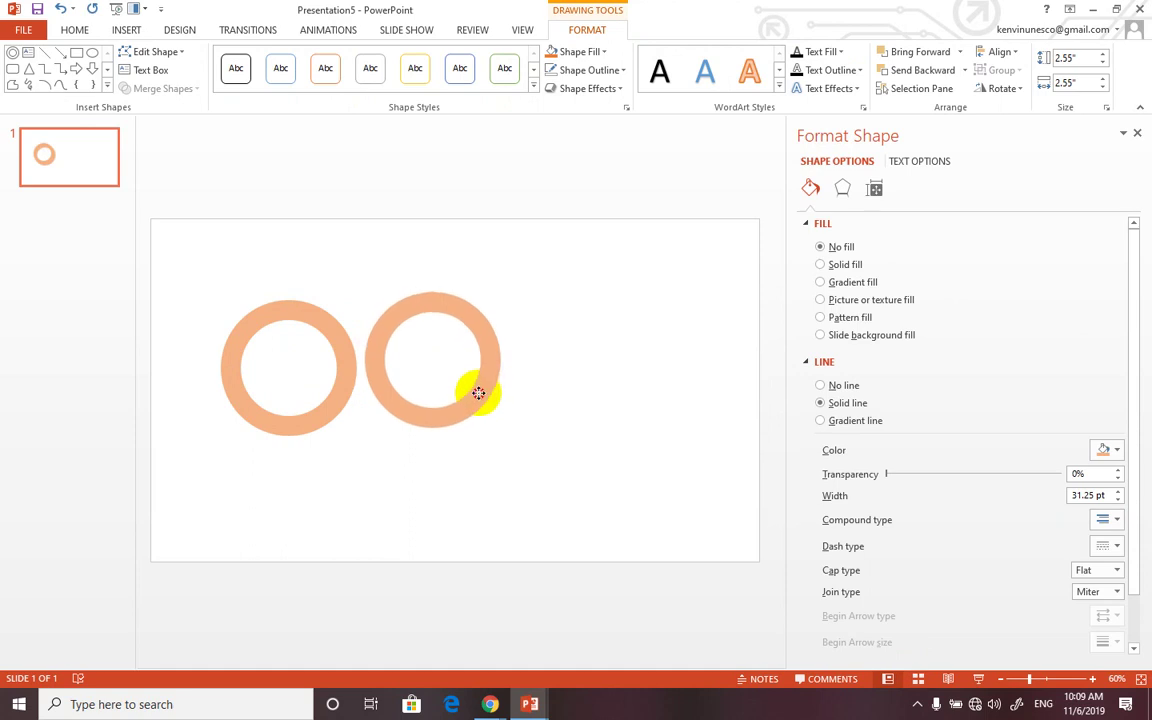
drag(478, 393, 479, 394)
click(500, 447)
click(488, 390)
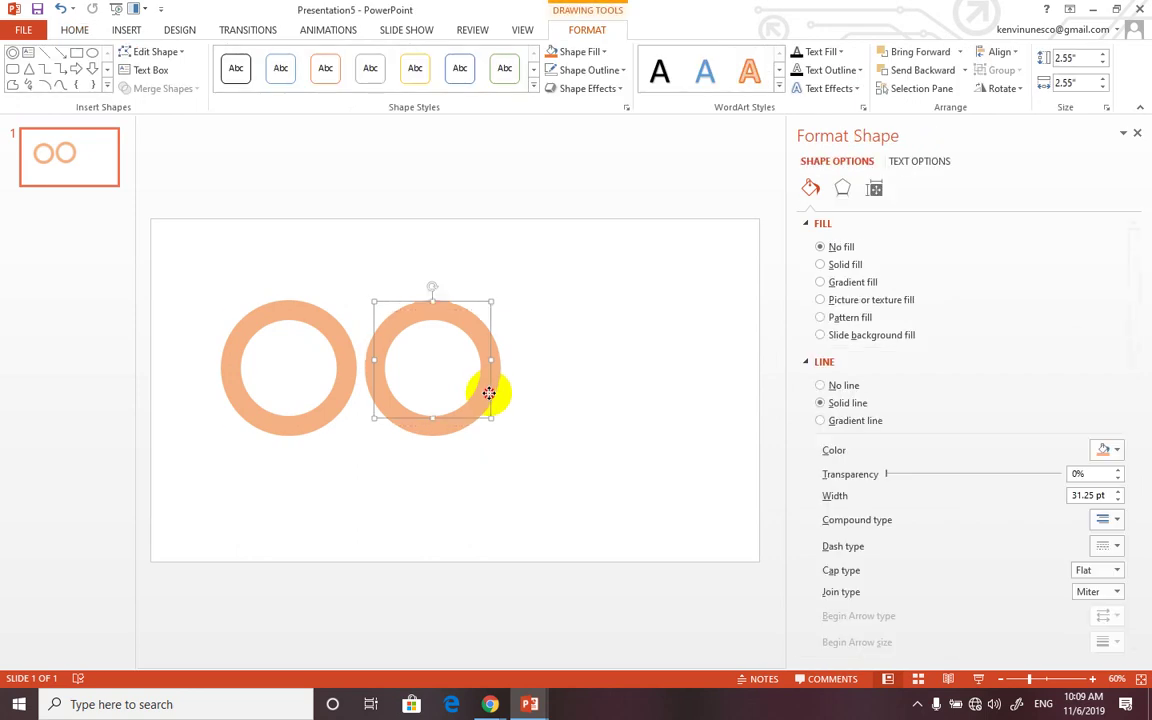
Align the tops of both rings, after trying and undoing left and centre alignment.
click(327, 411)
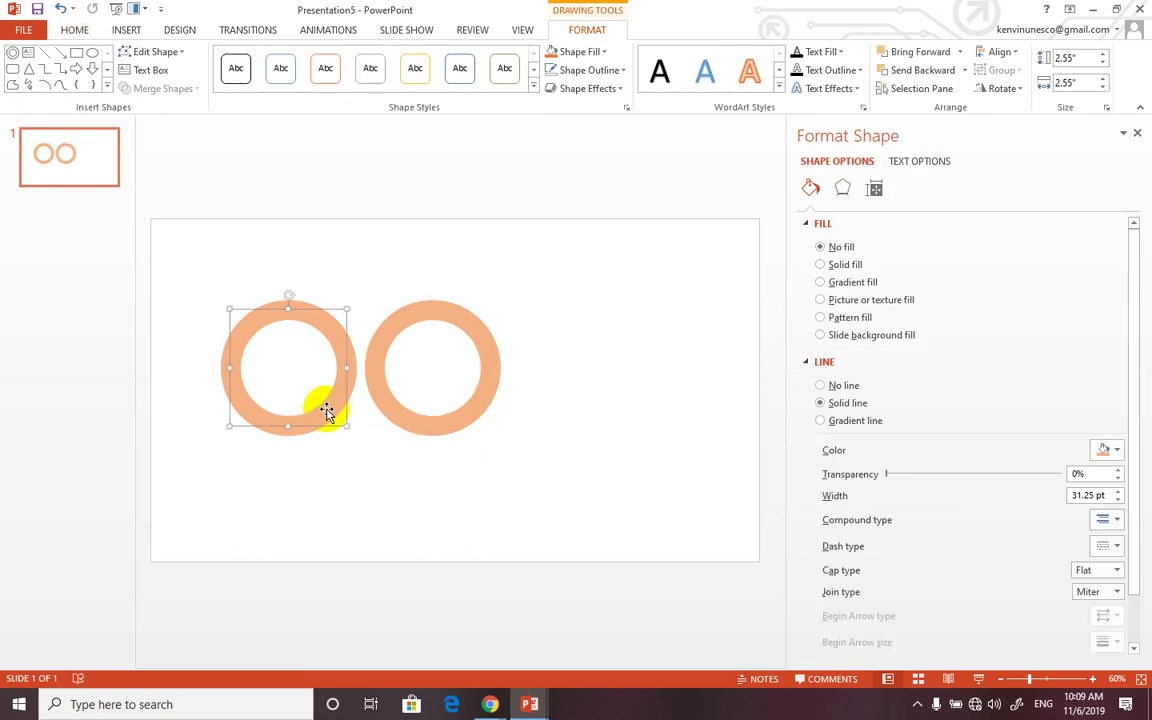
shift+click(412, 330)
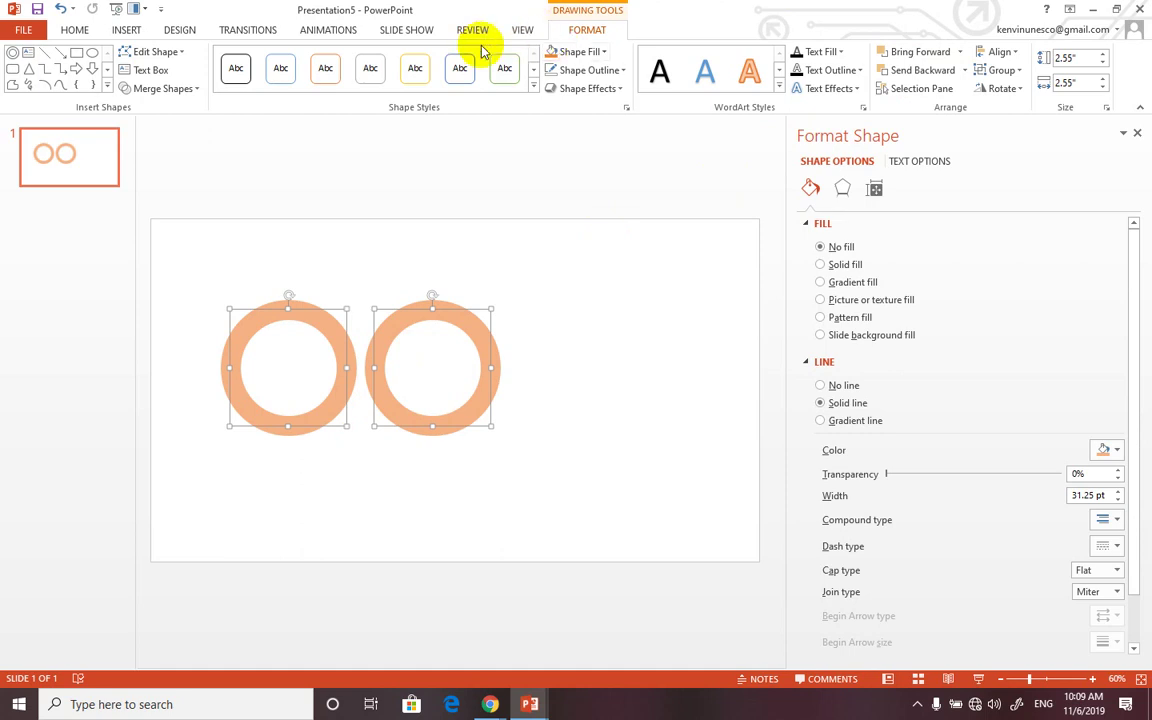
click(1002, 52)
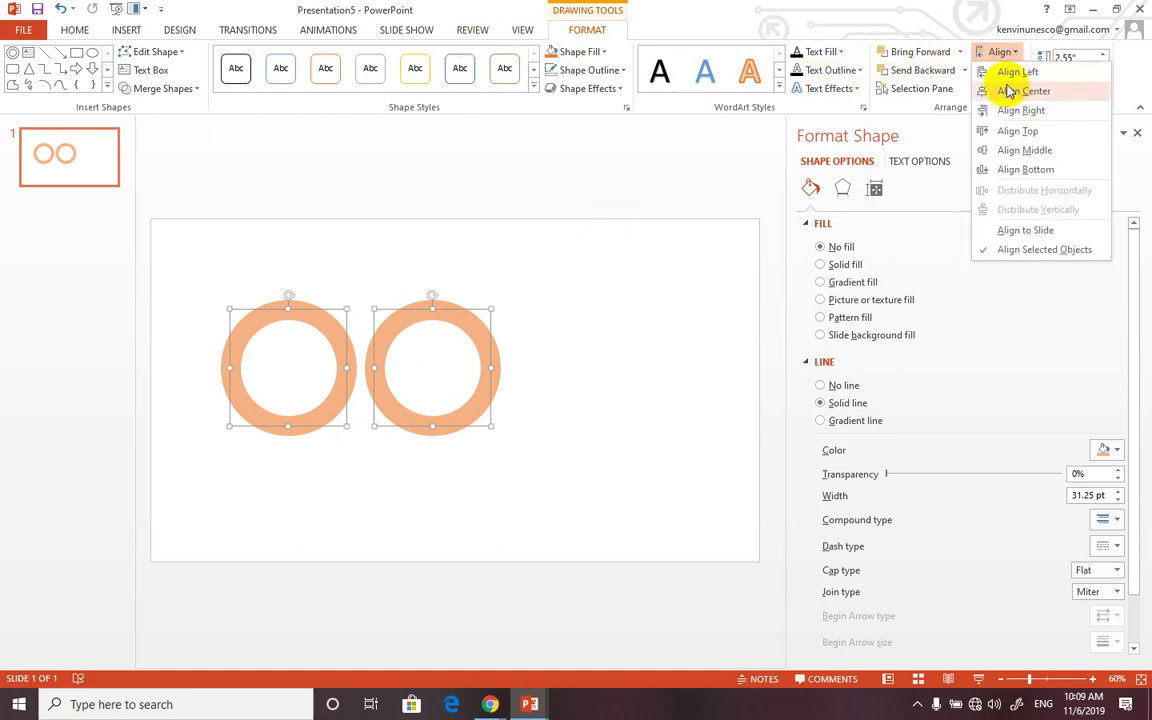
click(1012, 72)
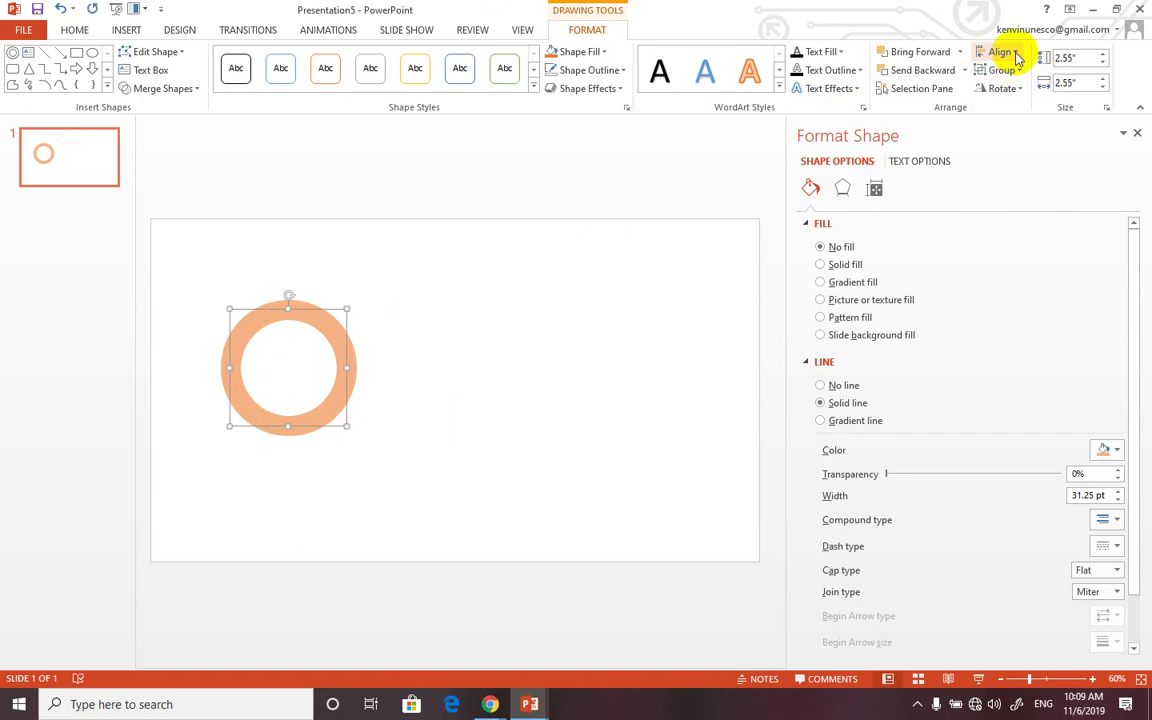
key(ctrl+z)
click(1015, 55)
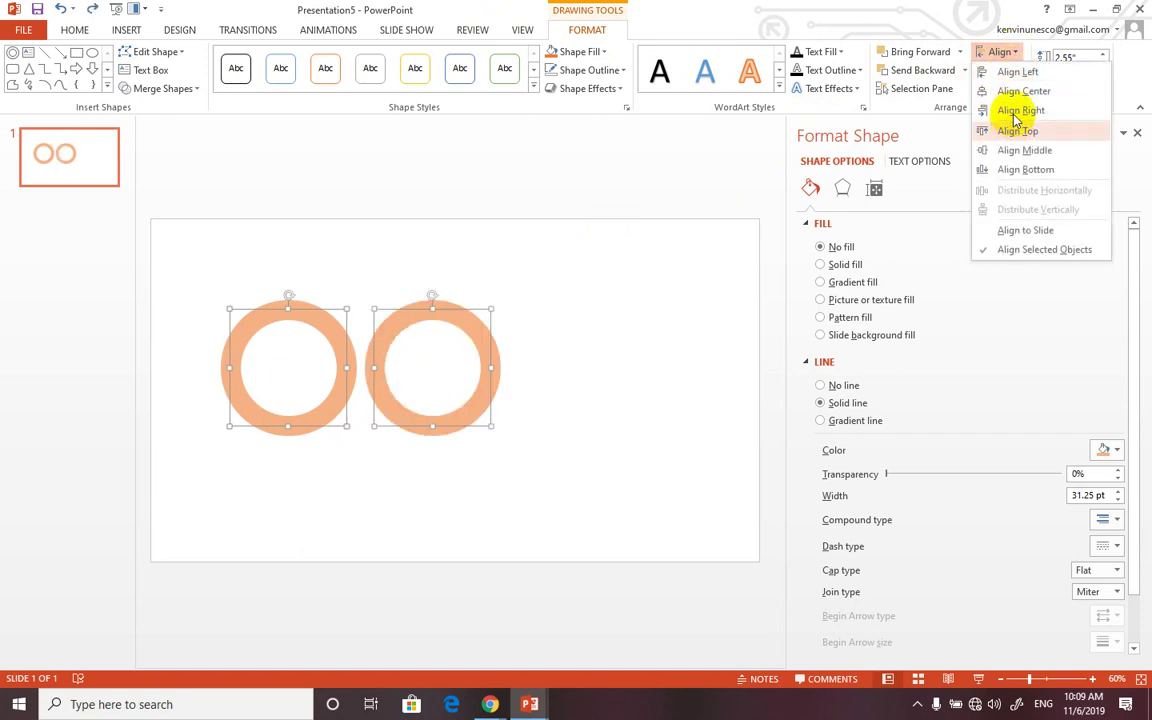
click(1013, 92)
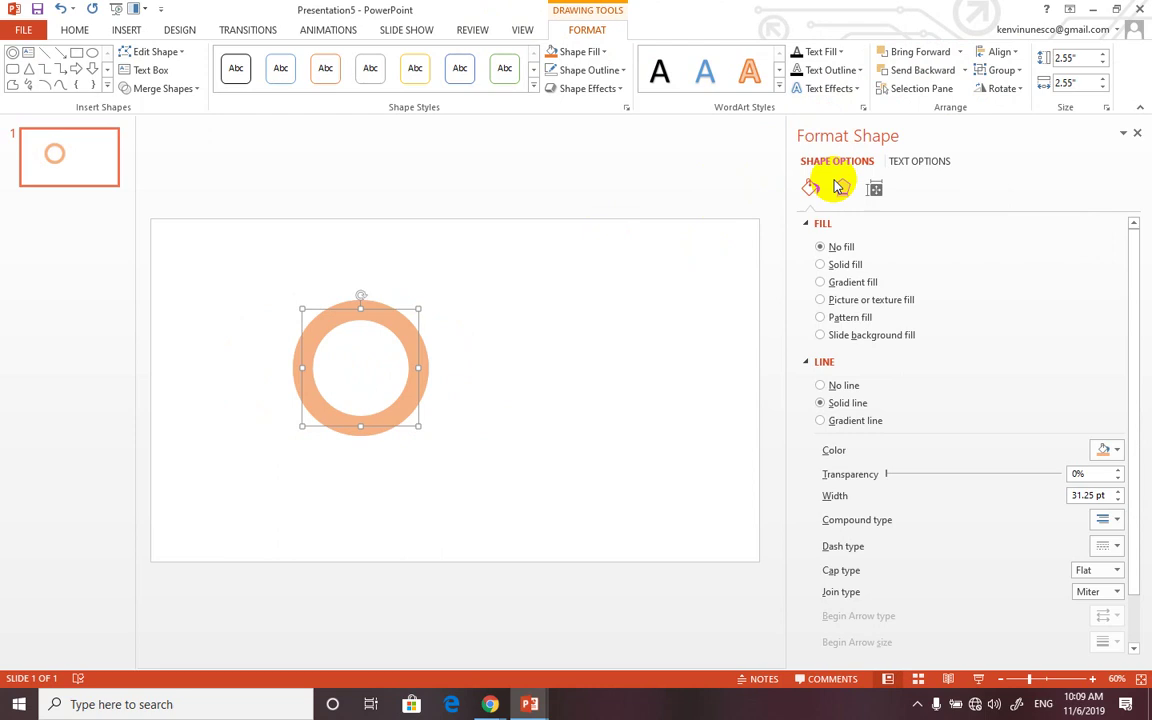
key(ctrl+z)
click(1015, 55)
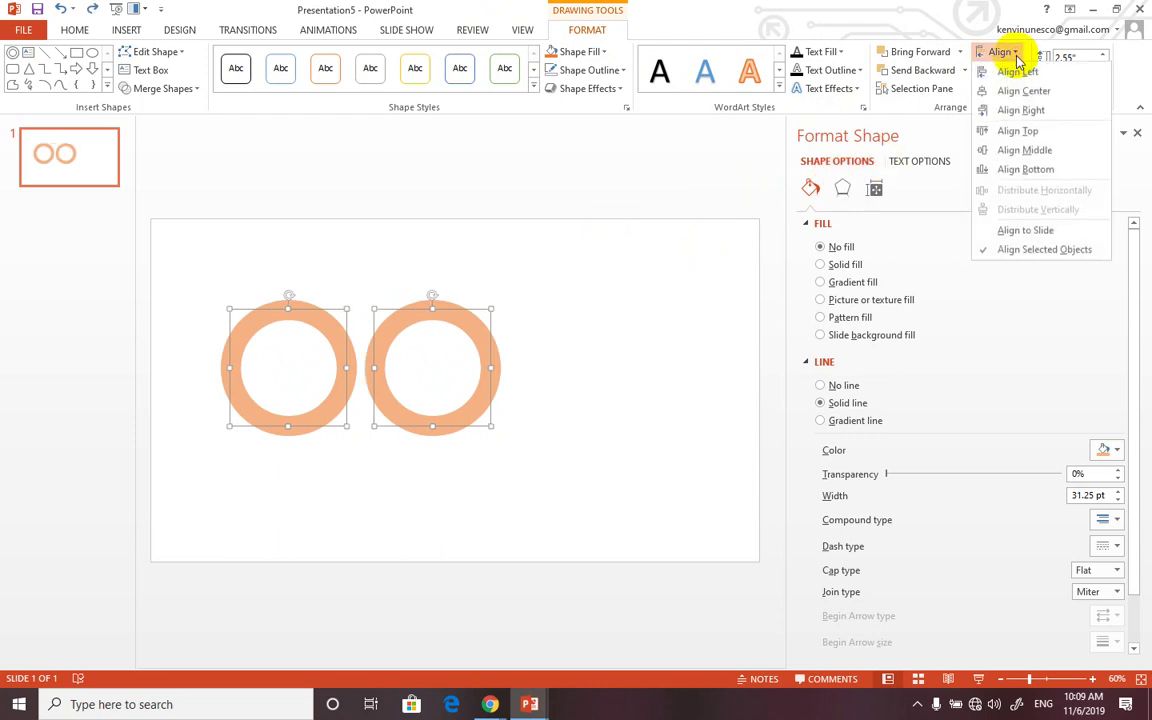
click(1017, 131)
click(545, 420)
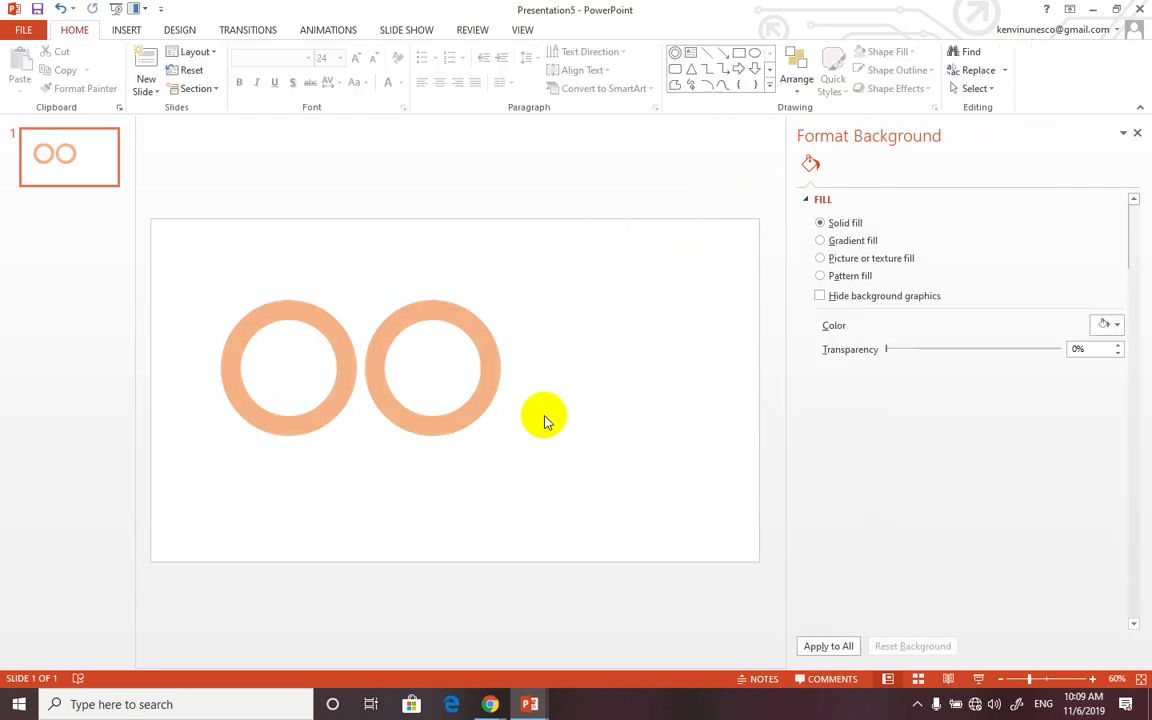
Recolour the left ring's outline dark grey, then select the orange right ring.
click(339, 385)
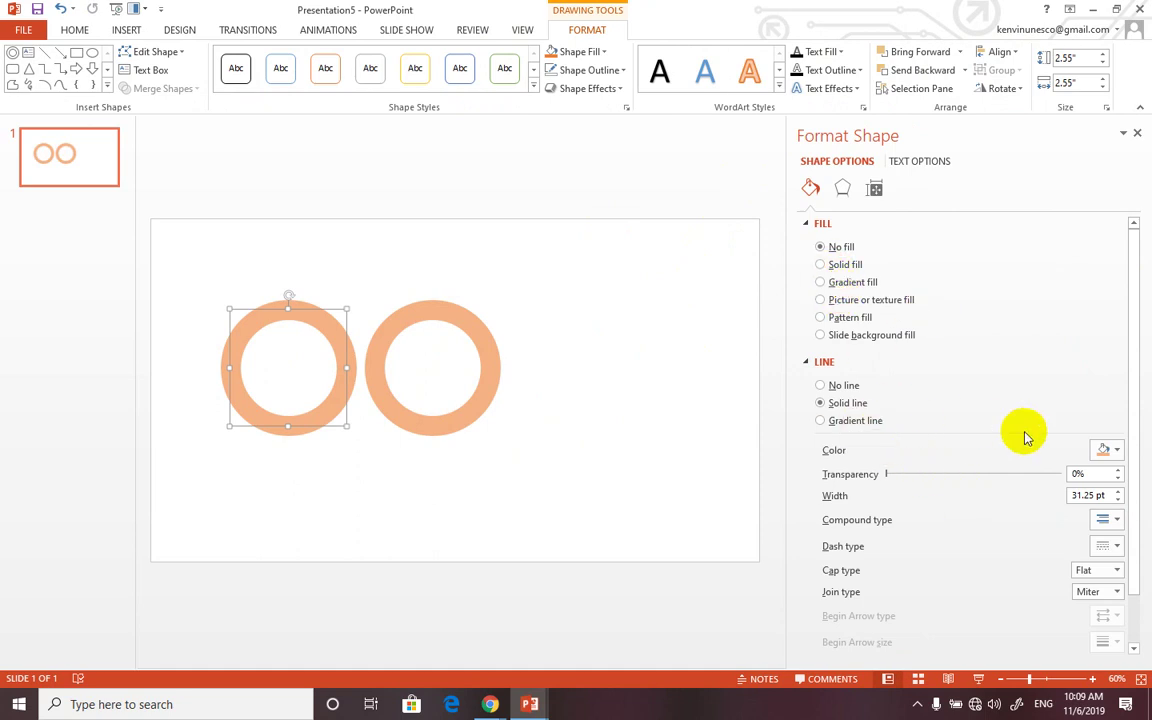
click(1116, 451)
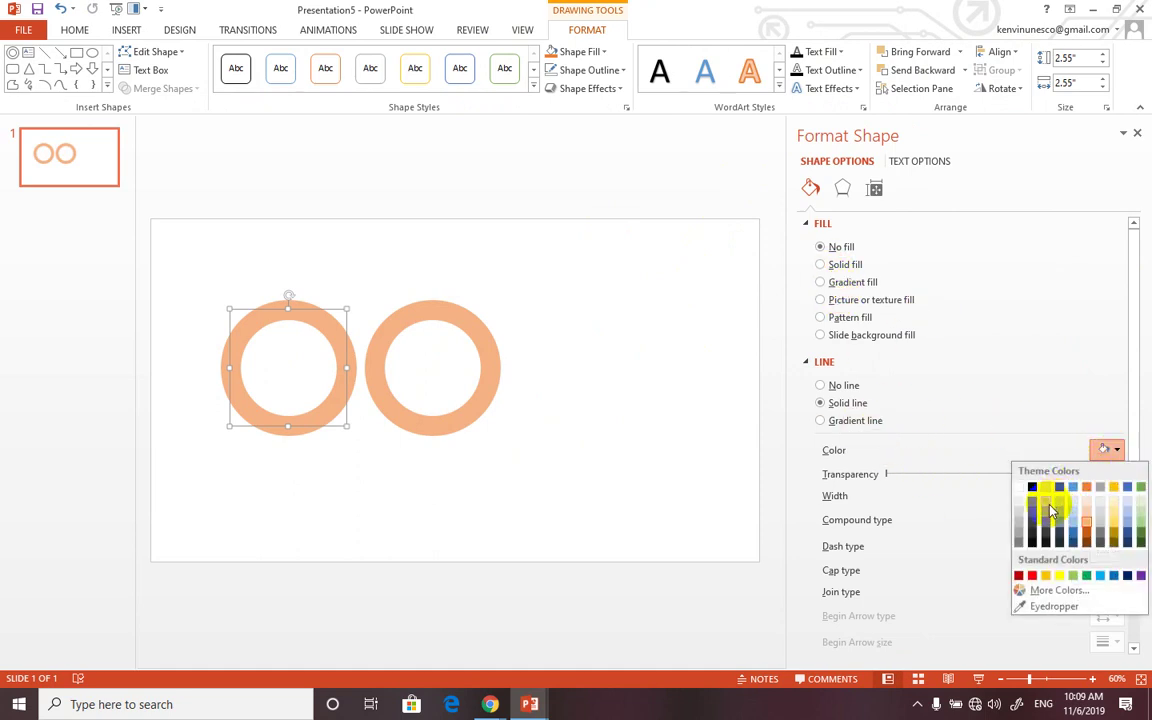
click(1046, 524)
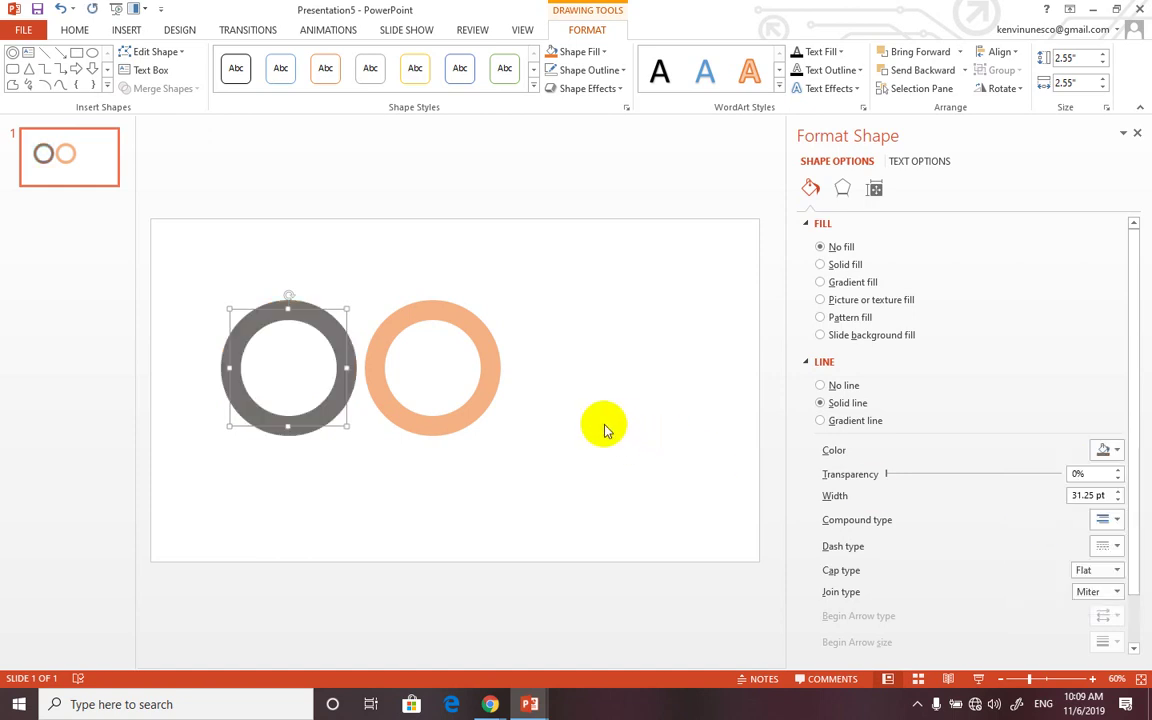
click(540, 385)
click(490, 362)
double_click(490, 362)
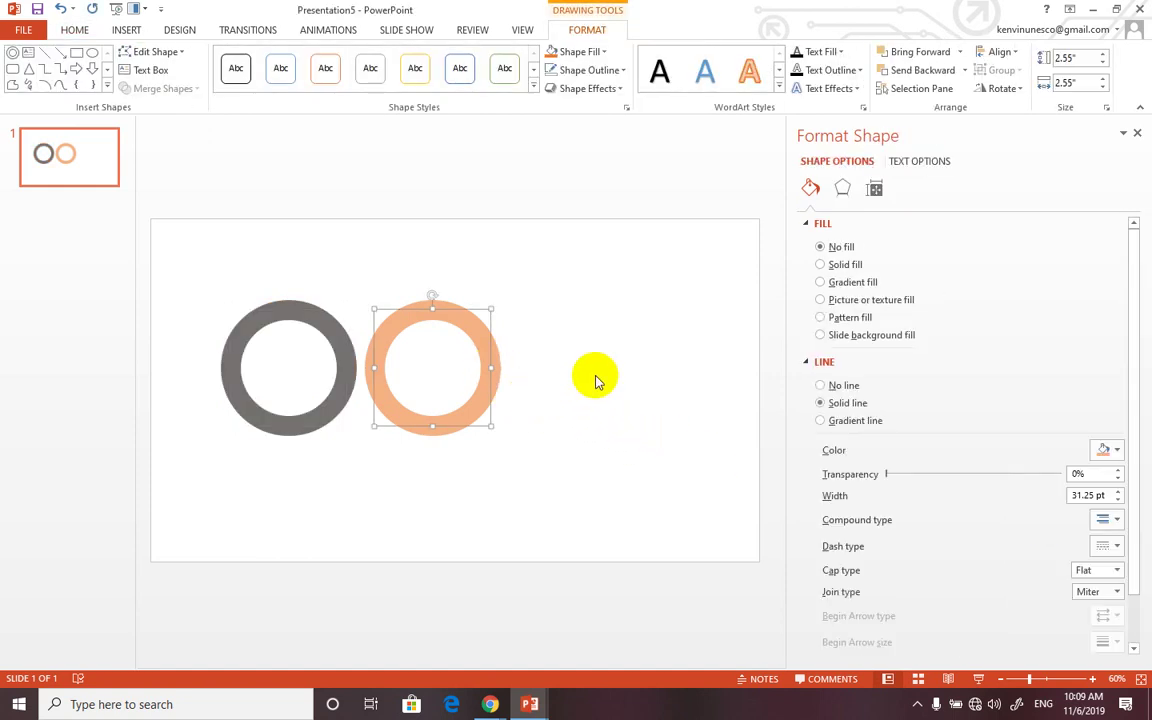
Draw a rectangle over the orange ring's top half and preview Merge Shapes without merging.
click(76, 53)
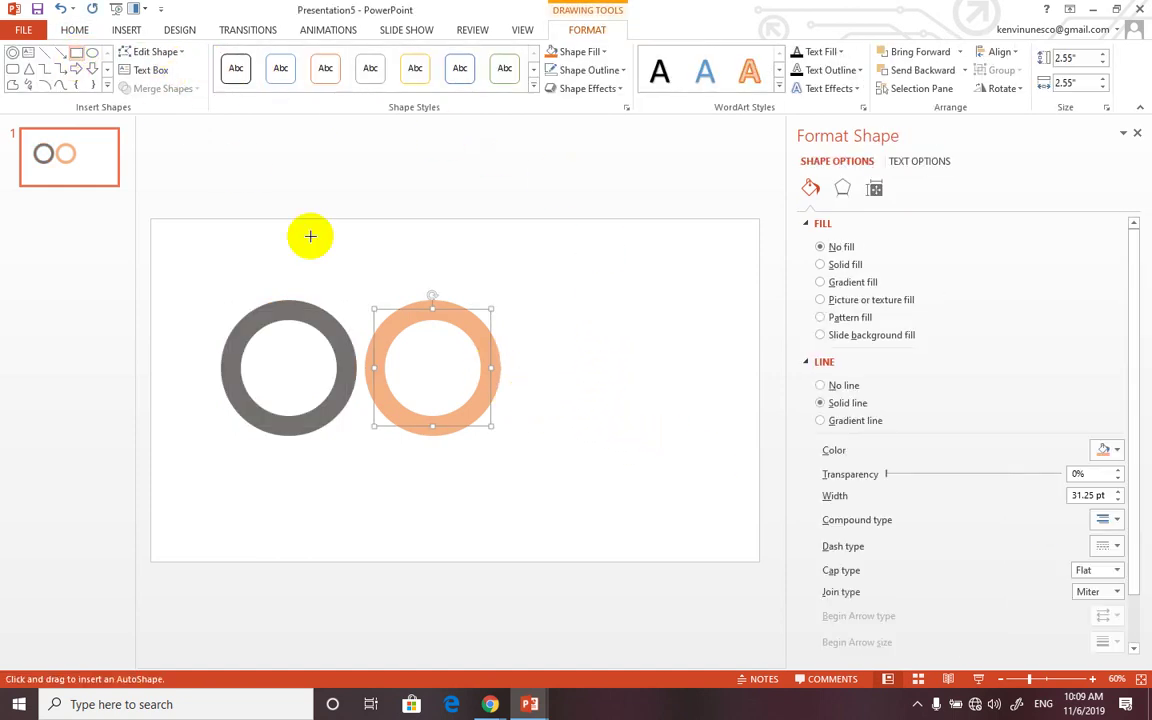
mouse_move(308, 268)
mouse_down()
mouse_move(531, 368)
mouse_move(556, 368)
mouse_up()
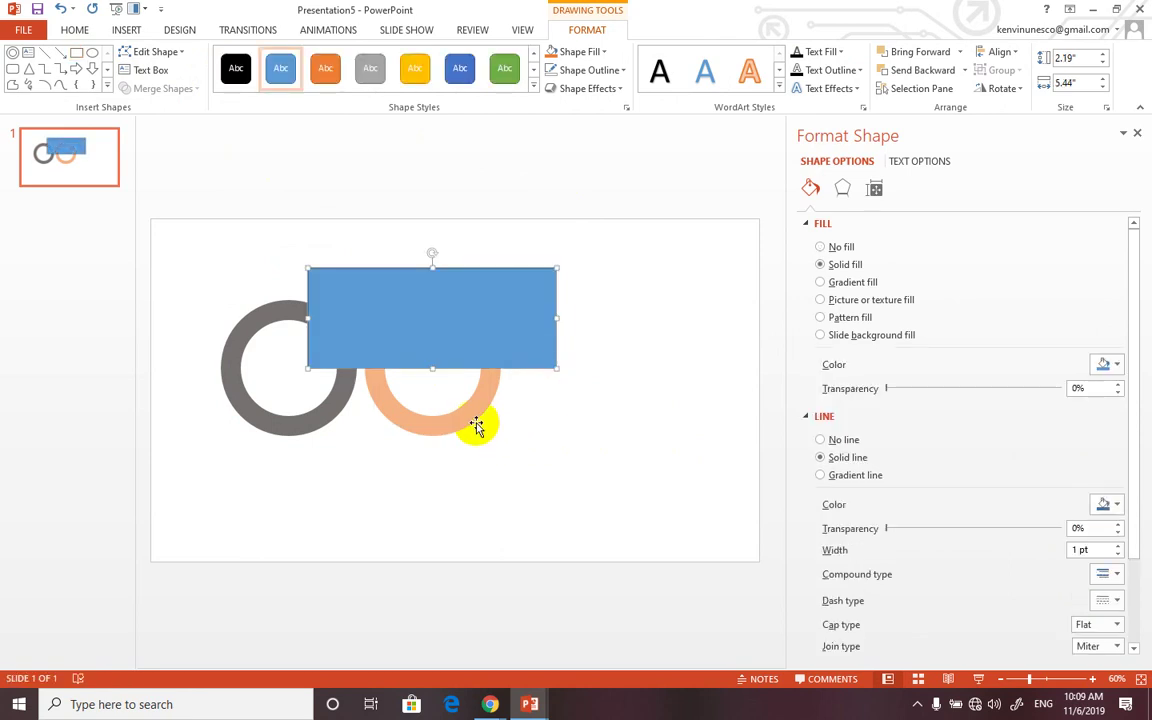
shift+click(476, 414)
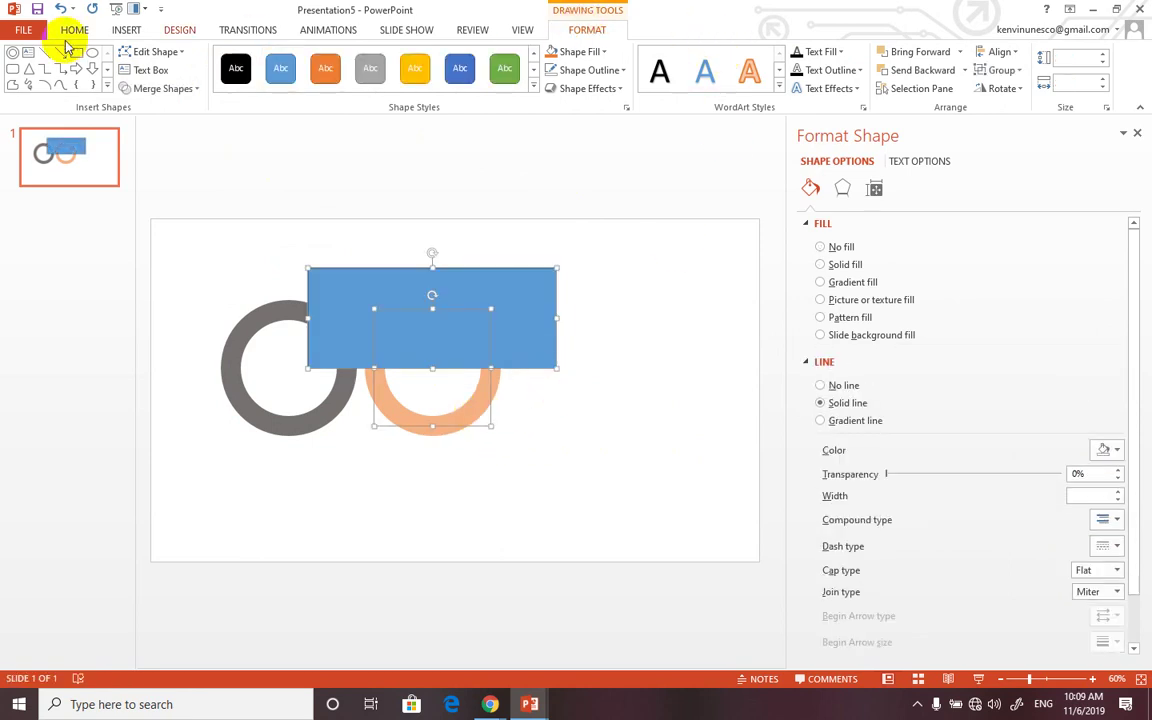
click(160, 90)
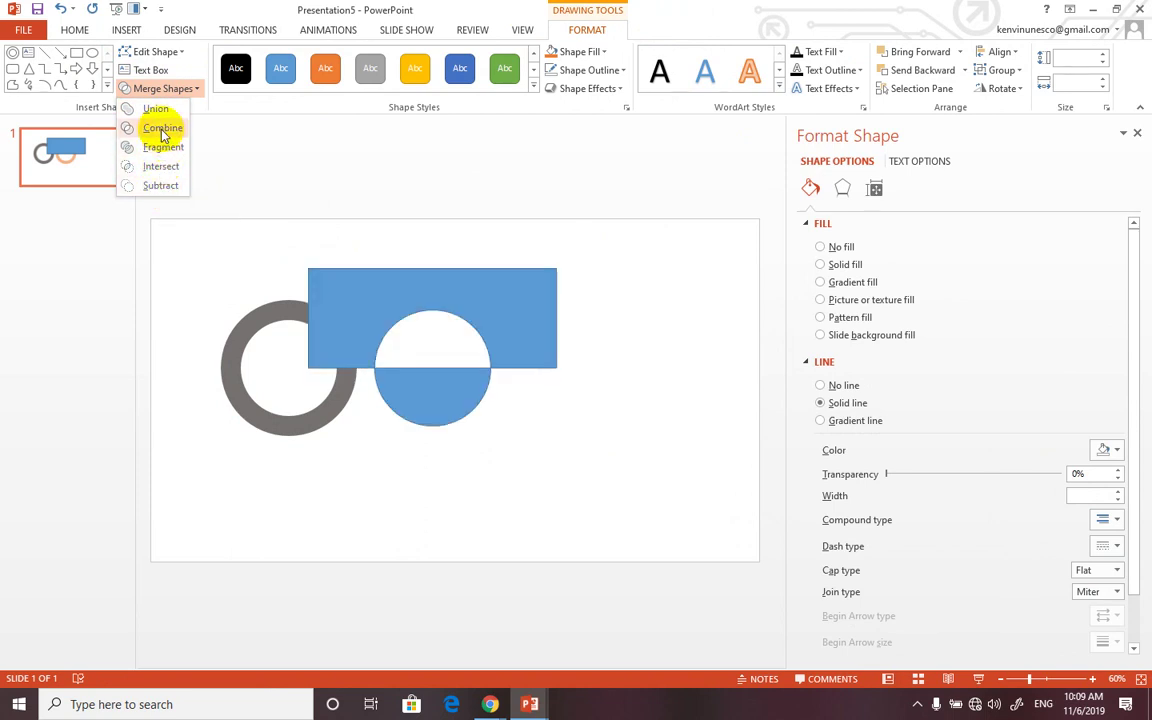
click(478, 175)
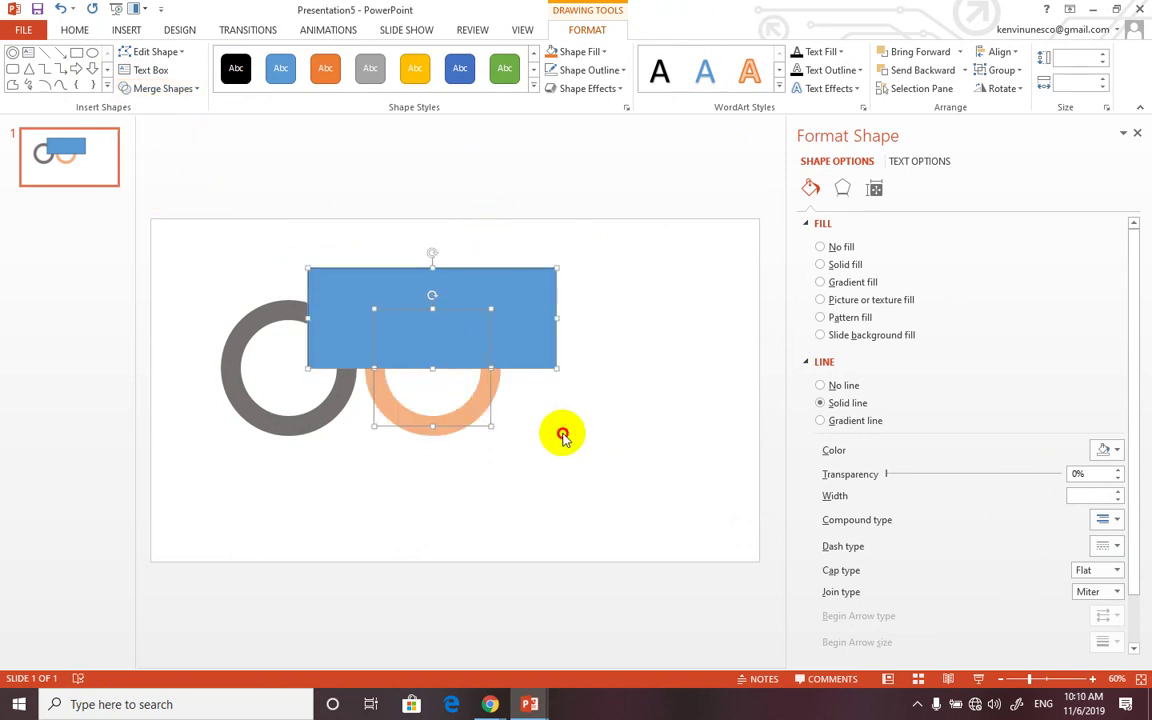
Move the rectangle and orange ring together to the right.
click(560, 432)
click(509, 334)
shift+click(497, 380)
drag(490, 384, 604, 384)
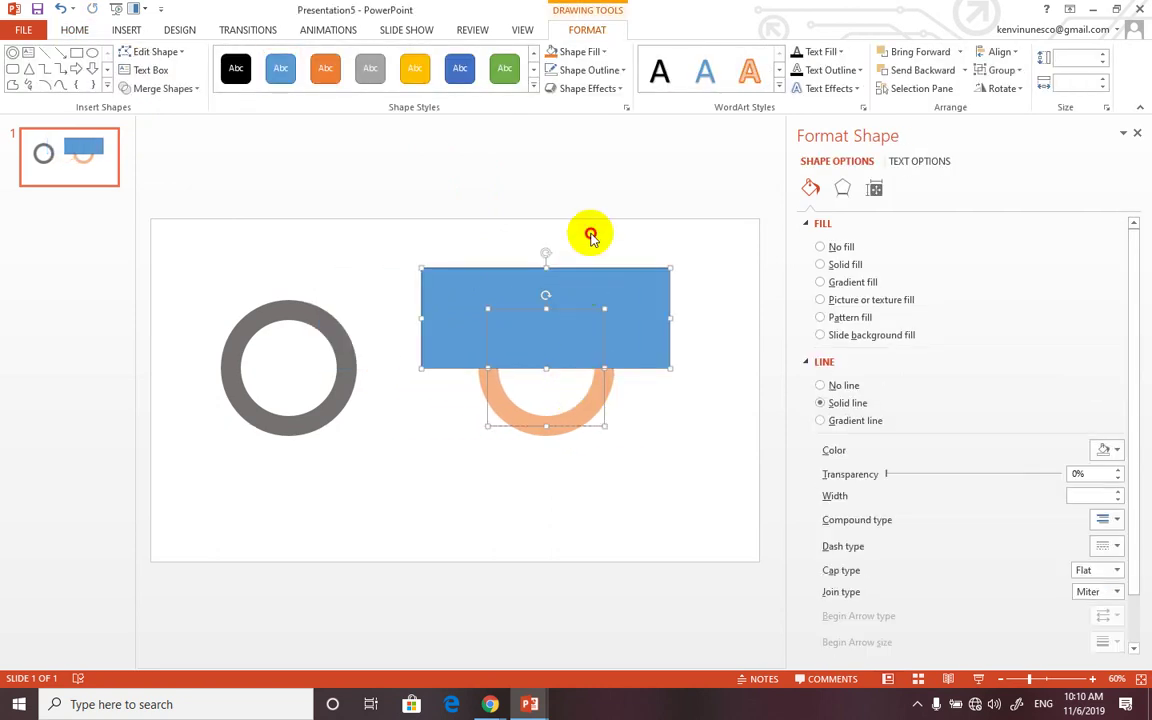
click(589, 231)
Bring the orange ring in front of the rectangle and try Merge Shapes without merging.
right_click(516, 413)
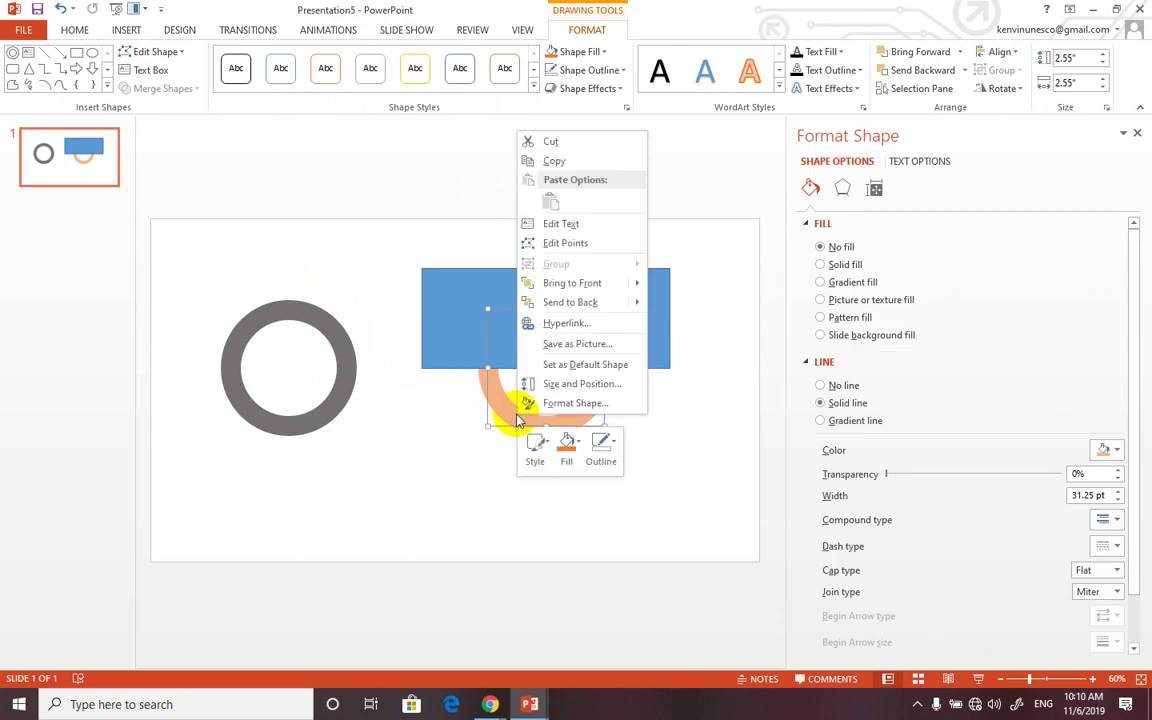
mouse_move(590, 283)
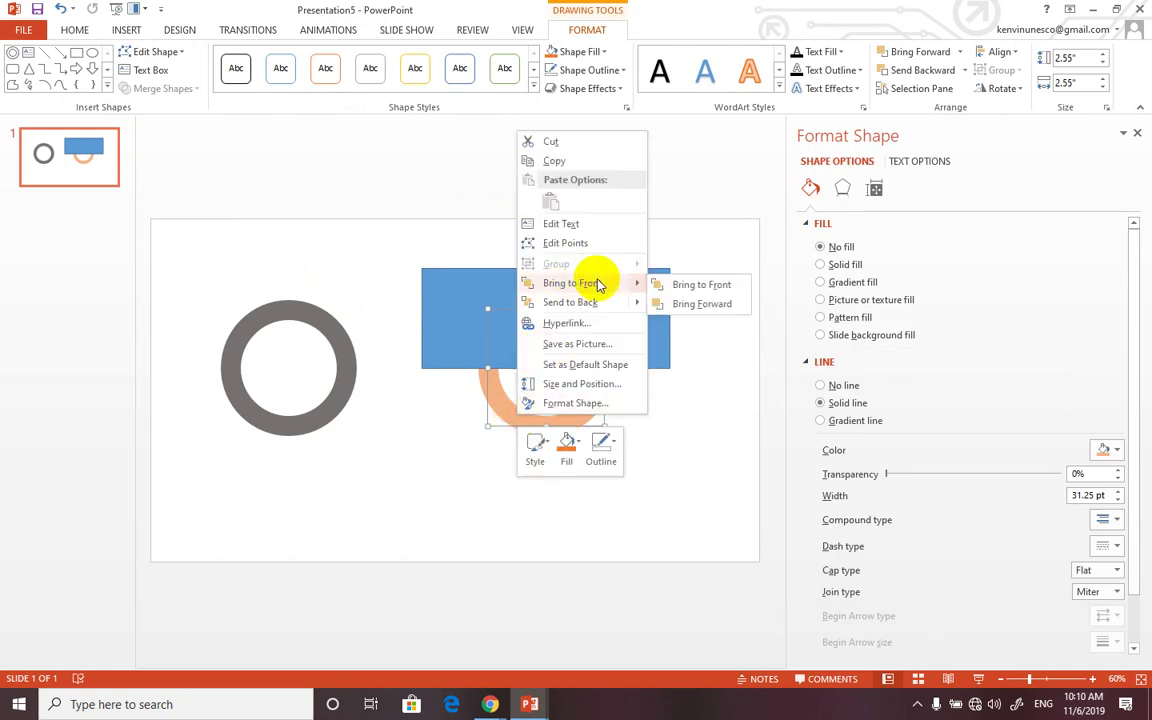
click(700, 285)
click(699, 419)
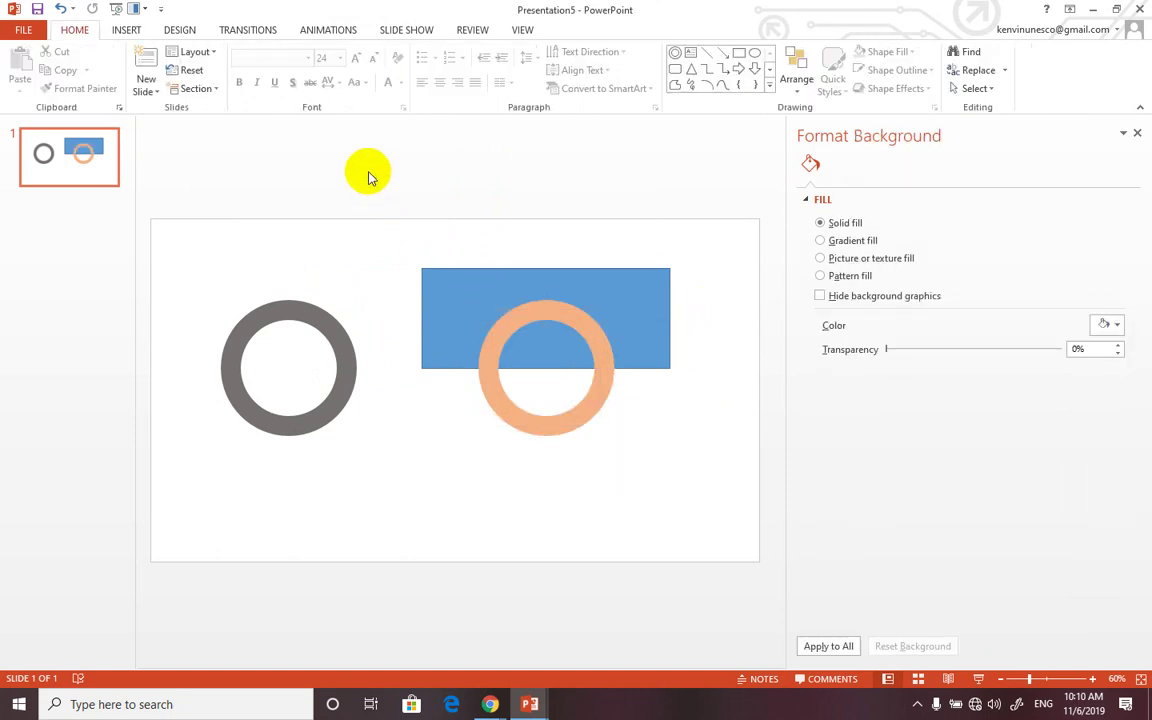
drag(368, 174, 753, 491)
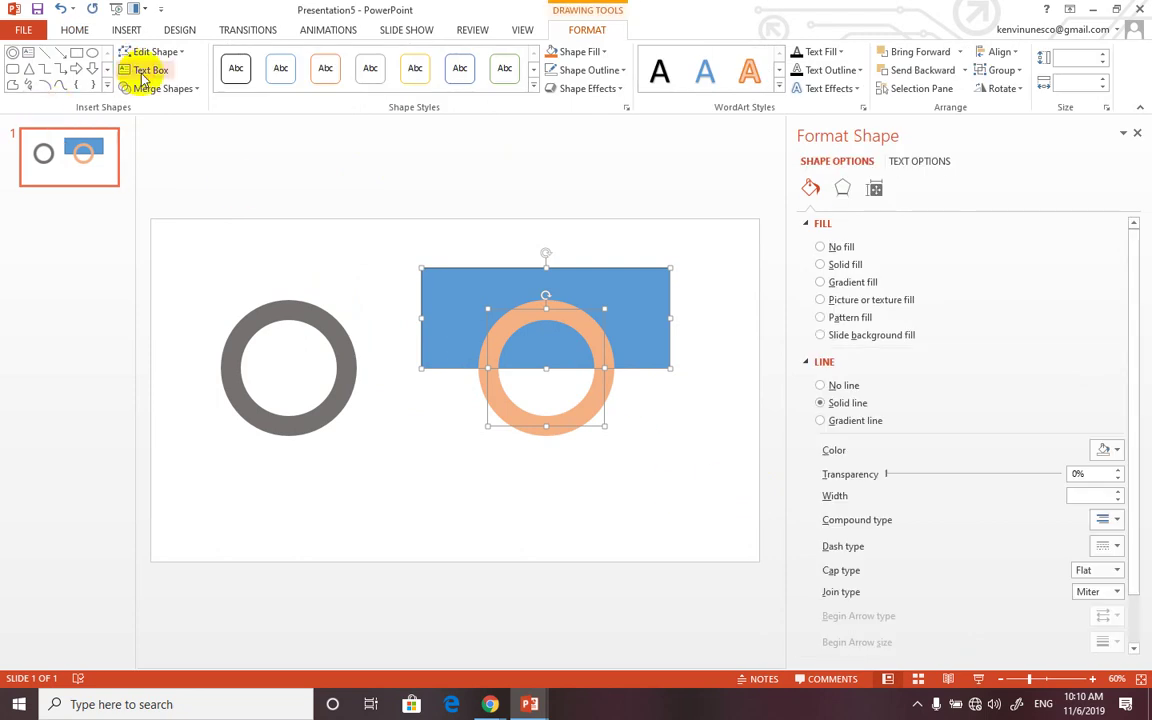
click(152, 88)
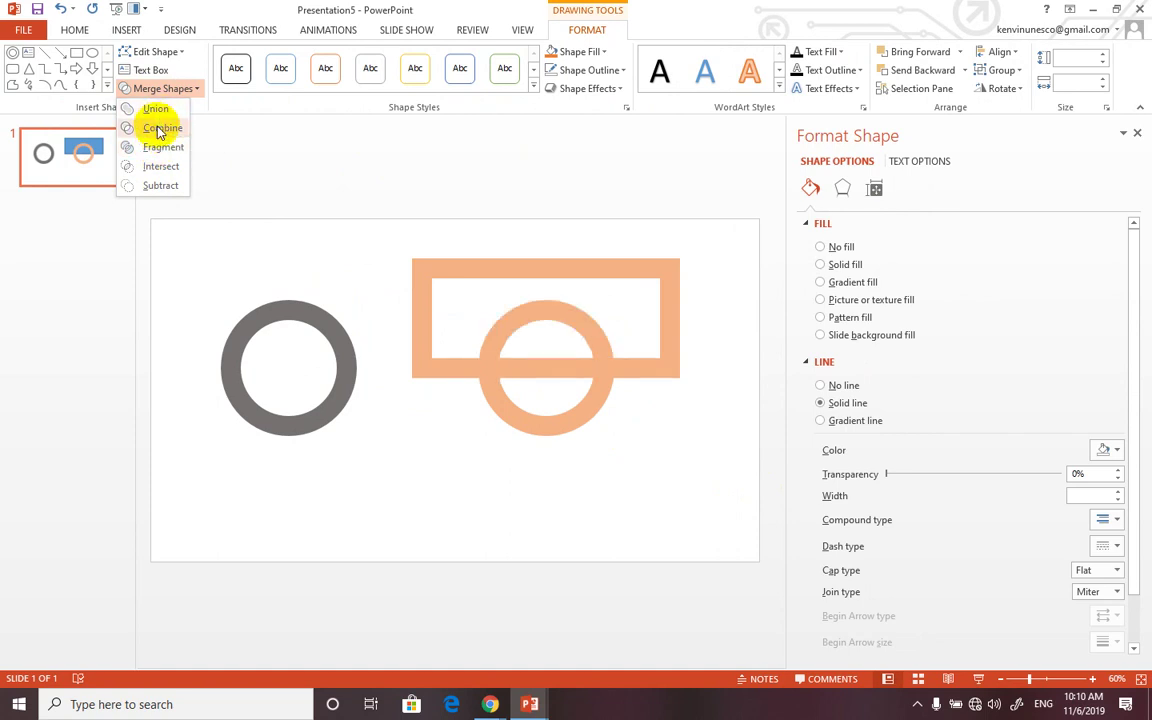
click(472, 250)
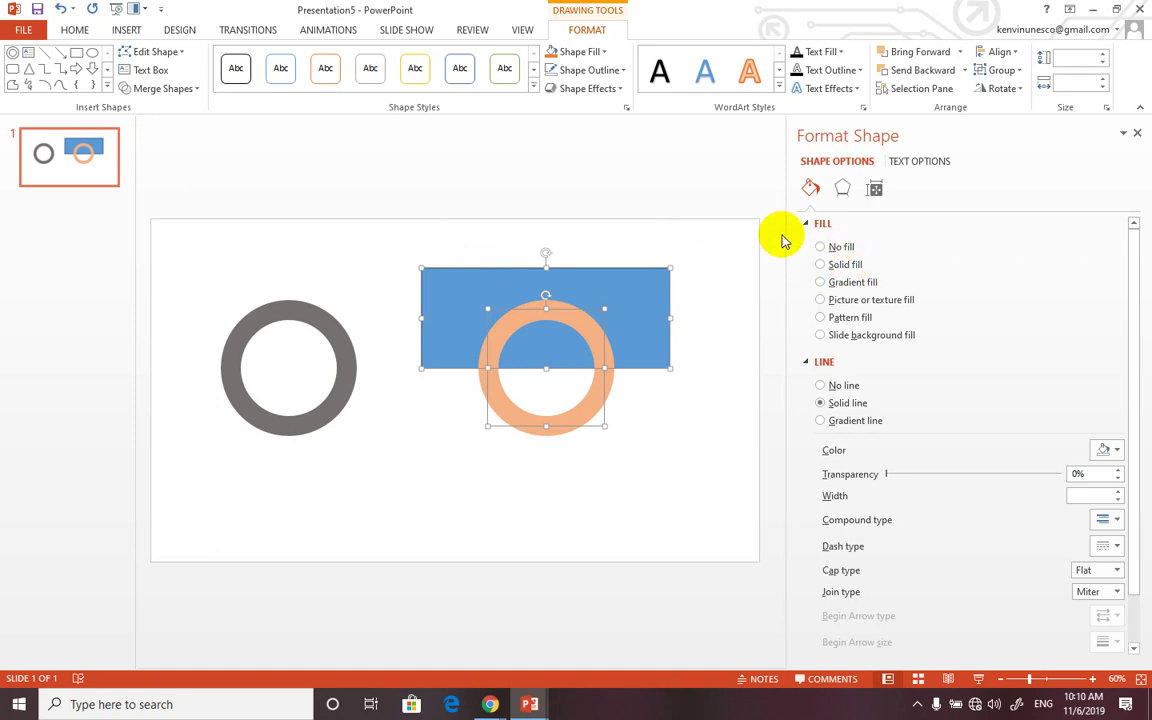
Remove the rectangle's fill, toggle the outlines off and on, and retry Merge Shapes.
click(820, 246)
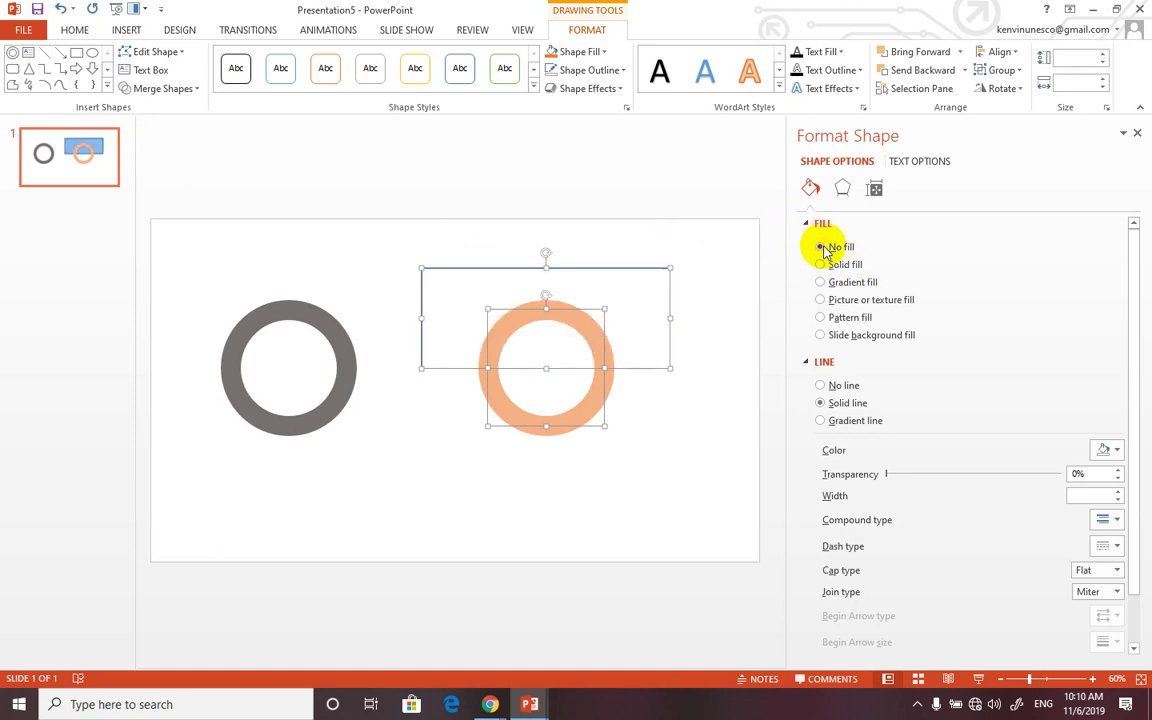
click(823, 387)
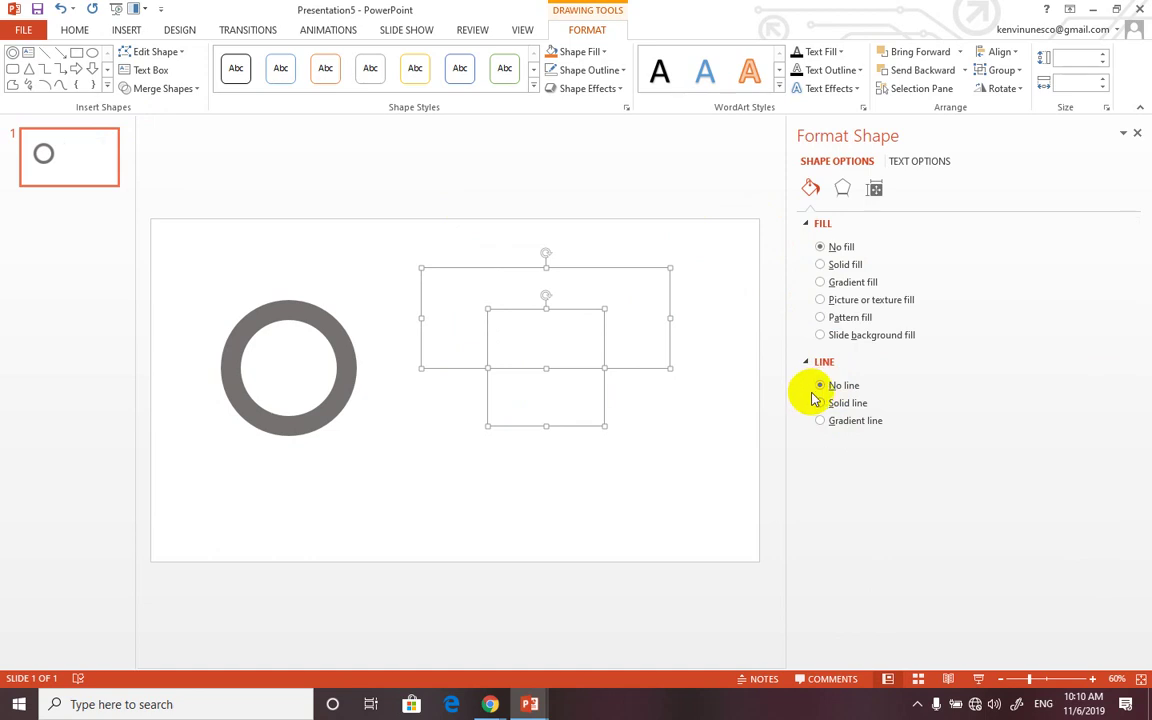
click(821, 403)
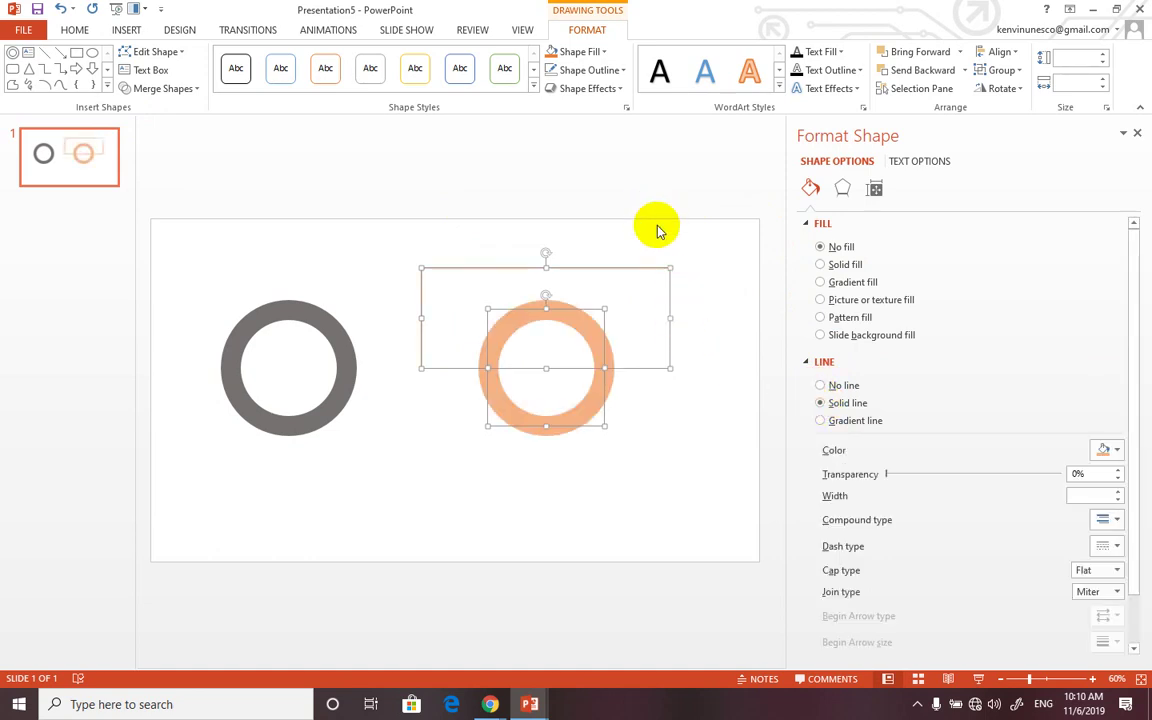
click(648, 283)
click(648, 268)
shift+click(596, 385)
click(155, 89)
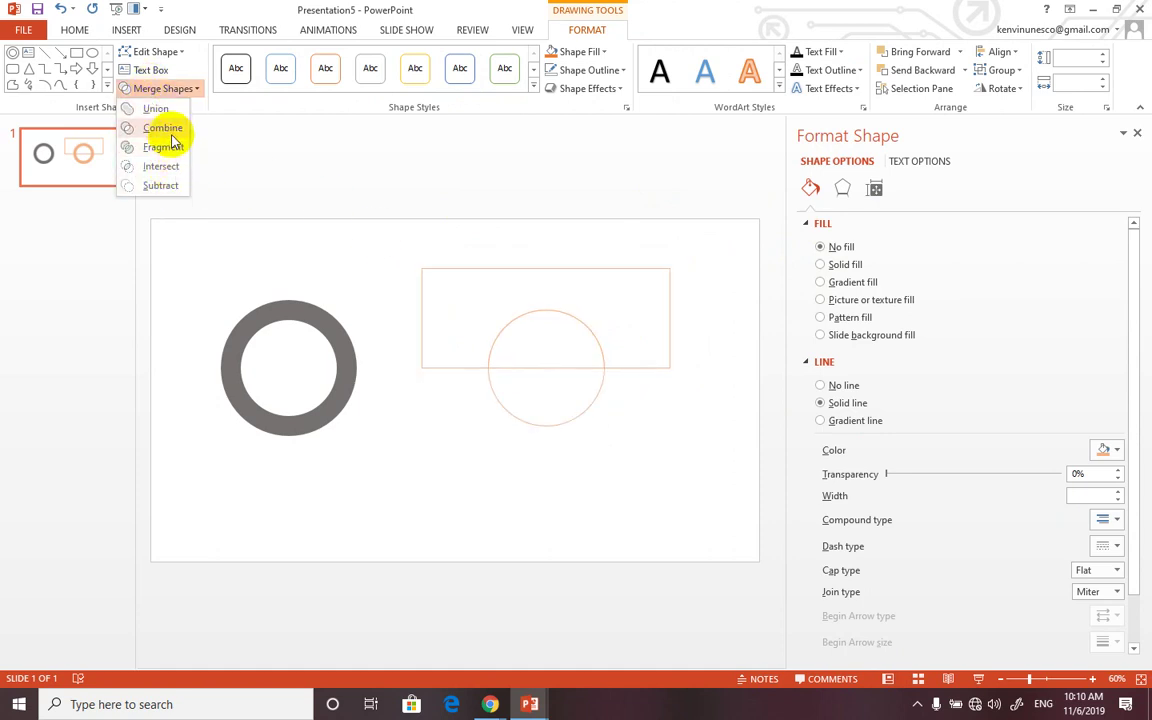
click(568, 195)
Try a light peach fill on the orange ring, then undo it and the rectangle edits.
click(710, 345)
click(600, 358)
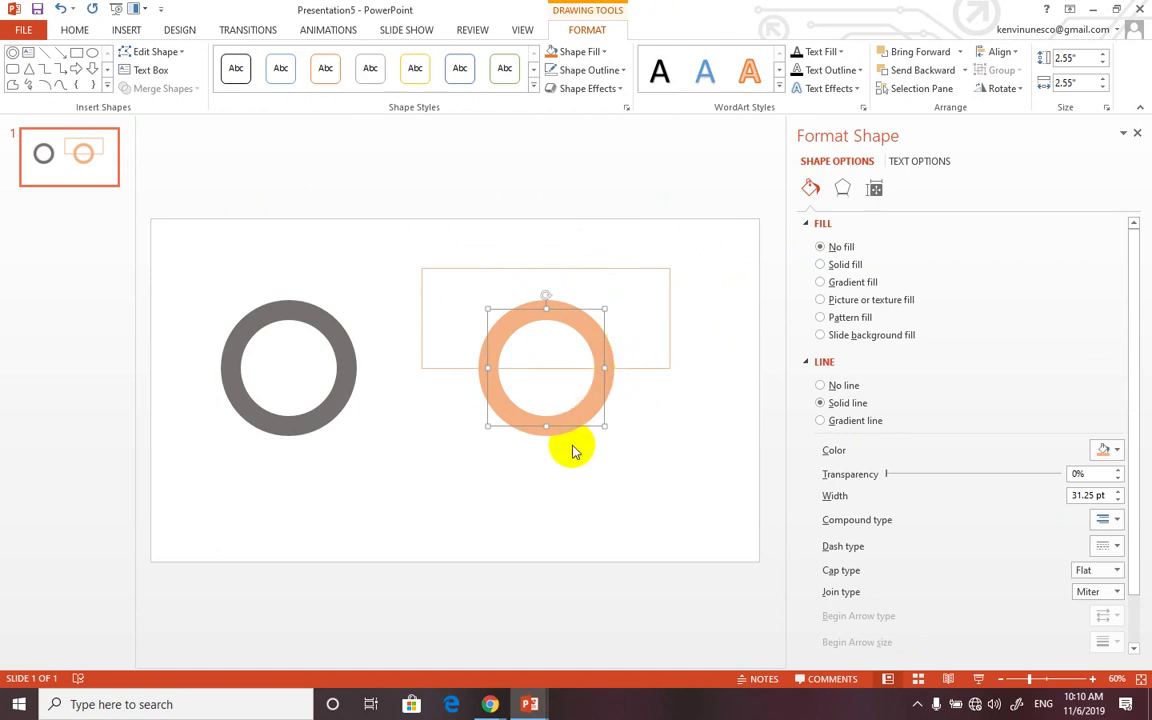
click(820, 264)
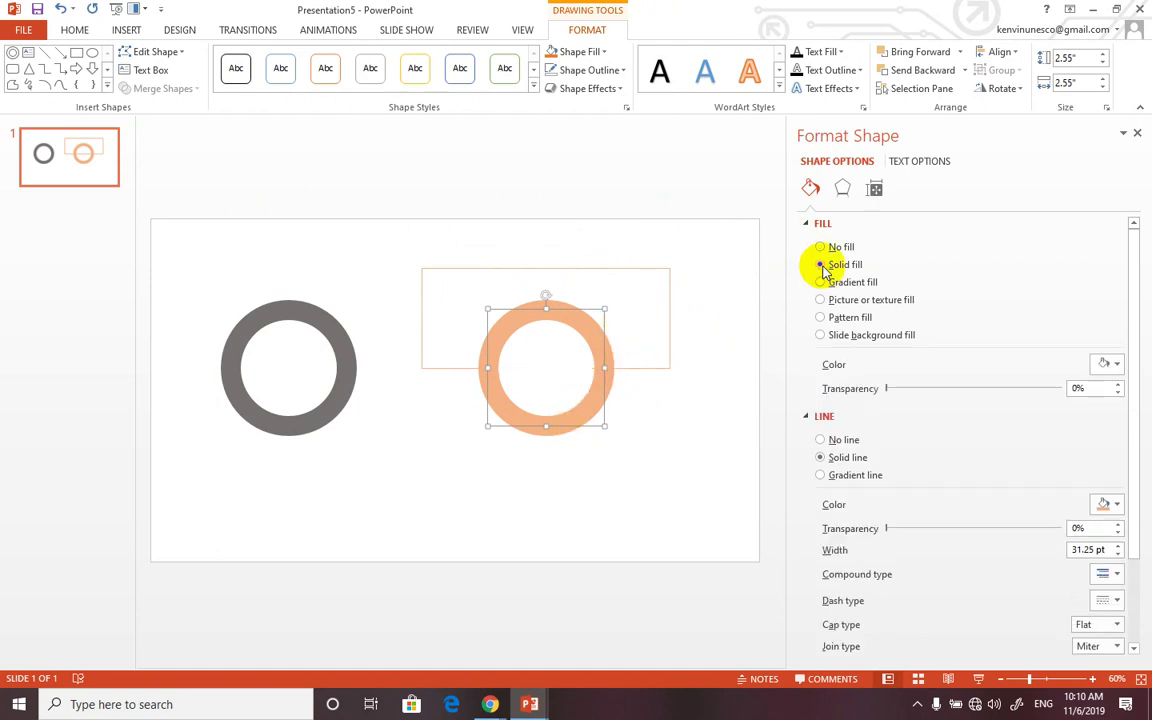
click(1112, 364)
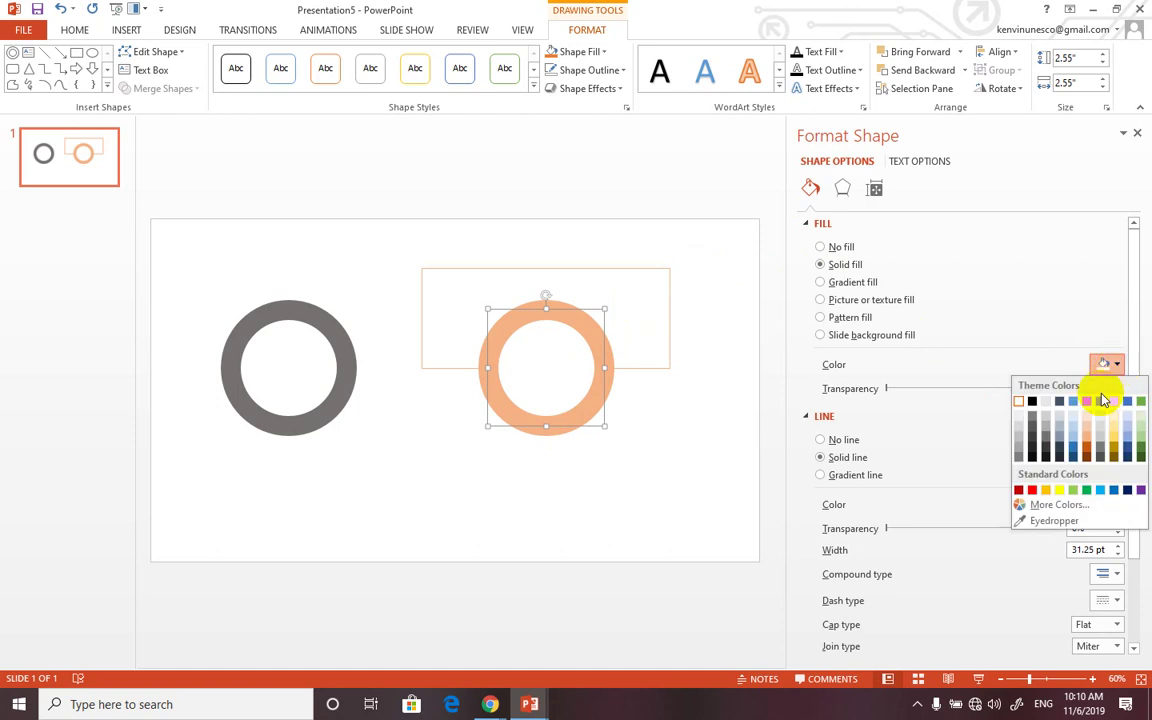
click(1088, 418)
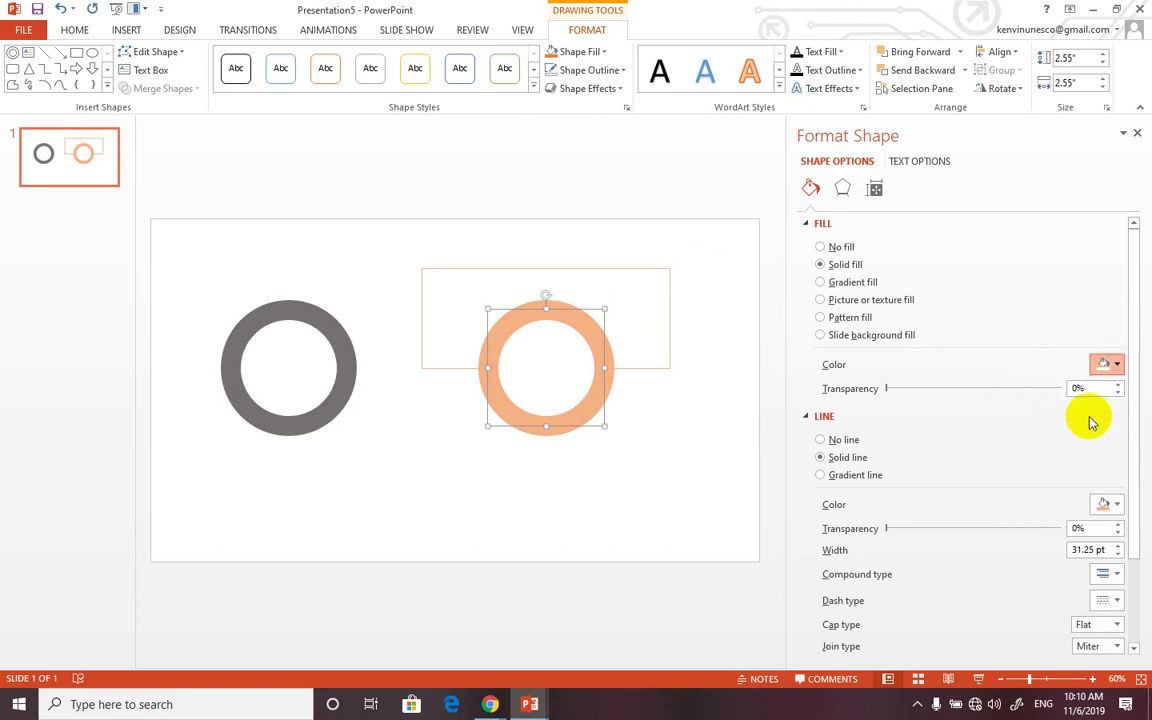
key(ctrl+z)
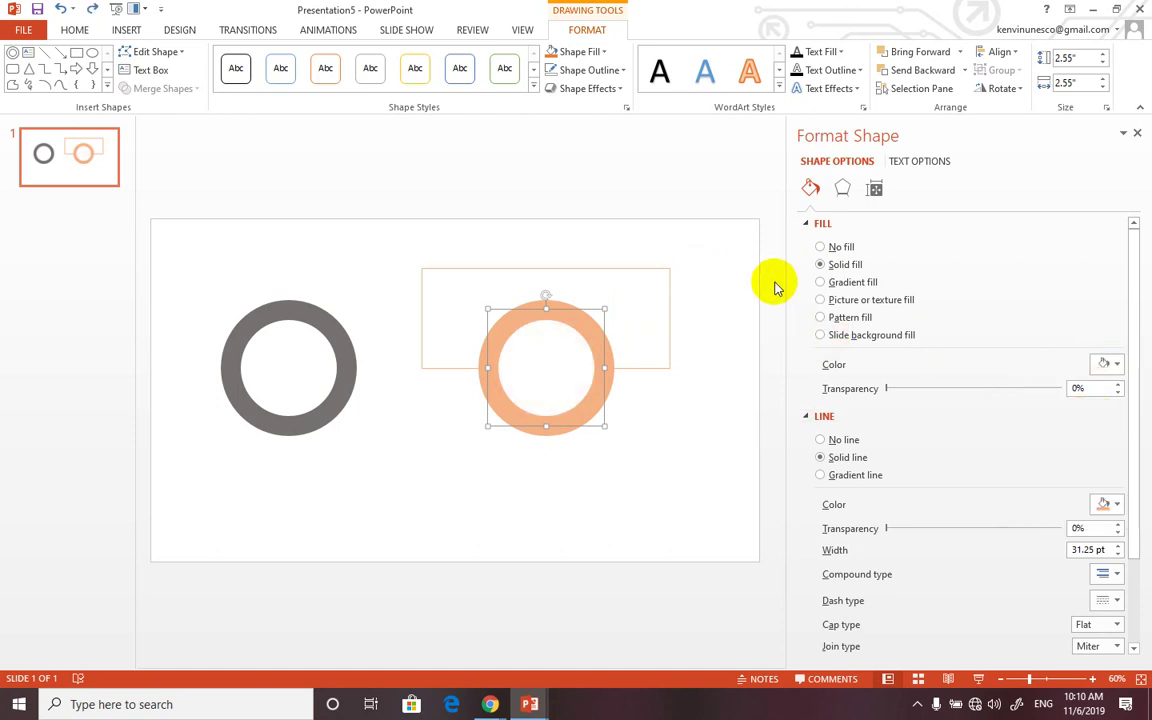
click(717, 301)
click(671, 319)
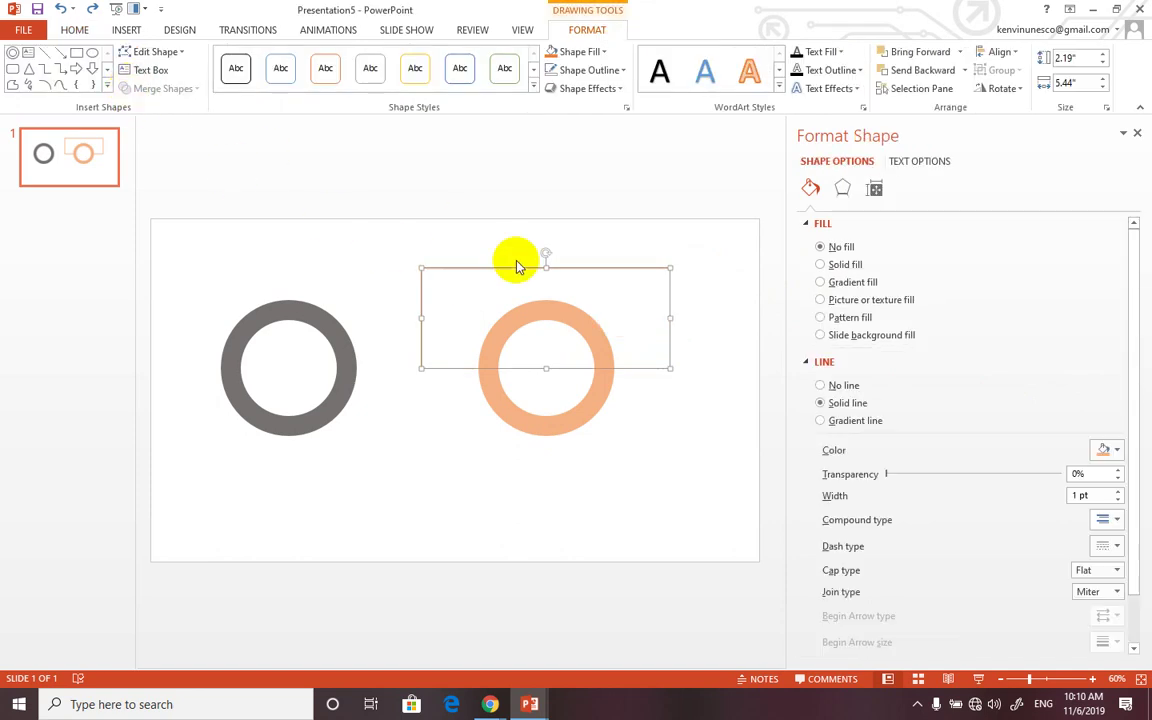
key(ctrl+z)
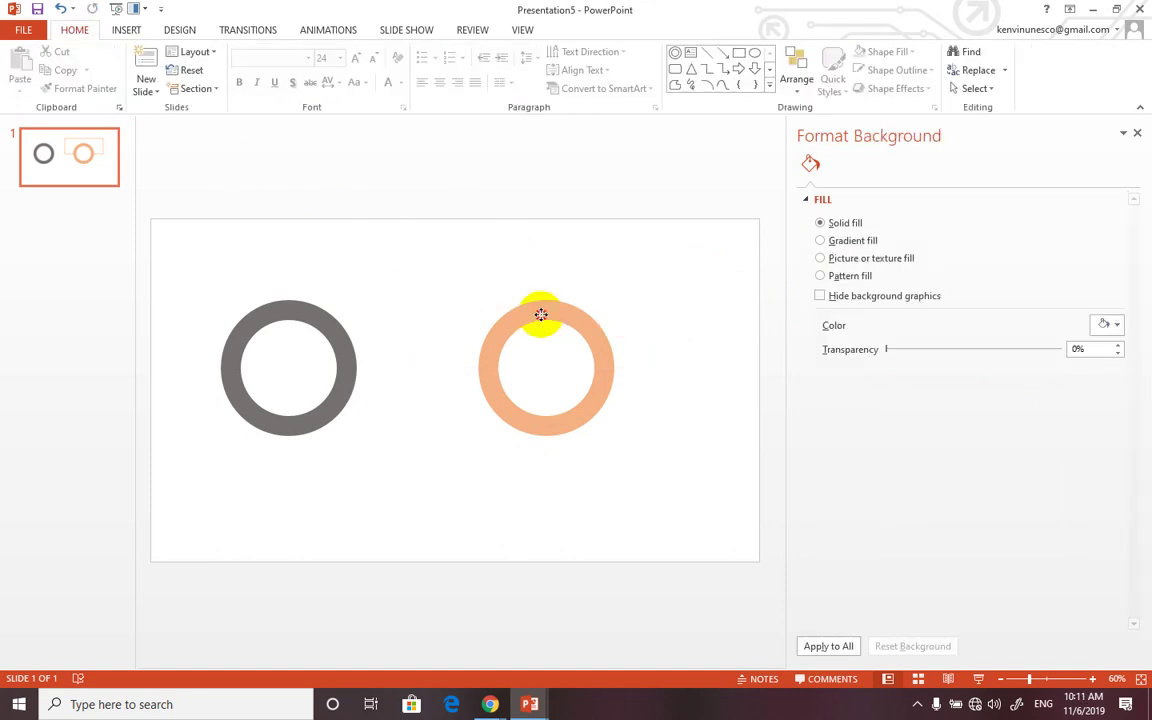
key(ctrl+z)
key(ctrl+z)
Draw a 3.3" Donut with no fill beside the grey ring, then delete the grey ring.
click(314, 322)
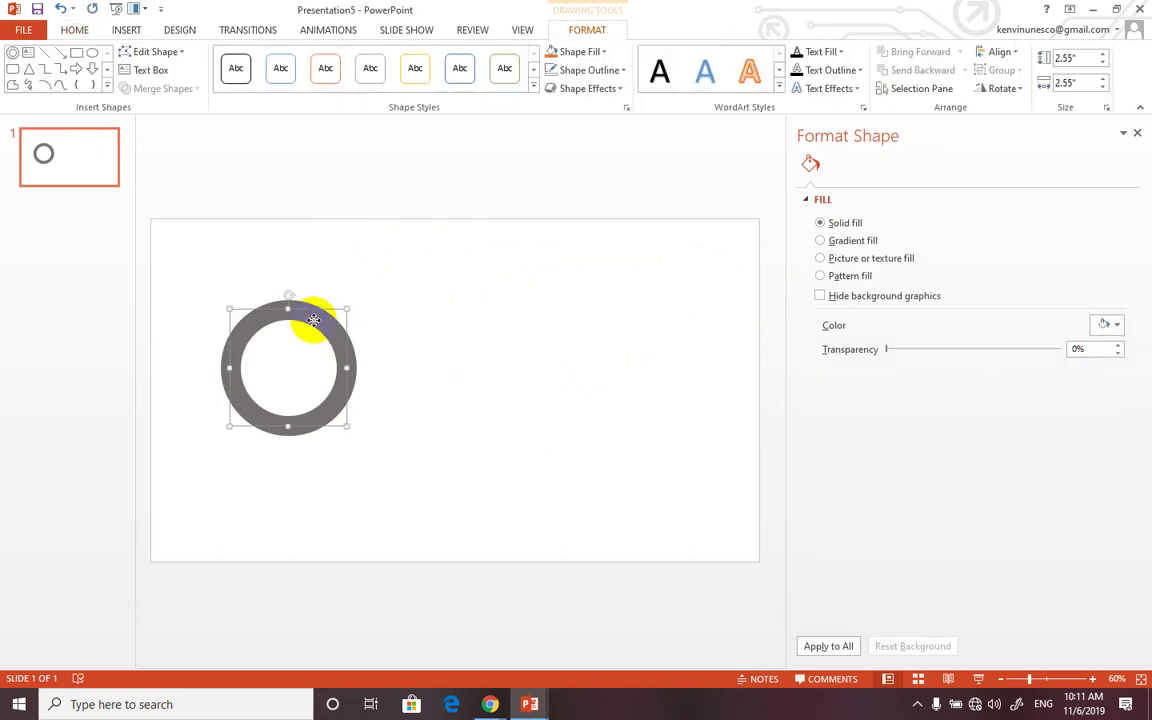
click(13, 53)
drag(427, 299, 615, 488)
drag(589, 390, 580, 340)
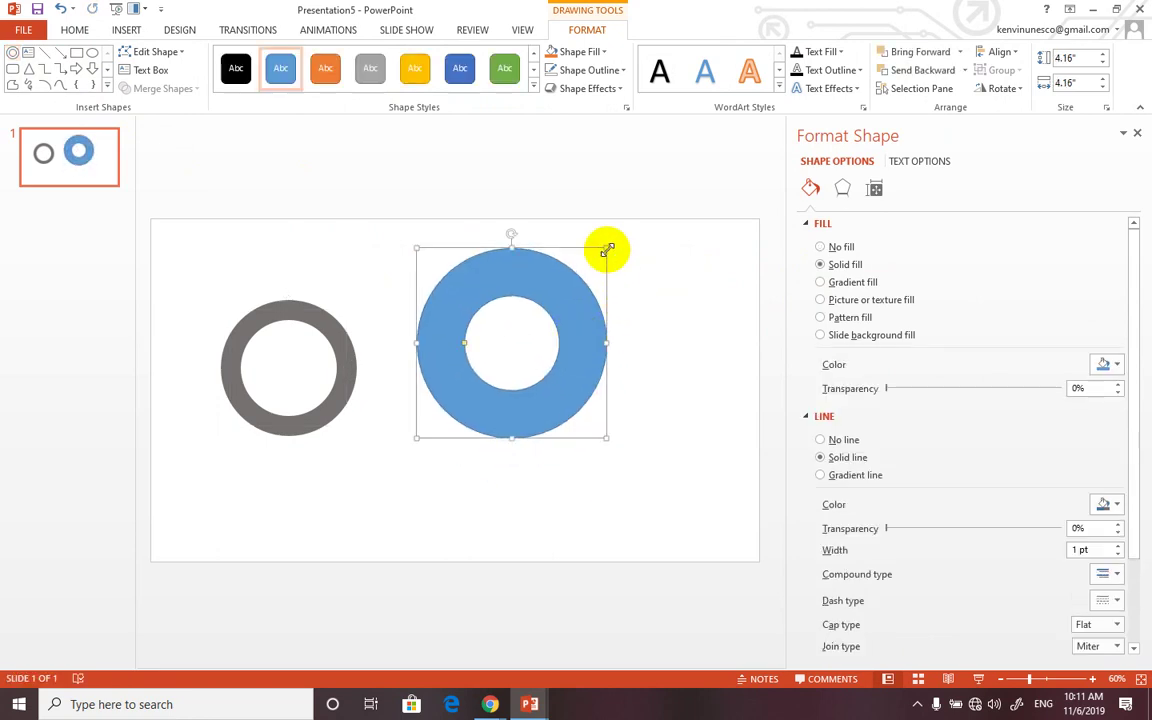
drag(608, 250, 568, 287)
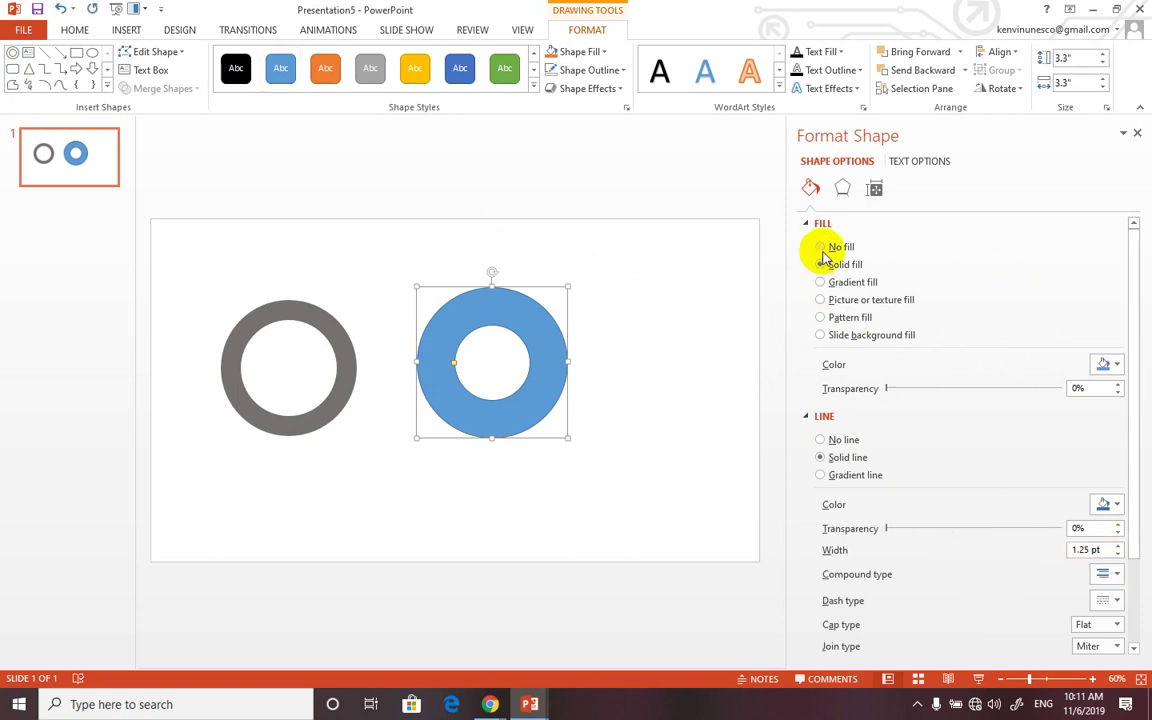
click(820, 247)
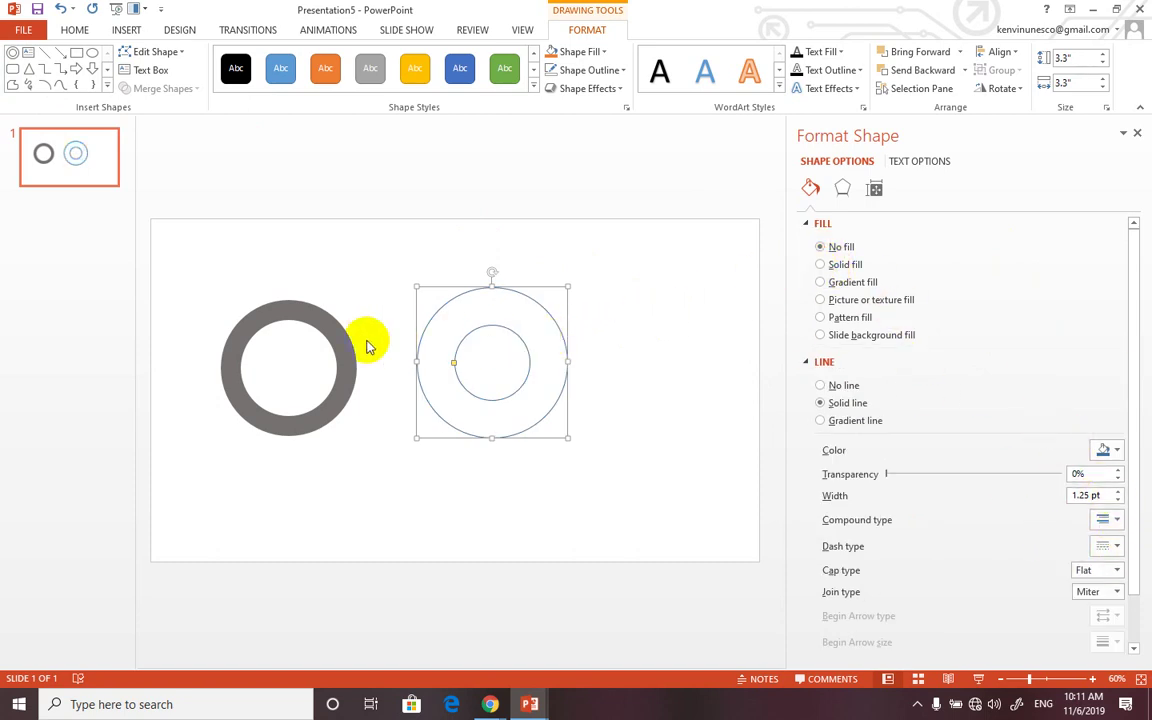
click(353, 341)
key(Delete)
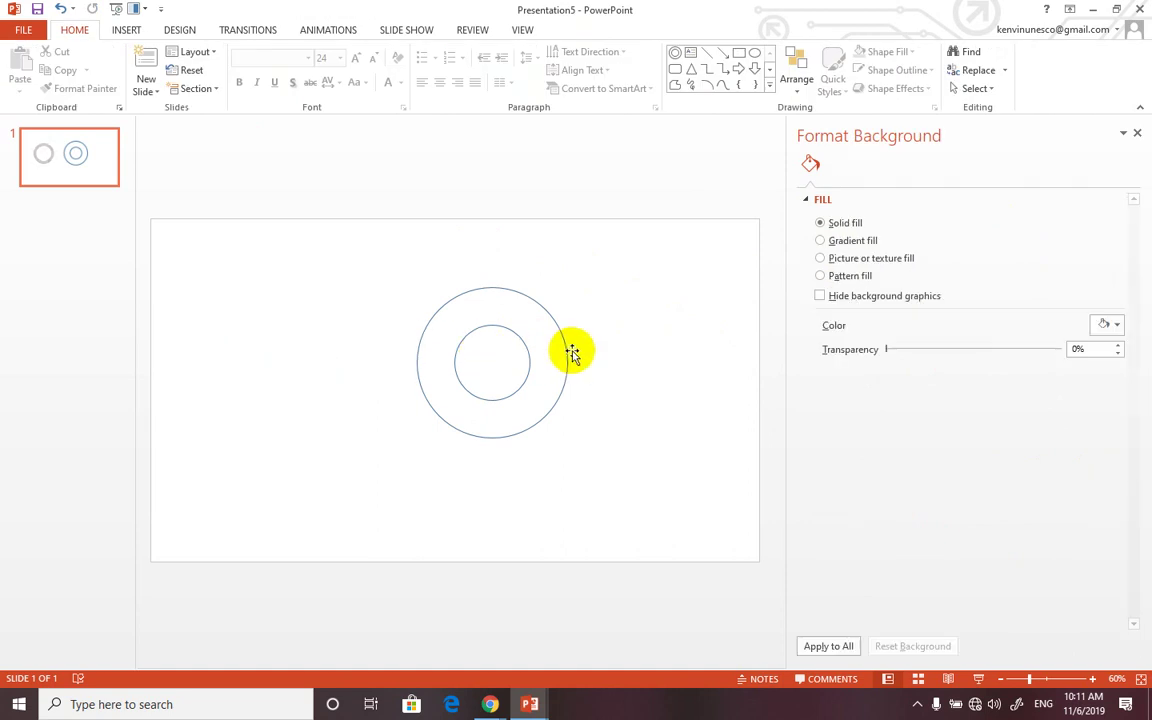
Give the donut a solid light grey fill.
drag(548, 352, 548, 340)
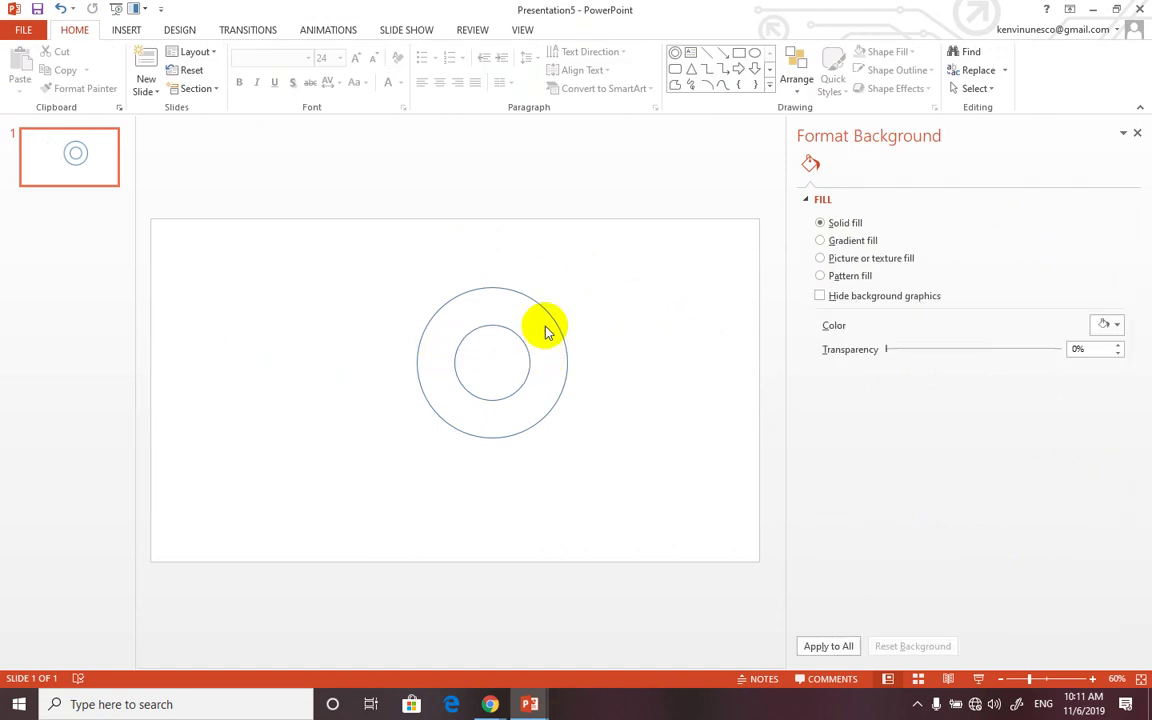
click(478, 324)
click(519, 380)
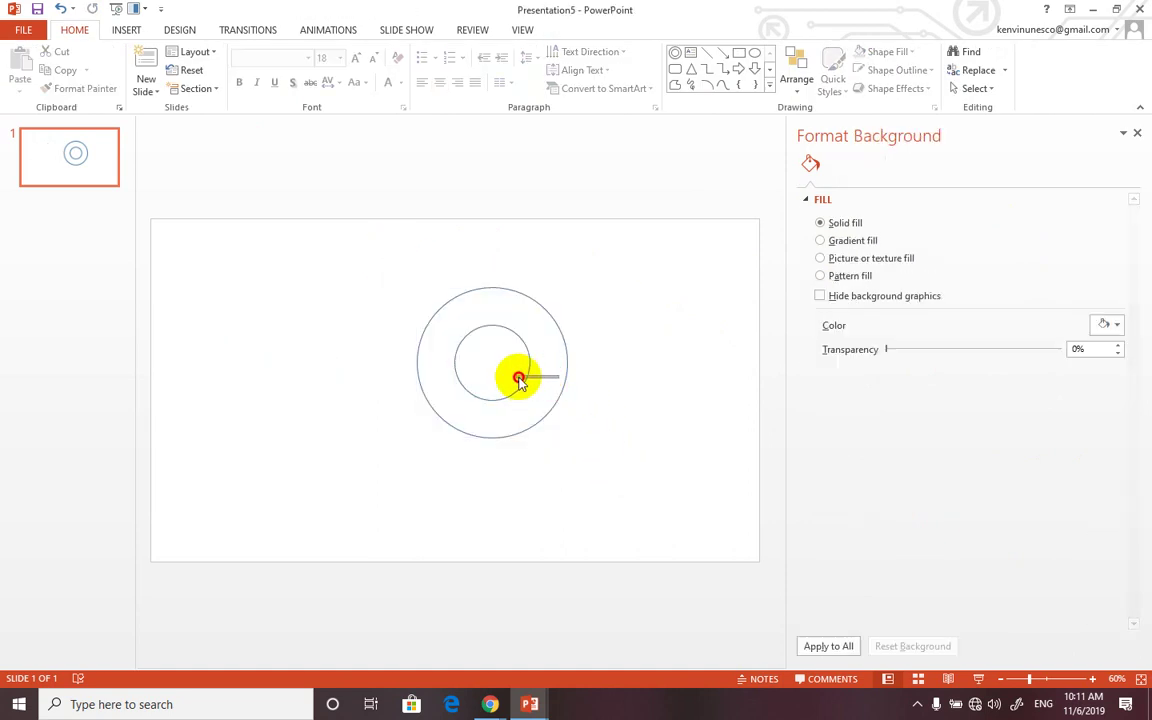
drag(365, 260, 622, 488)
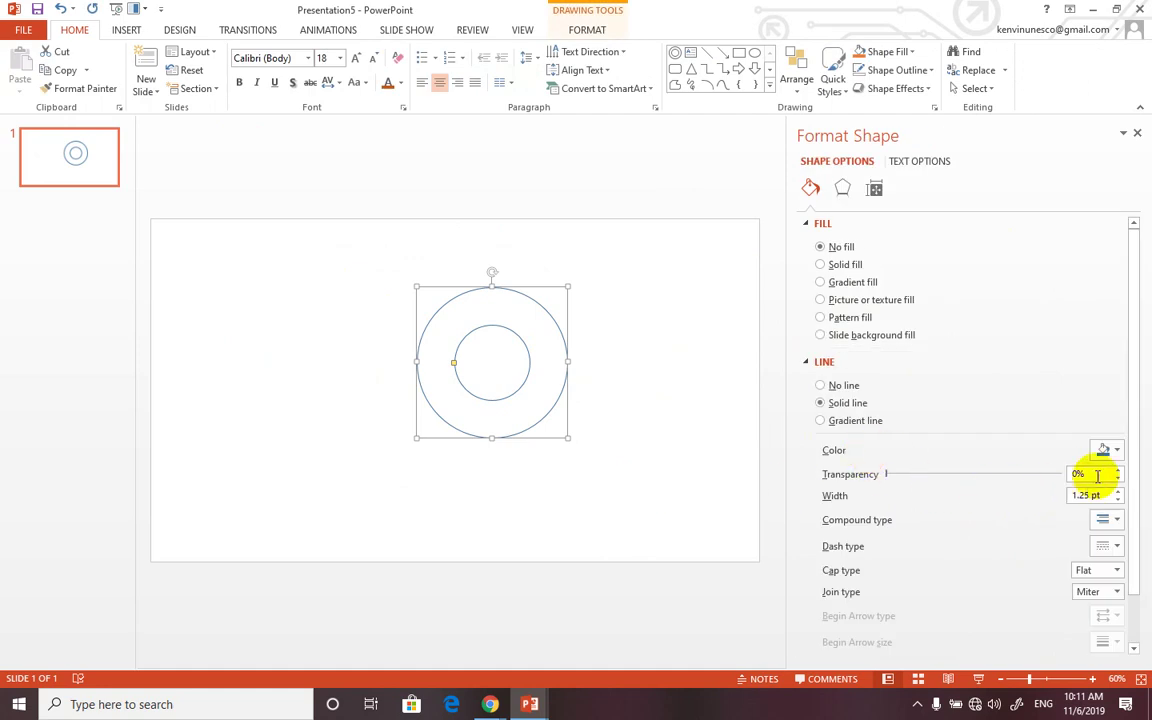
click(822, 265)
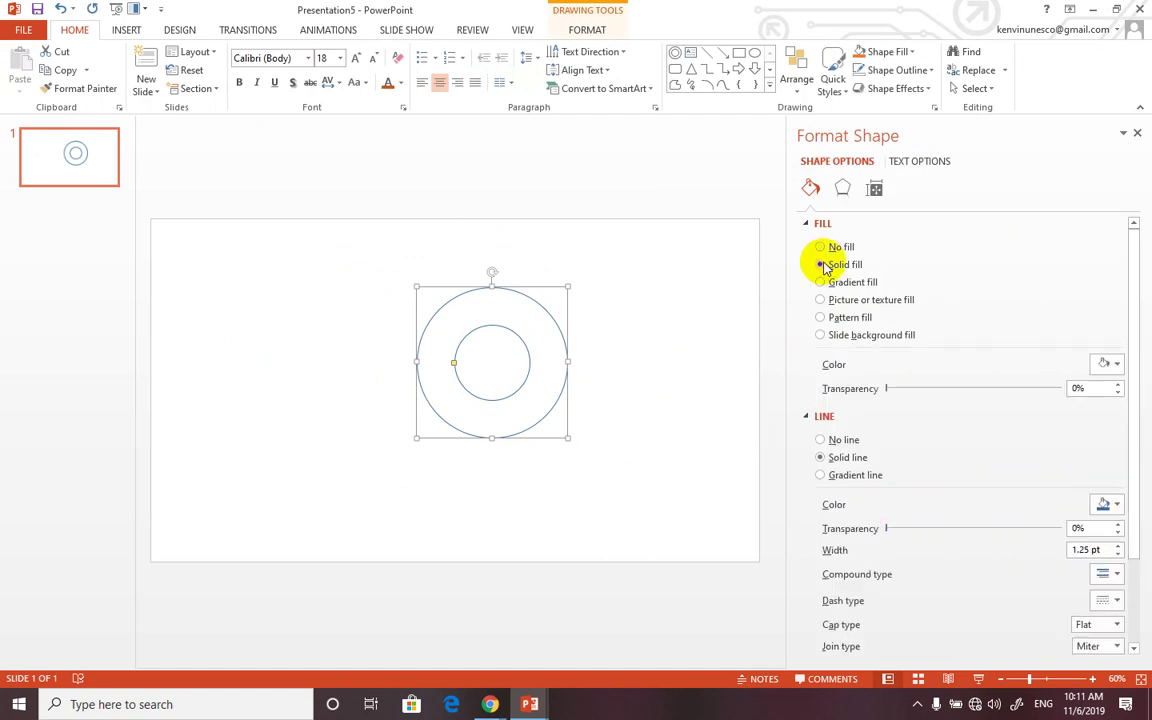
click(1110, 365)
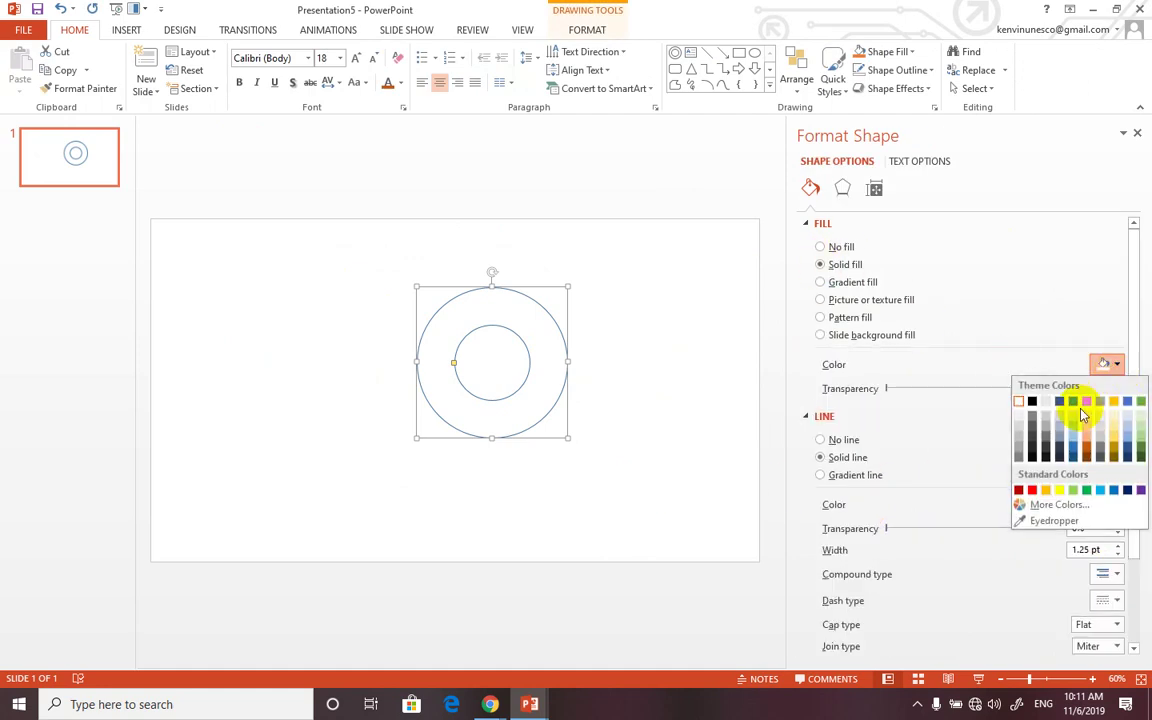
click(1024, 443)
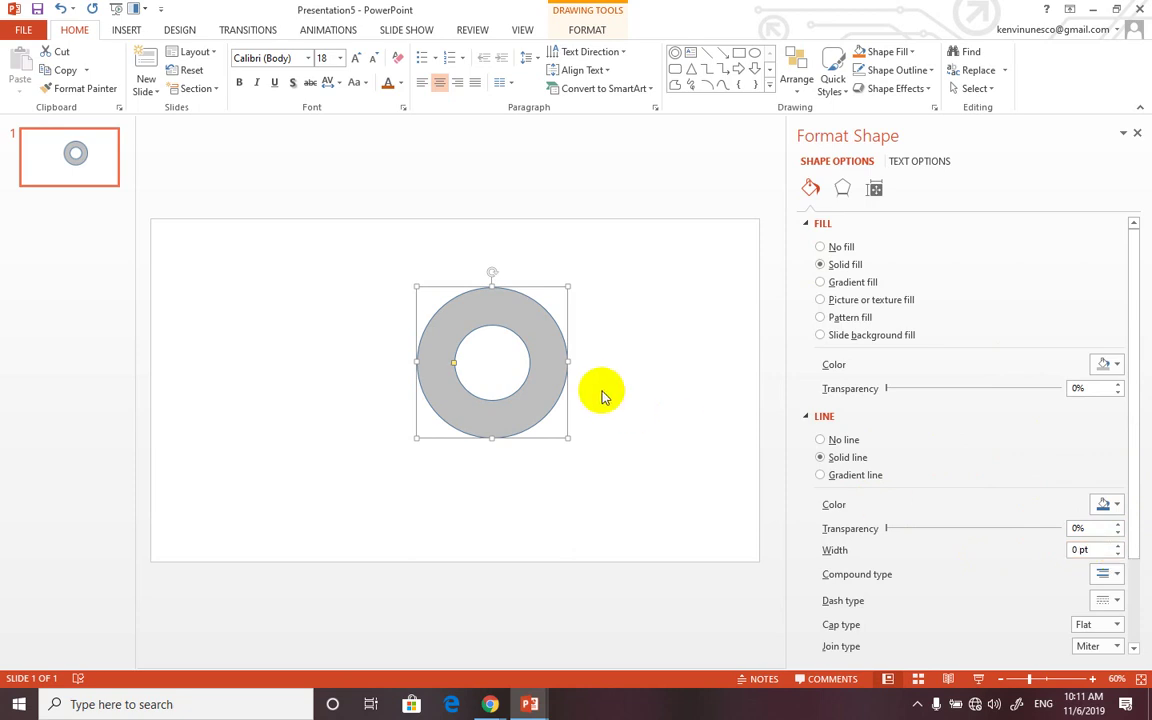
Move the grey ring left and place an identical copy to its right.
drag(552, 375, 422, 392)
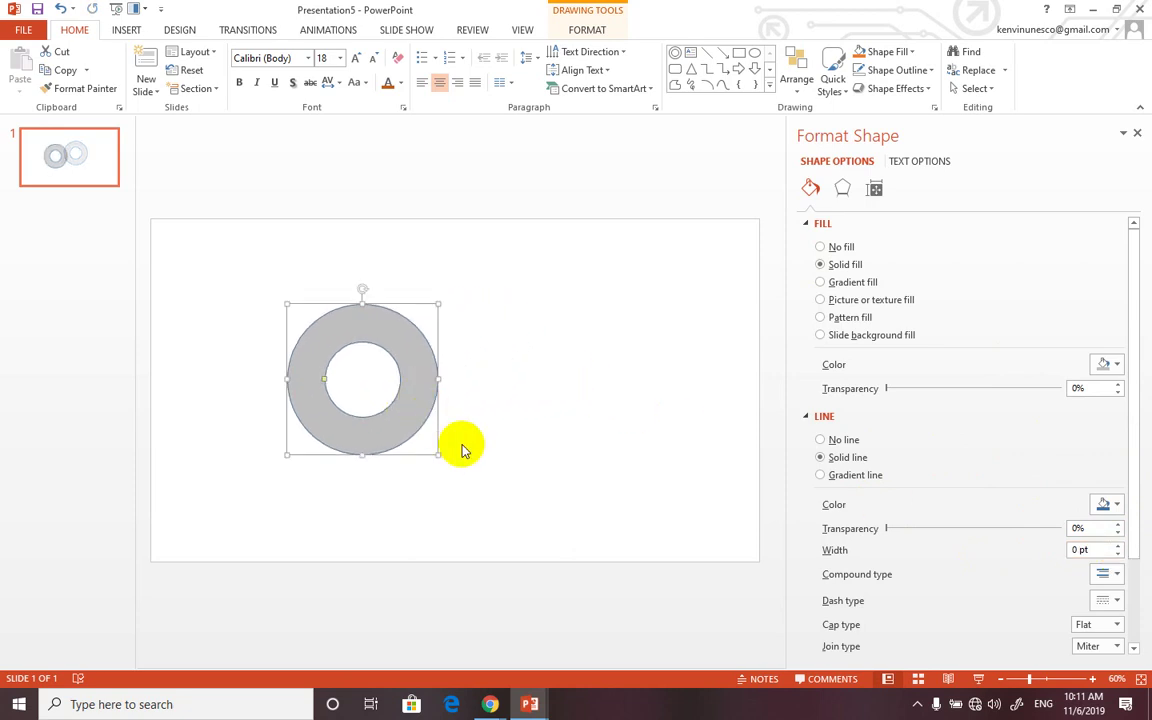
click(500, 424)
click(415, 407)
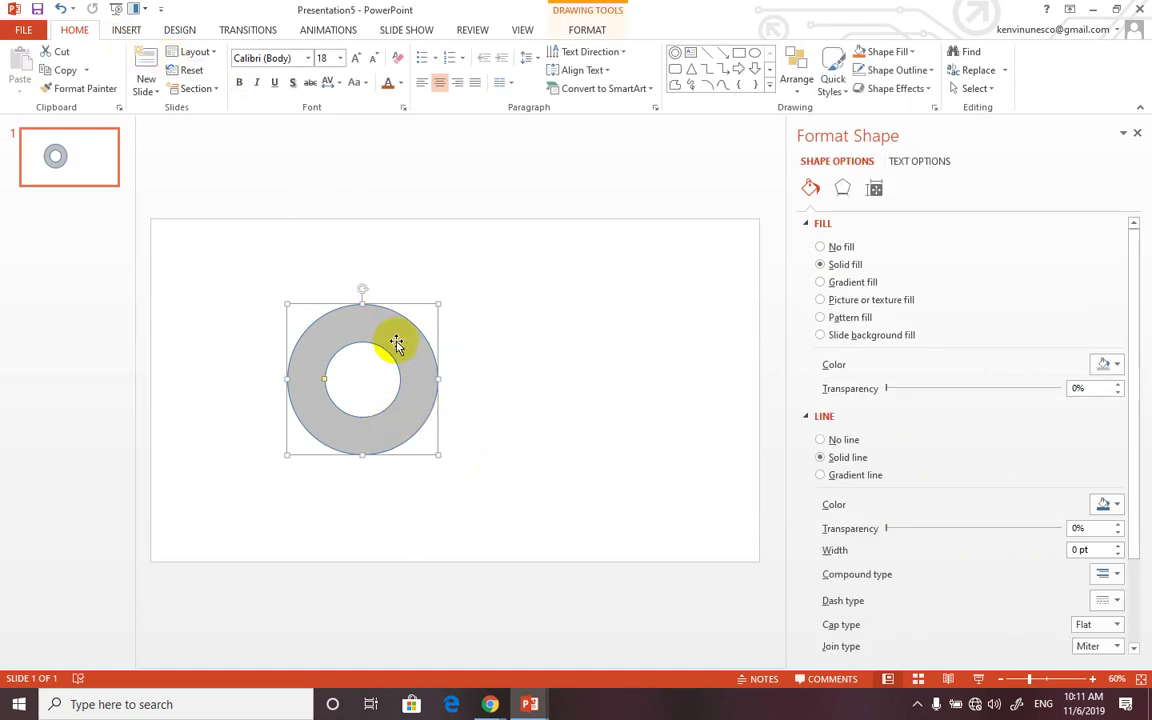
drag(397, 343, 582, 335)
click(450, 347)
click(424, 373)
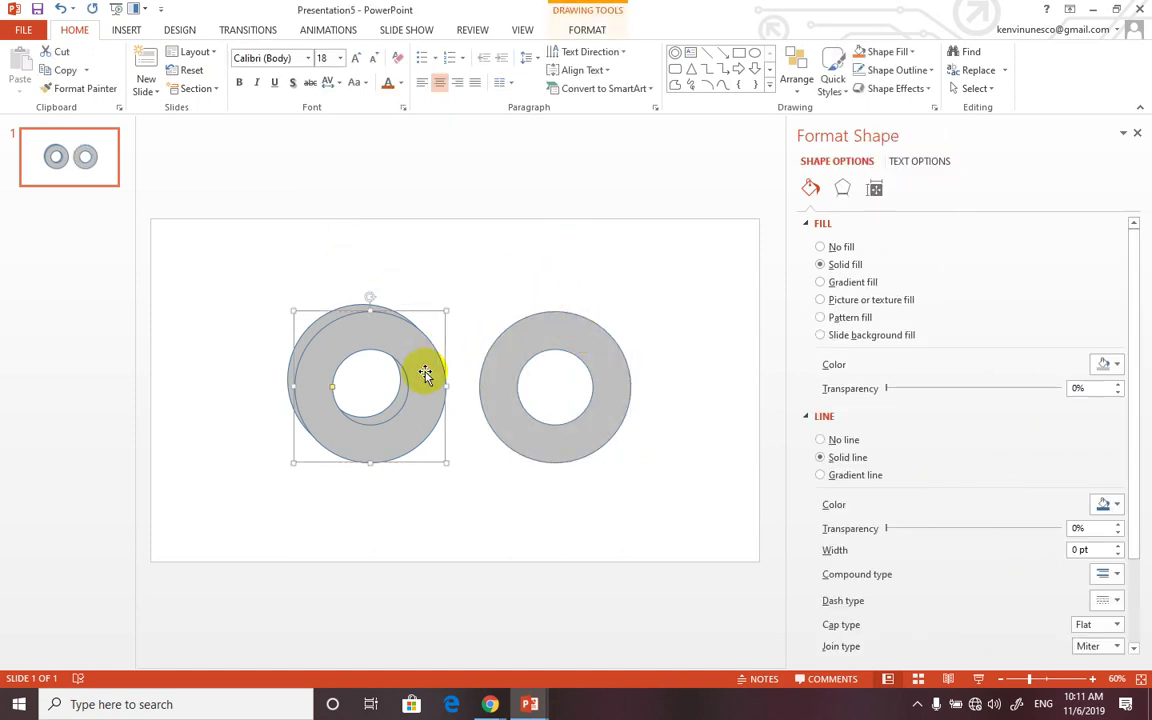
drag(425, 373, 417, 365)
click(519, 404)
click(518, 351)
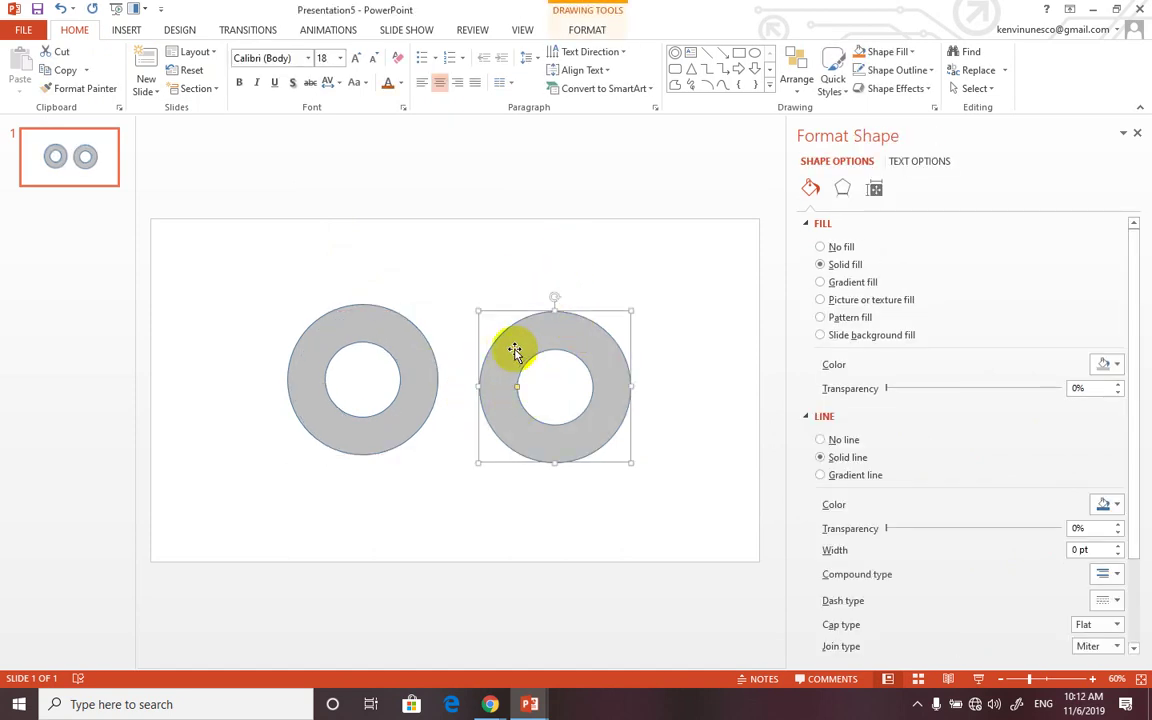
Select both rings and align their tops.
shift+click(419, 355)
click(587, 30)
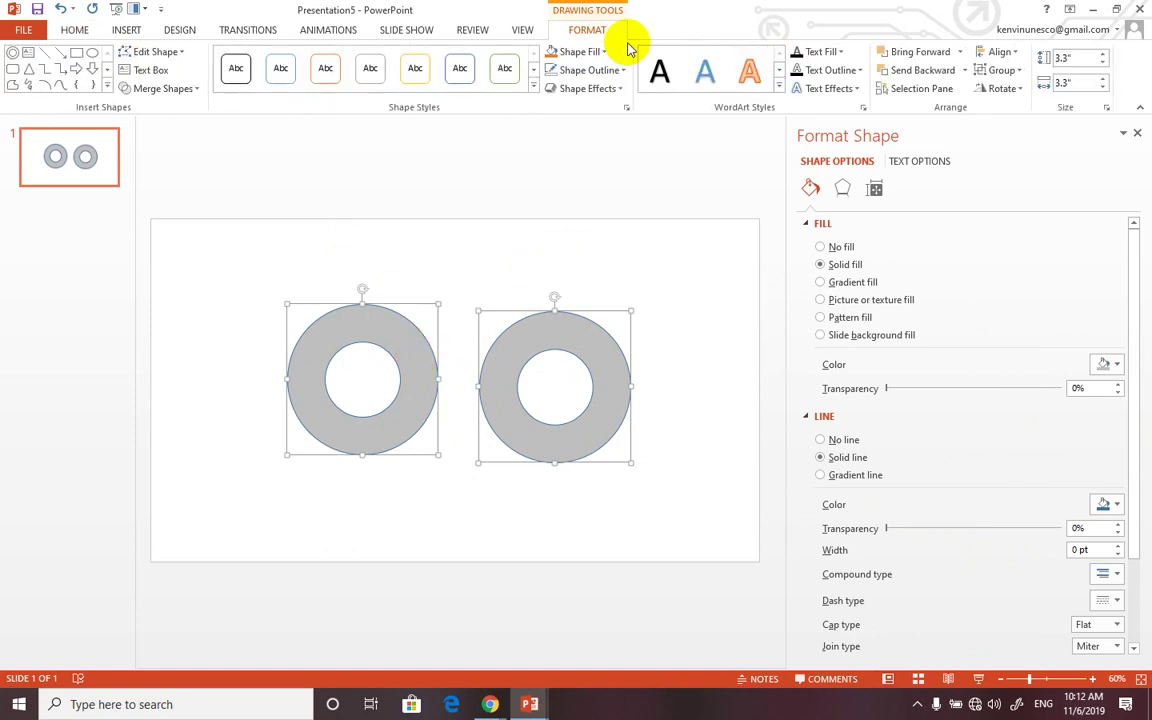
click(1003, 53)
click(1020, 132)
click(700, 268)
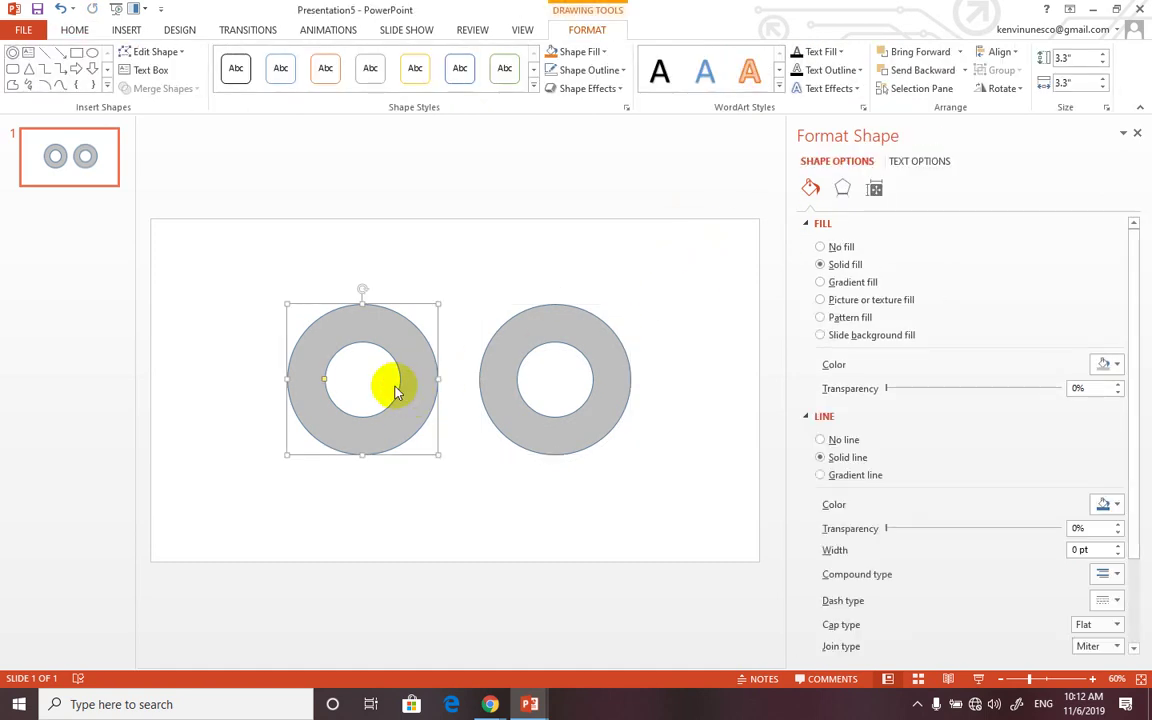
Fill the right ring dark orange and remove the outlines from both rings.
click(535, 330)
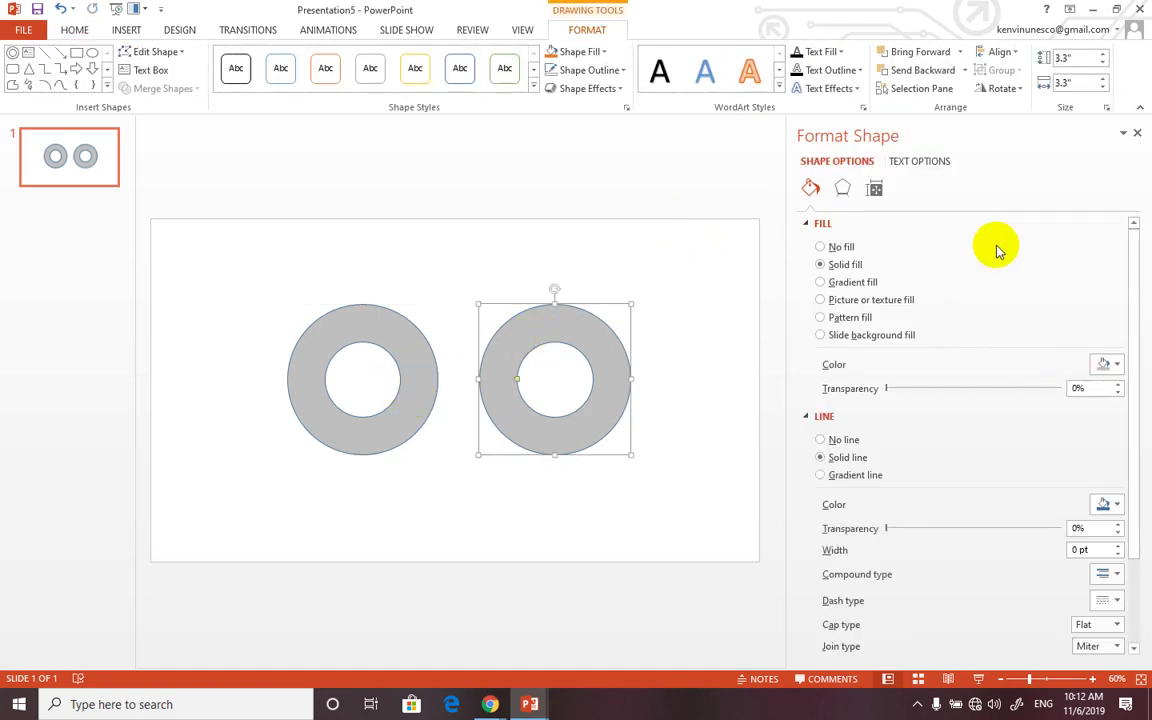
click(1117, 366)
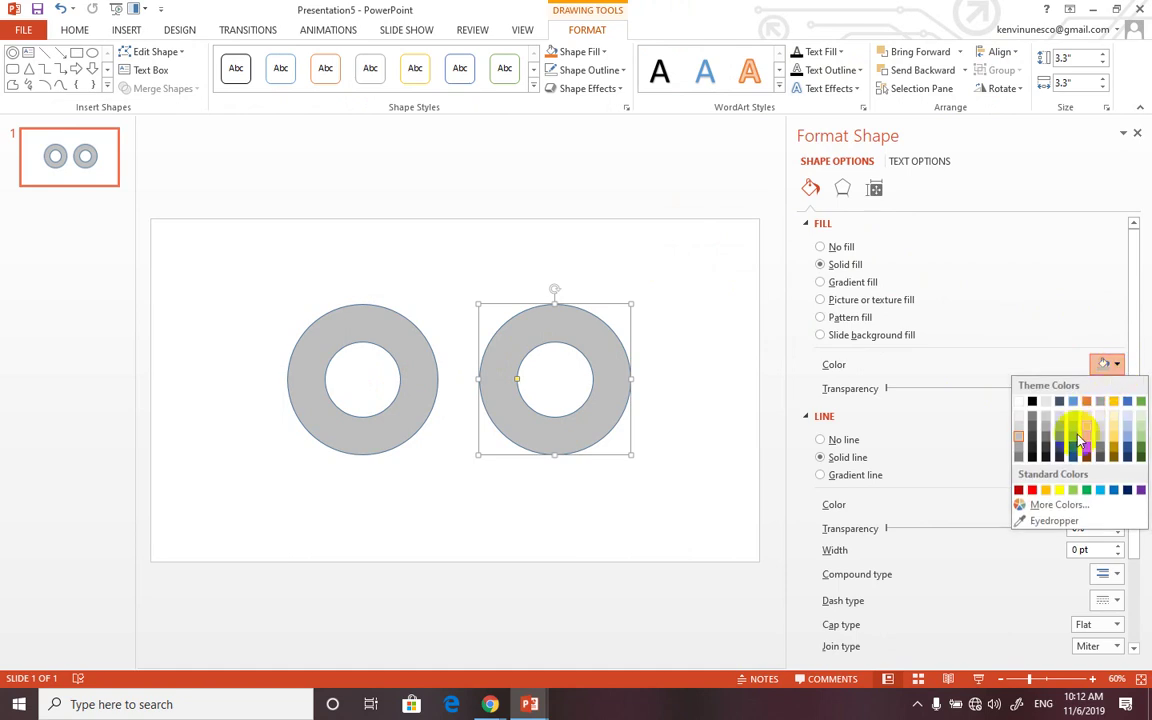
click(1088, 453)
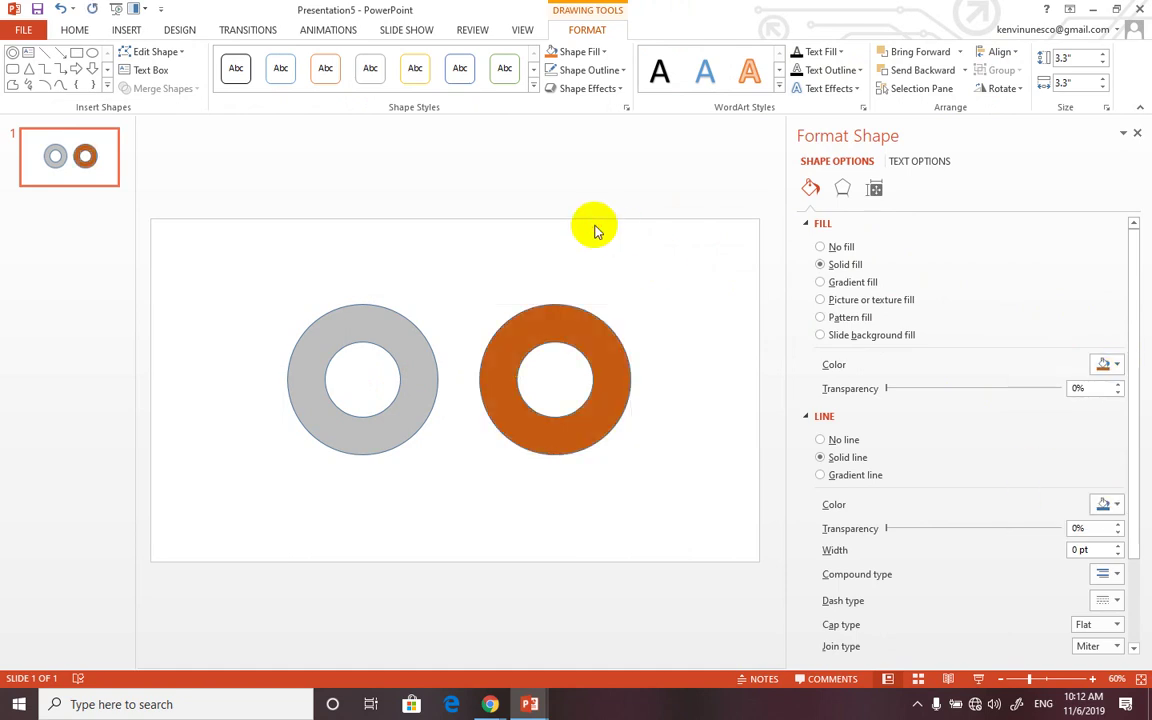
click(594, 231)
click(422, 345)
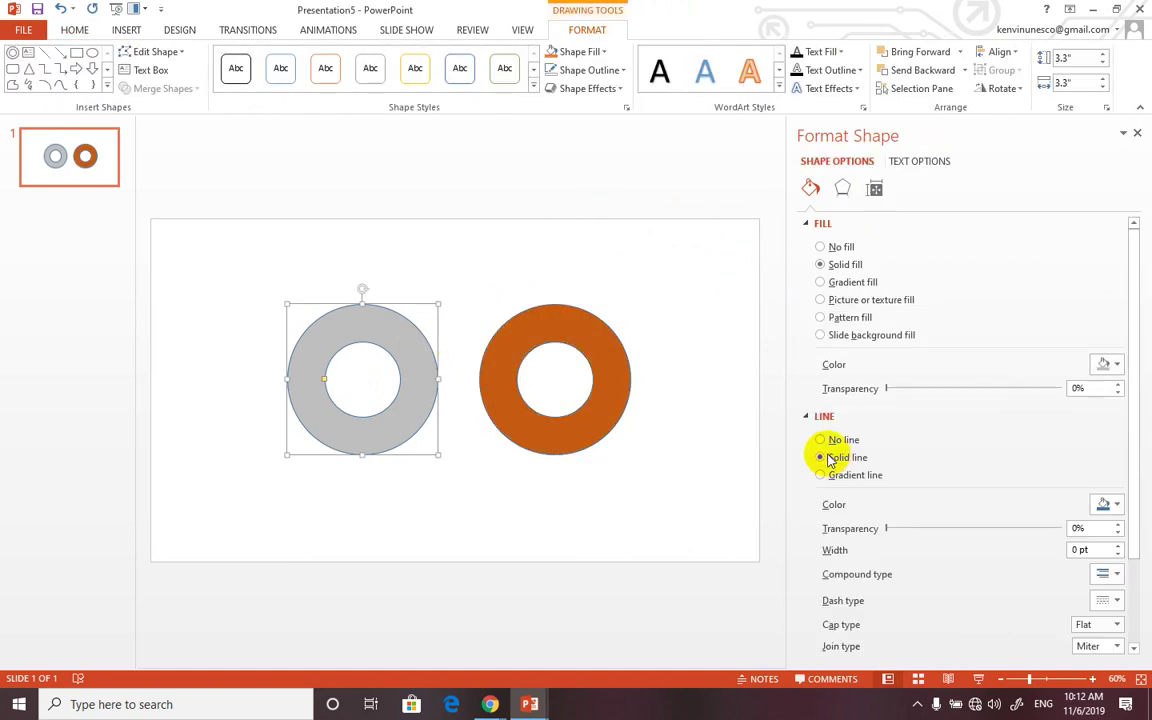
click(591, 345)
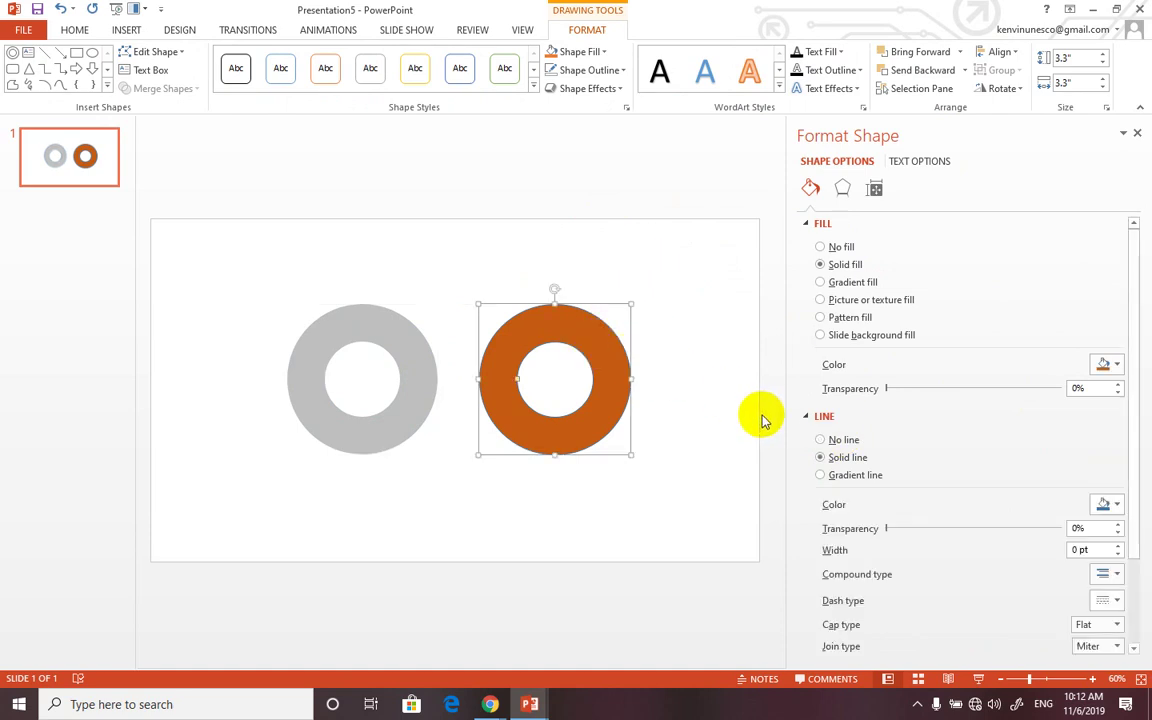
click(822, 440)
click(645, 320)
click(591, 342)
Intersect a rectangle with the orange donut, leaving a 1.65" by 3.3" top-half arc.
click(77, 53)
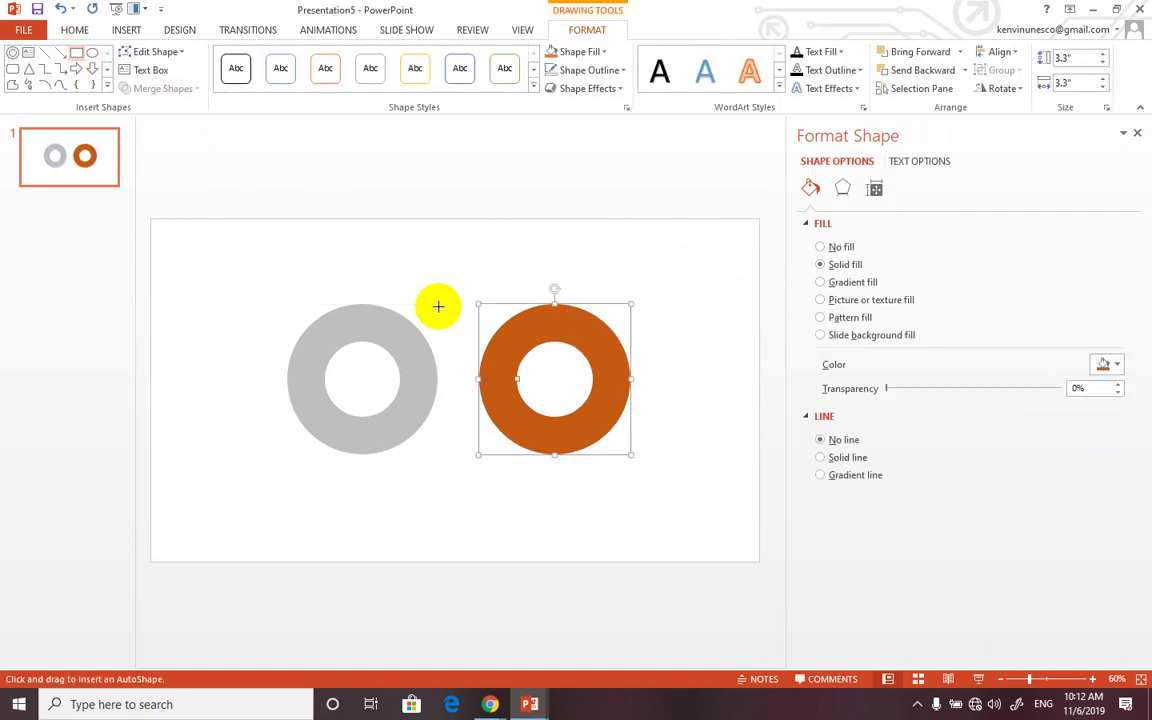
drag(444, 277, 686, 380)
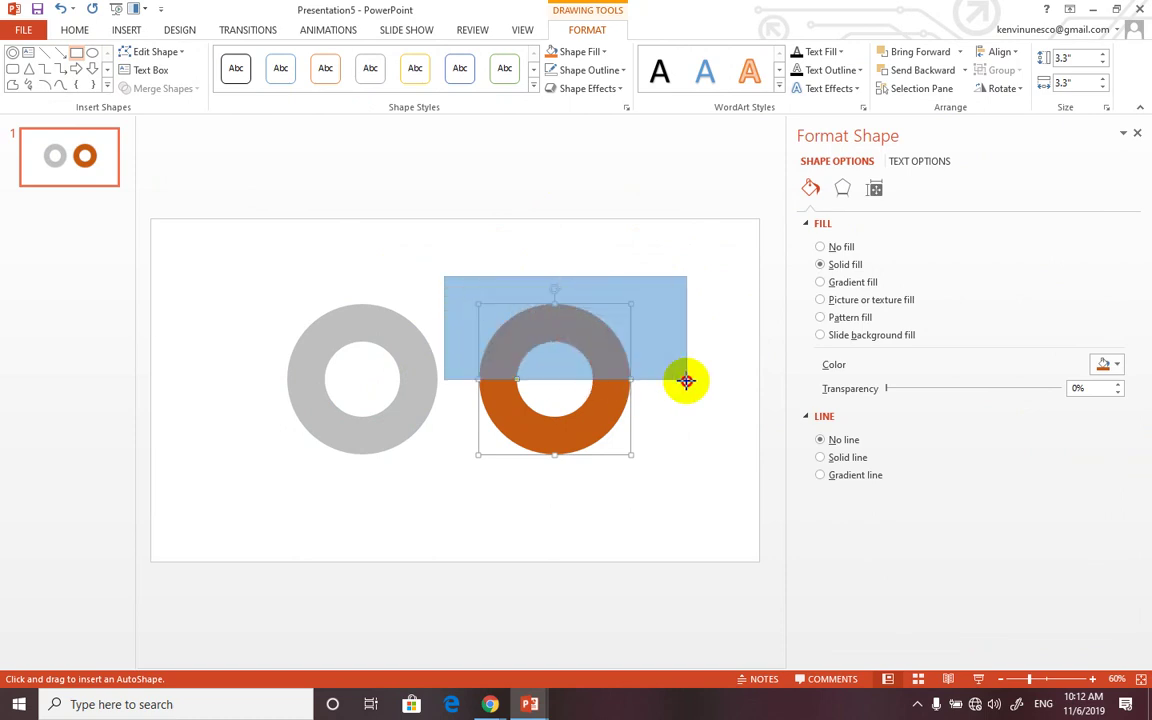
click(617, 442)
click(604, 406)
shift+click(665, 330)
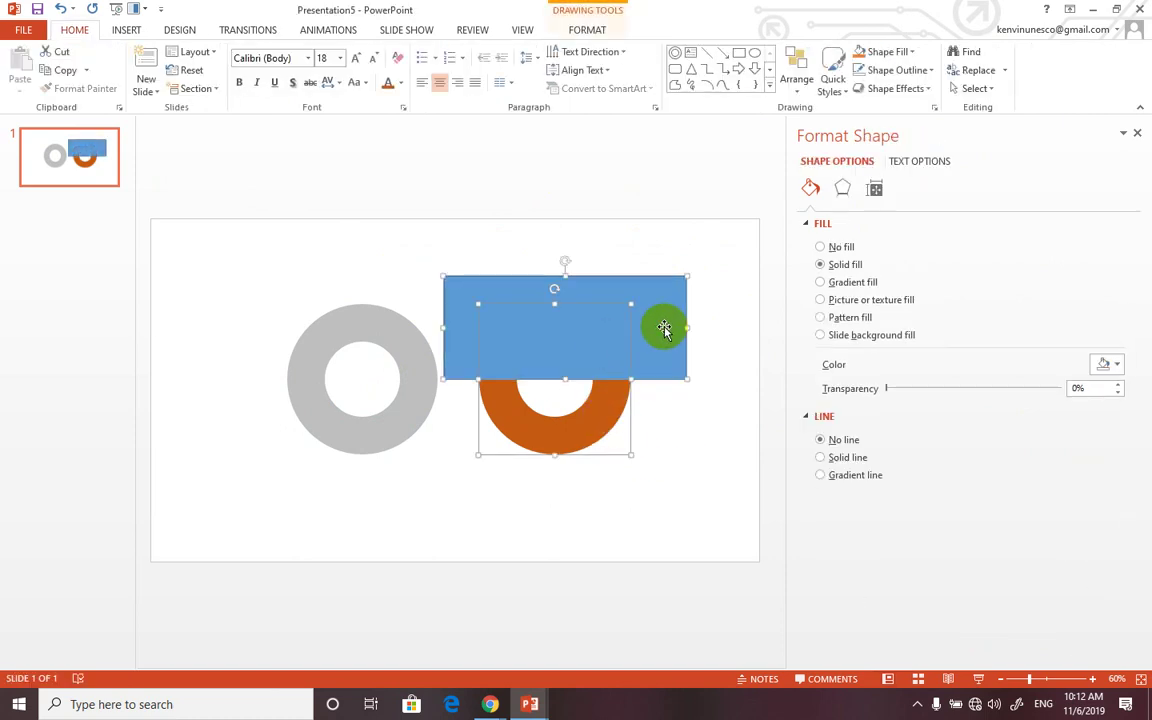
click(575, 35)
click(158, 92)
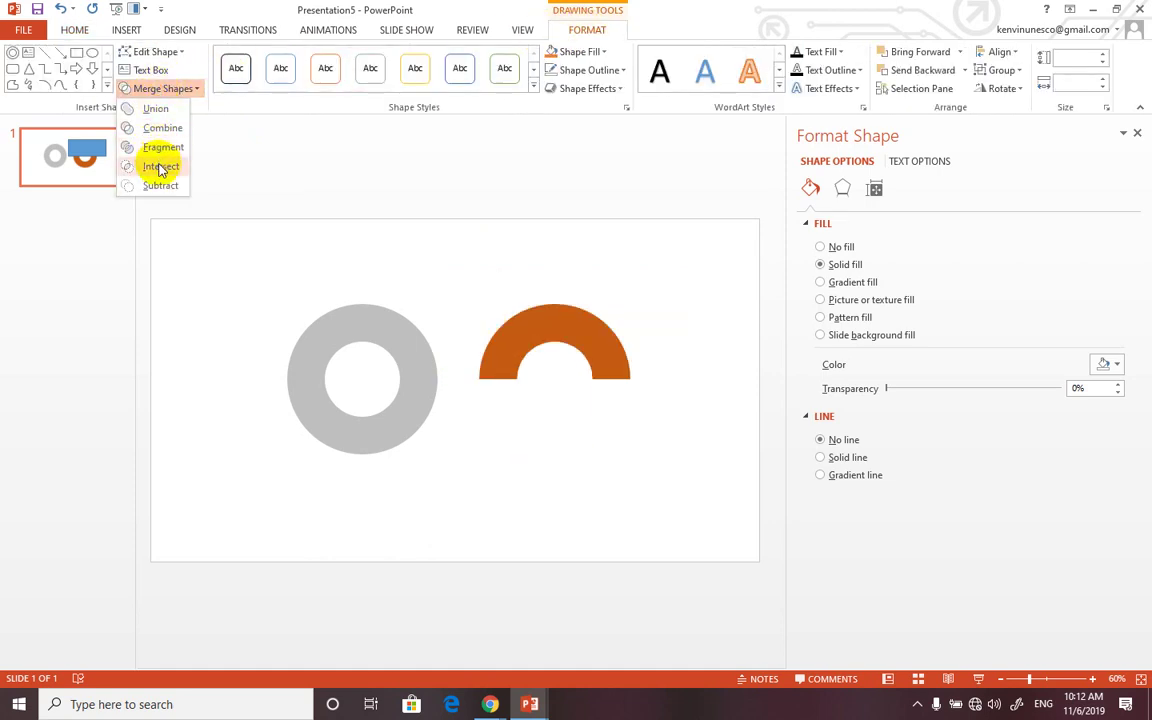
click(160, 167)
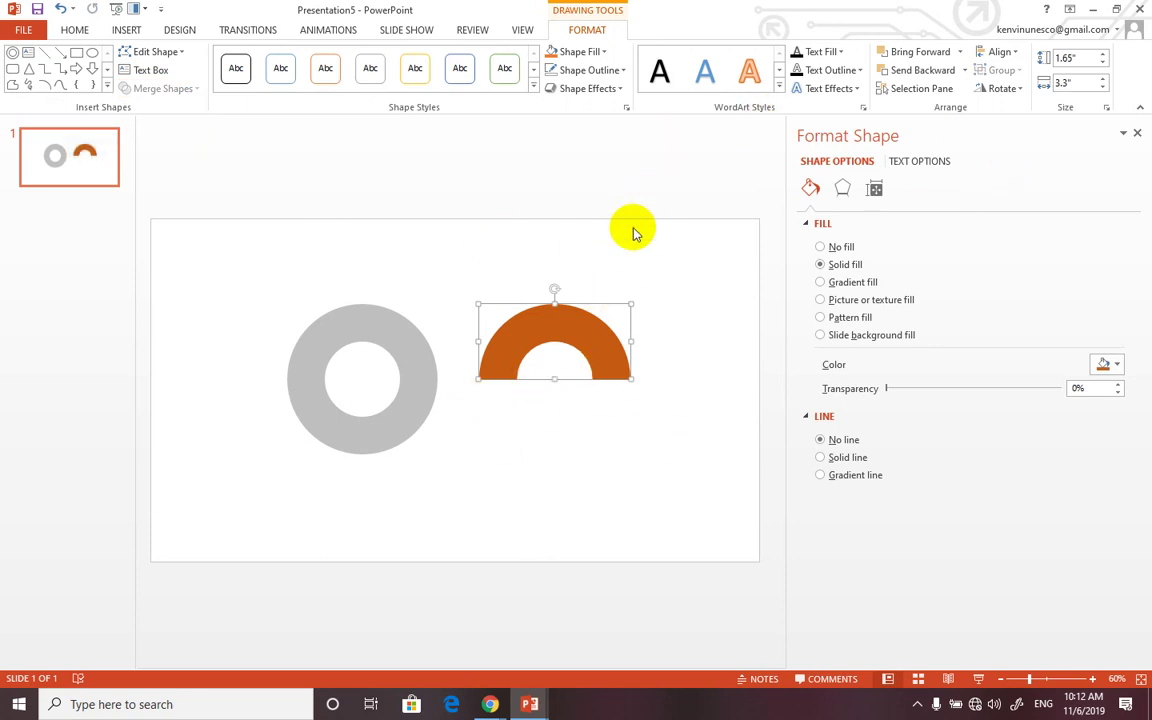
click(1003, 89)
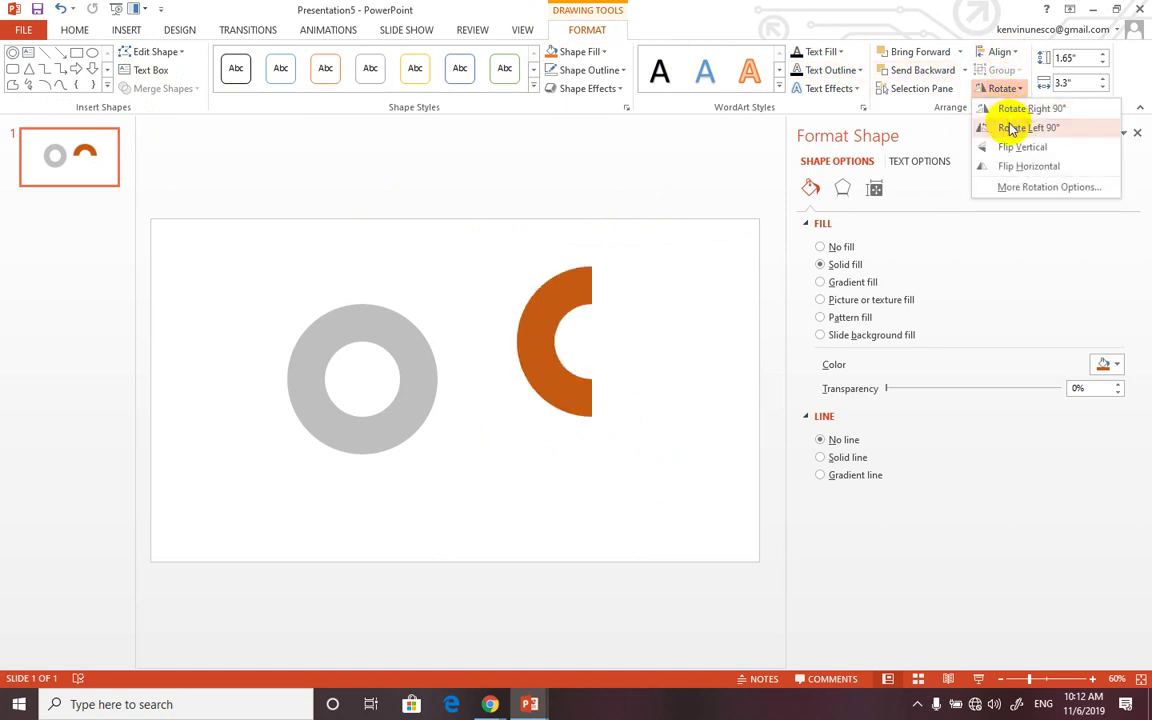
Flip the orange half upside down and bottom-align it over the grey ring's lower half.
click(1012, 148)
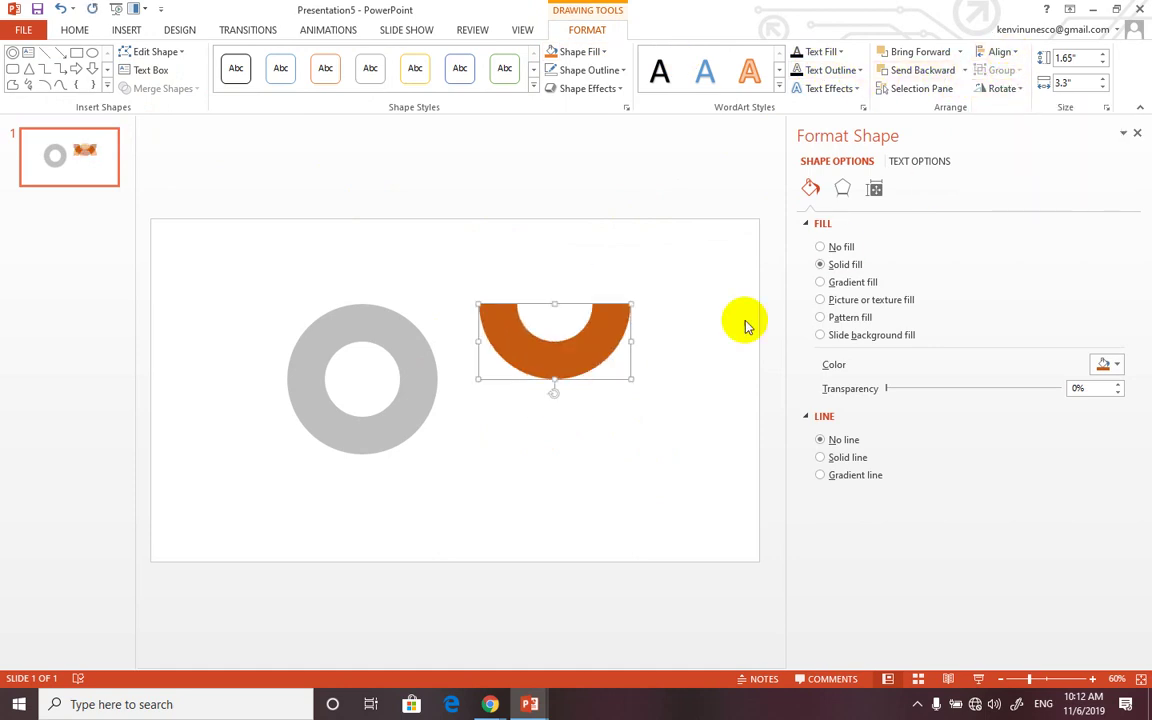
drag(580, 348, 417, 426)
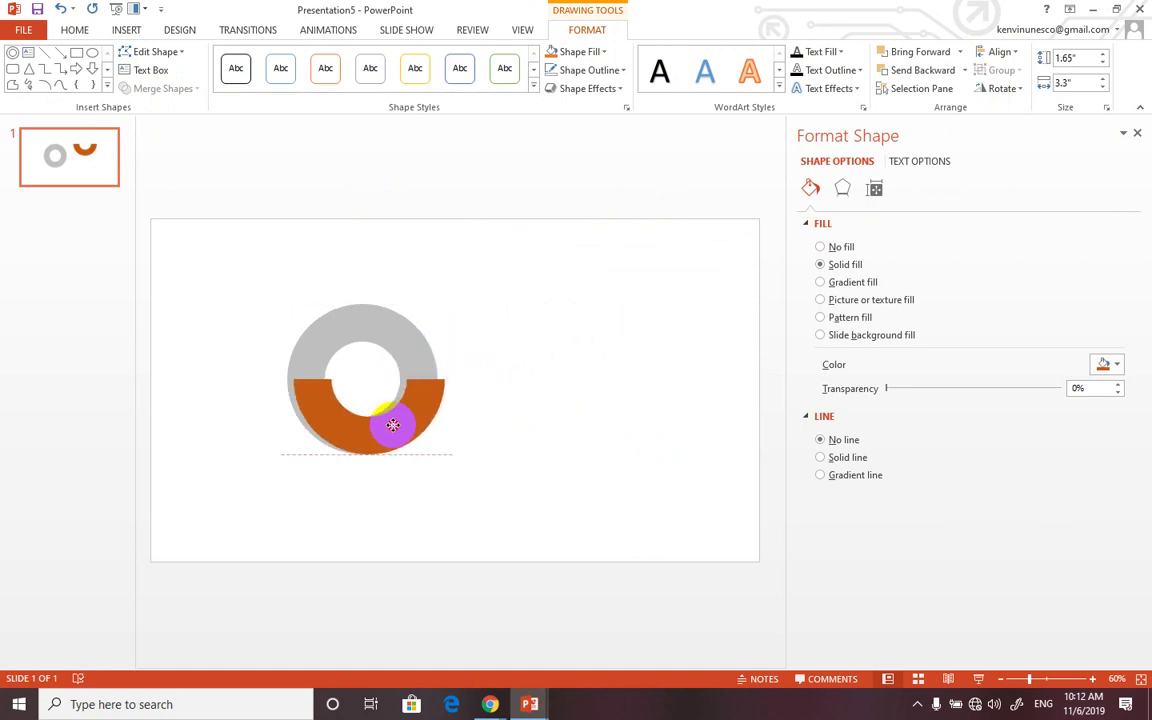
click(348, 380)
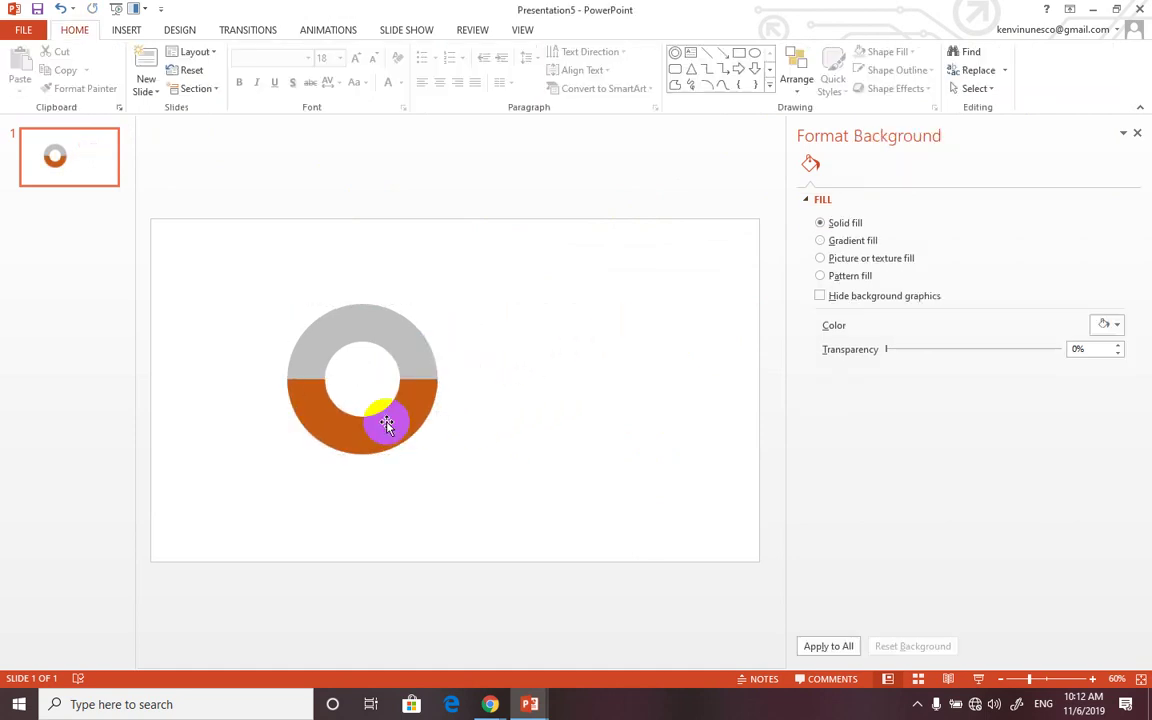
click(413, 409)
shift+click(408, 342)
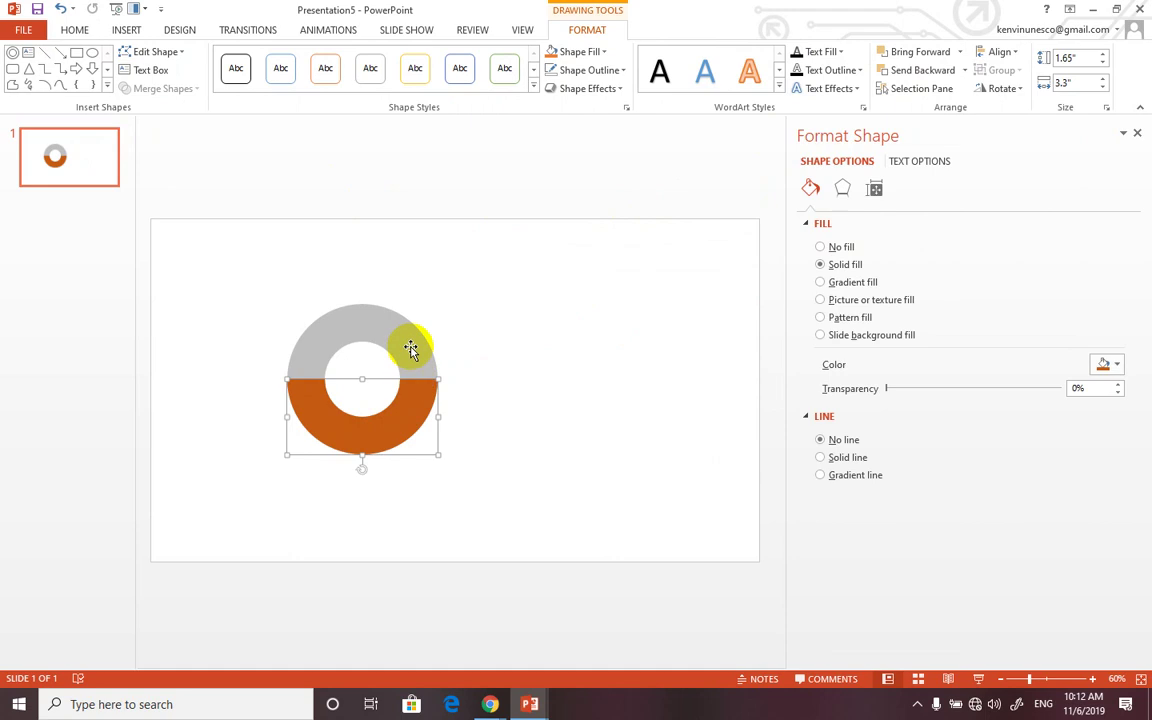
click(999, 52)
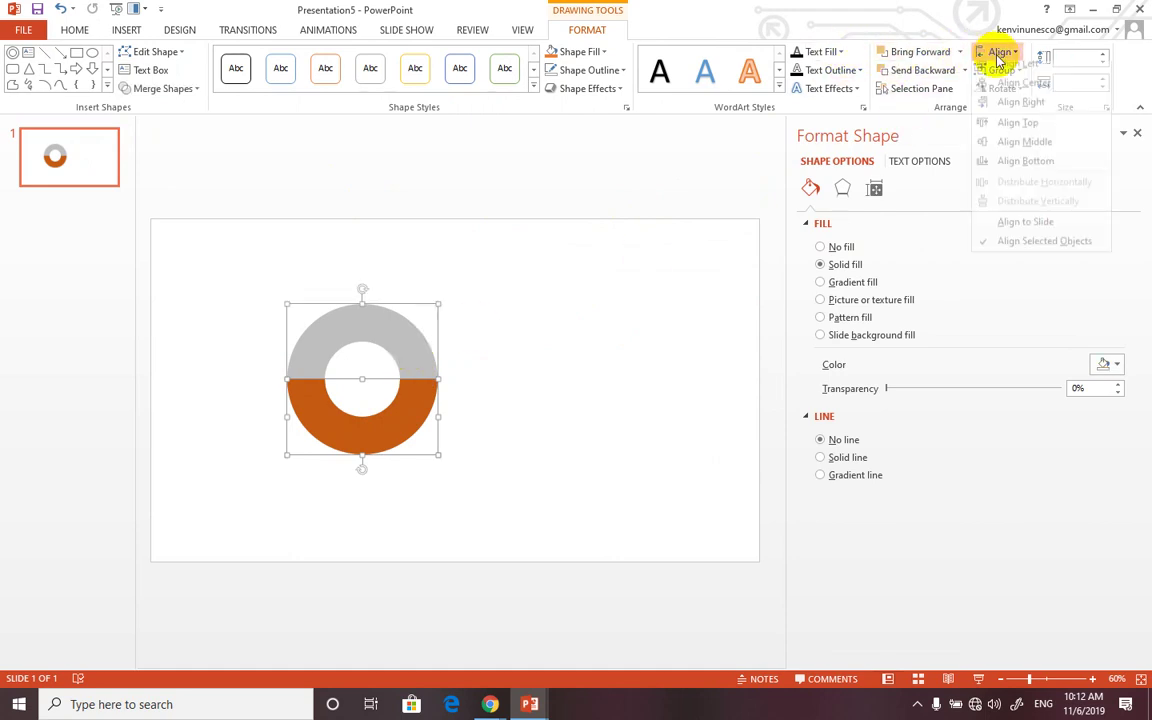
click(1012, 172)
Shift the gauge toward the left edge and copy it to the right to make three gauges.
click(455, 327)
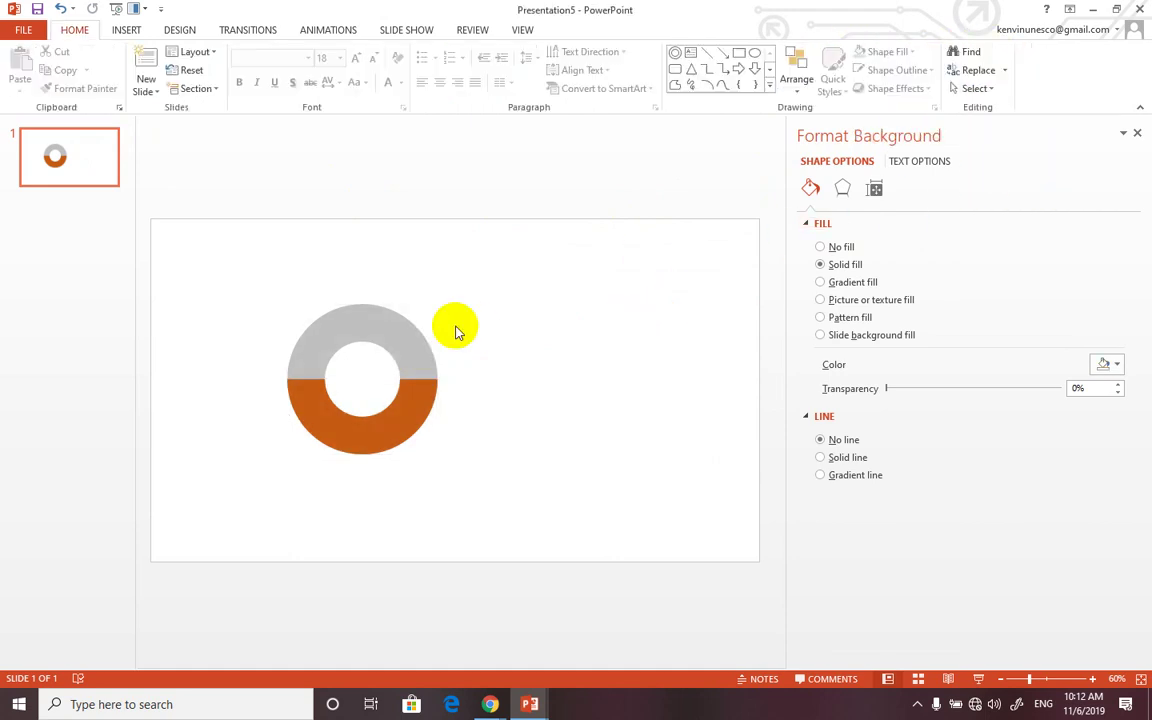
drag(190, 225, 446, 470)
drag(418, 424, 296, 422)
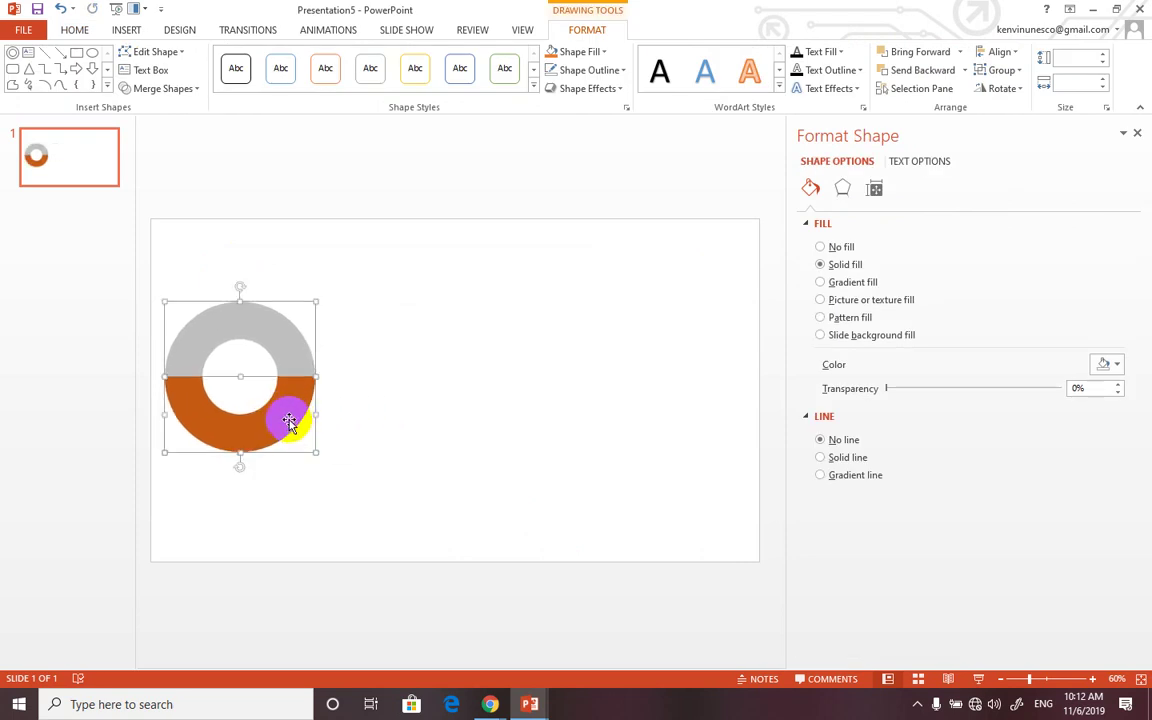
mouse_move(287, 417)
mouse_down()
mouse_move(467, 410)
mouse_move(463, 400)
mouse_move(678, 405)
mouse_up()
click(483, 496)
click(430, 430)
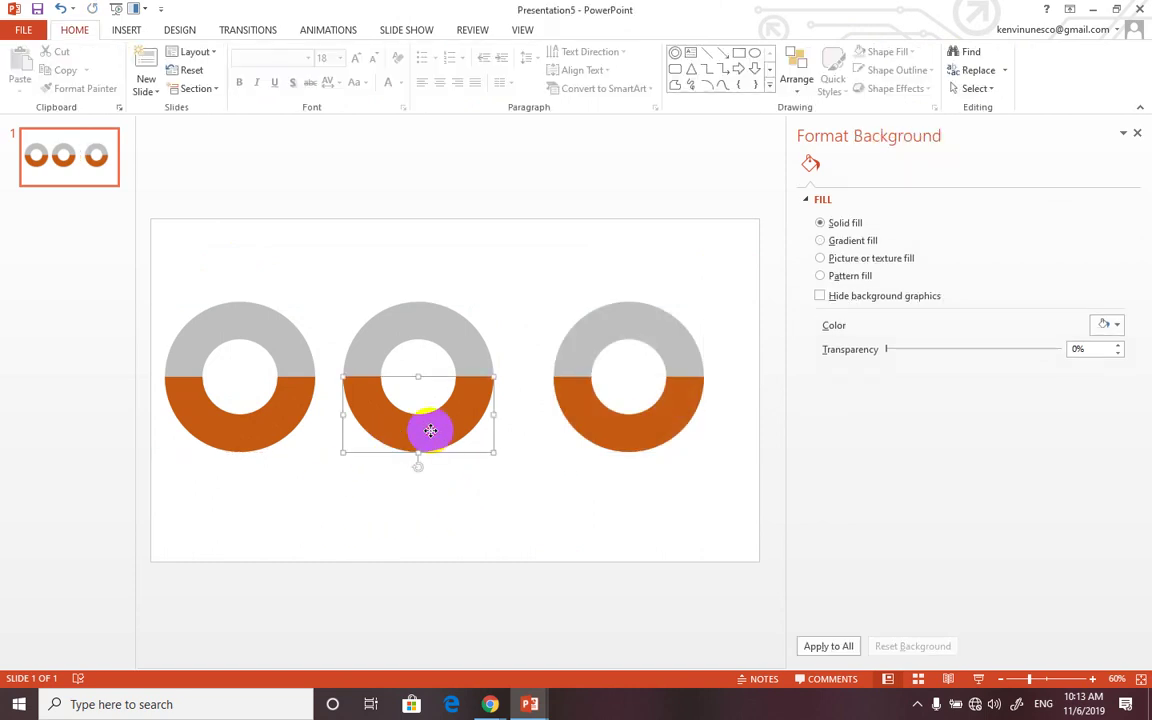
double_click(430, 430)
mouse_move(350, 266)
mouse_down()
mouse_move(450, 425)
mouse_move(468, 424)
mouse_up()
click(391, 522)
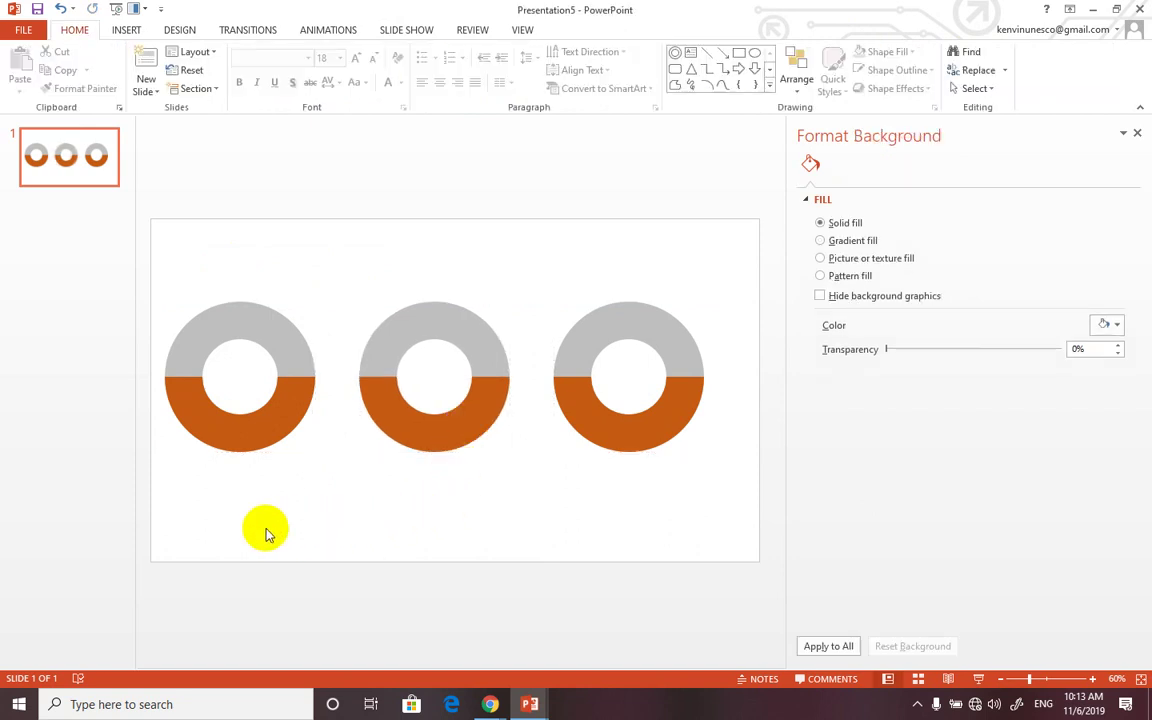
click(423, 425)
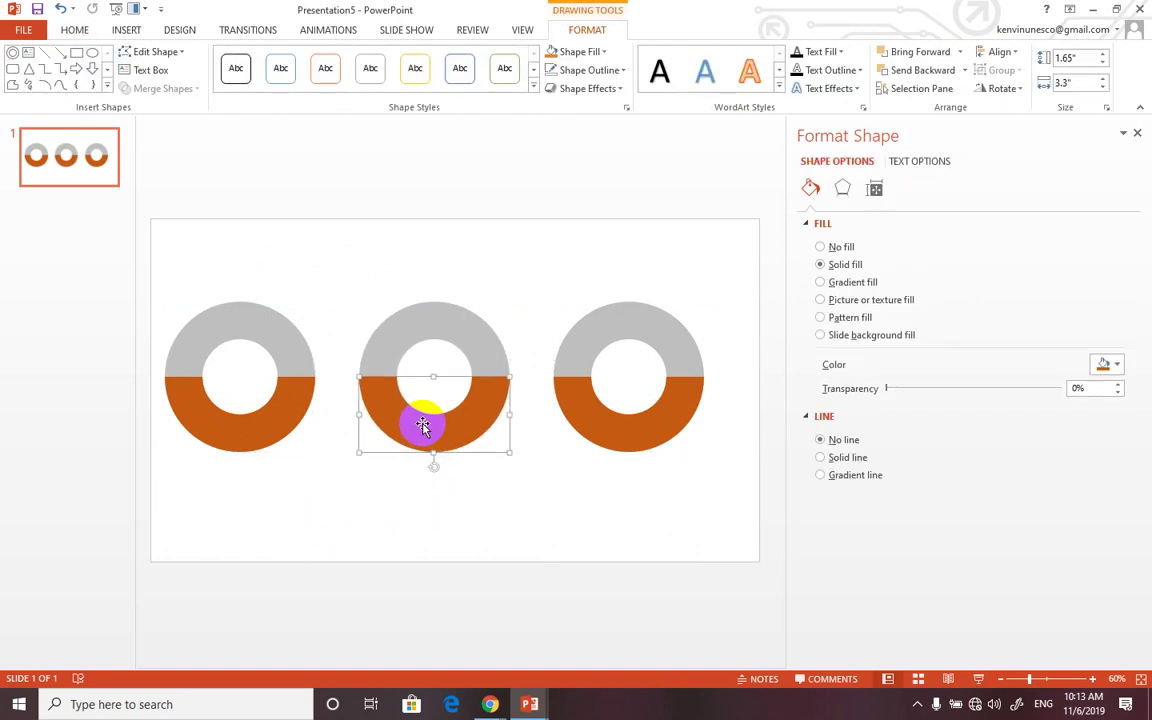
Fill the middle gauge's lower half light blue and the right gauge's lower half dark green.
click(1115, 366)
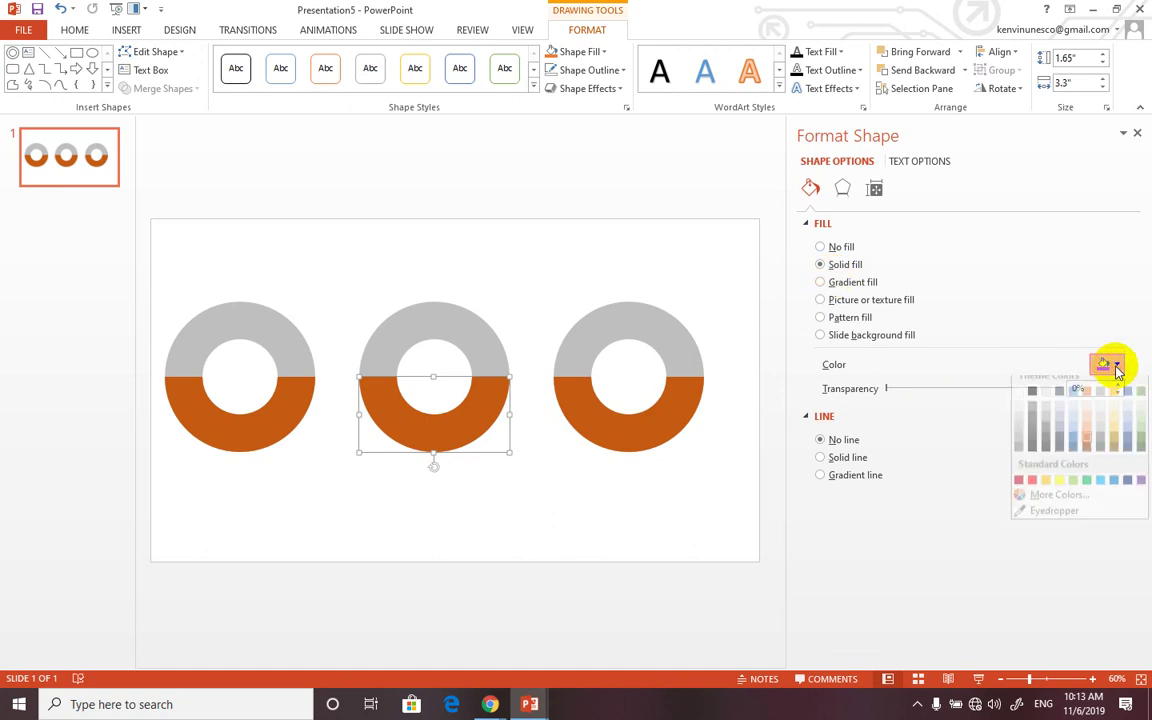
click(1127, 438)
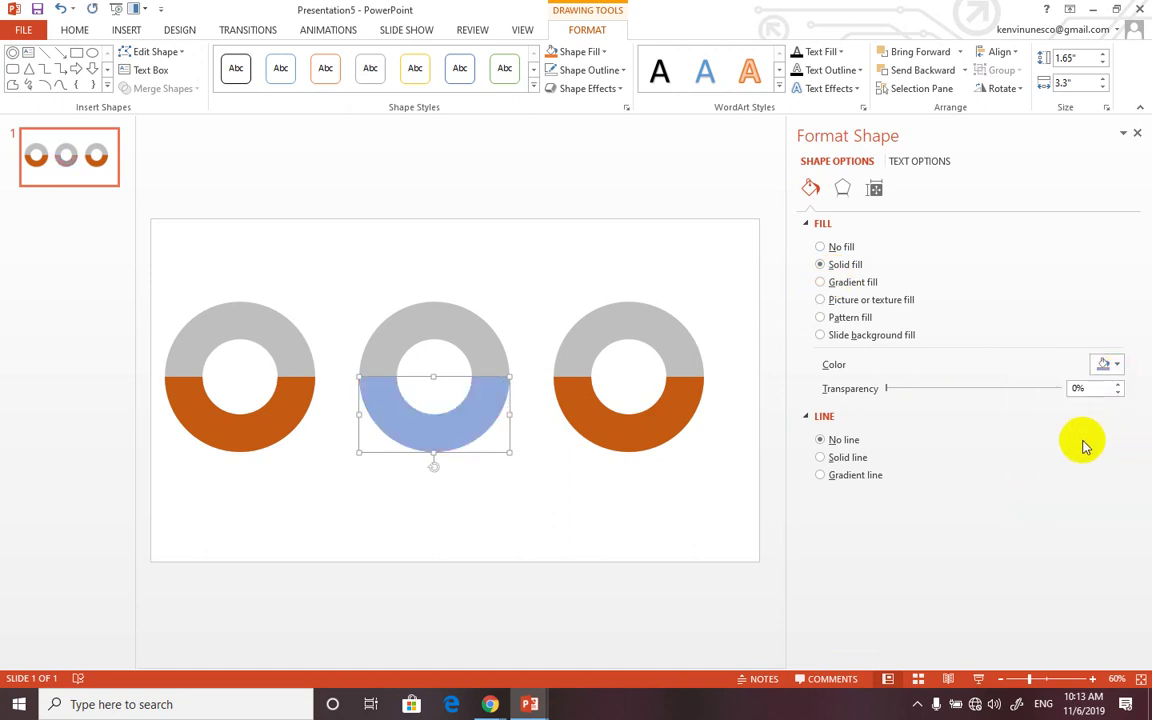
click(665, 405)
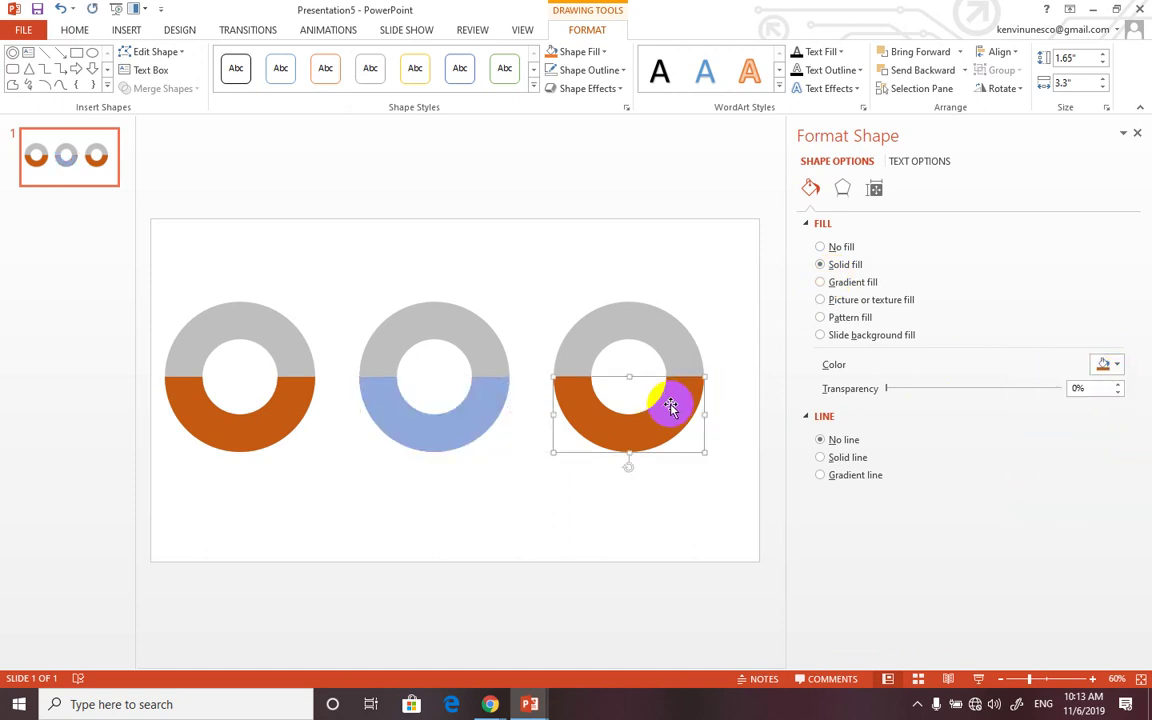
click(1117, 368)
click(1139, 449)
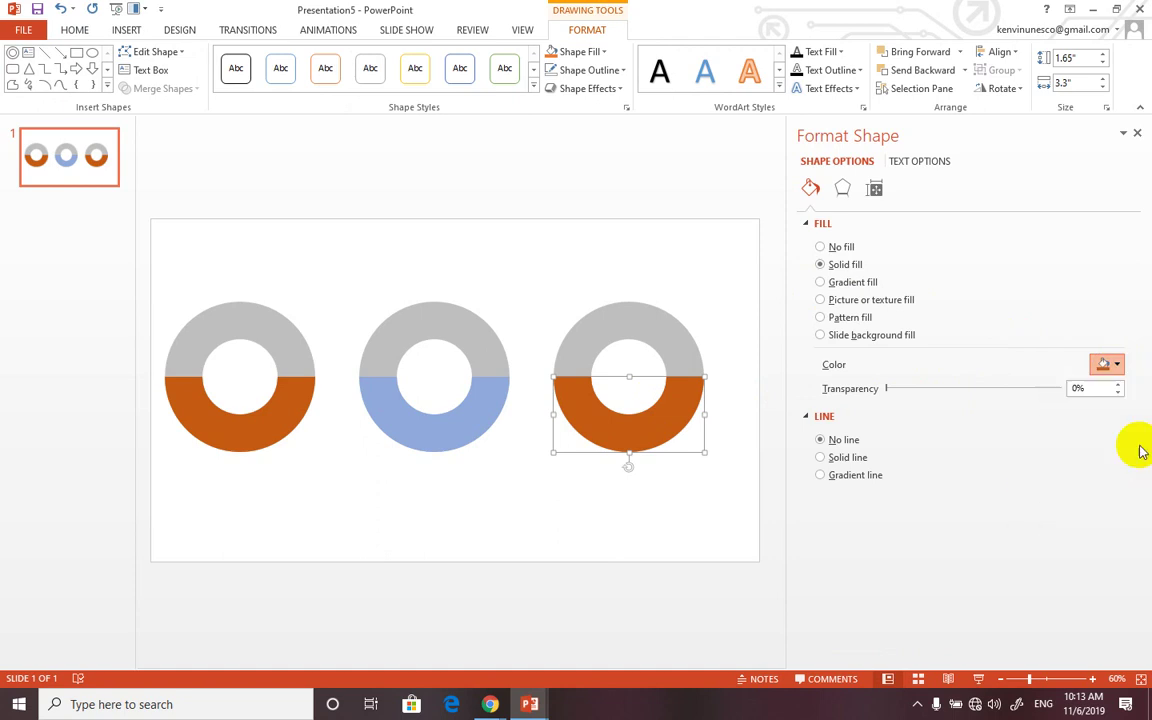
click(675, 272)
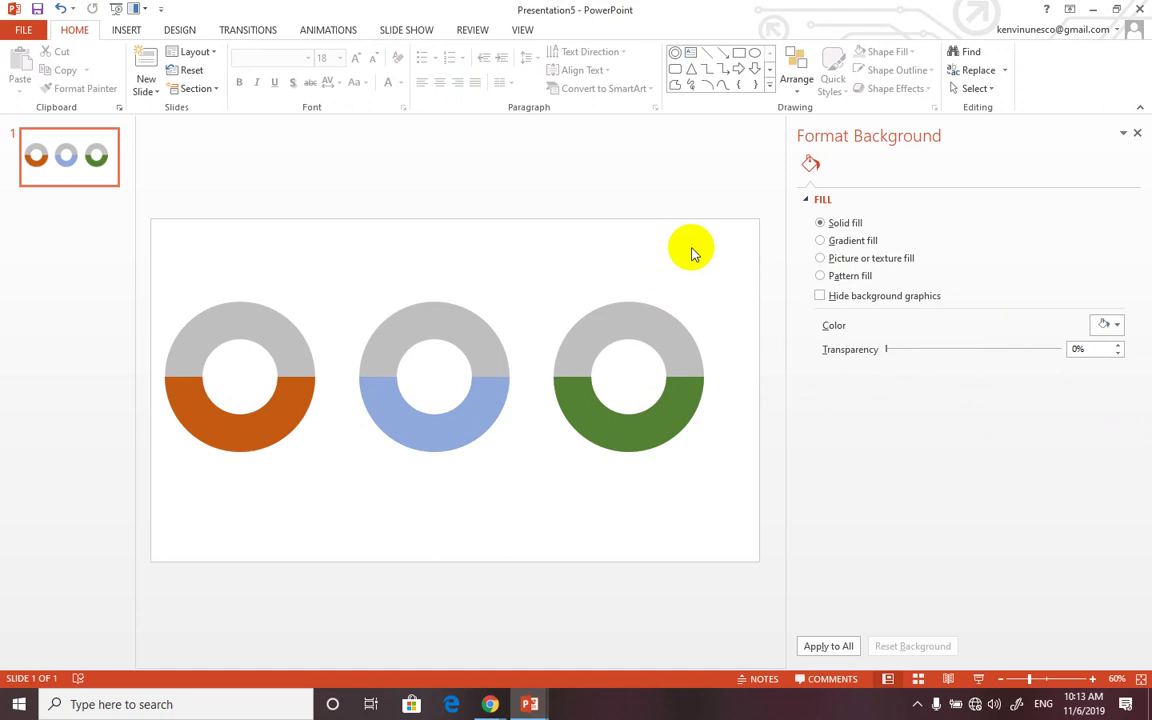
Add the Spin emphasis effect to the left gauge's orange half-ring.
click(250, 425)
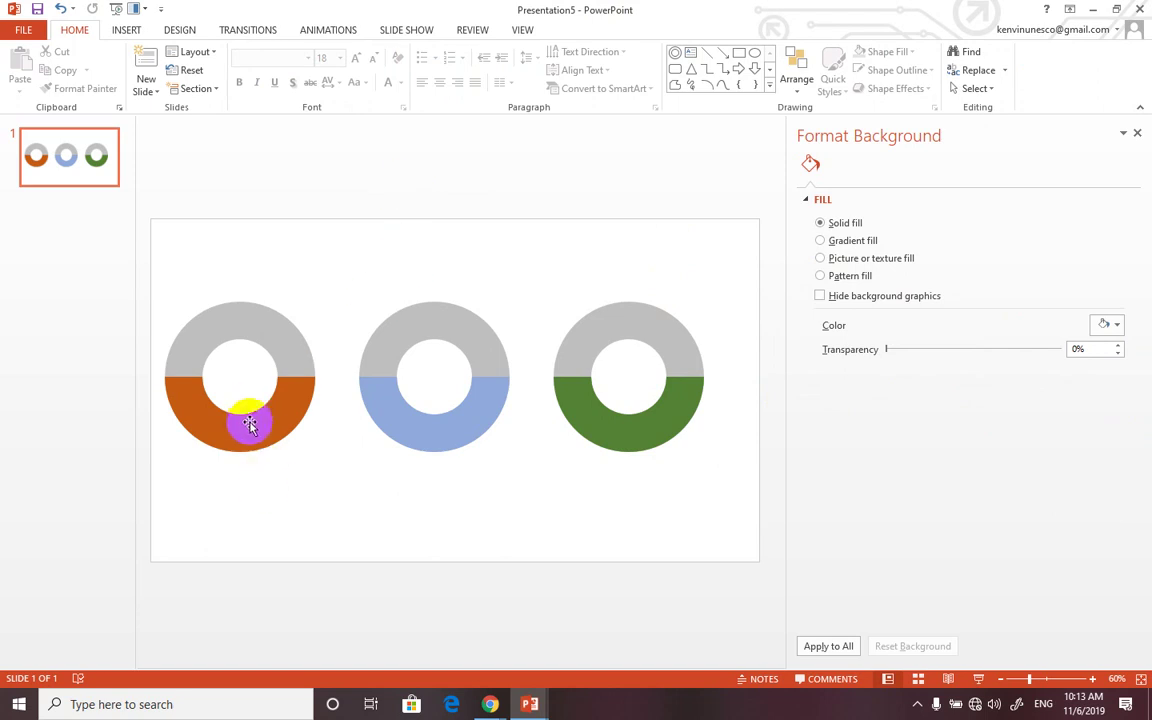
double_click(252, 437)
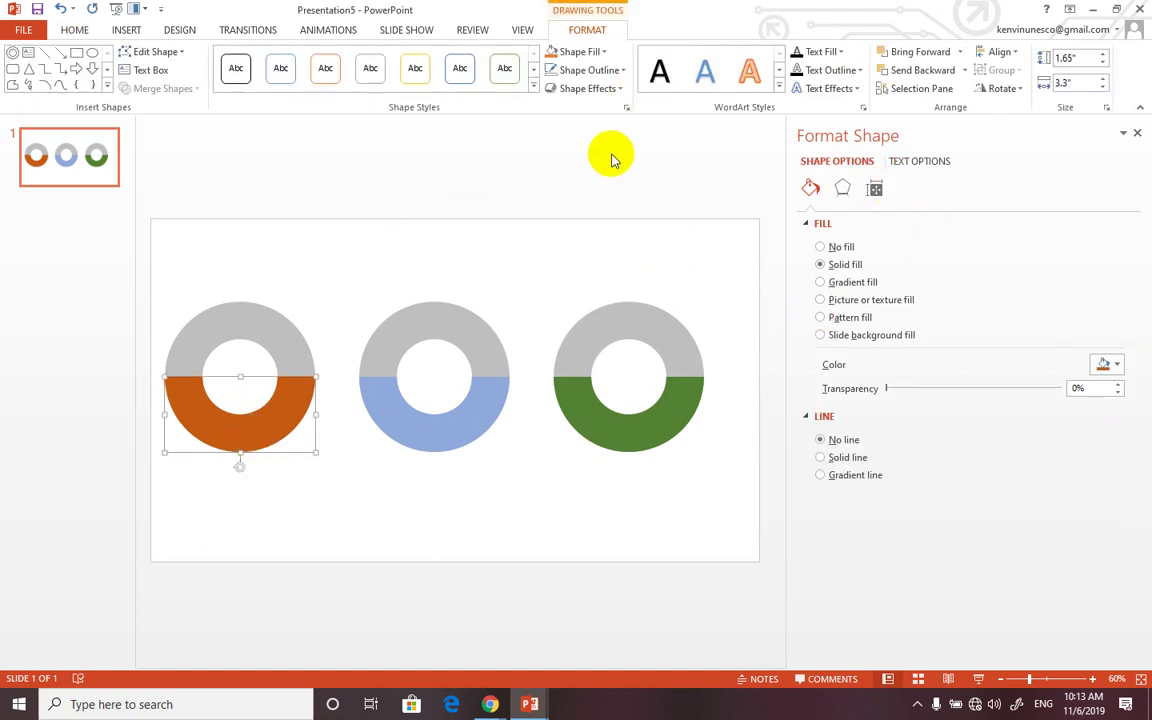
click(323, 33)
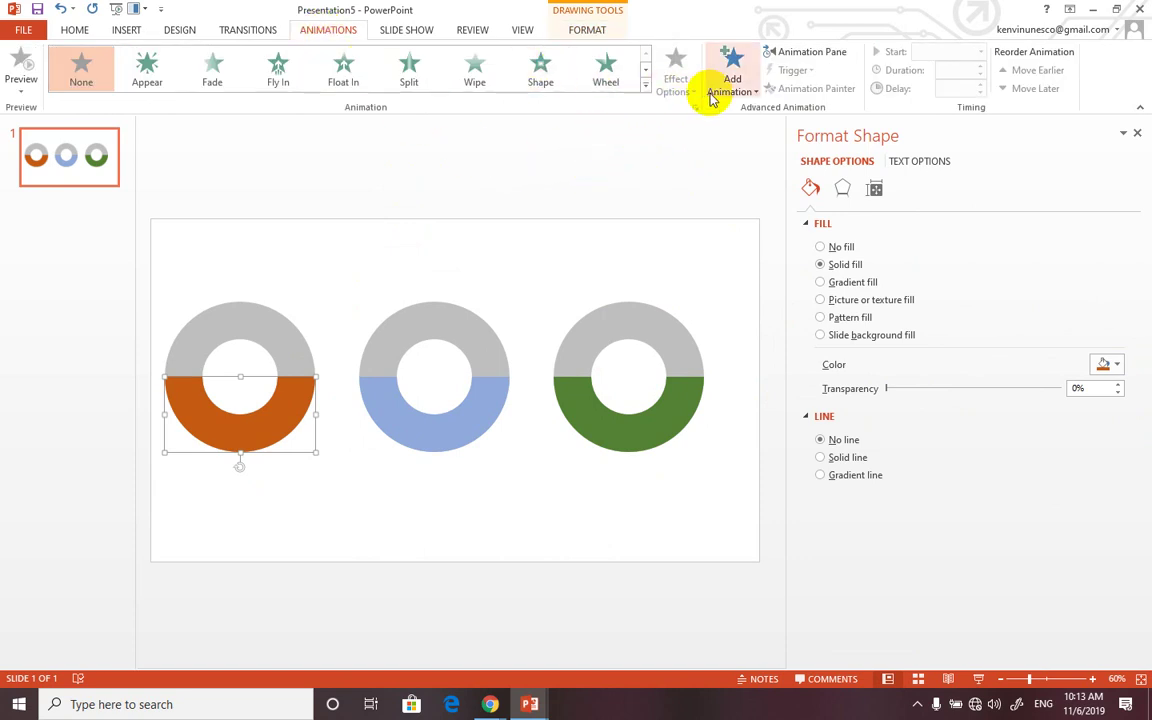
click(645, 89)
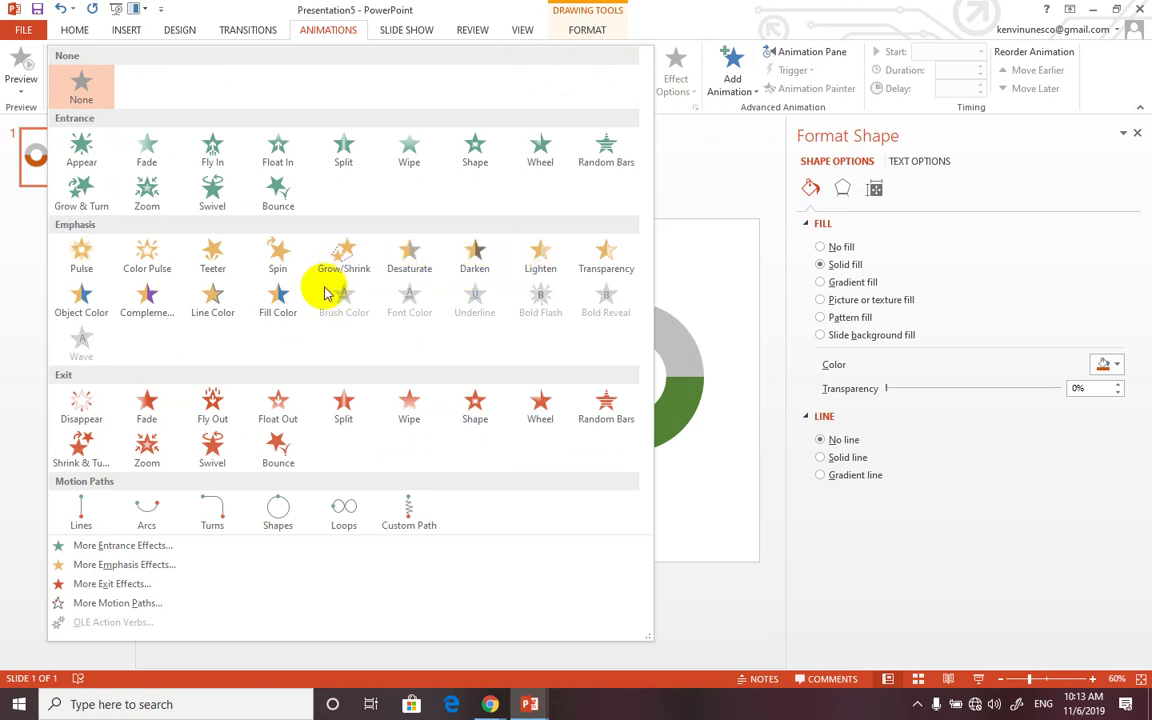
click(731, 88)
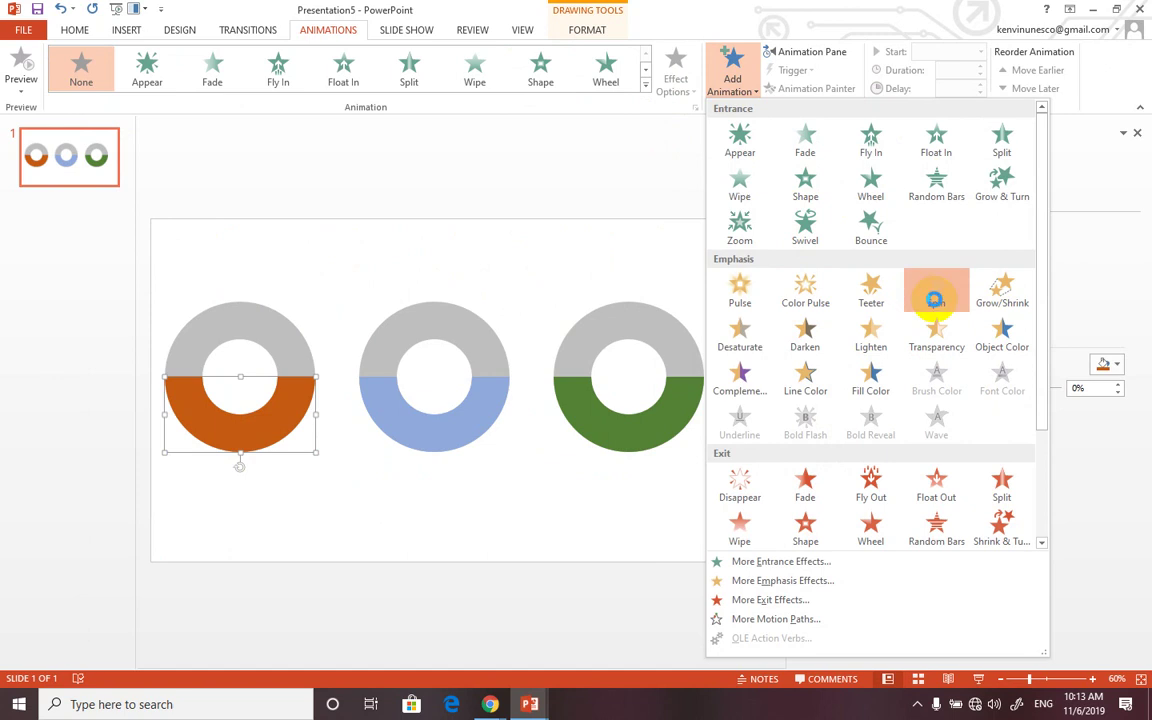
click(935, 300)
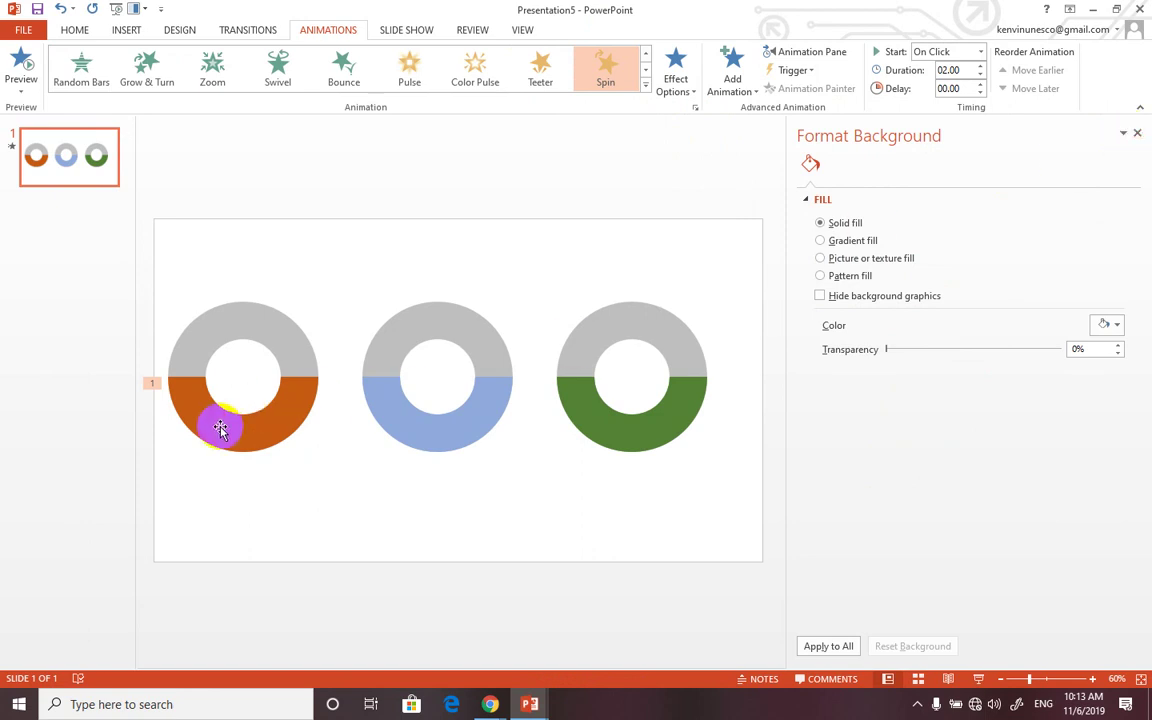
click(252, 430)
click(242, 452)
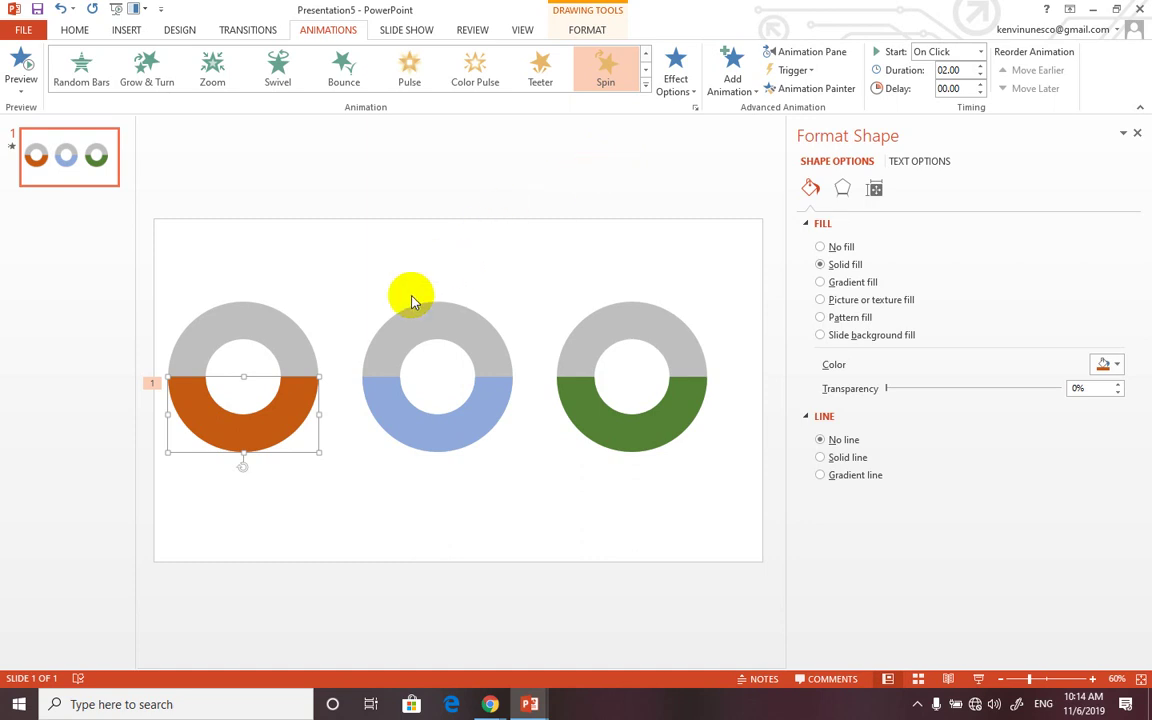
click(283, 350)
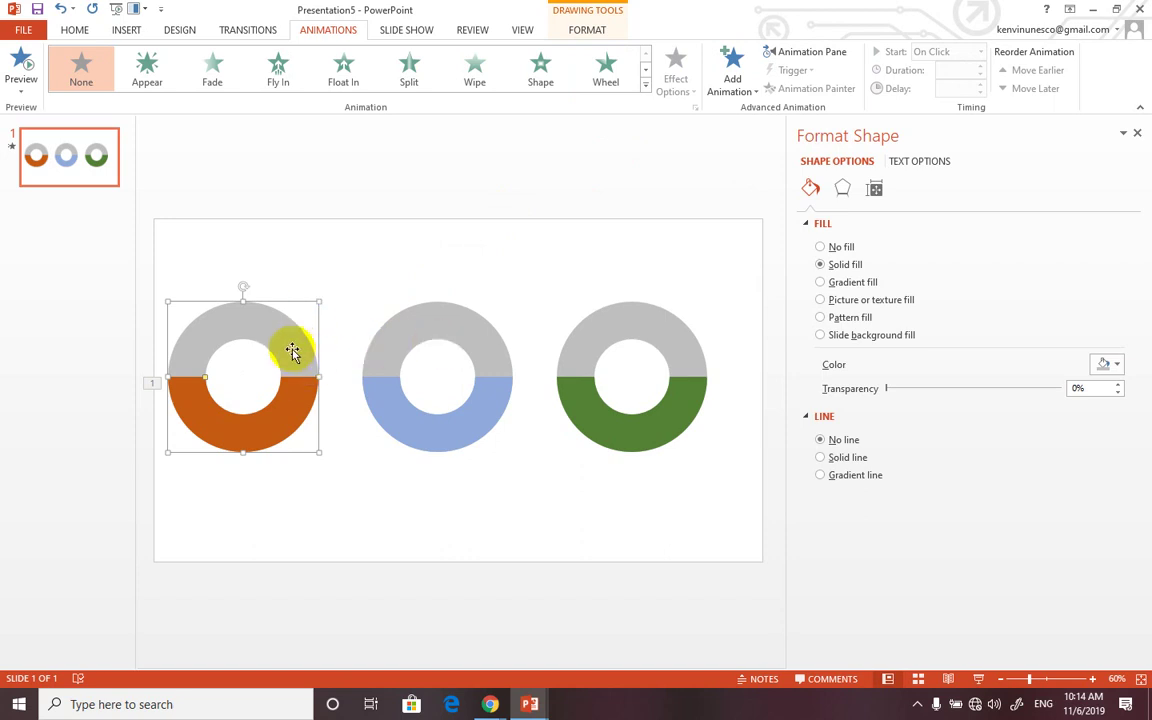
Delete the green gauge on the right and the blue gauge in the middle.
drag(360, 250, 702, 522)
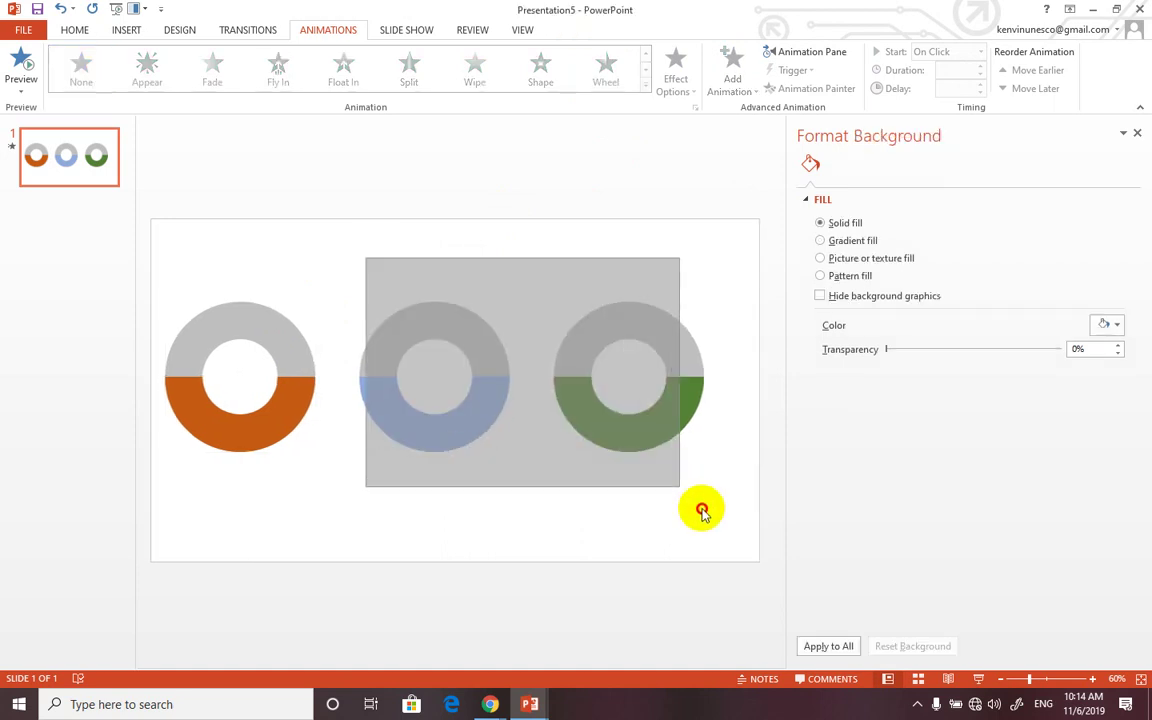
key(Delete)
drag(350, 241, 540, 494)
key(Delete)
Try removing the grey top half's fill on the left gauge, then undo.
click(297, 352)
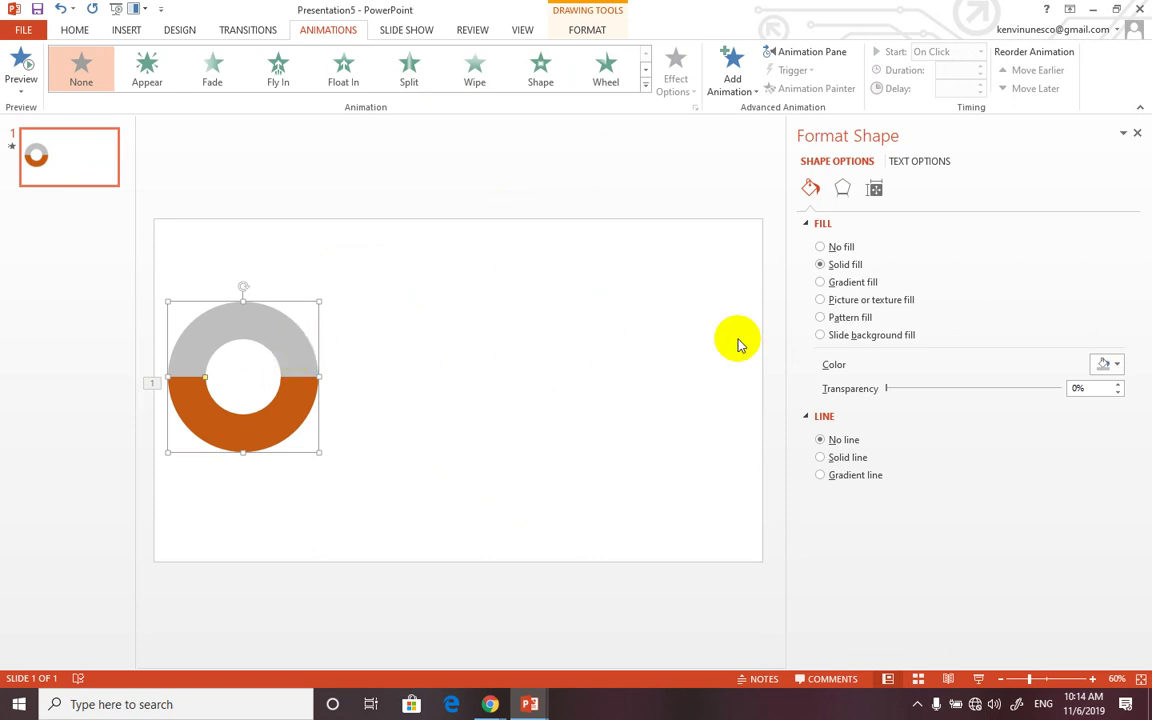
click(820, 247)
click(146, 290)
click(134, 280)
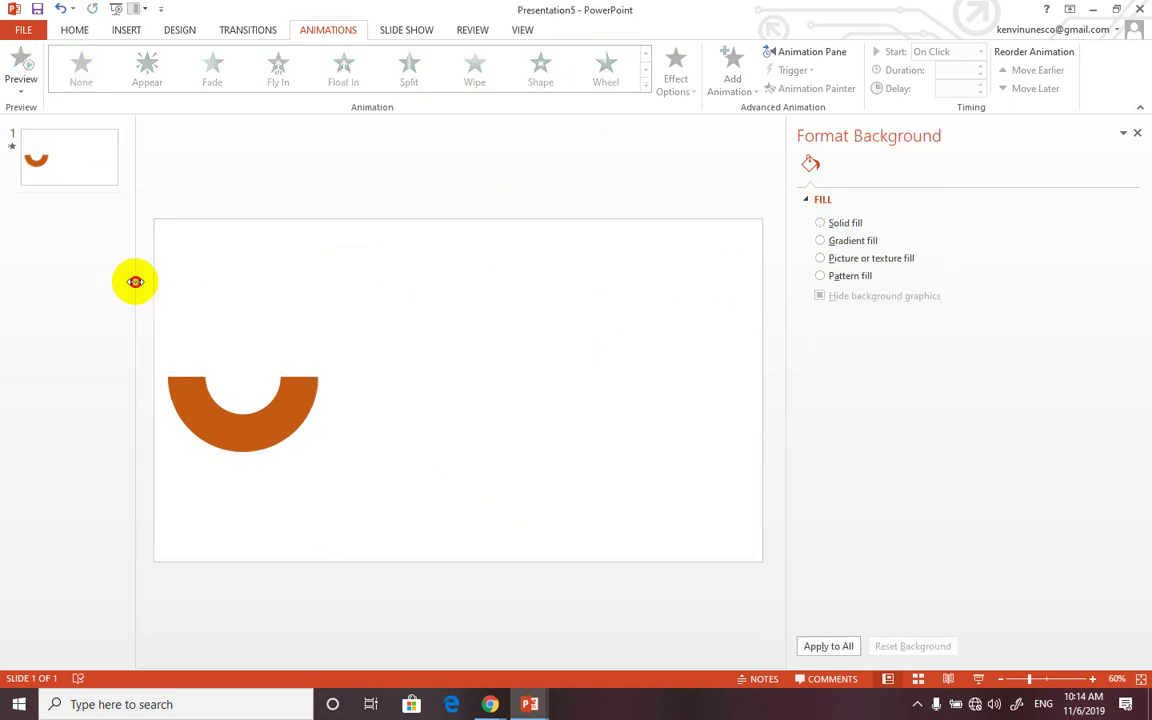
click(393, 530)
drag(405, 485, 108, 260)
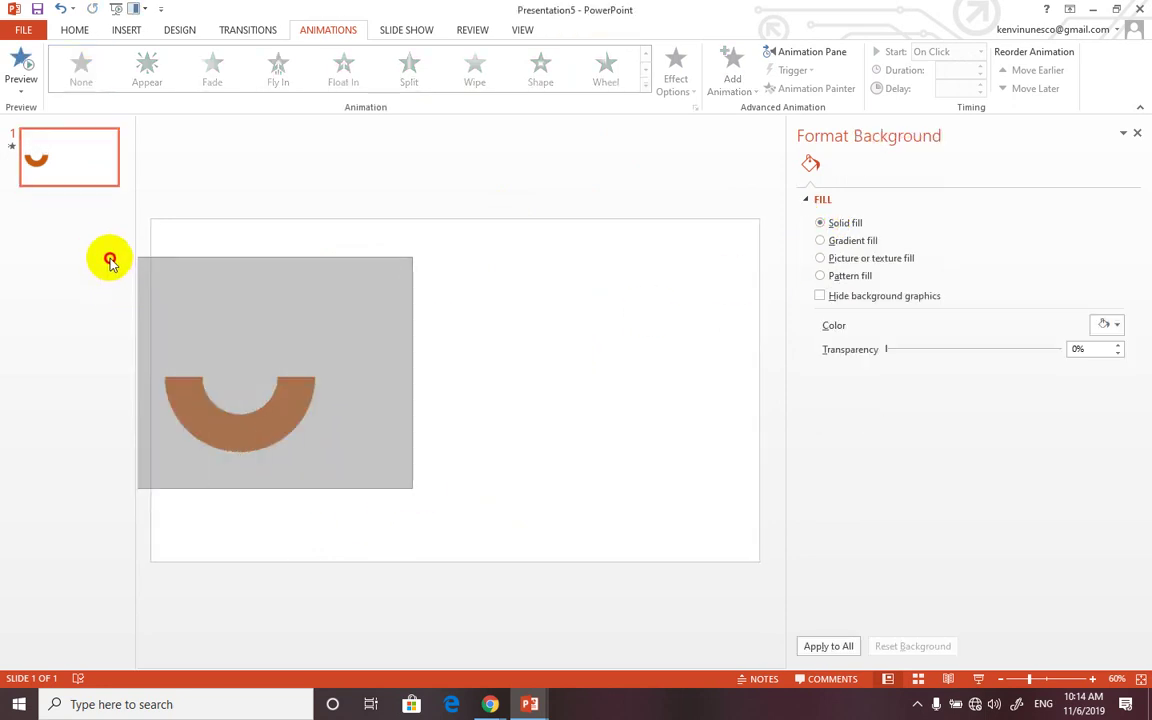
key(ctrl+z)
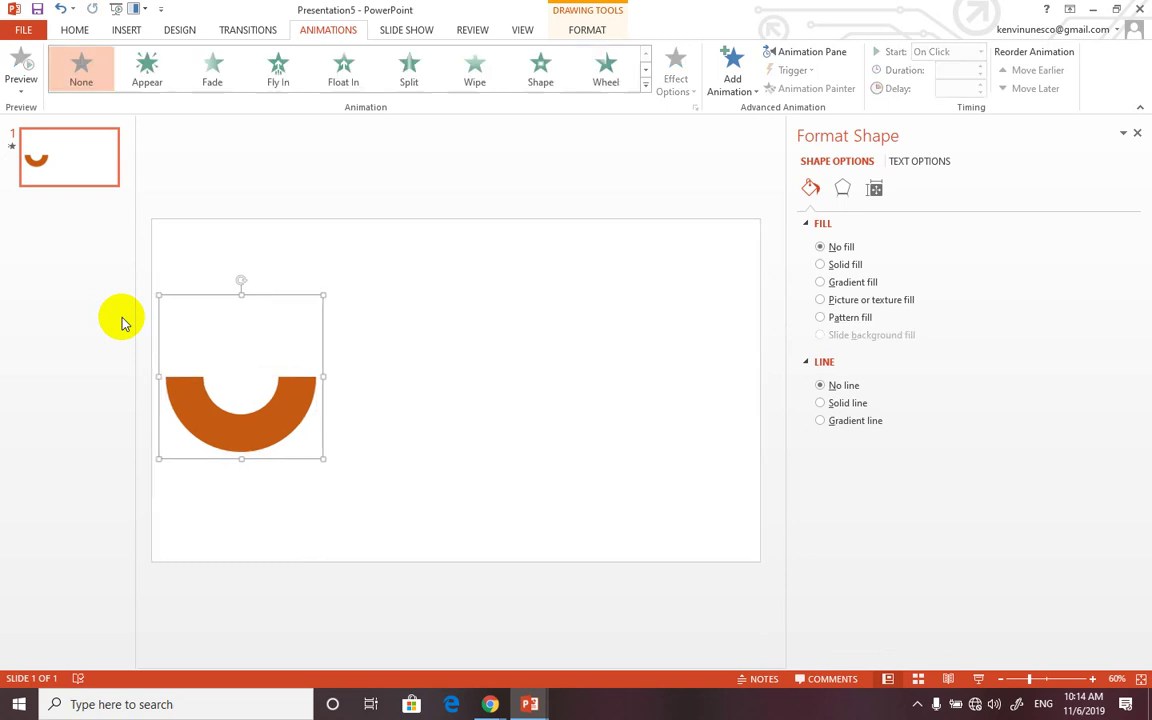
Copy the half-ring to the right, ungroup the copy, and delete then restore its orange half.
click(293, 417)
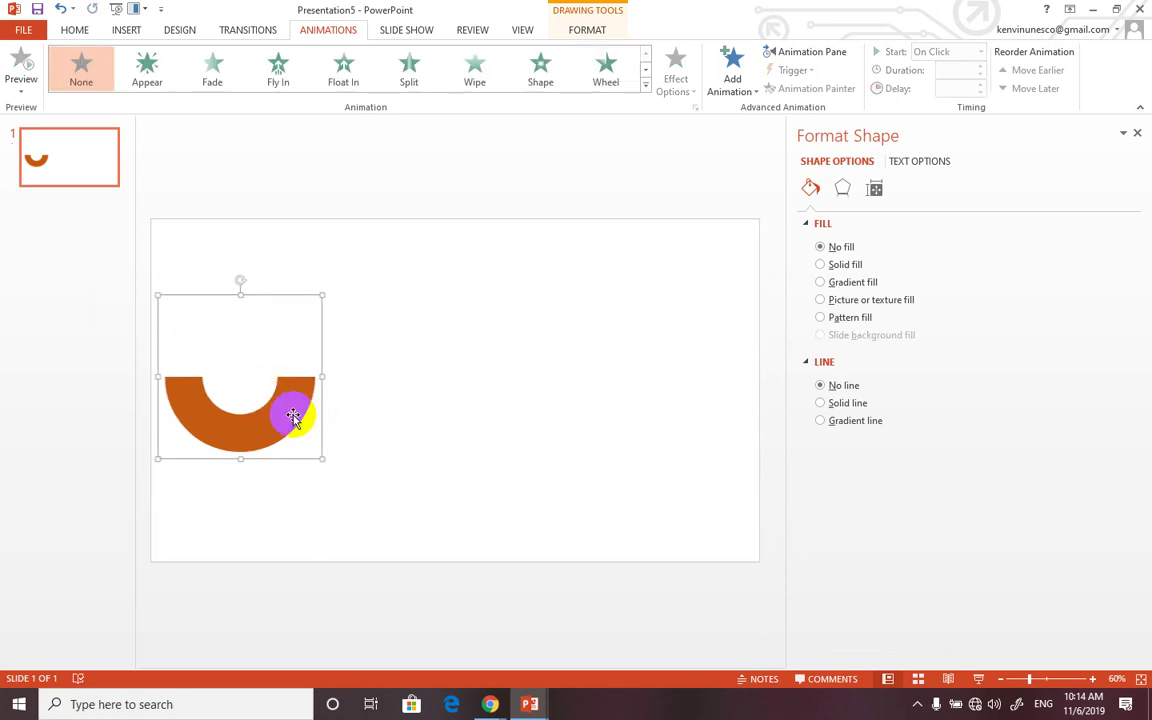
drag(289, 410, 490, 420)
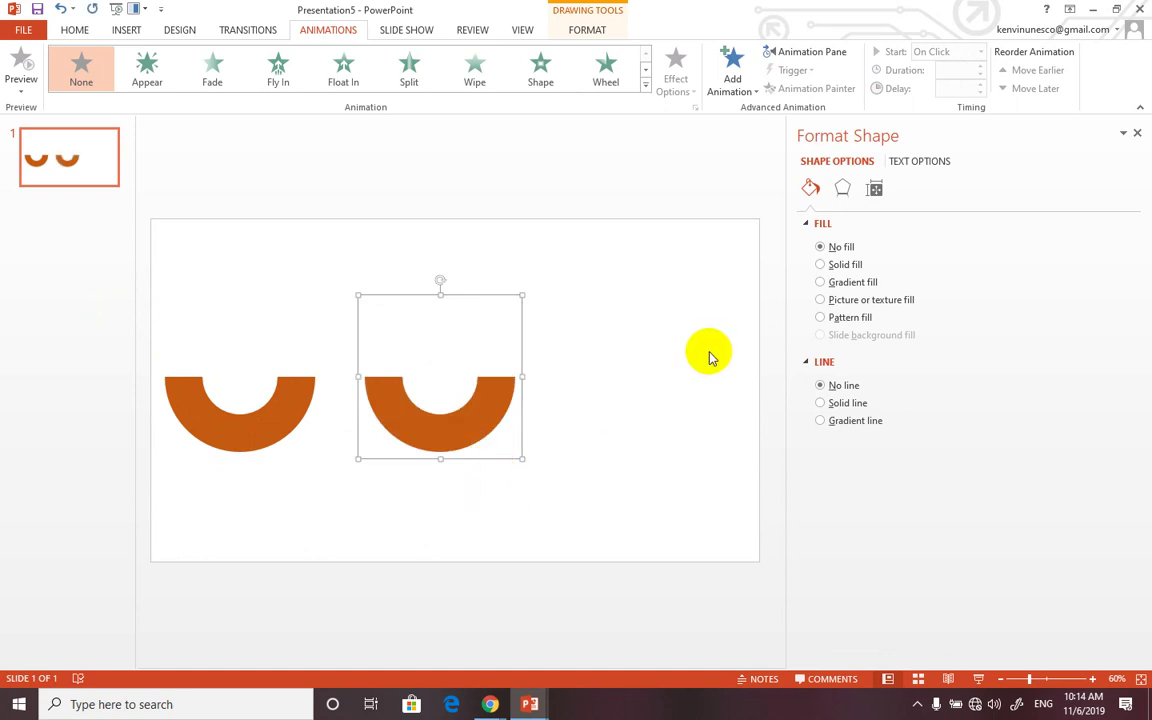
click(442, 417)
click(476, 417)
right_click(478, 419)
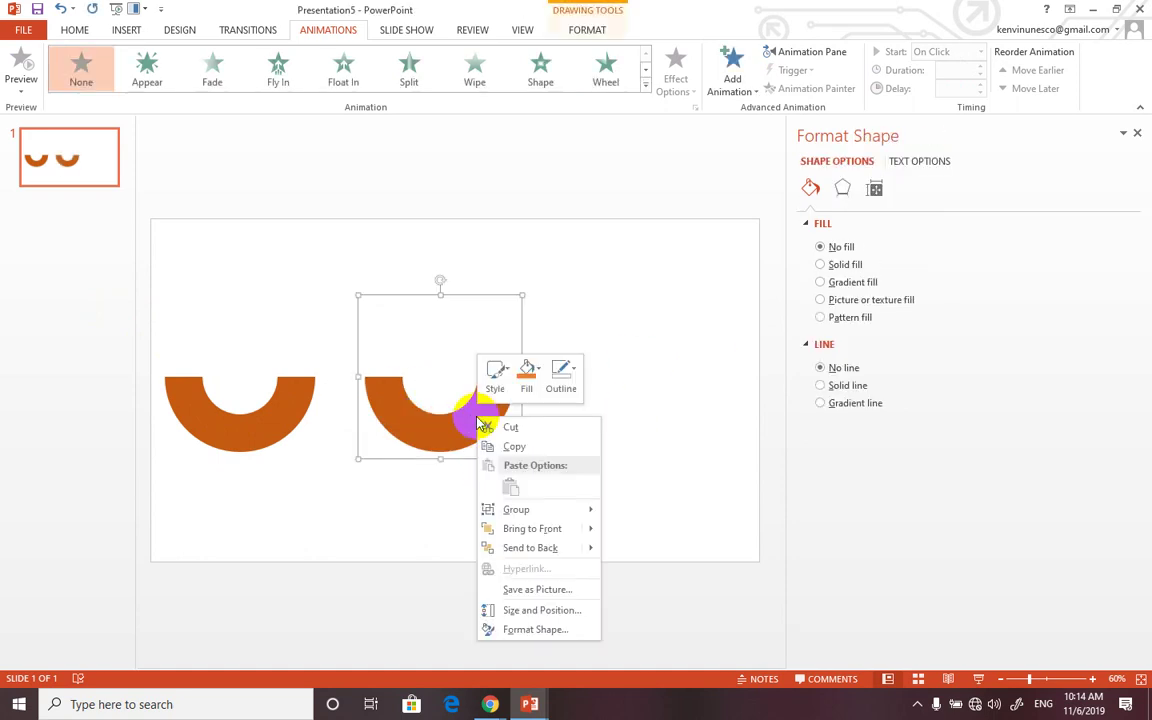
mouse_move(527, 510)
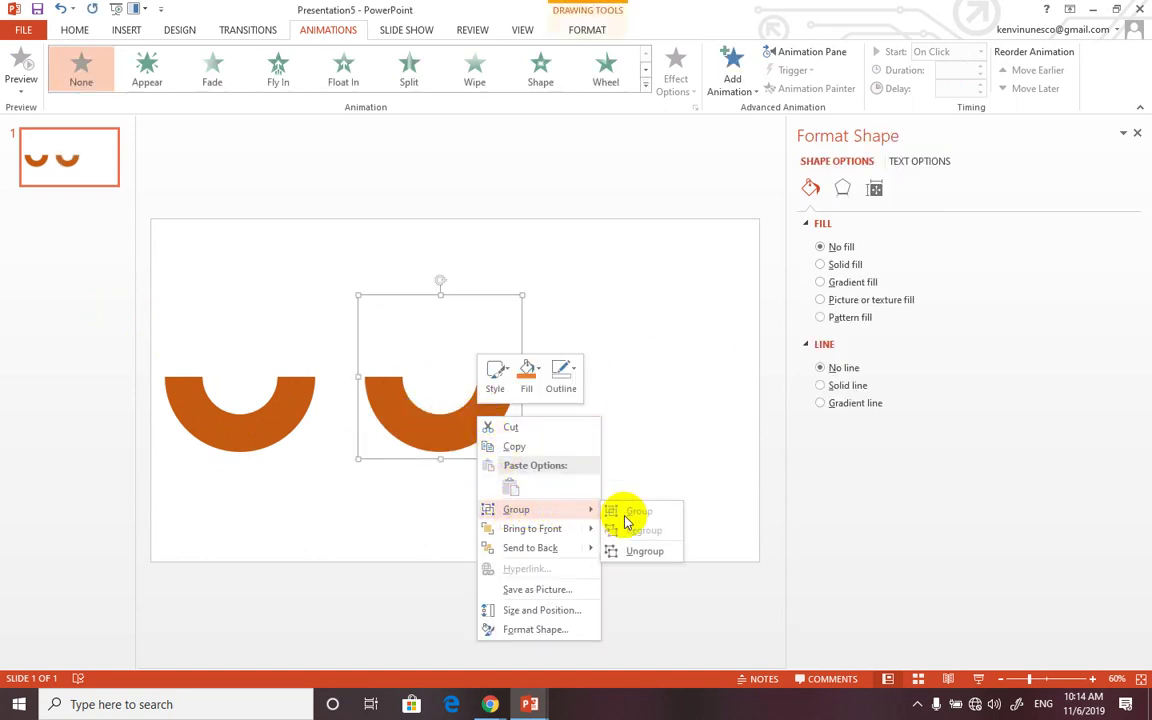
click(628, 556)
click(440, 429)
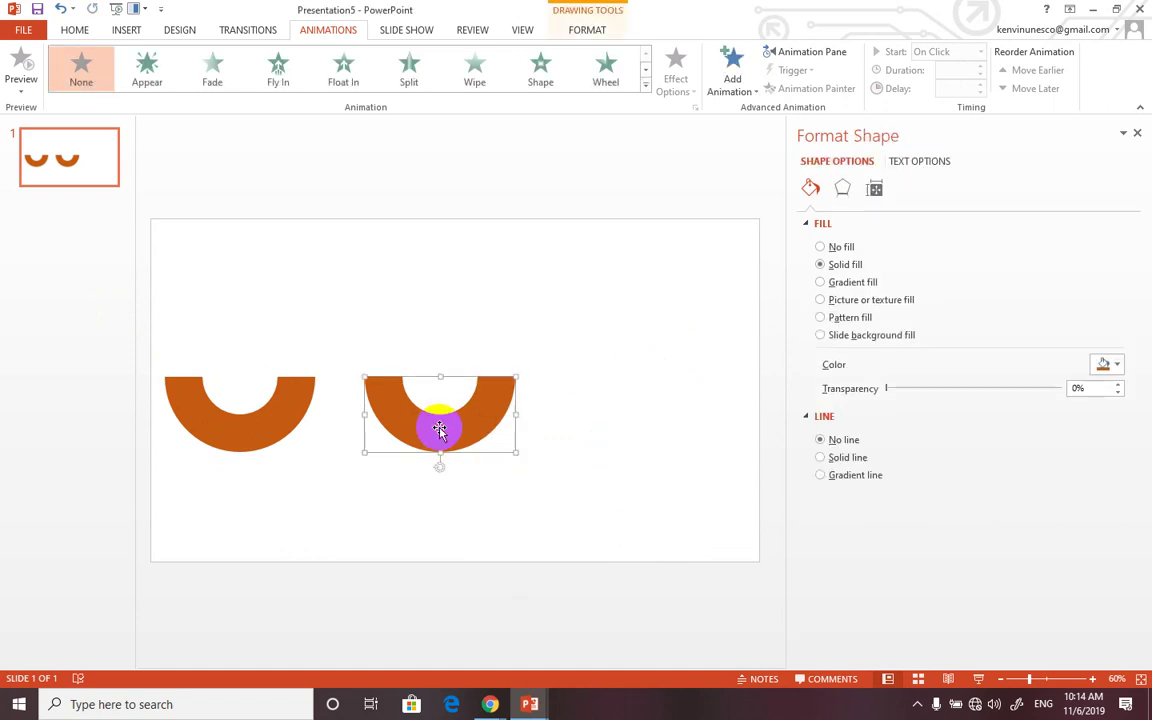
key(Delete)
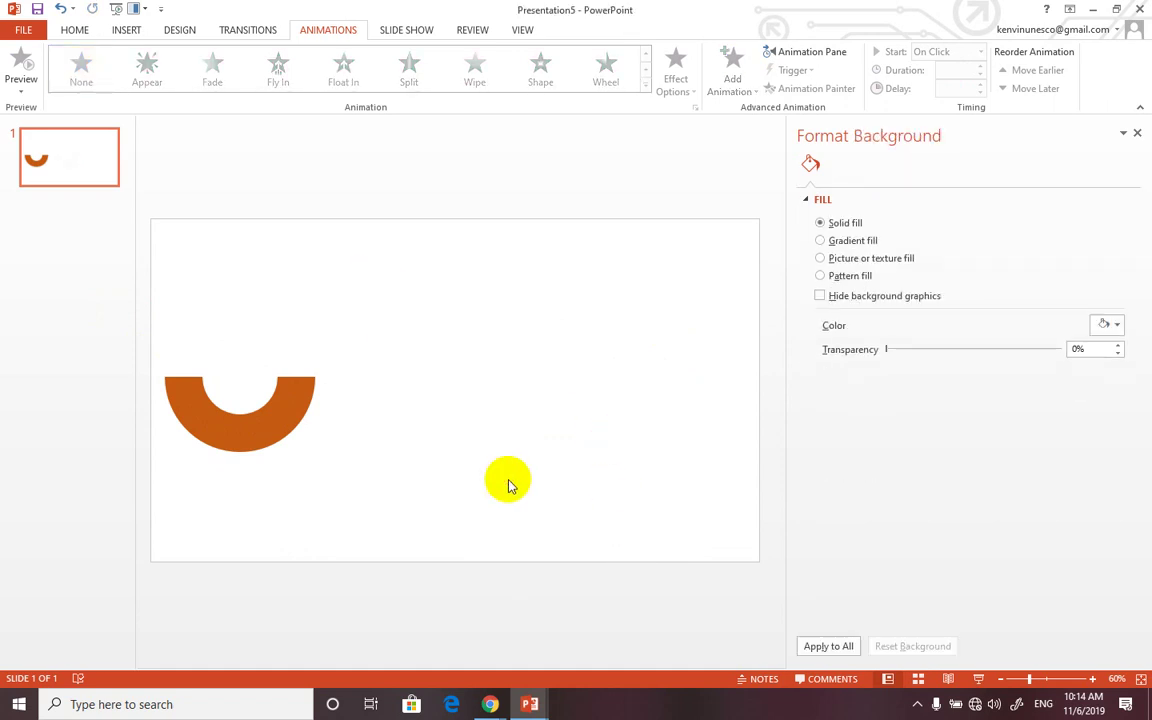
key(ctrl+z)
Undo back to the single animated gauge and nudge its orange half-ring into place.
click(476, 416)
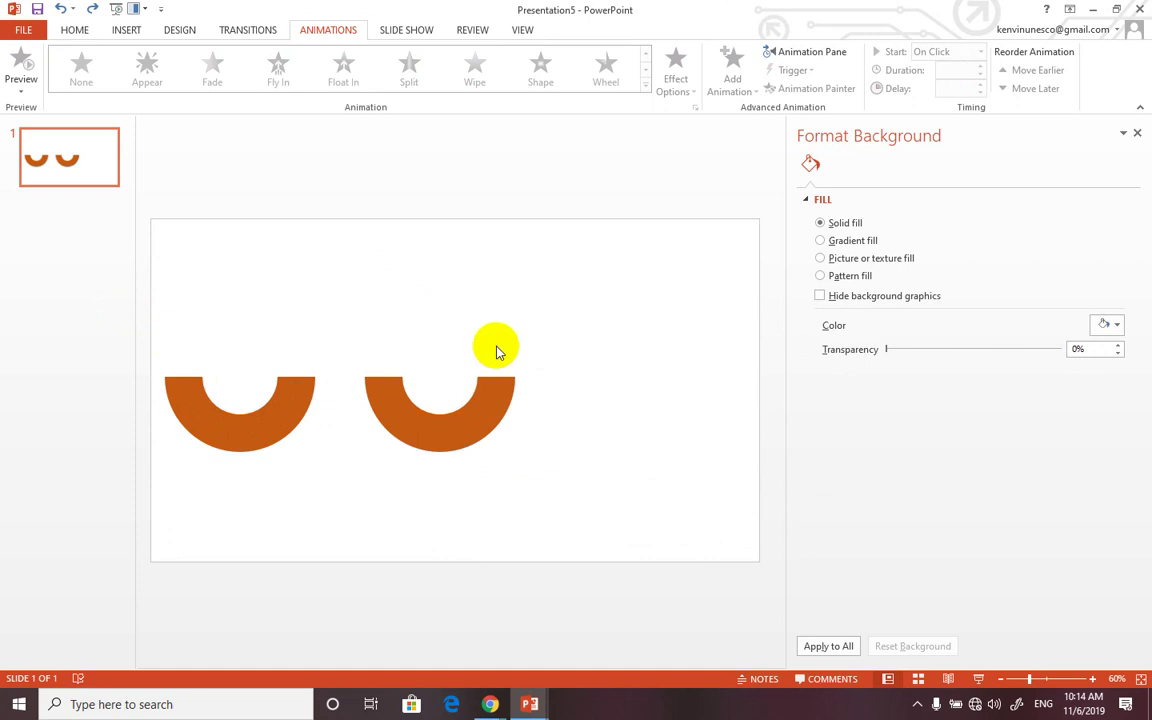
click(476, 393)
click(481, 343)
click(481, 377)
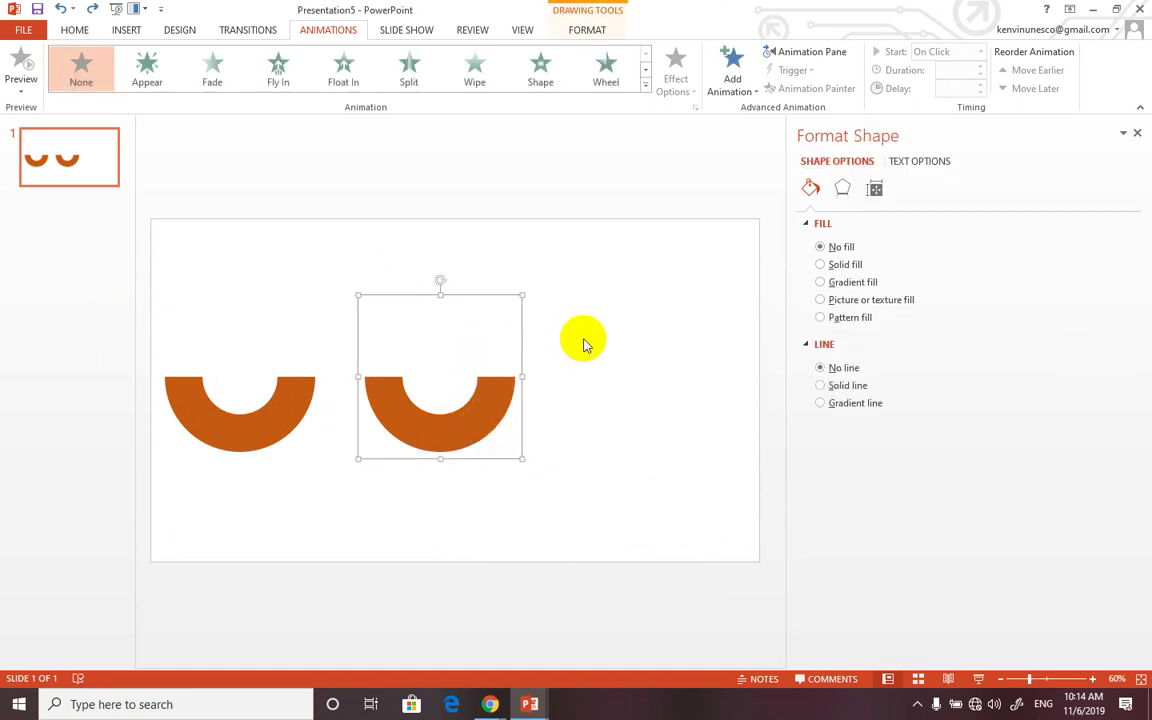
click(583, 340)
click(480, 395)
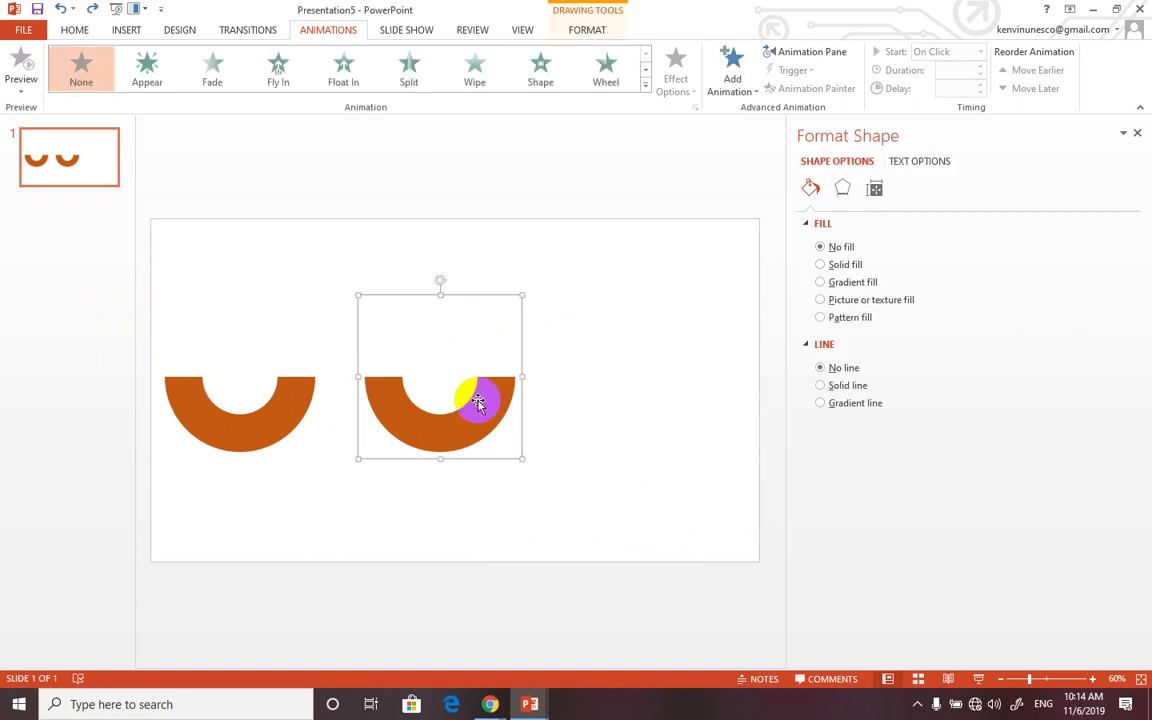
key(ctrl+z)
key(ctrl+z)
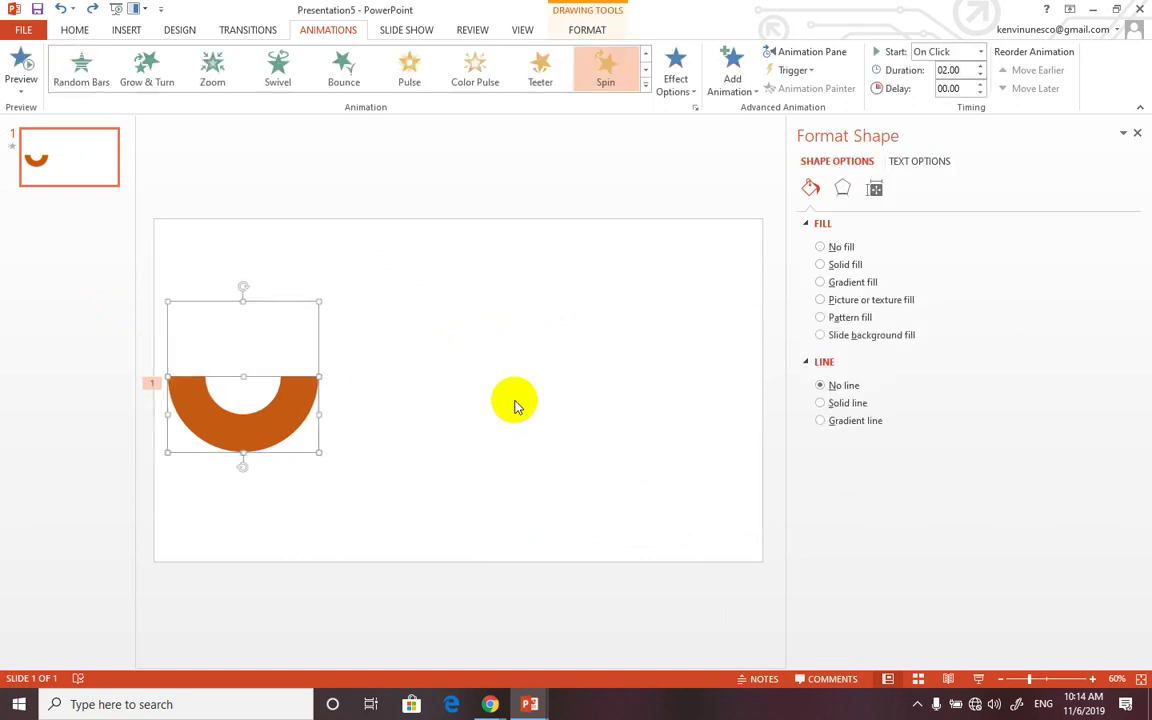
key(ctrl+z)
click(284, 400)
mouse_move(288, 398)
mouse_down()
mouse_move(338, 395)
mouse_move(302, 362)
mouse_up()
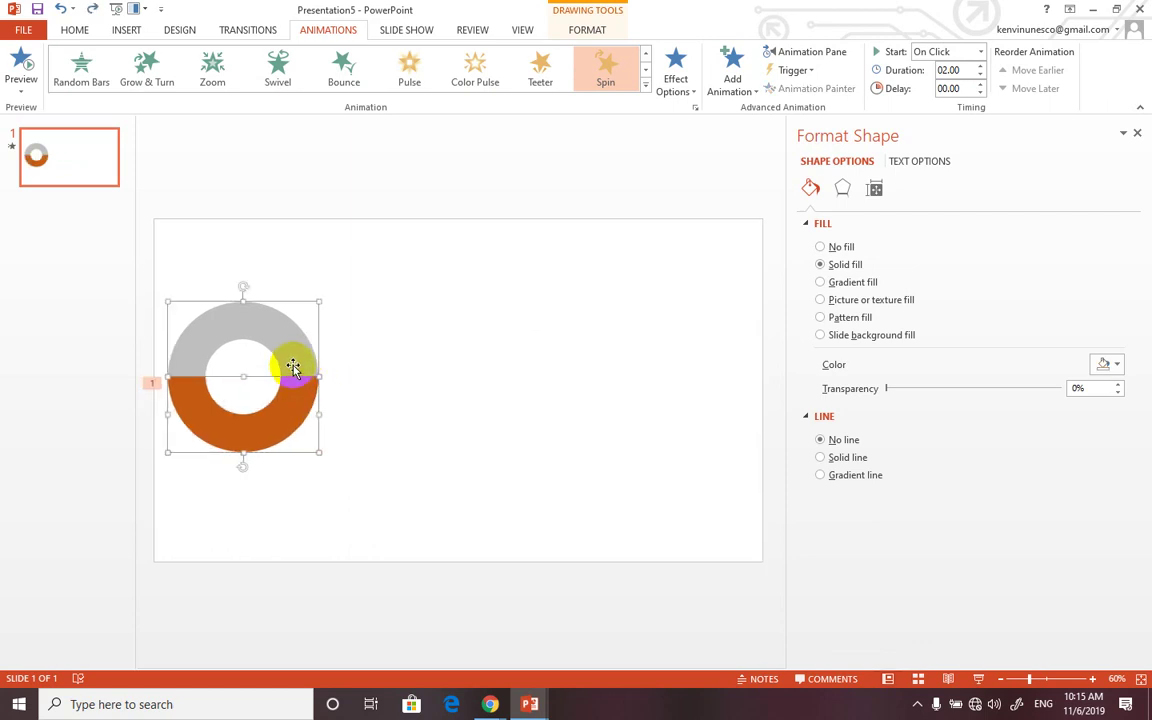
Duplicate the left gauge with Ctrl+D and place the copy beside it.
key(ctrl+d)
drag(292, 365, 483, 355)
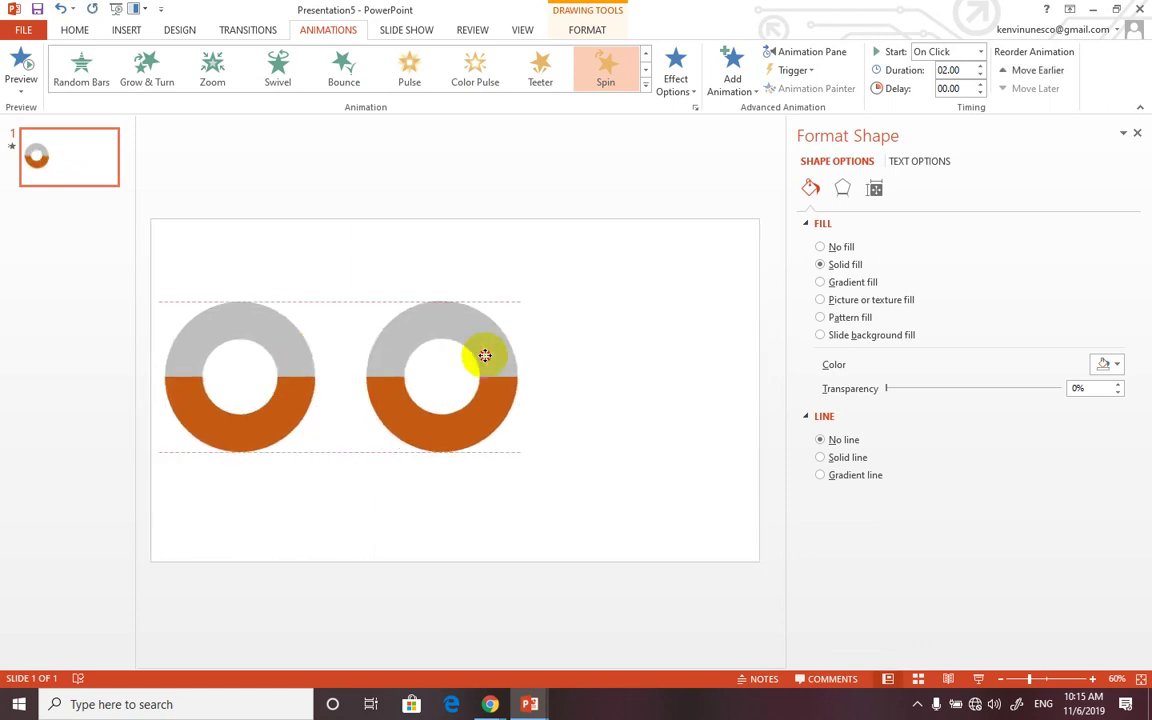
click(365, 516)
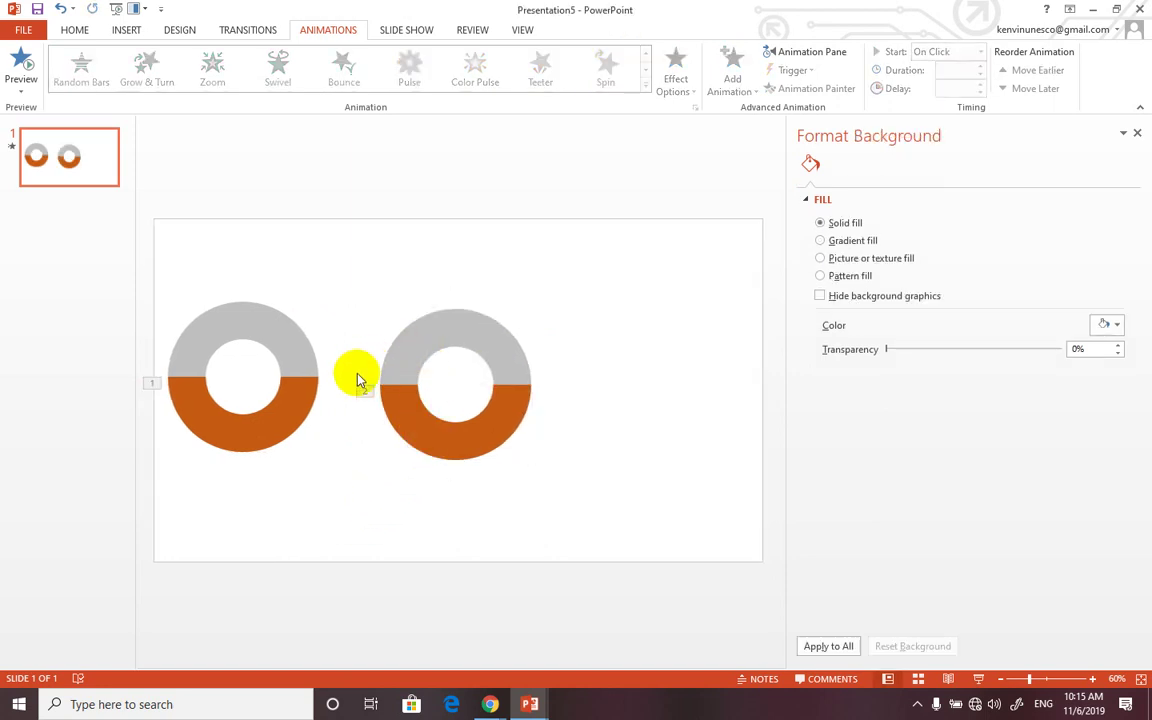
click(423, 347)
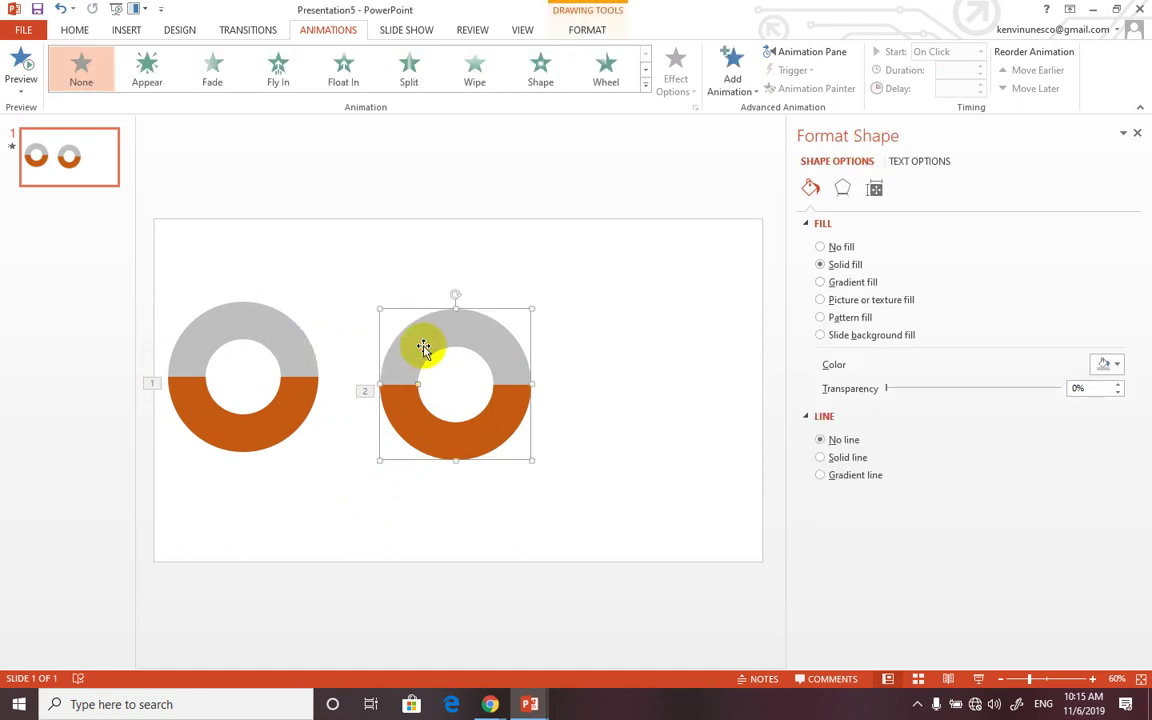
right_click(495, 338)
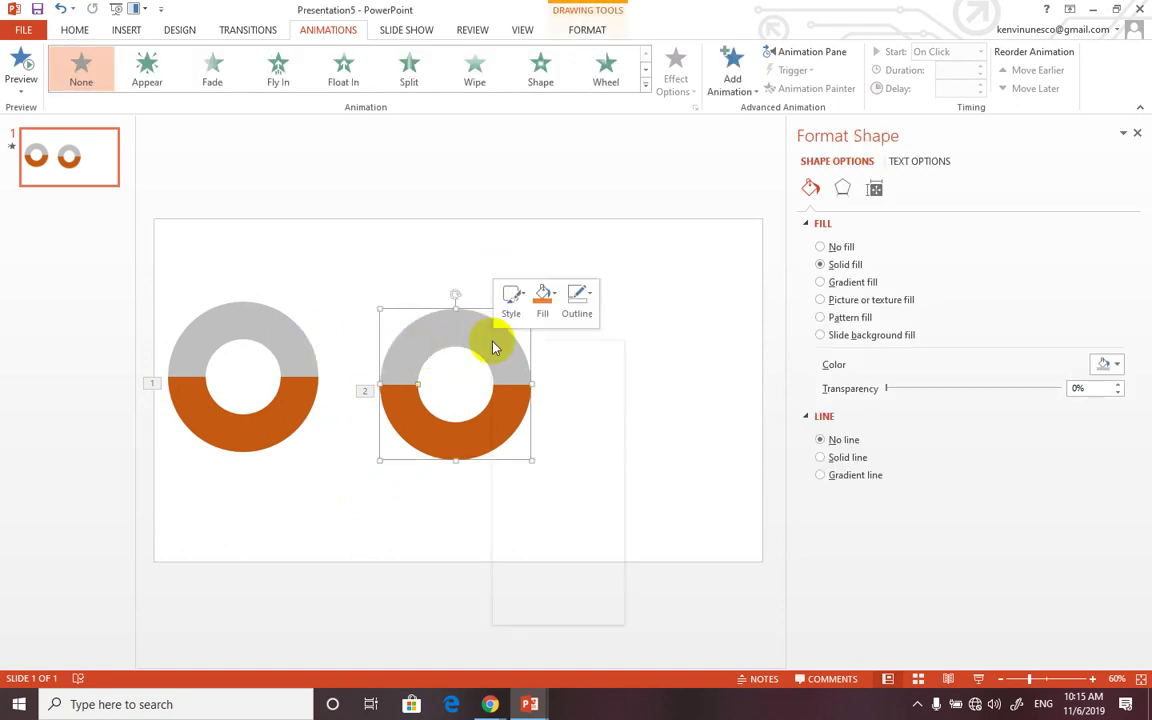
mouse_move(555, 494)
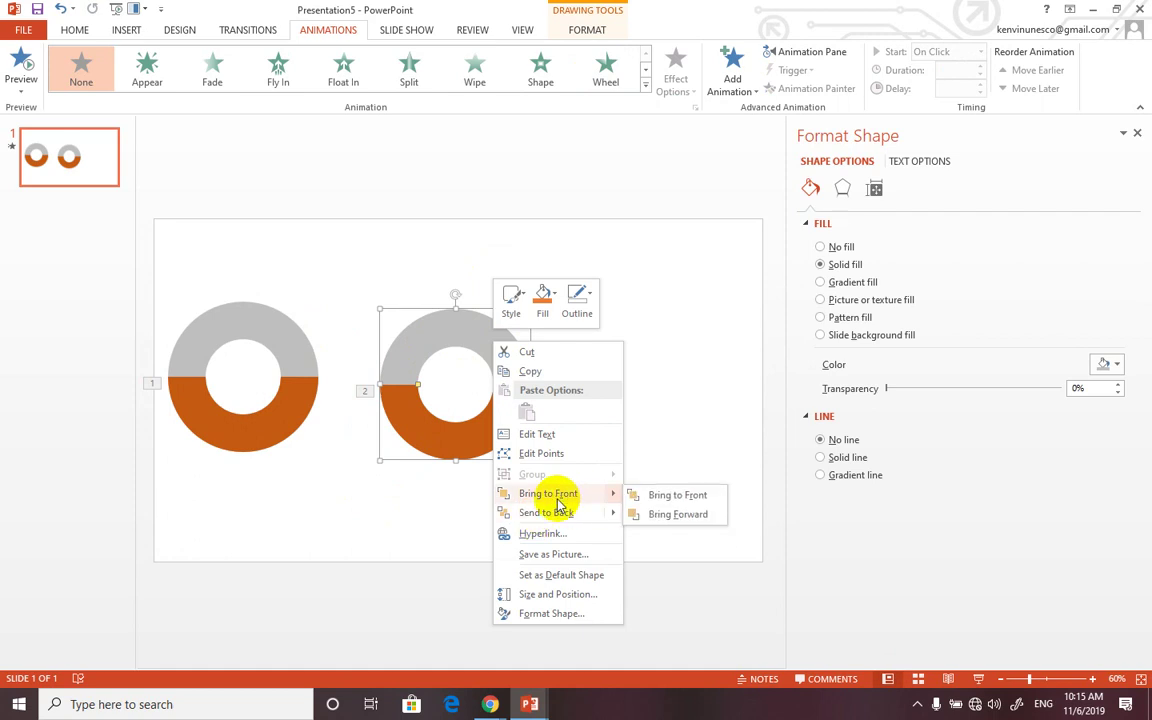
click(660, 420)
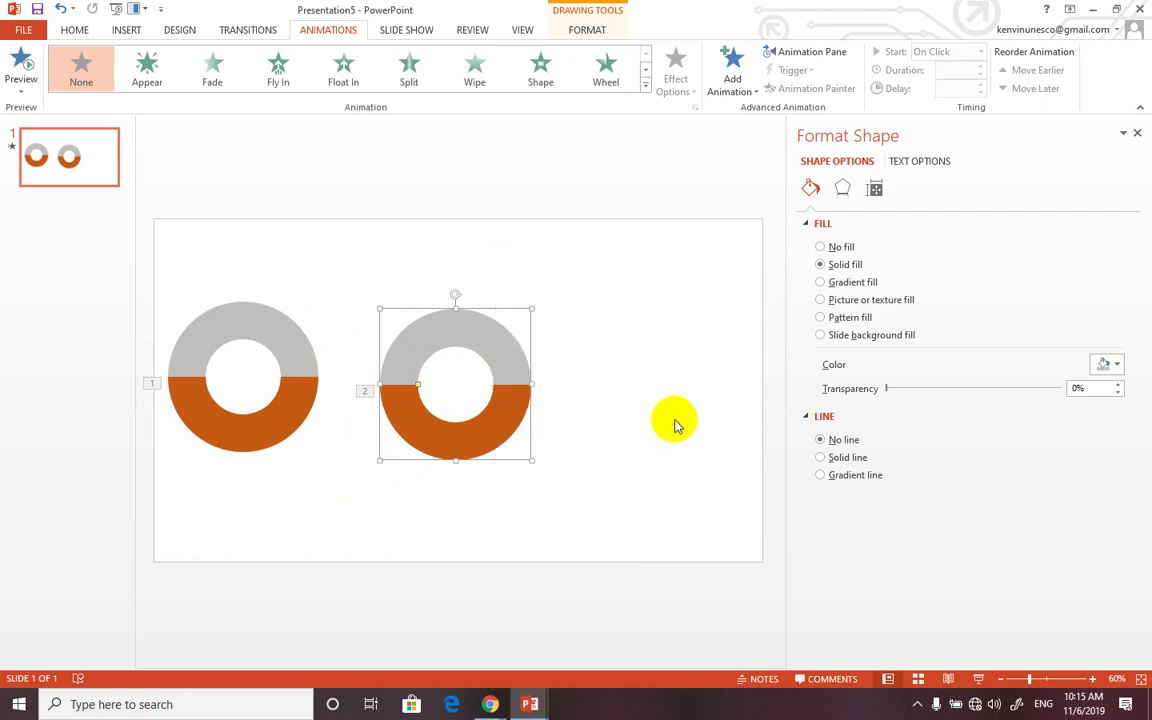
Set the copy's grey top half to No fill and remove its Spin animation.
click(645, 336)
click(494, 342)
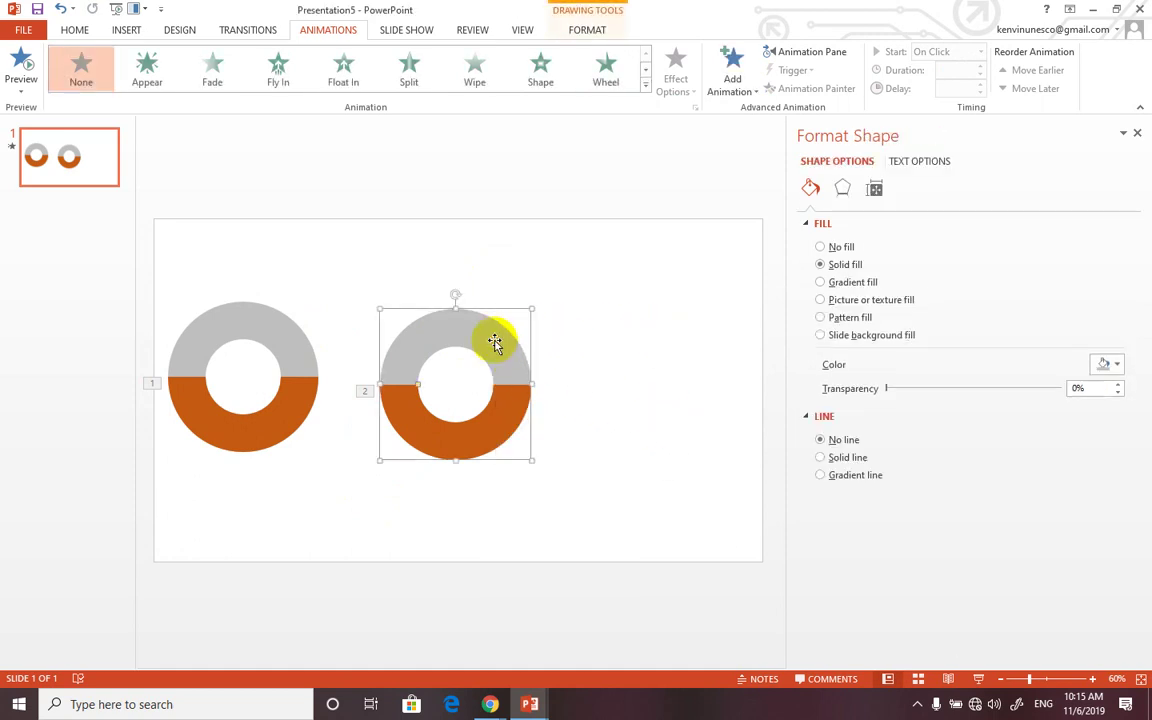
click(820, 249)
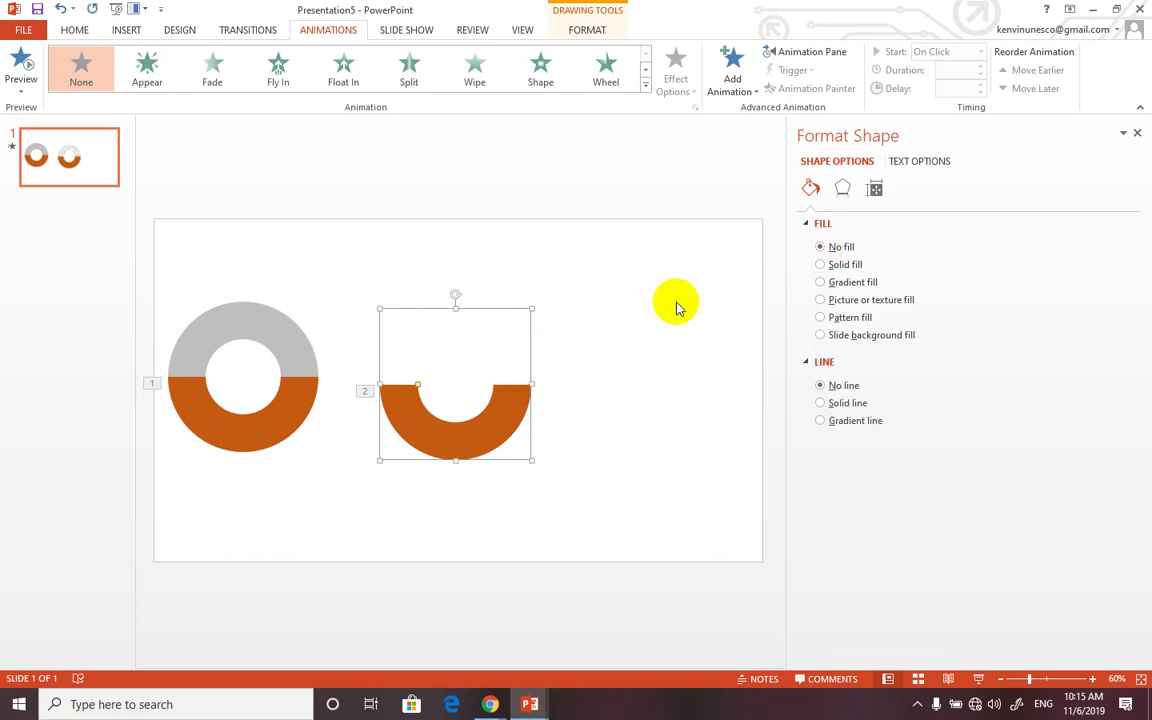
click(604, 309)
mouse_move(345, 259)
mouse_down()
mouse_move(554, 489)
mouse_move(596, 504)
mouse_up()
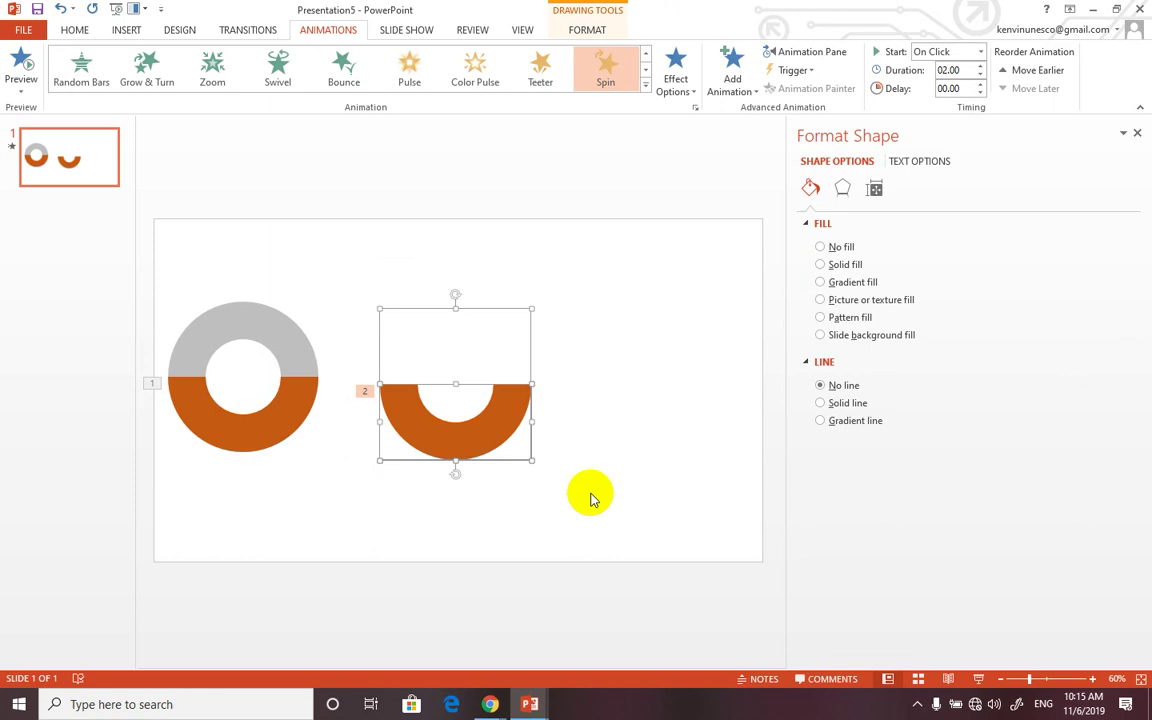
key(ctrl+z)
Delete the orange lower half from the left donut.
click(294, 392)
click(289, 406)
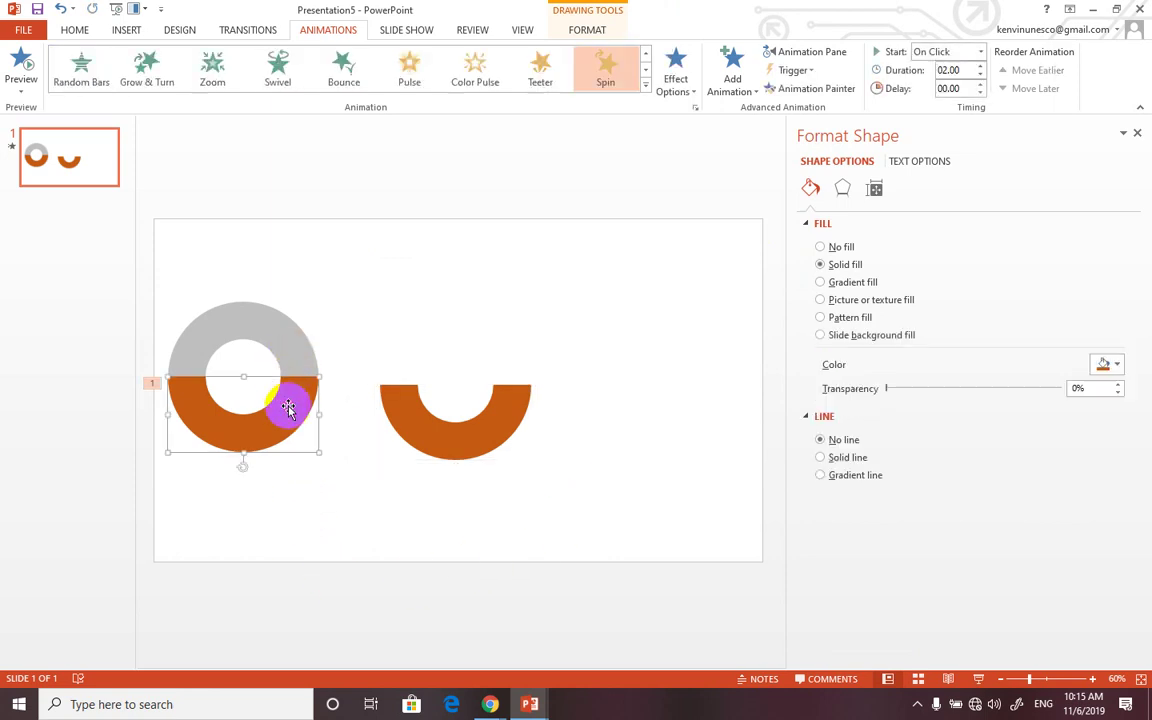
key(Delete)
Move the orange half onto the grey ring and Align Bottom both shapes.
click(472, 430)
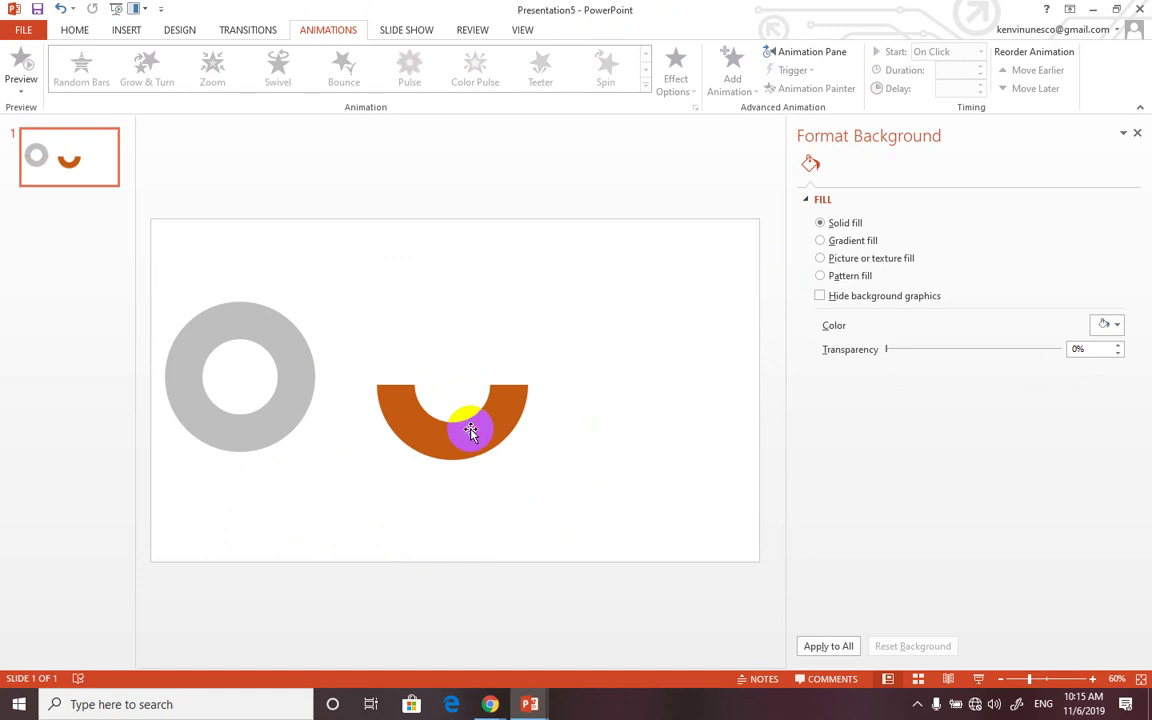
drag(481, 428, 274, 415)
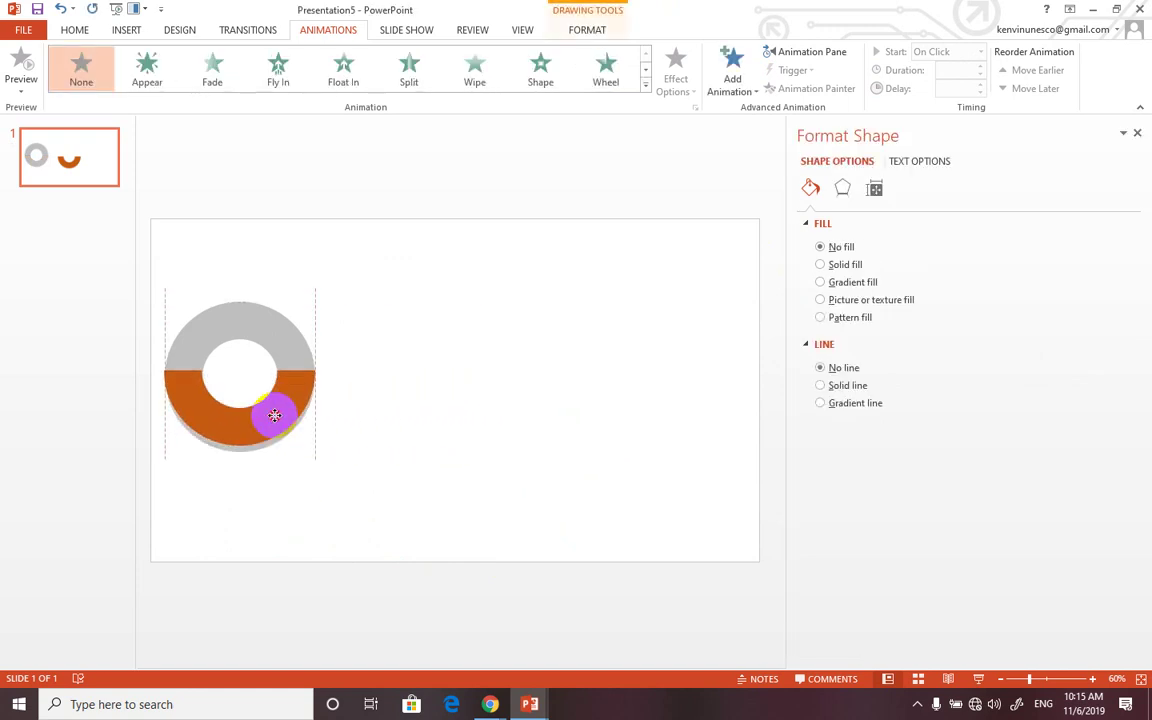
drag(159, 215, 370, 514)
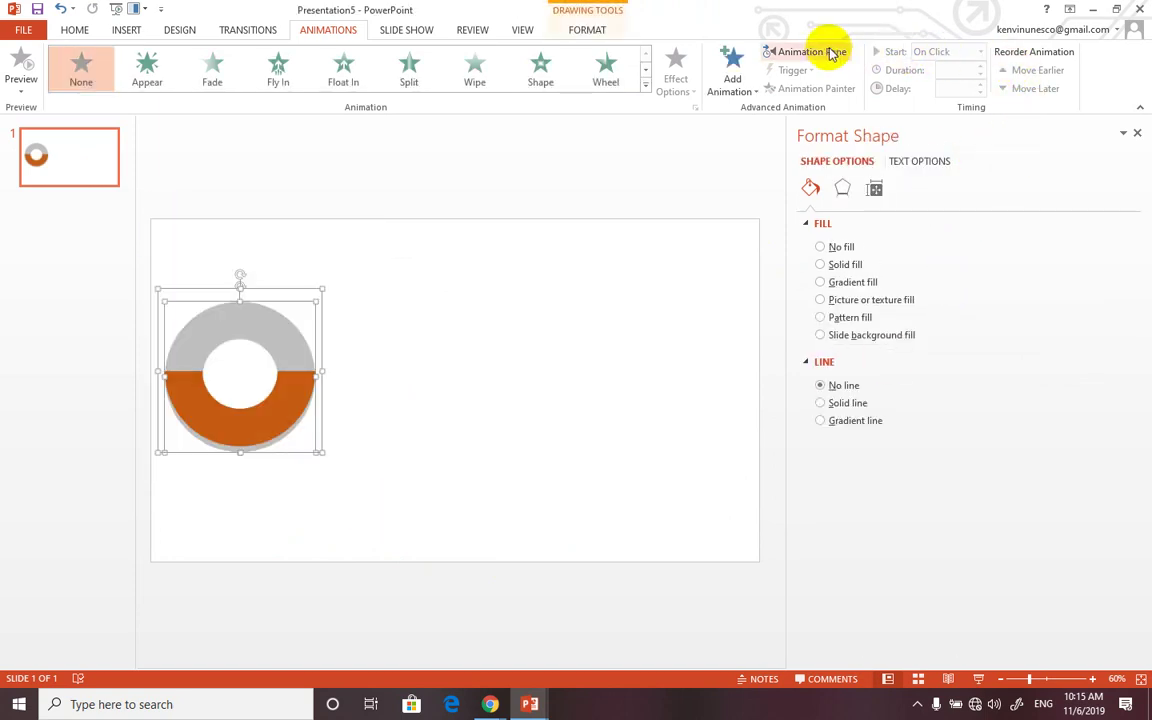
click(590, 31)
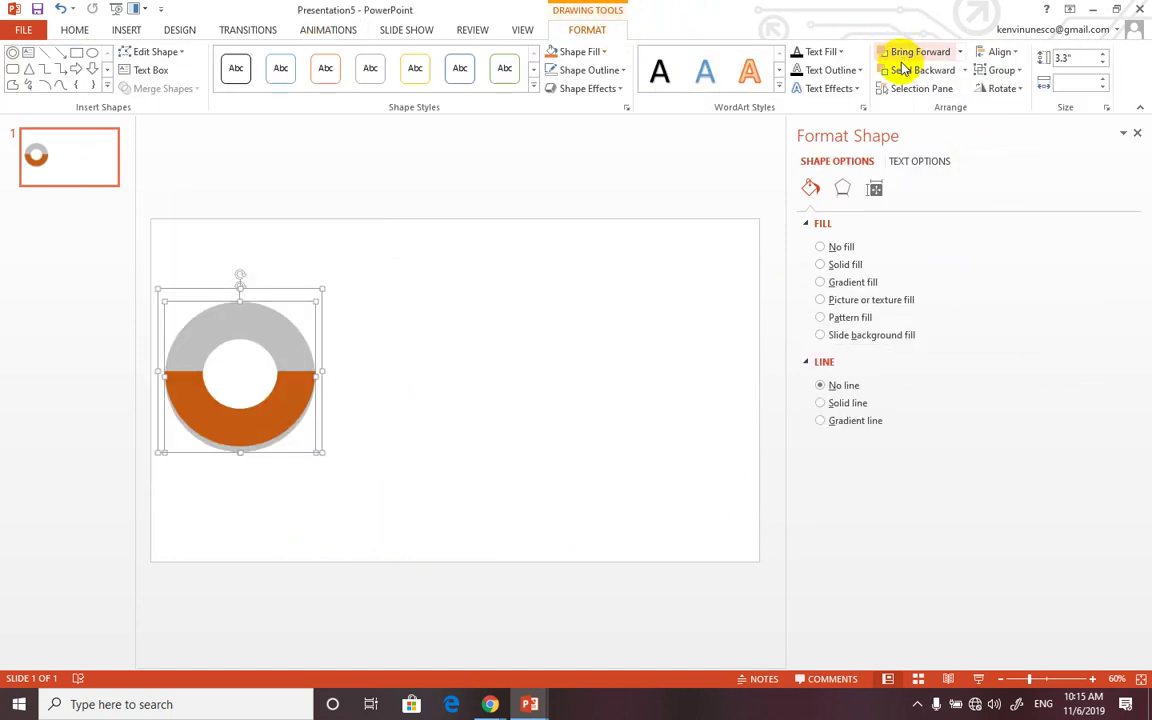
click(1000, 52)
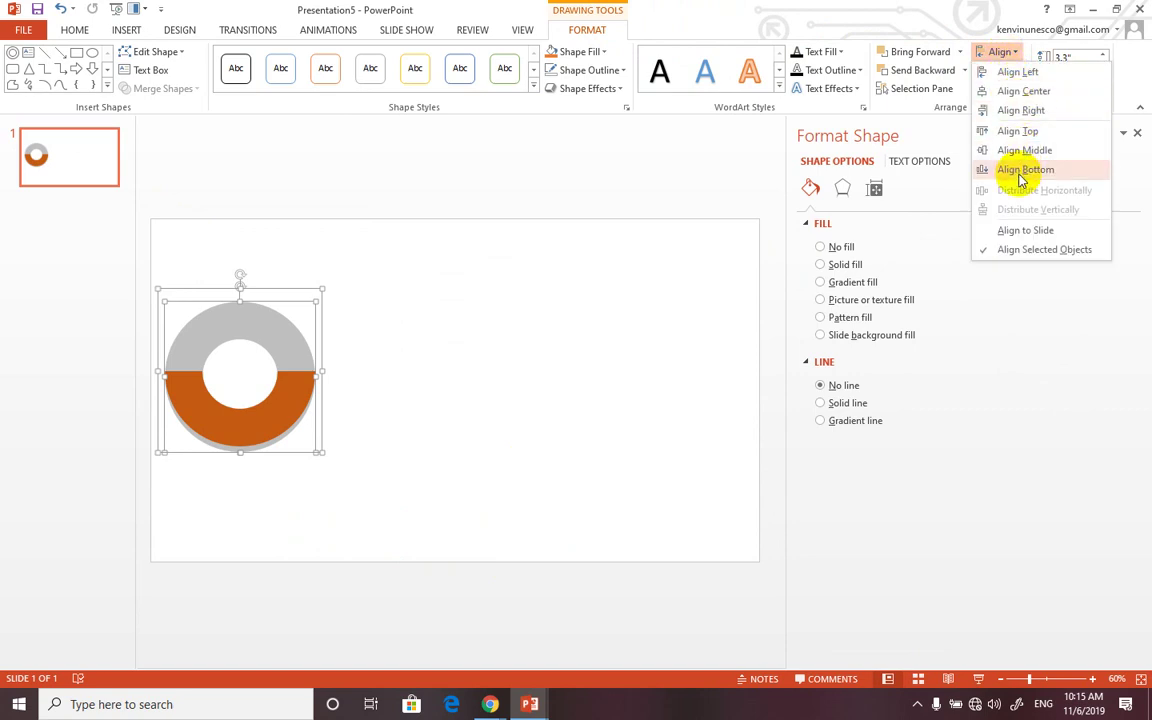
click(1025, 169)
Select both parts of the rebuilt gauge and drag a copy to the right.
click(625, 347)
click(275, 437)
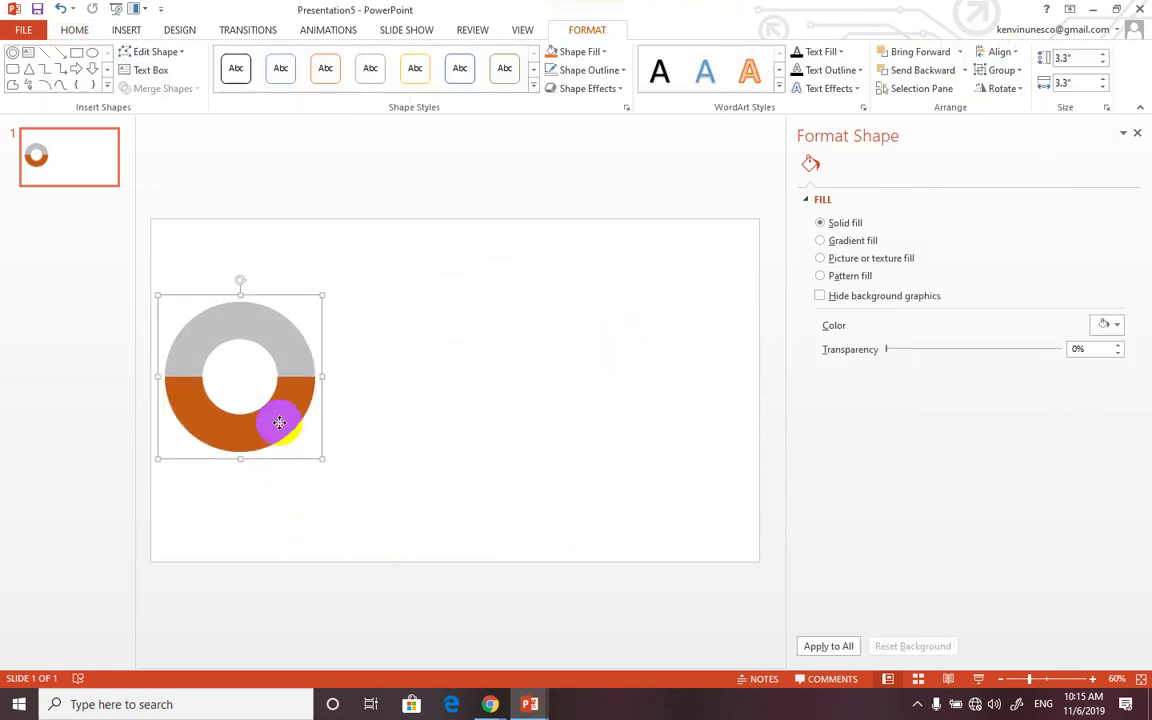
click(398, 303)
mouse_move(137, 211)
mouse_down()
mouse_move(166, 300)
mouse_move(194, 331)
mouse_up()
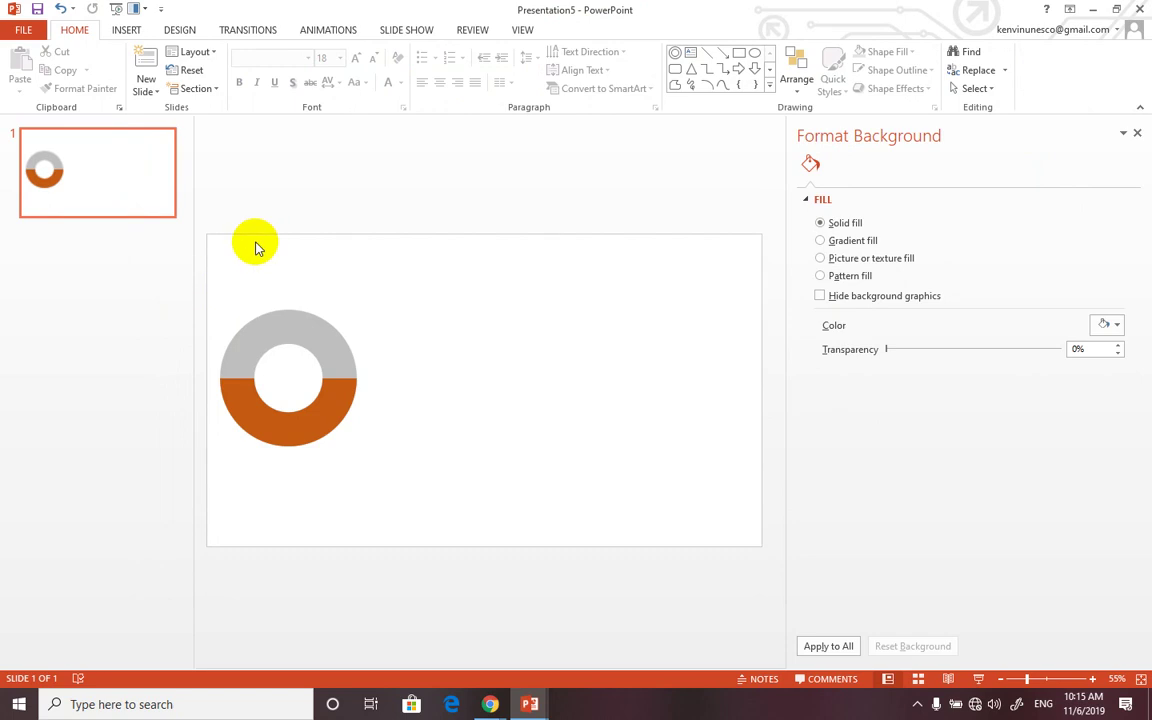
drag(216, 250, 437, 518)
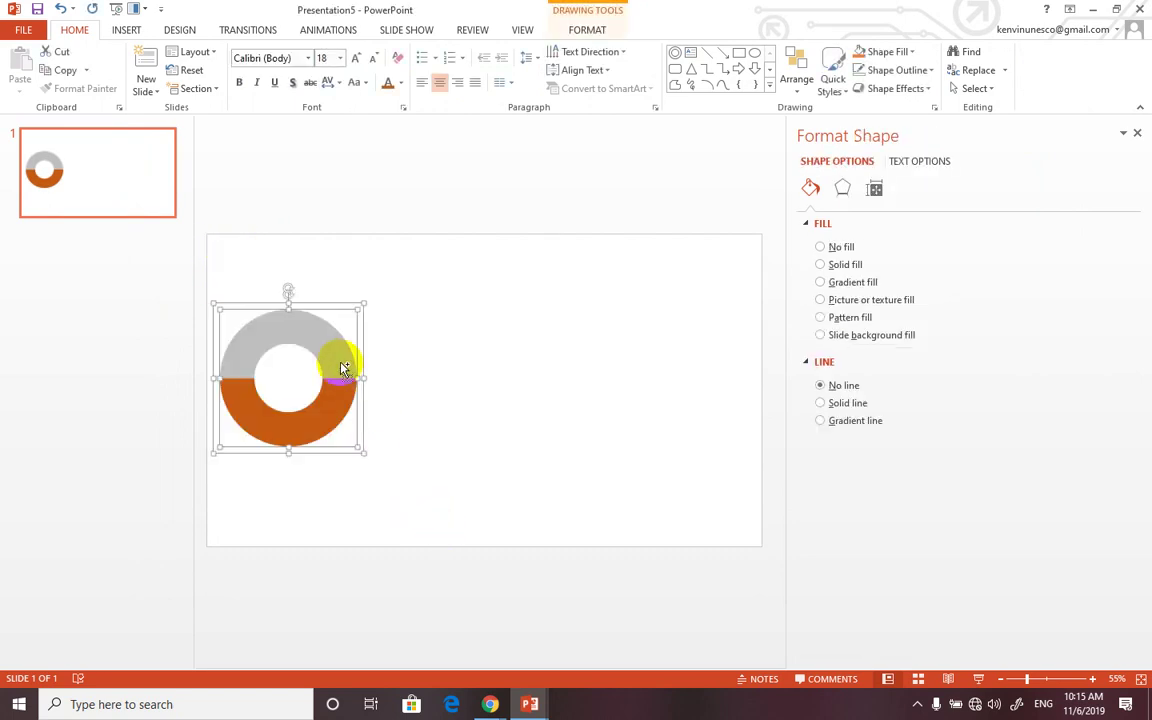
drag(341, 368, 489, 362)
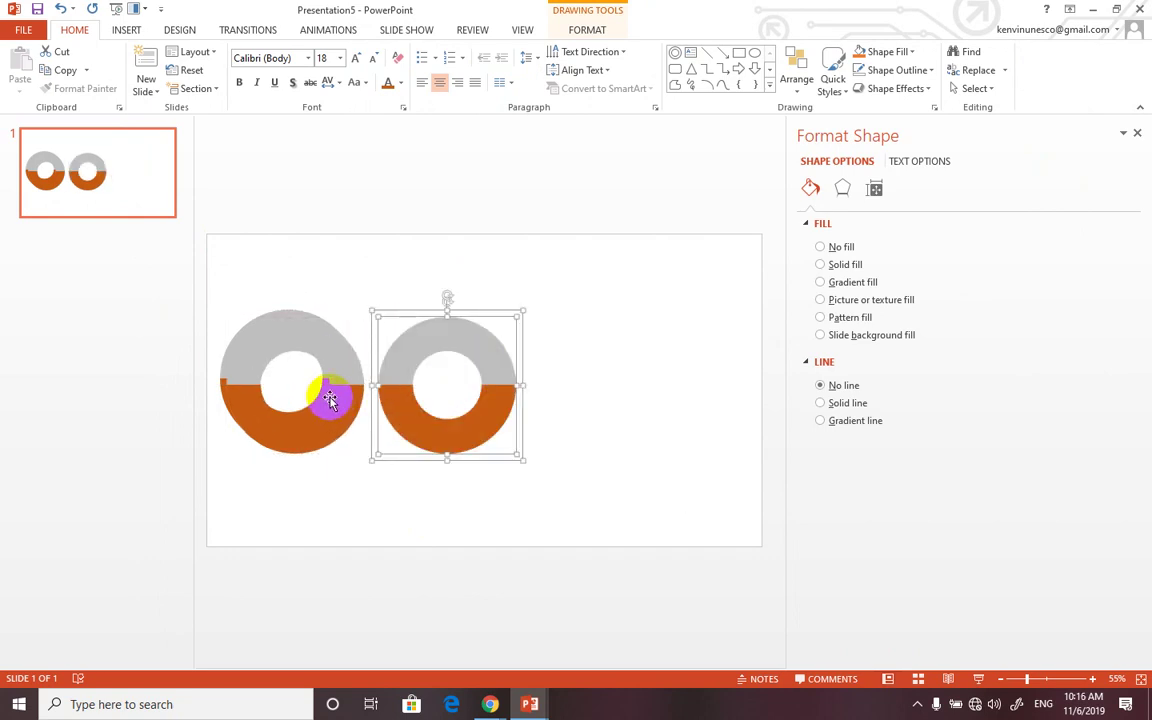
Undo the stray copy, place a second gauge beside the first, and Ctrl+D a third.
click(334, 404)
key(ctrl+z)
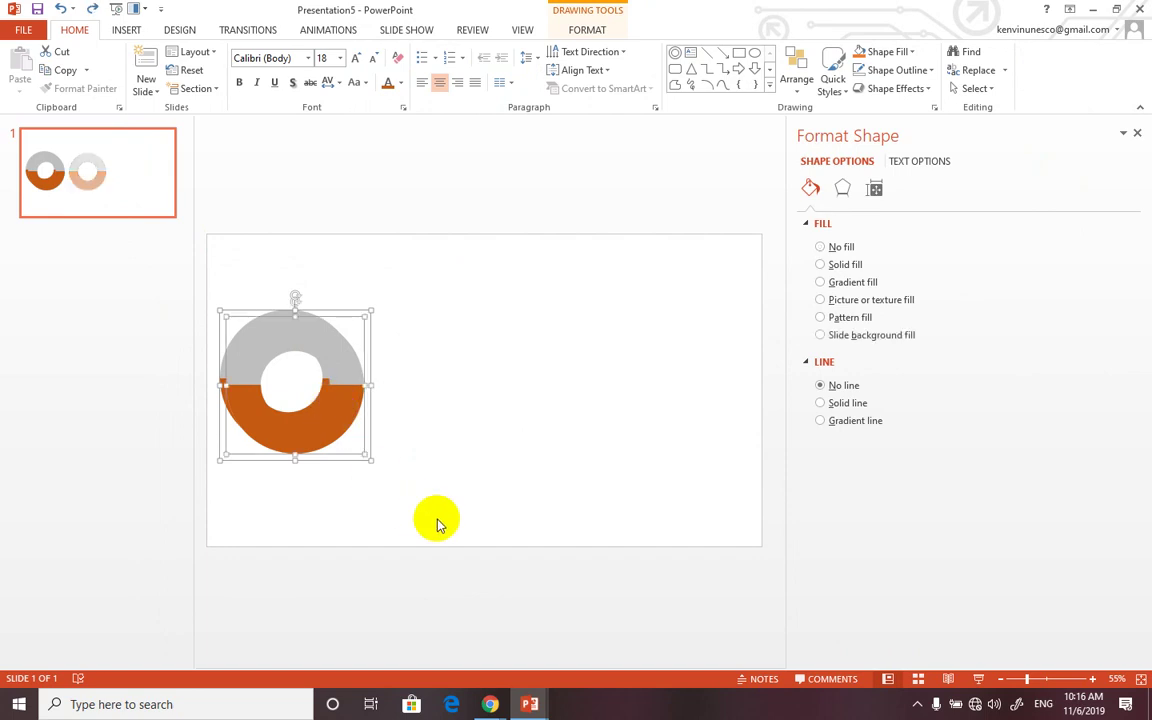
key(ctrl+z)
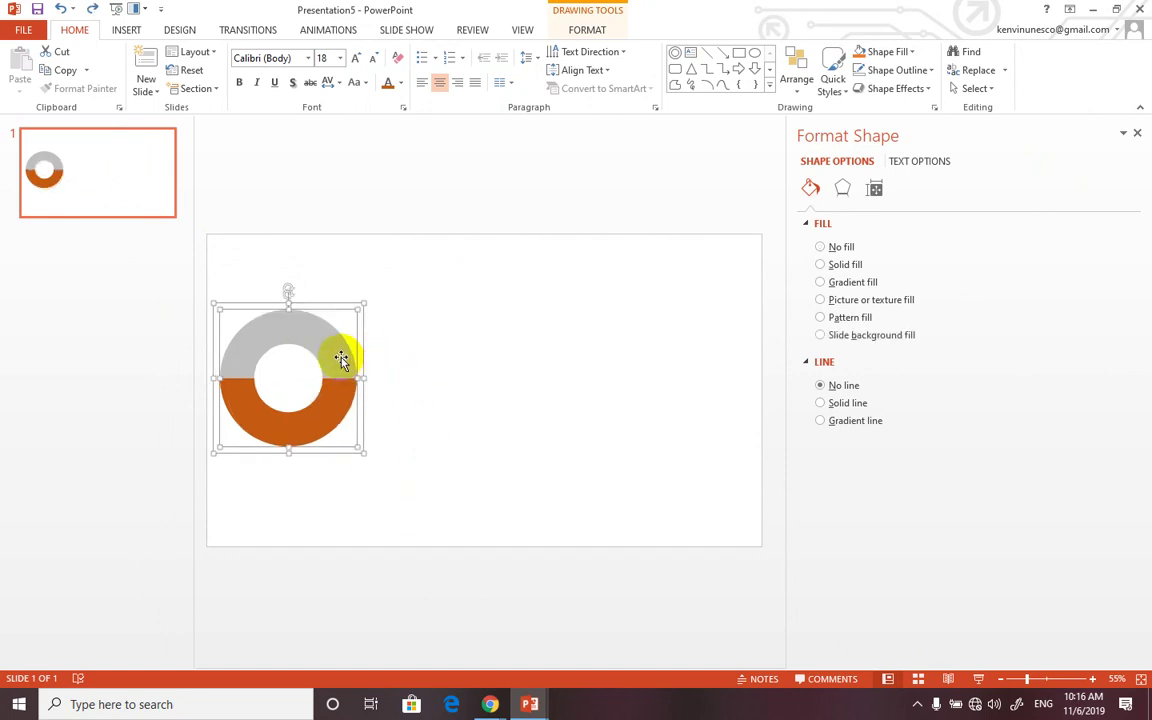
mouse_move(343, 362)
mouse_down()
mouse_move(495, 335)
mouse_move(517, 343)
mouse_up()
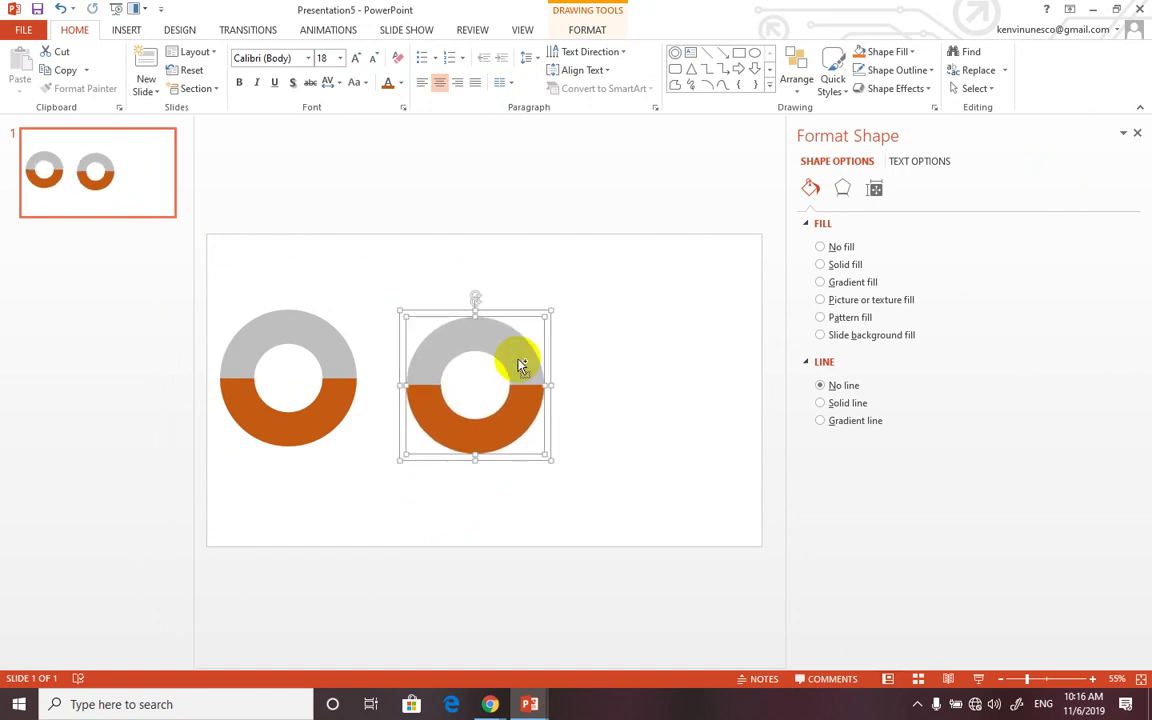
key(ctrl+d)
click(586, 506)
click(653, 452)
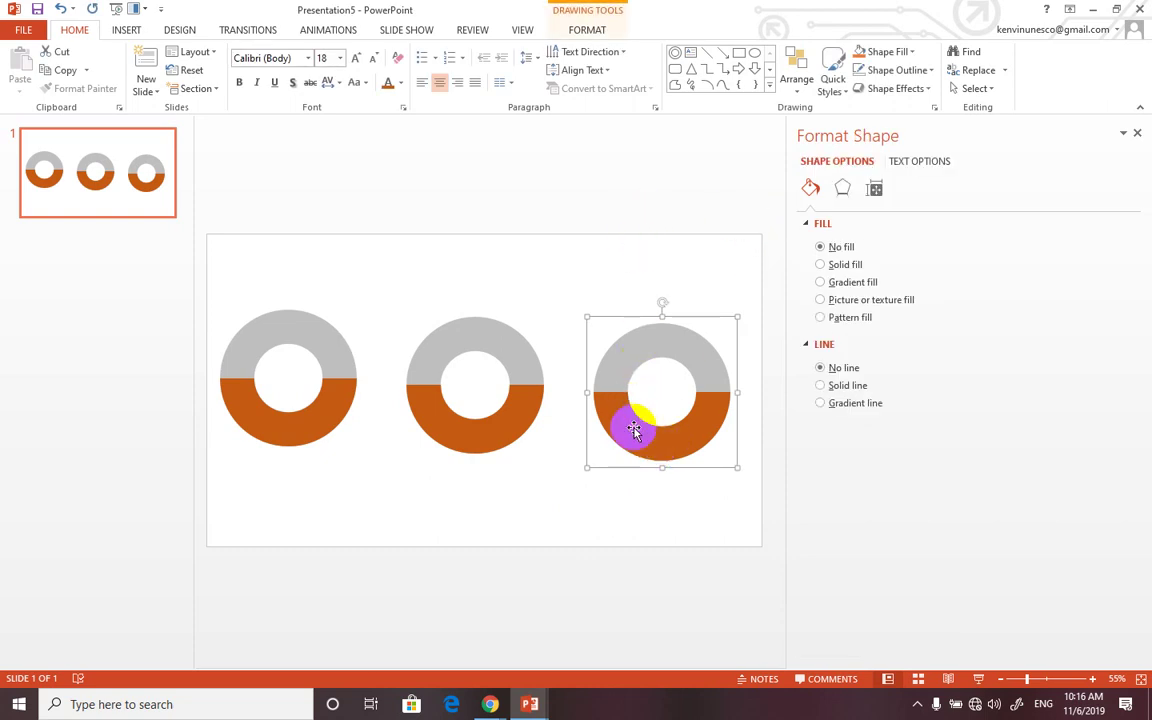
right_click(634, 430)
Ungroup the right gauge and fill its lower half light green.
mouse_move(751, 527)
click(786, 563)
click(638, 434)
click(681, 434)
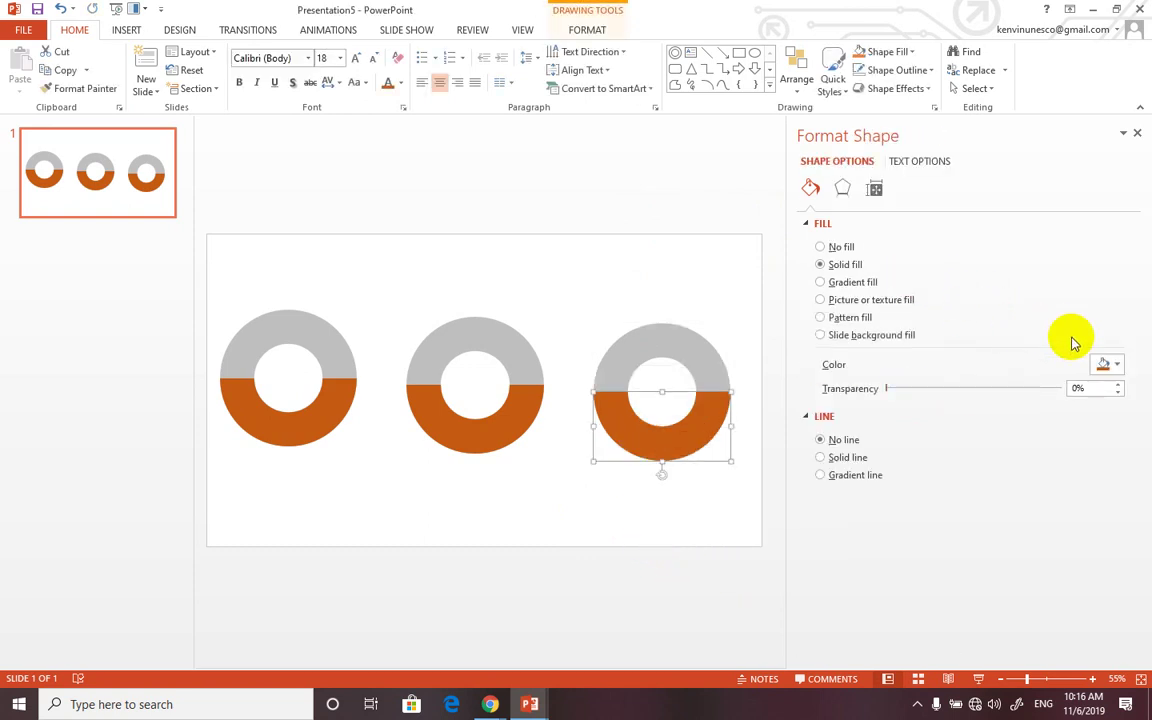
click(1108, 364)
click(1137, 445)
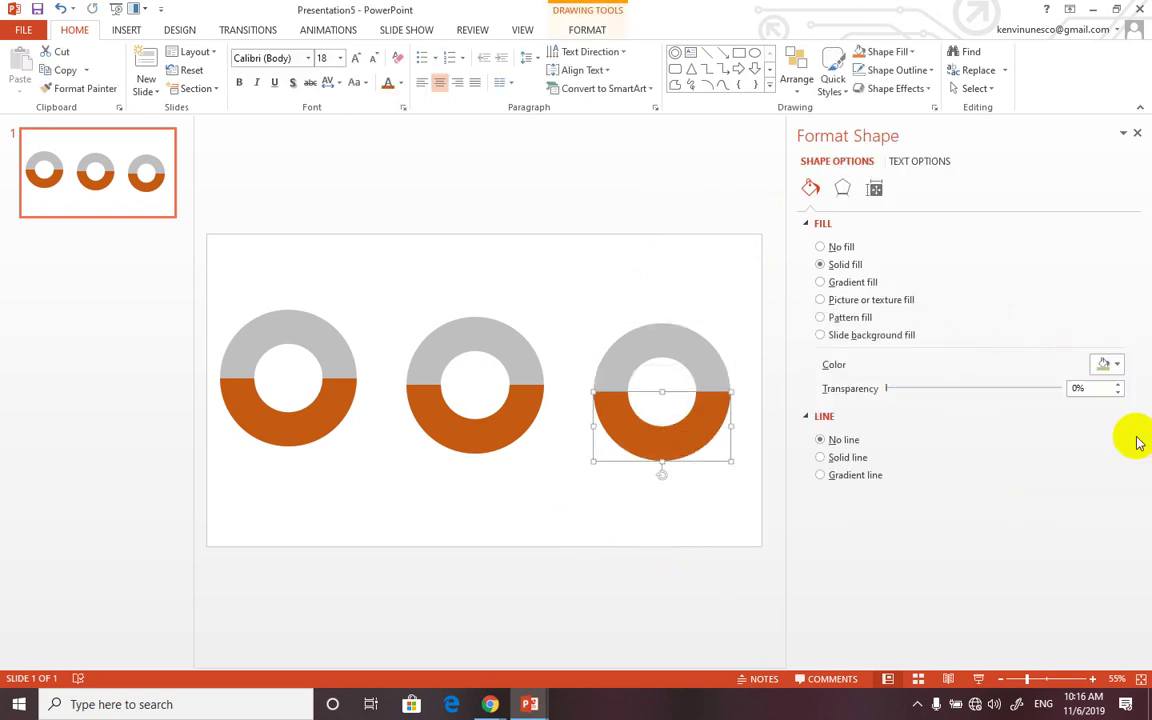
click(575, 508)
Try a solid dark blue fill on the whole middle gauge, then undo it.
click(484, 442)
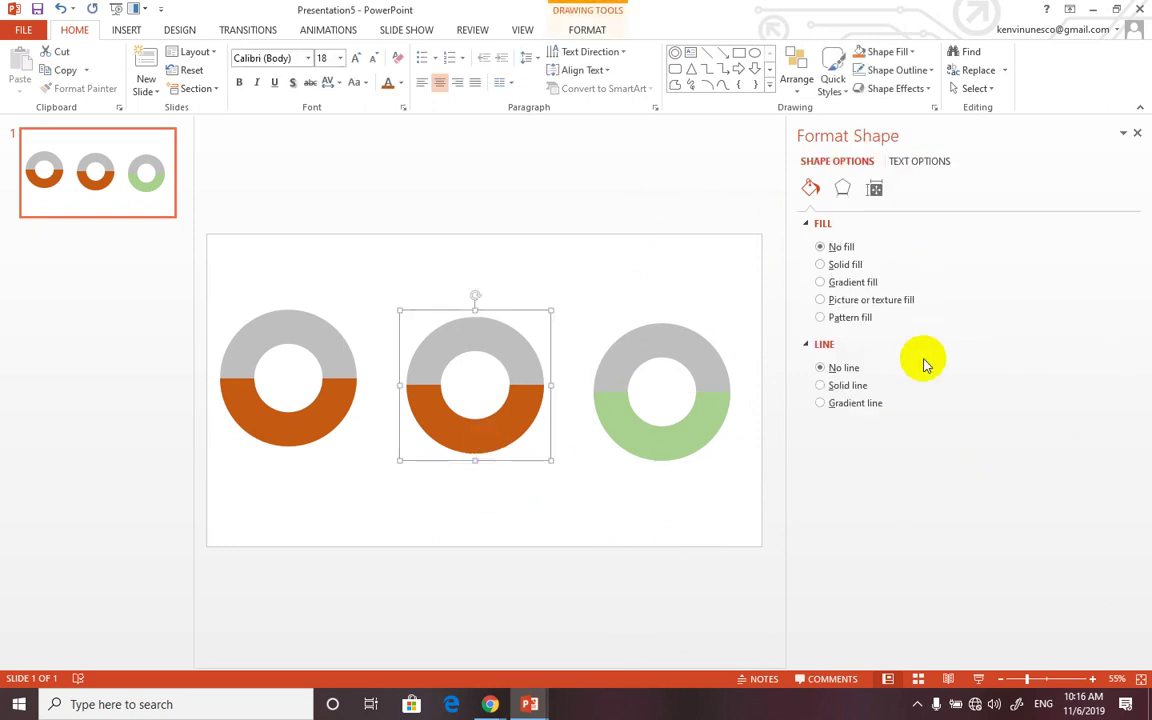
click(828, 266)
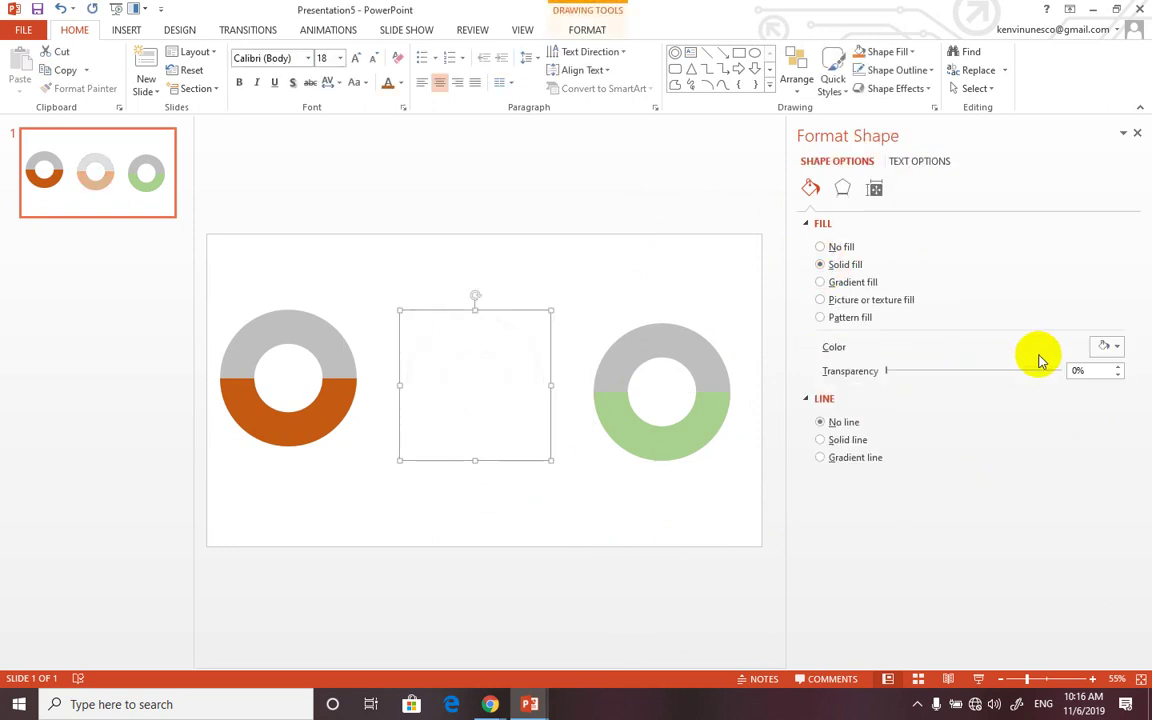
click(1108, 347)
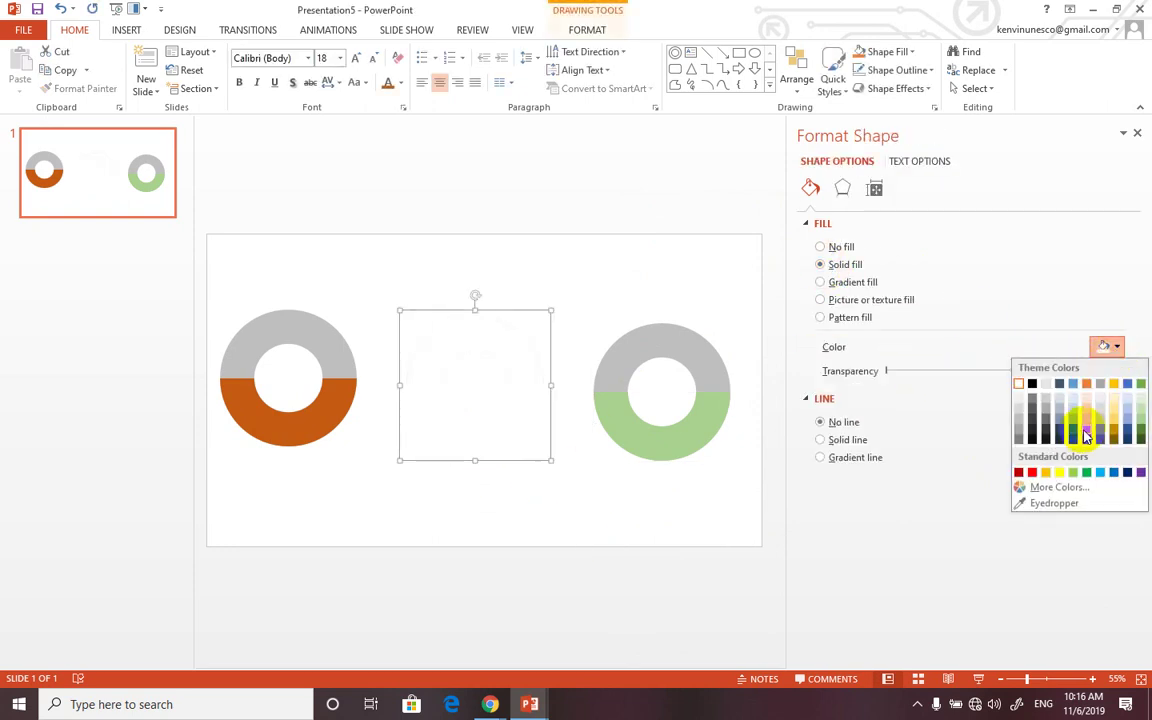
click(1127, 429)
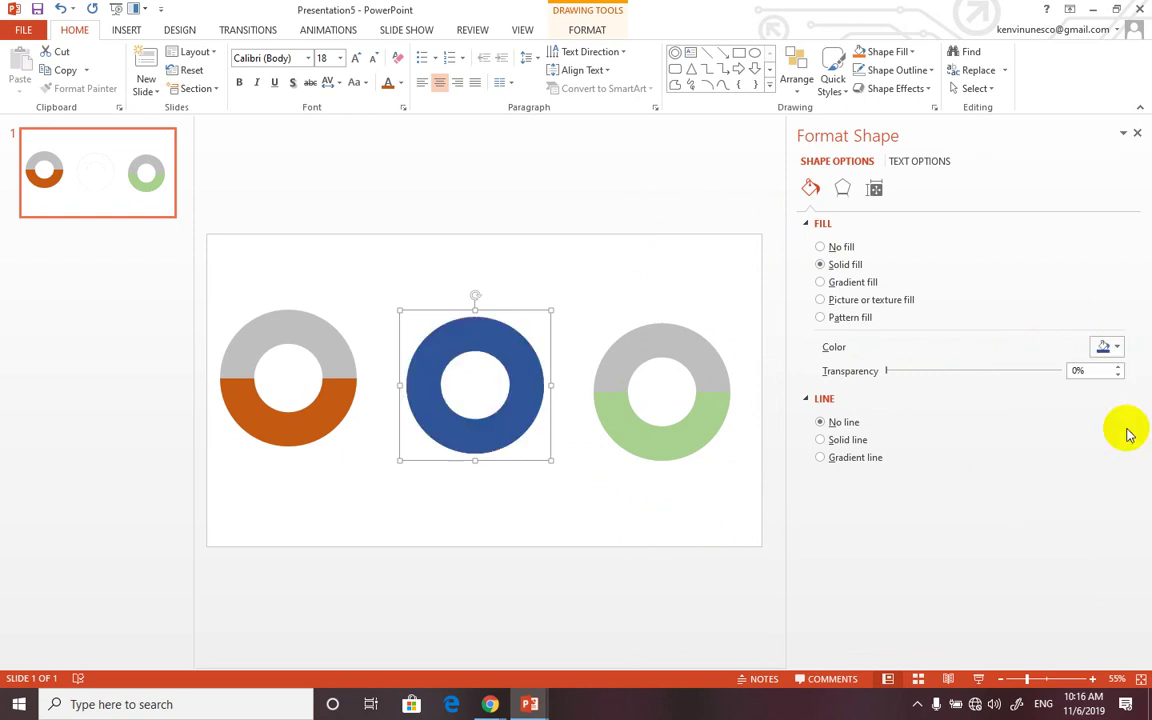
key(ctrl+z)
key(ctrl+z)
click(506, 447)
click(505, 435)
Ungroup the middle gauge and fill its lower half Blue, Accent 5, Darker 25%.
right_click(505, 435)
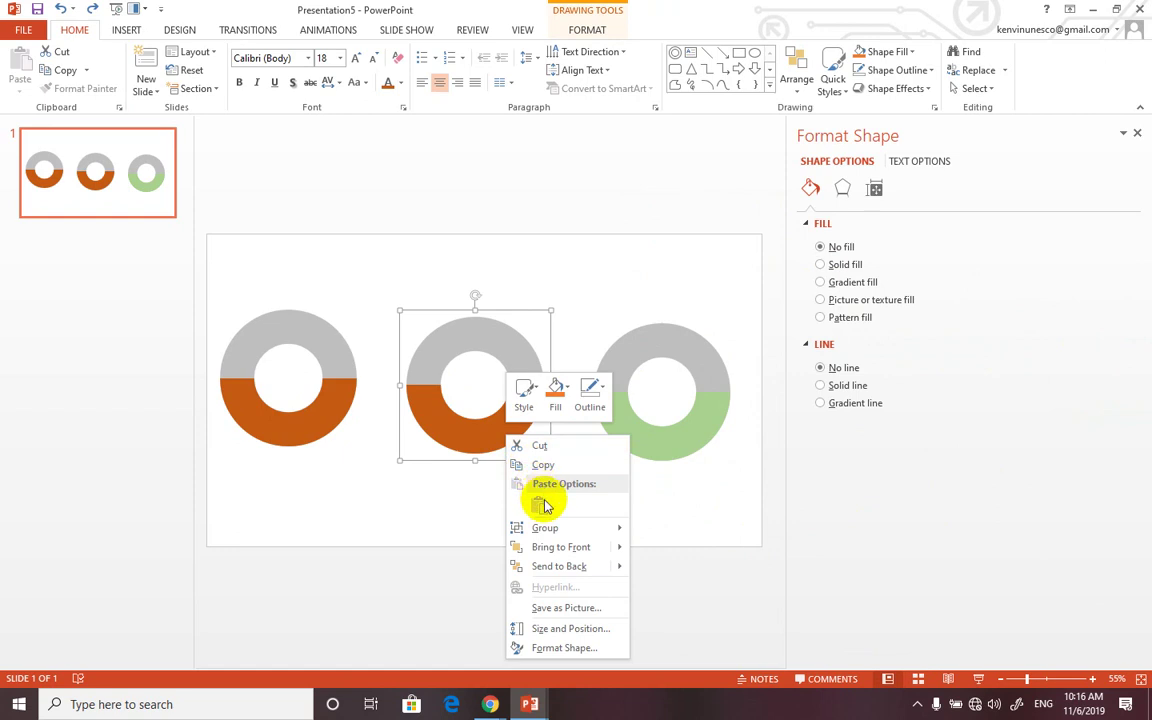
mouse_move(566, 527)
click(660, 568)
click(535, 489)
click(501, 429)
click(1117, 366)
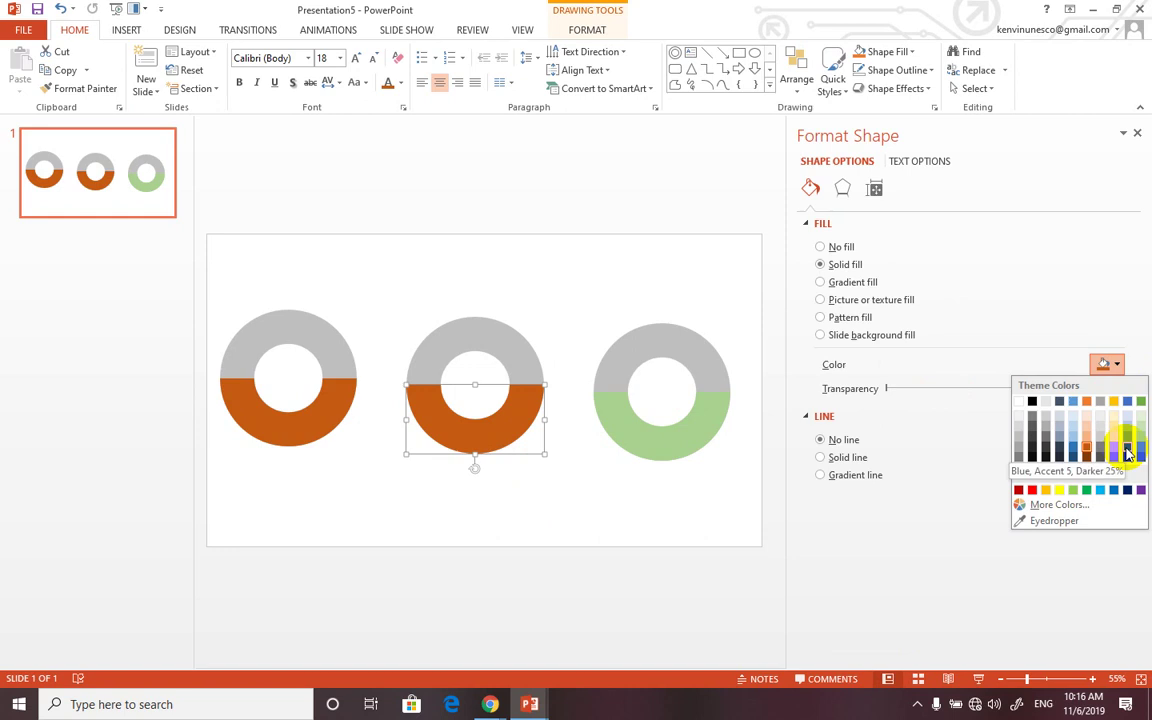
click(1127, 455)
click(291, 457)
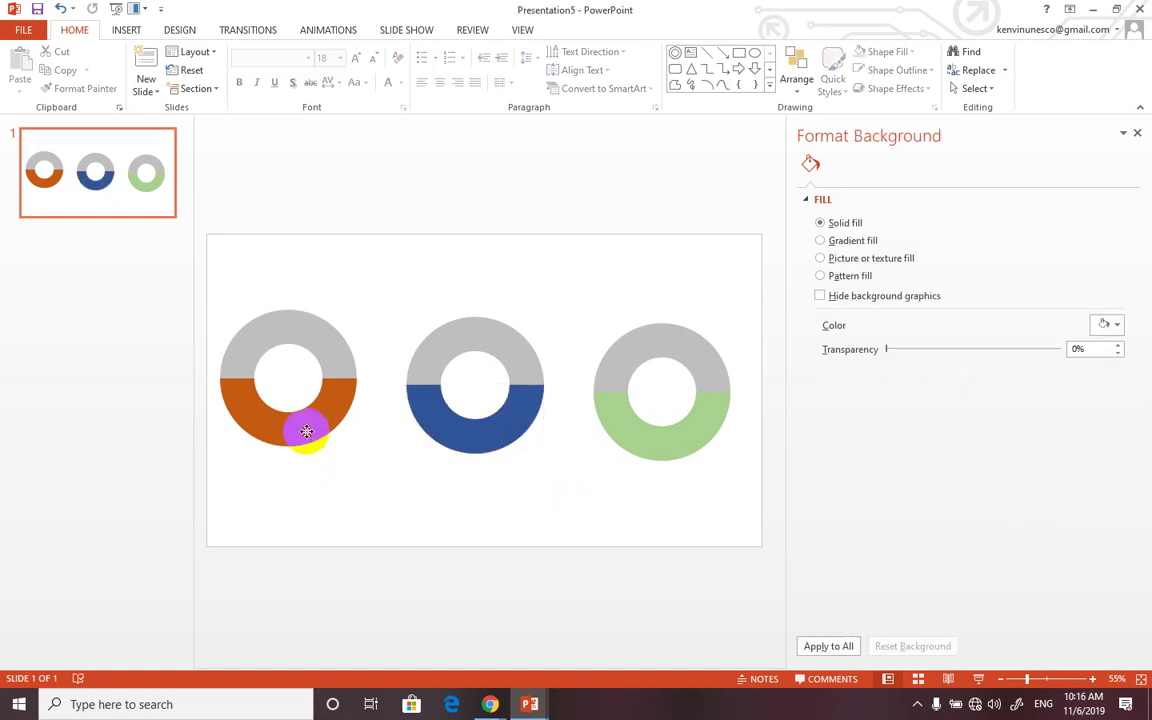
click(306, 431)
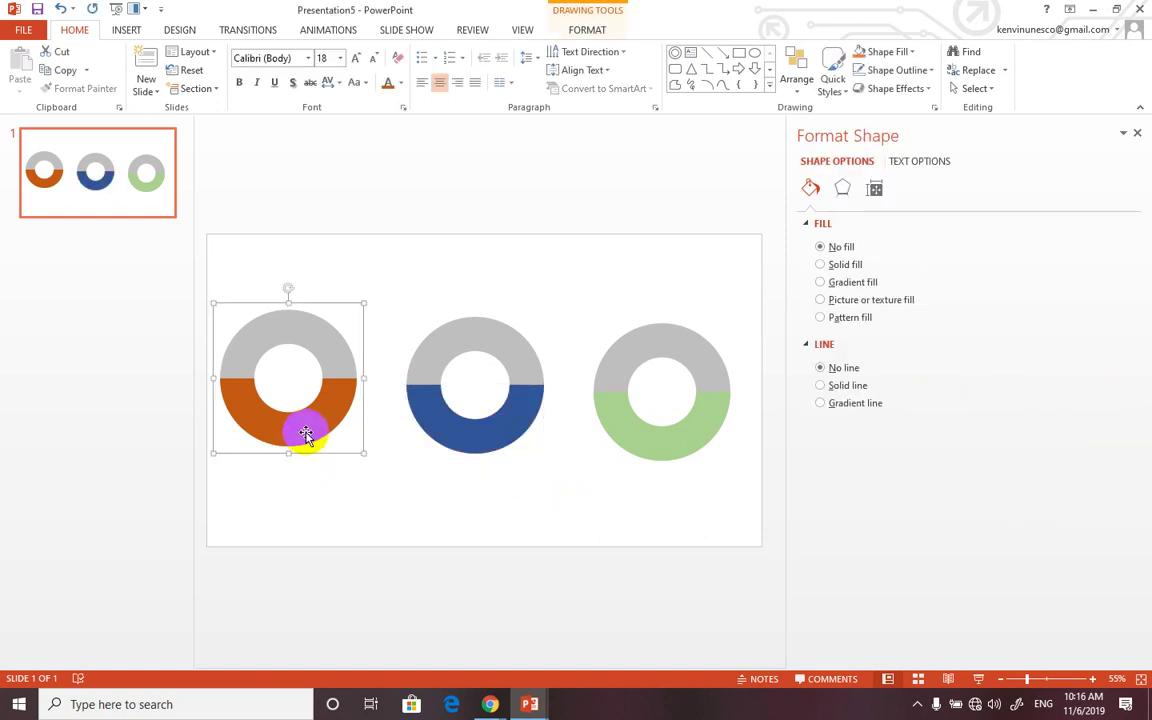
Try selecting the left, blue and green gauges singly and together, then clear the selection.
right_click(306, 431)
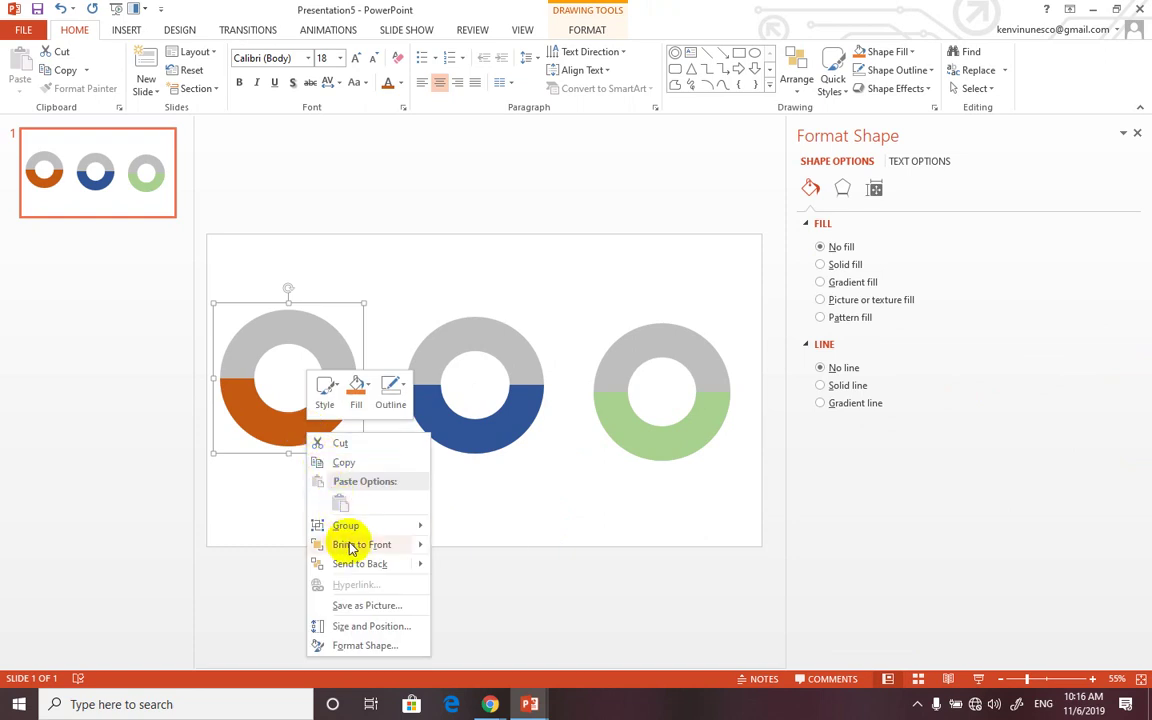
mouse_move(400, 535)
click(455, 566)
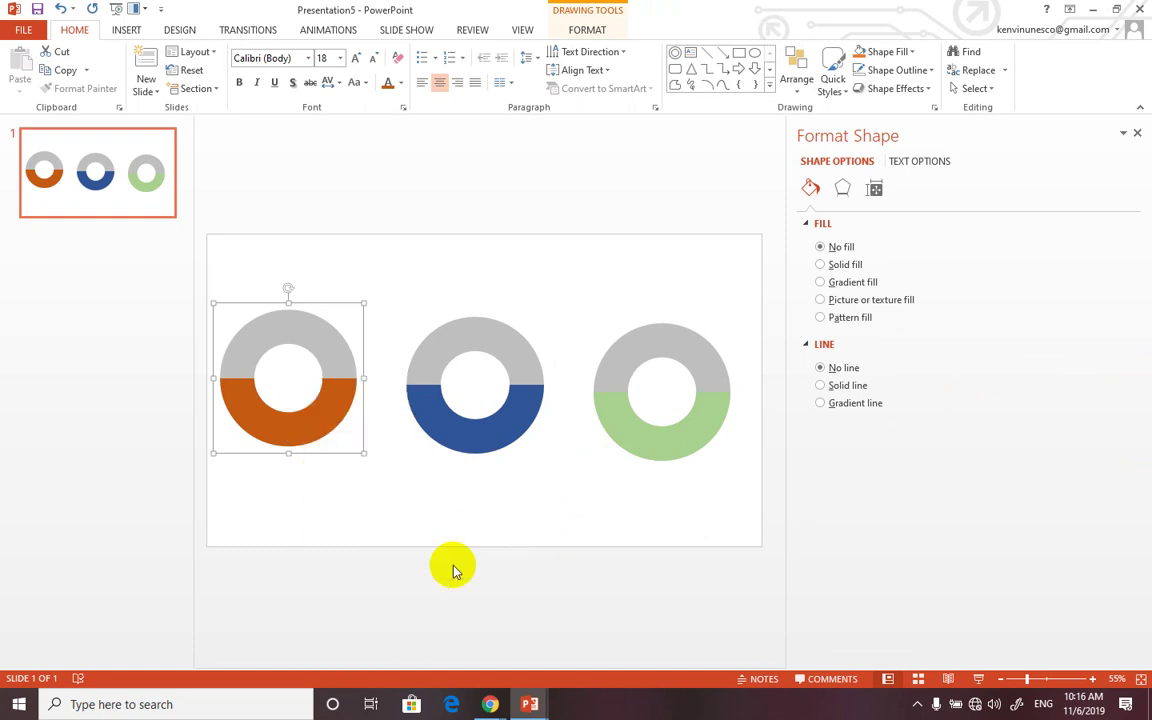
click(360, 473)
click(339, 396)
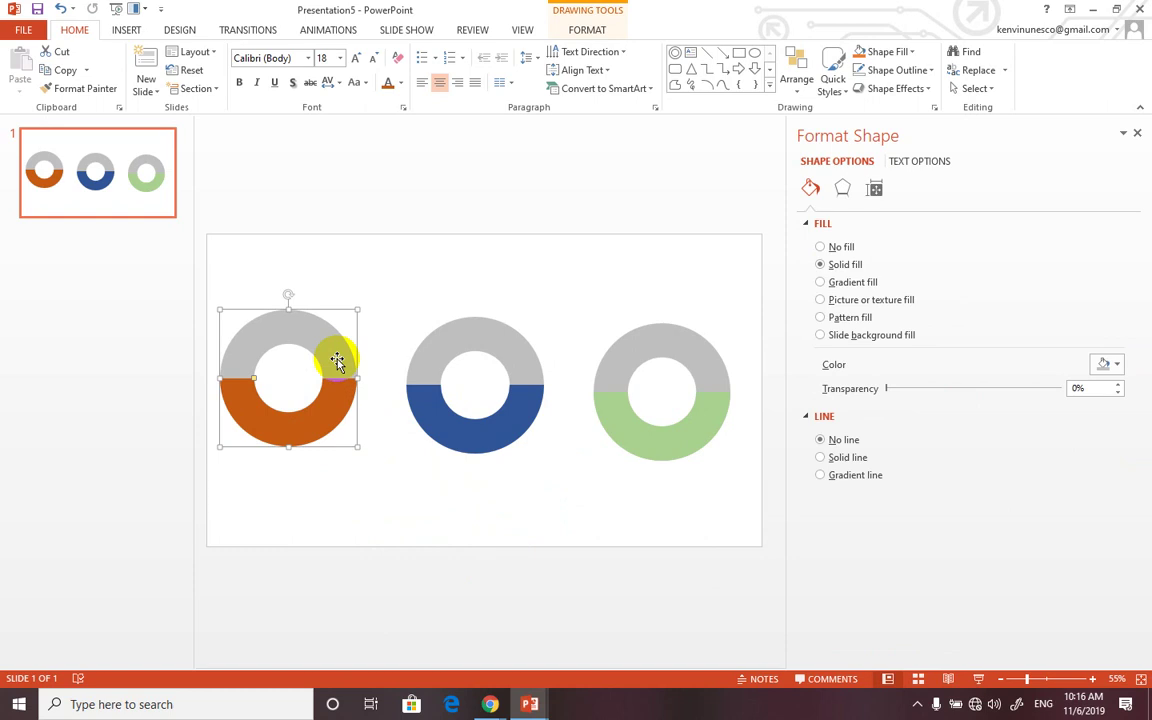
shift+click(476, 346)
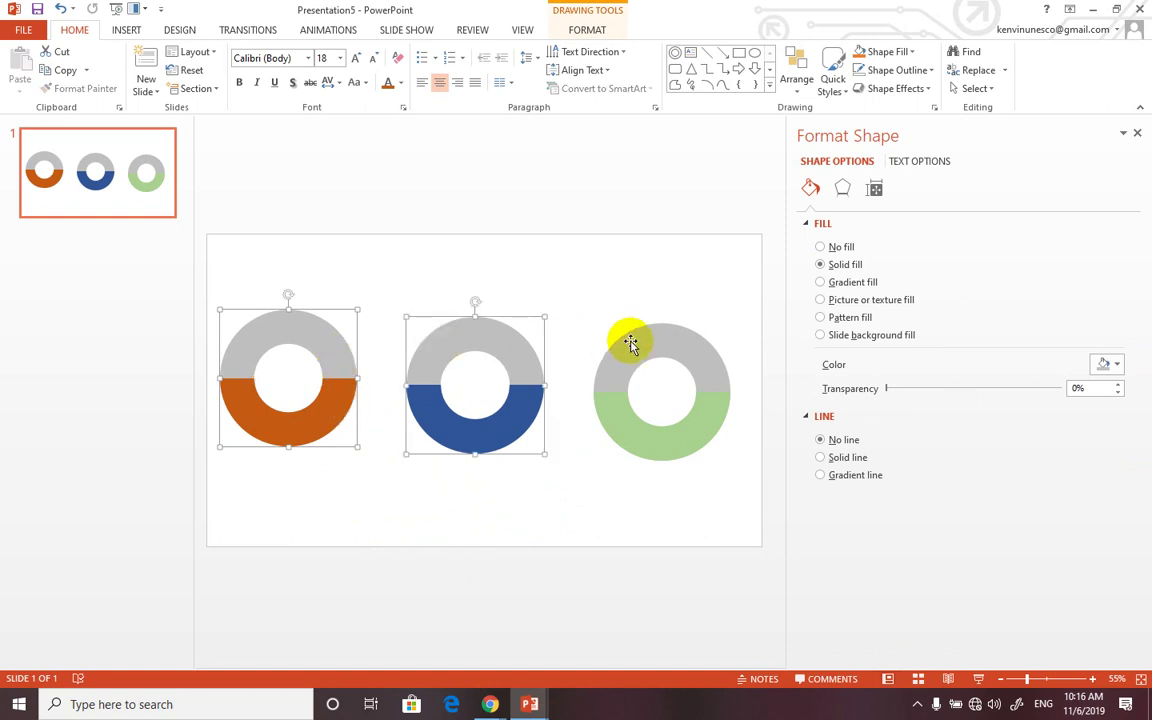
click(609, 283)
click(643, 347)
click(586, 285)
mouse_move(584, 284)
mouse_down()
mouse_move(730, 460)
mouse_move(705, 433)
mouse_up()
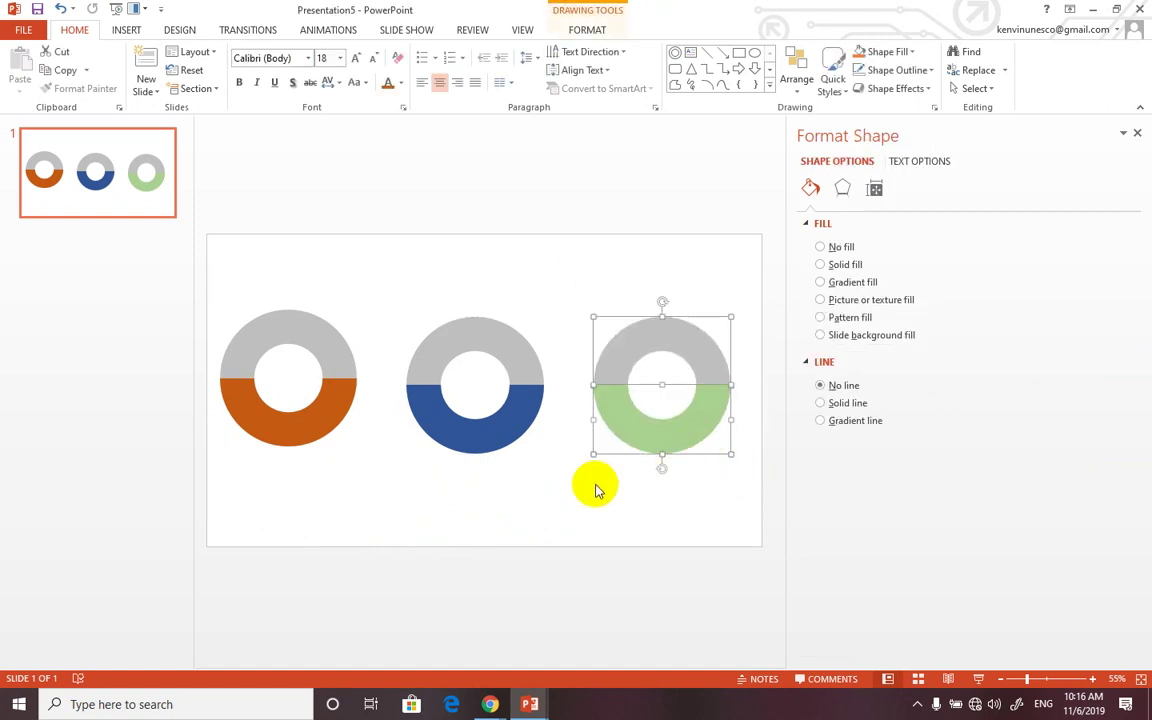
click(175, 287)
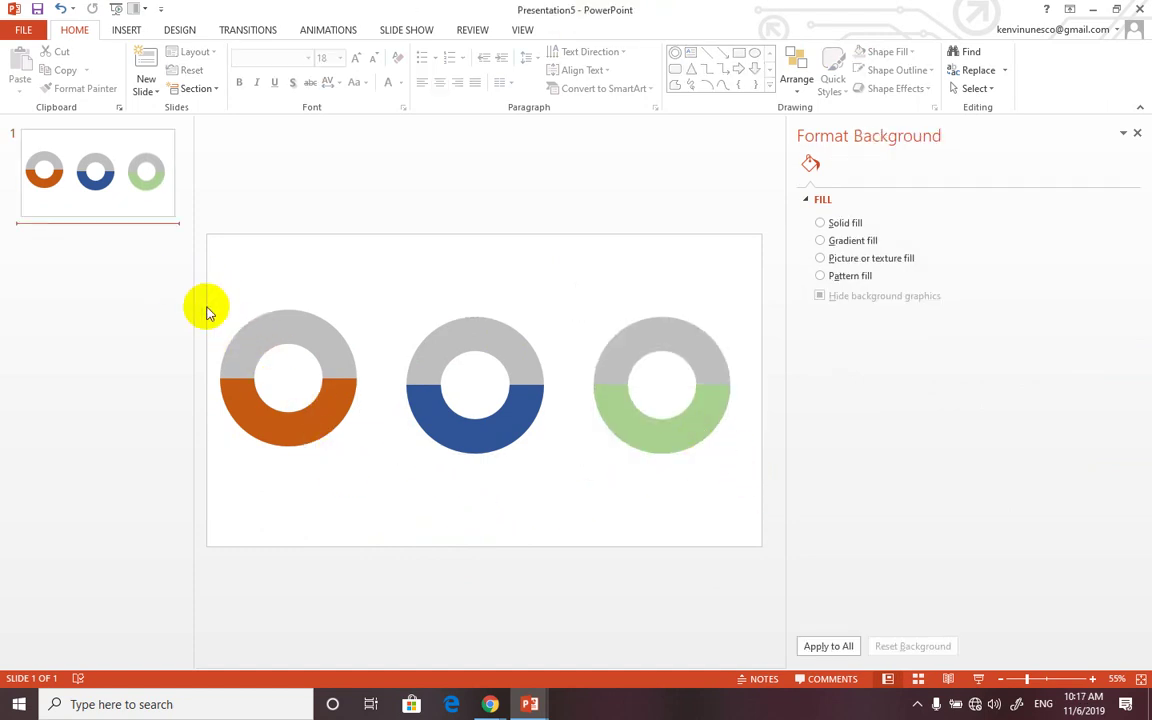
Marquee-select the whole orange gauge and nudge it down level with the others.
drag(198, 288, 377, 495)
drag(339, 404, 339, 411)
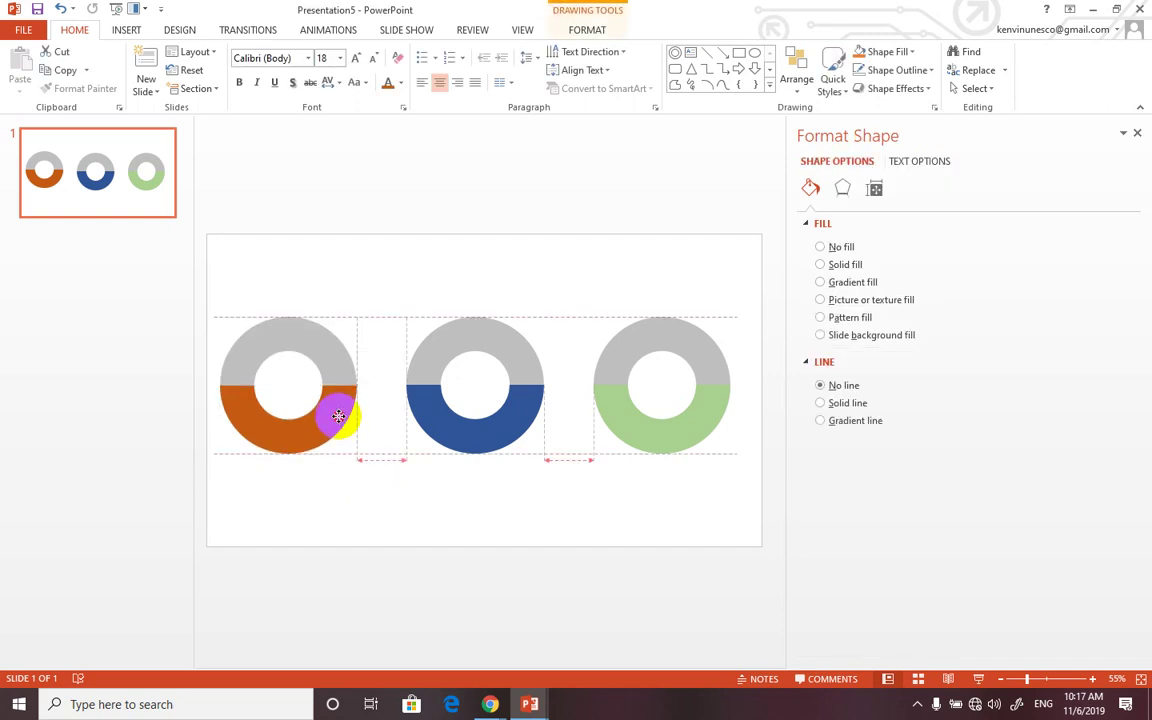
click(385, 532)
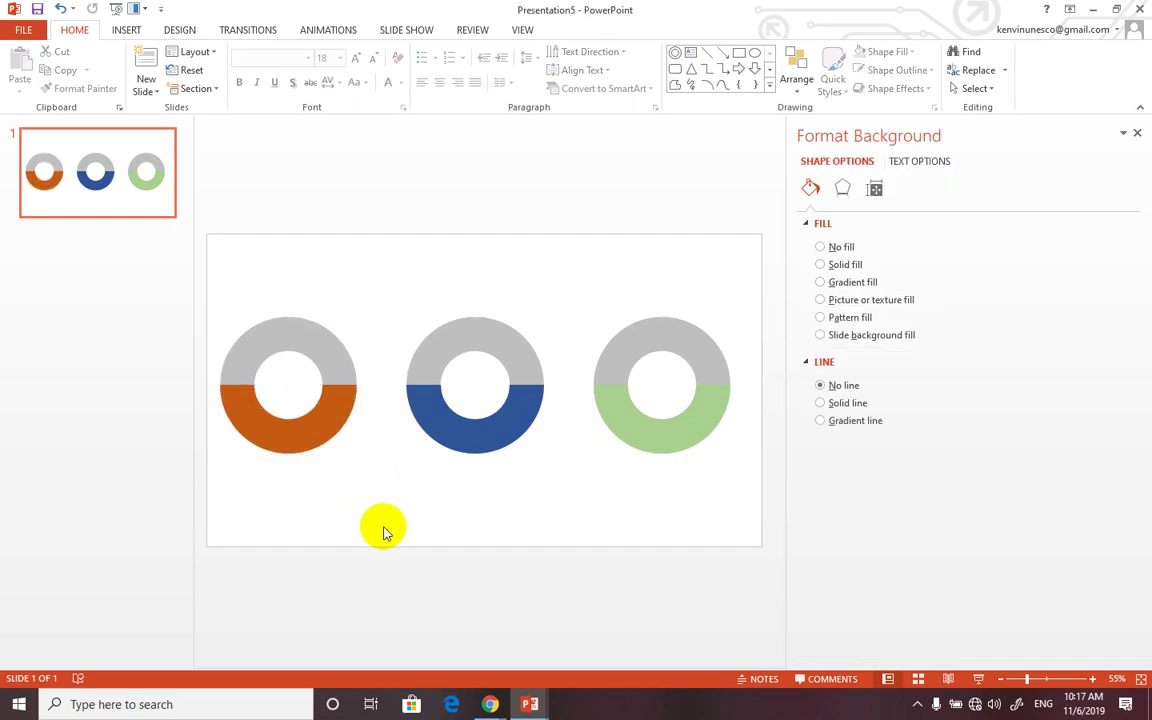
Try moving the orange half and grey ring apart, then undo the moves with Ctrl+Z.
click(331, 421)
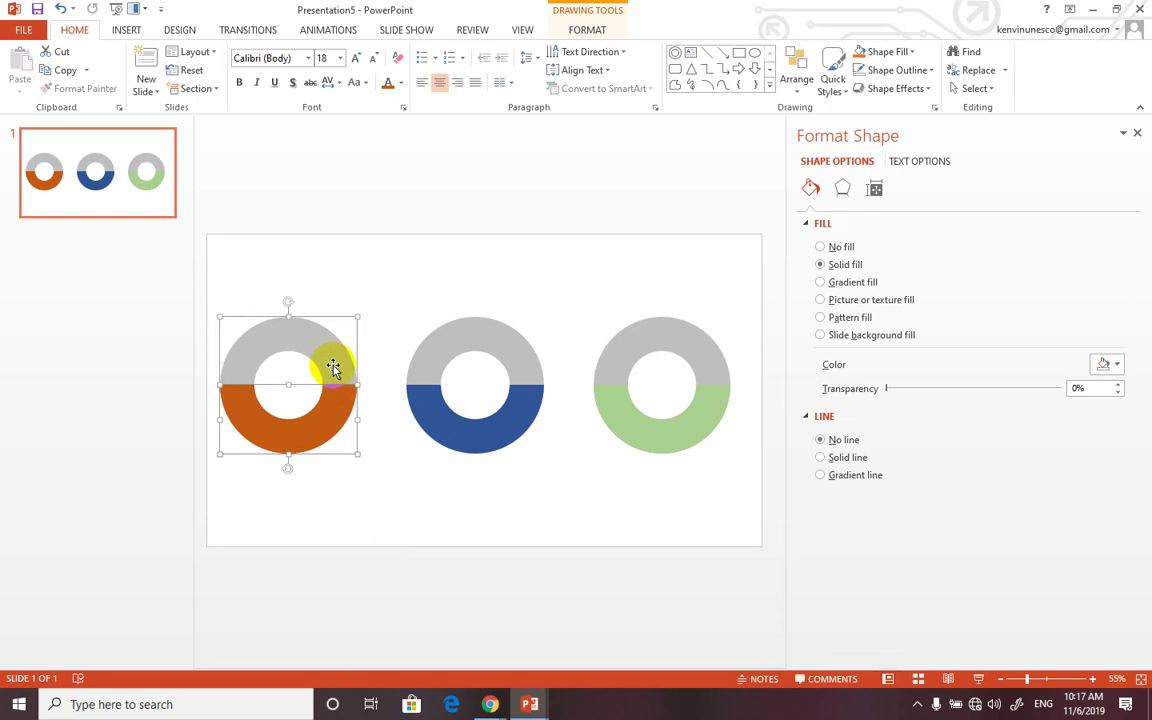
drag(333, 365, 400, 301)
key(ctrl+z)
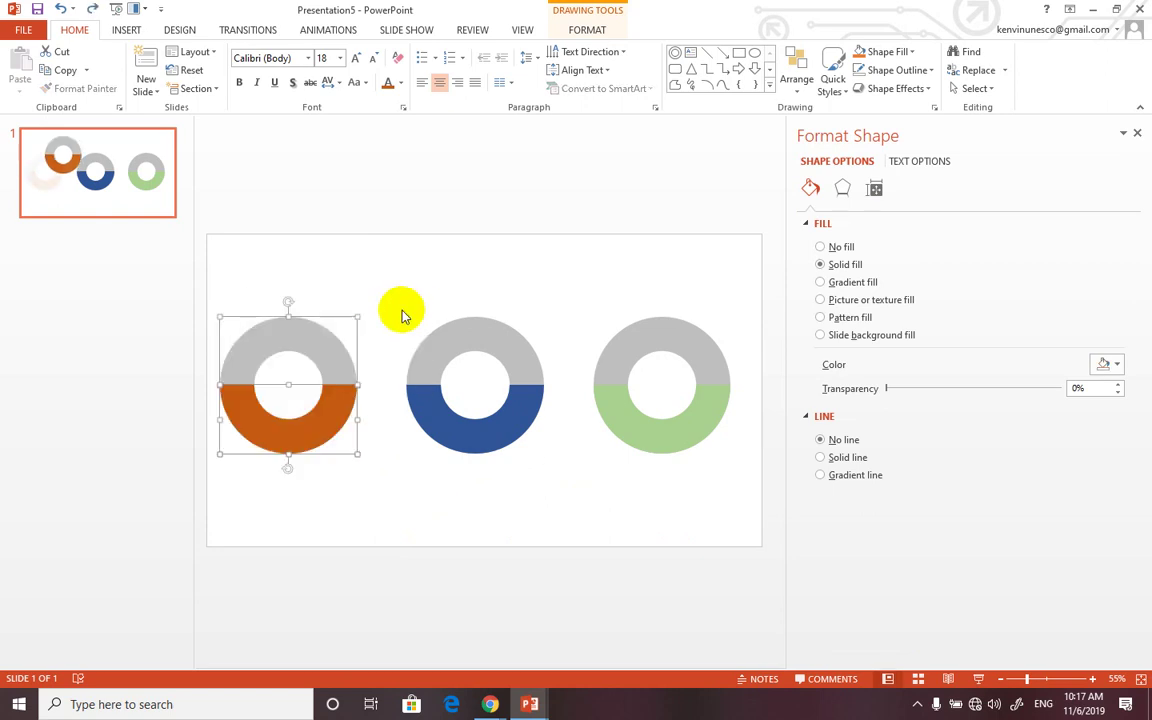
click(417, 303)
click(340, 405)
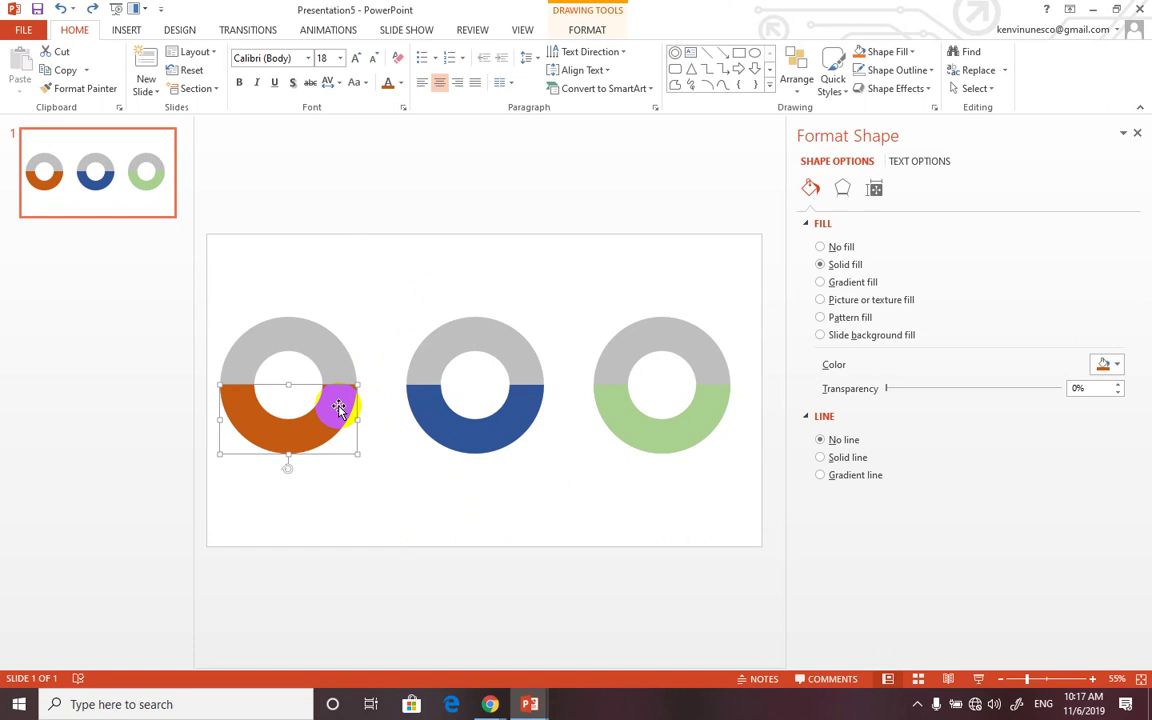
drag(340, 418, 377, 468)
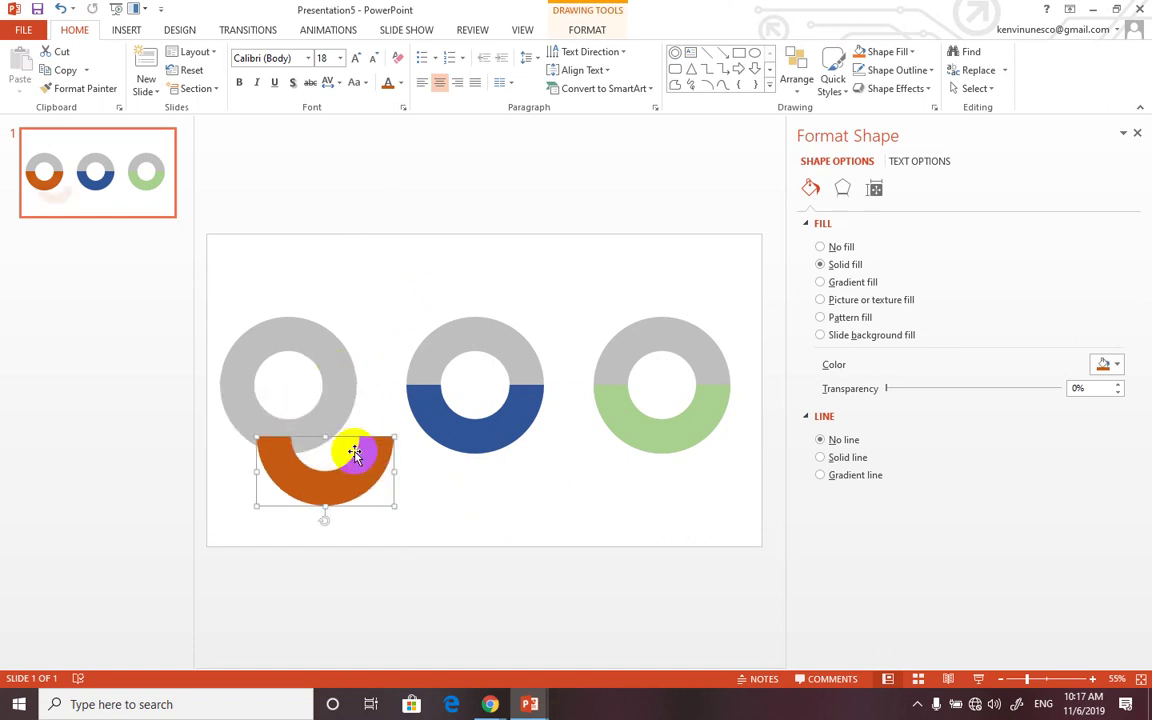
drag(337, 393, 231, 408)
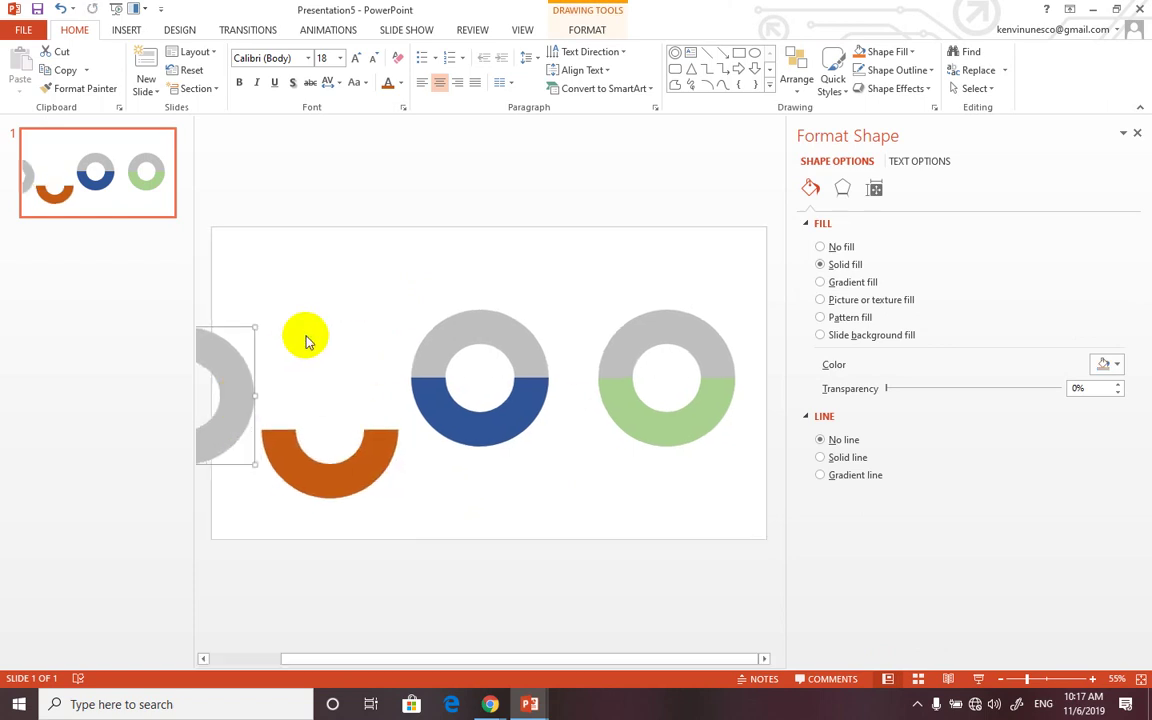
click(303, 334)
key(ctrl+z)
key(ctrl+z)
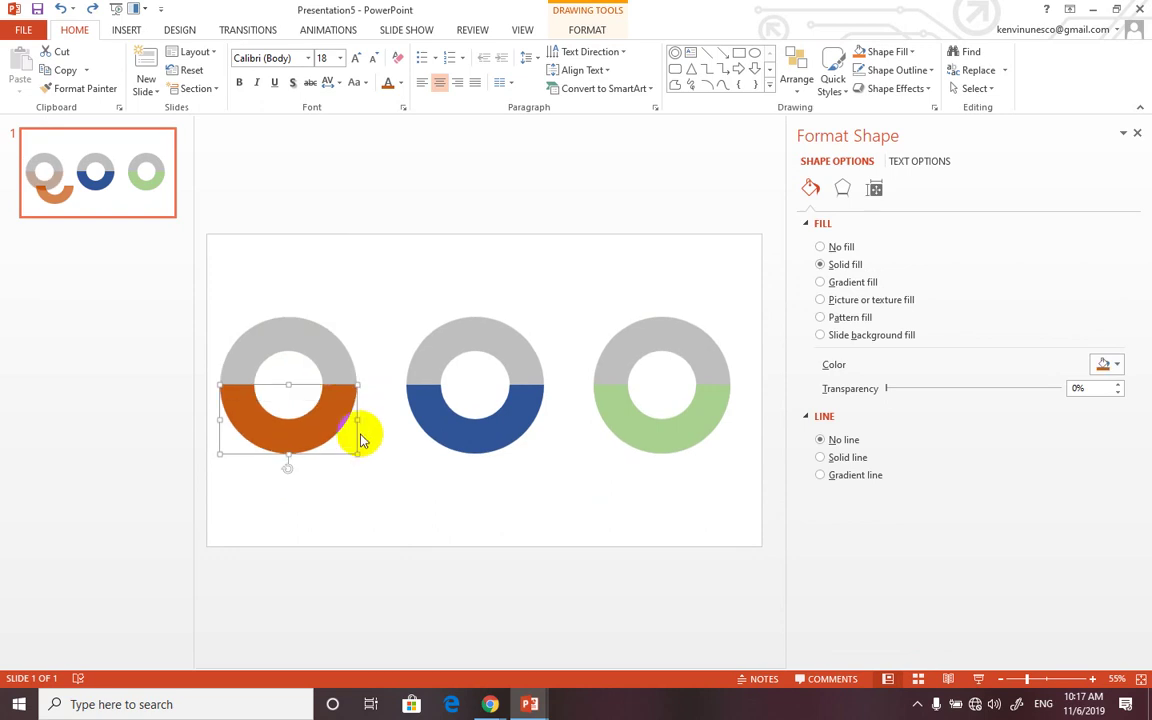
Select the orange half, grey ring and blue half in turn, ending on the orange half.
click(342, 442)
click(334, 423)
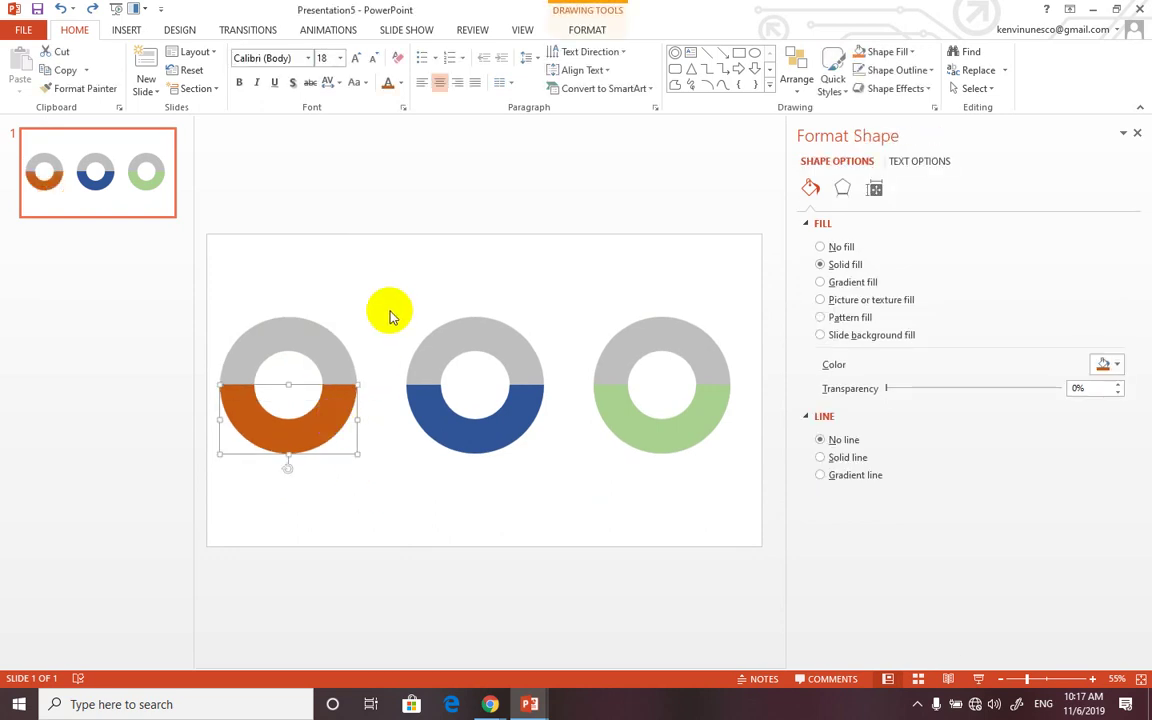
click(317, 344)
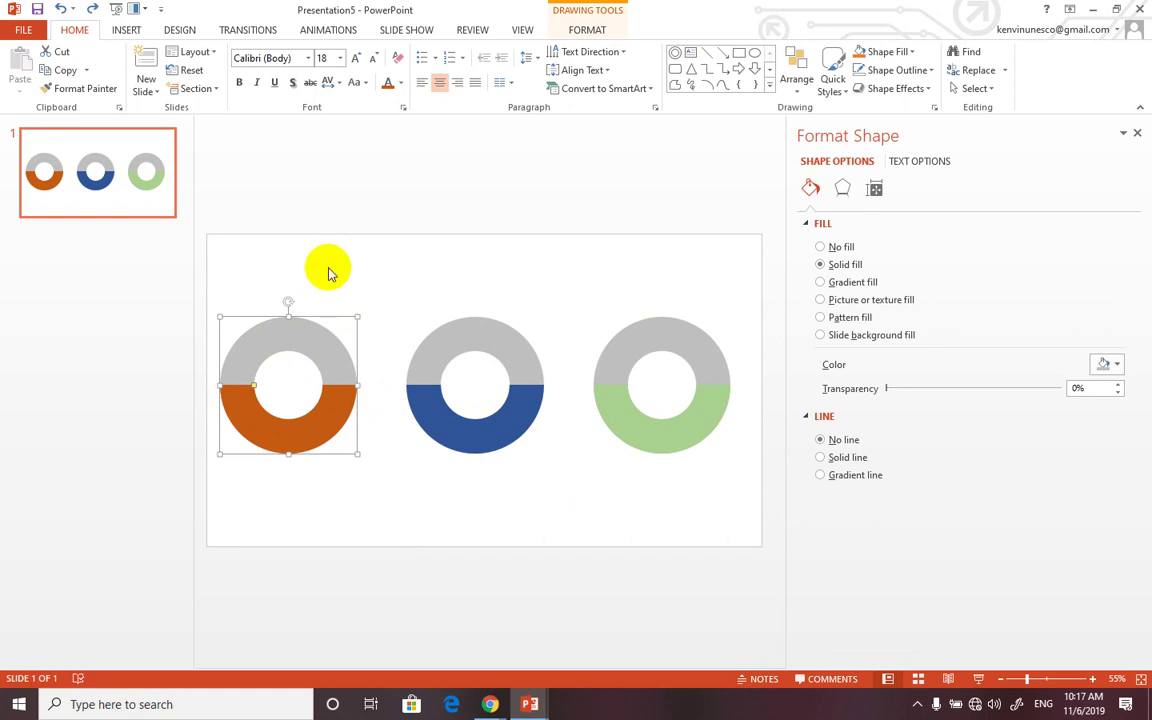
click(340, 436)
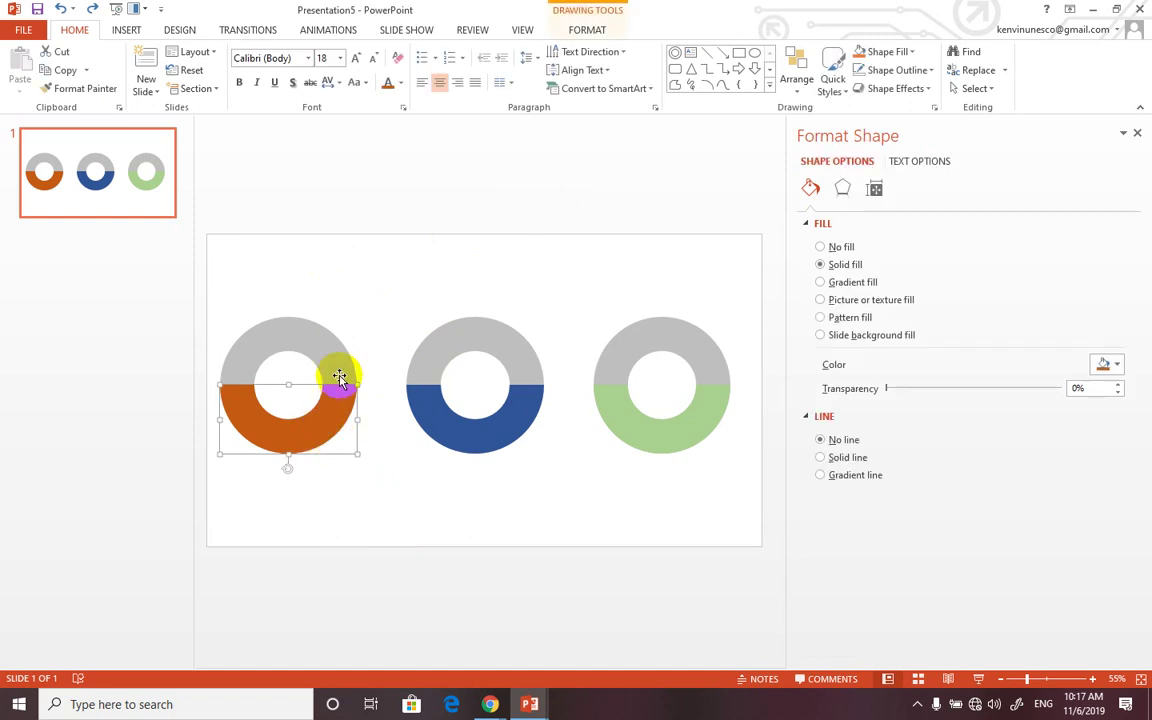
click(438, 416)
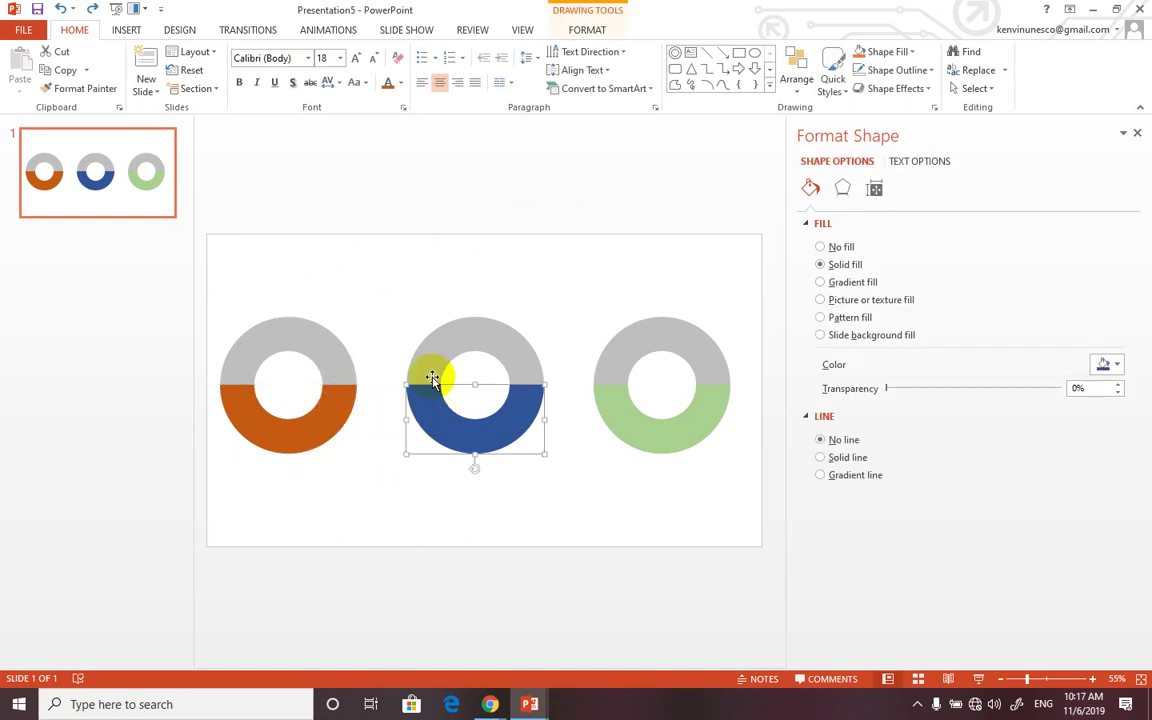
click(330, 418)
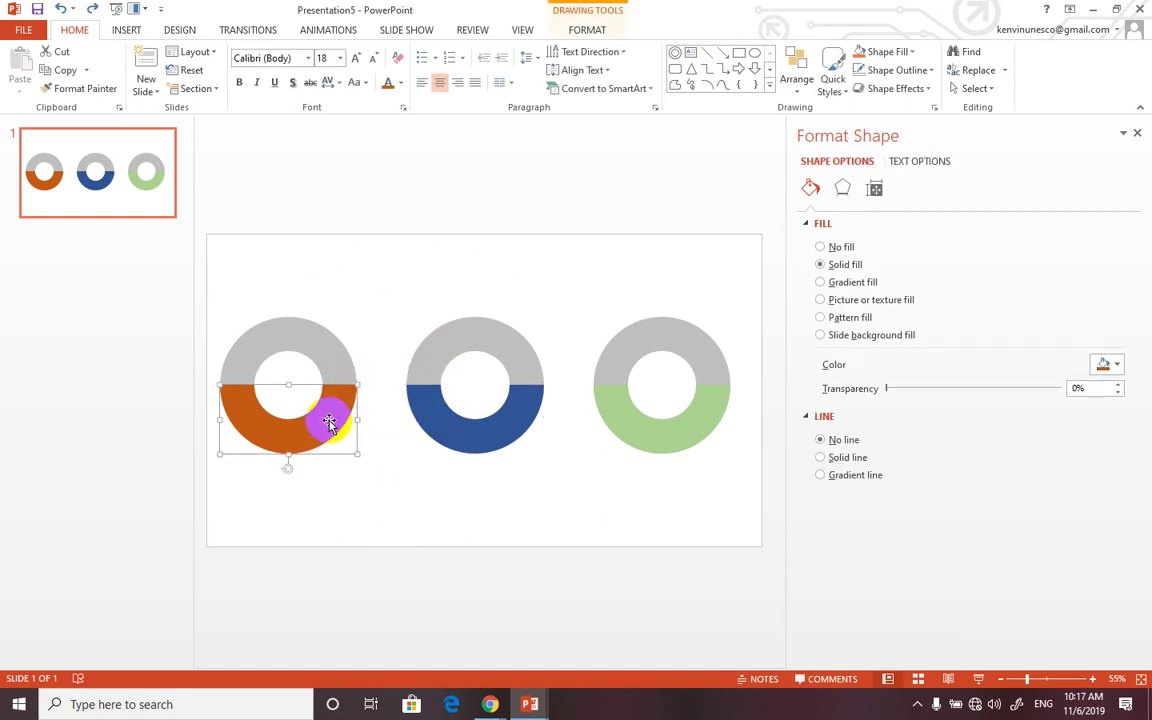
Add a Spin emphasis to the orange half-ring and reselect it after the preview.
click(334, 30)
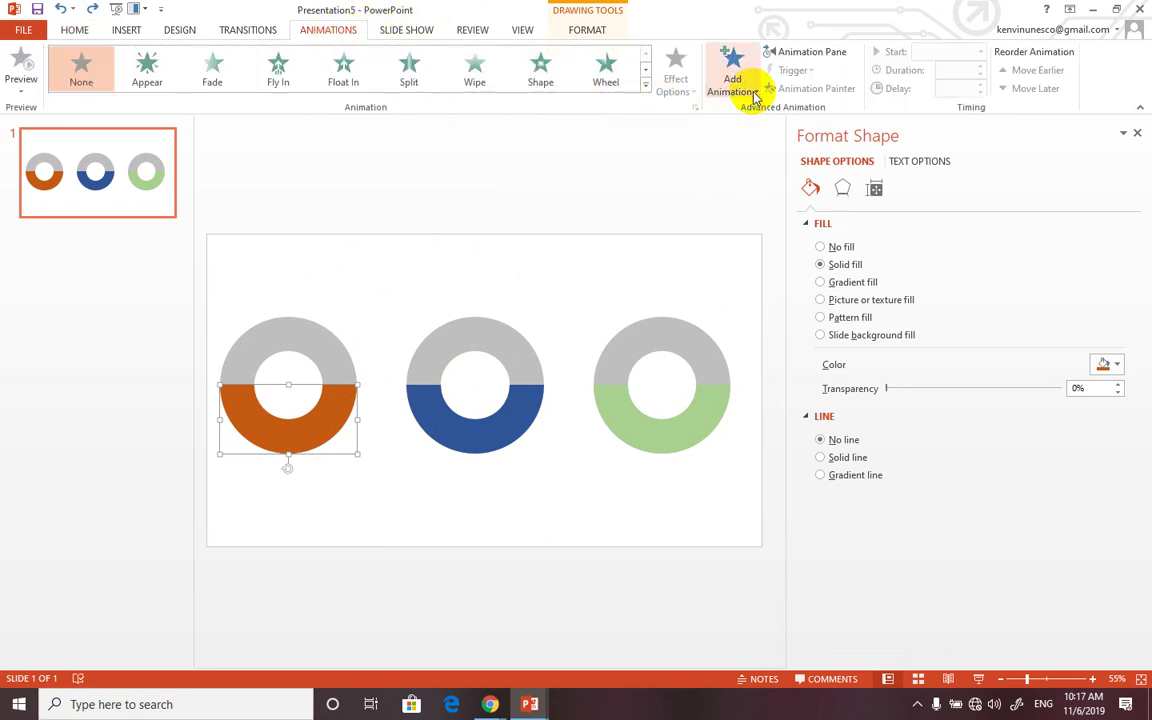
click(755, 95)
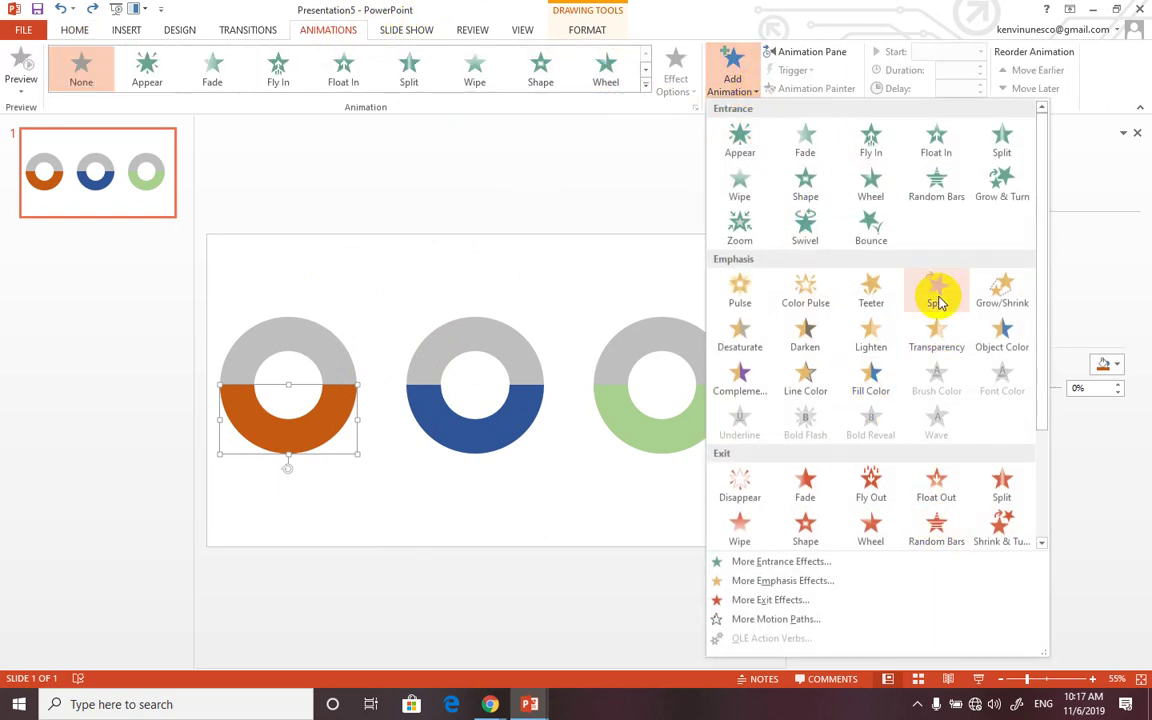
click(938, 296)
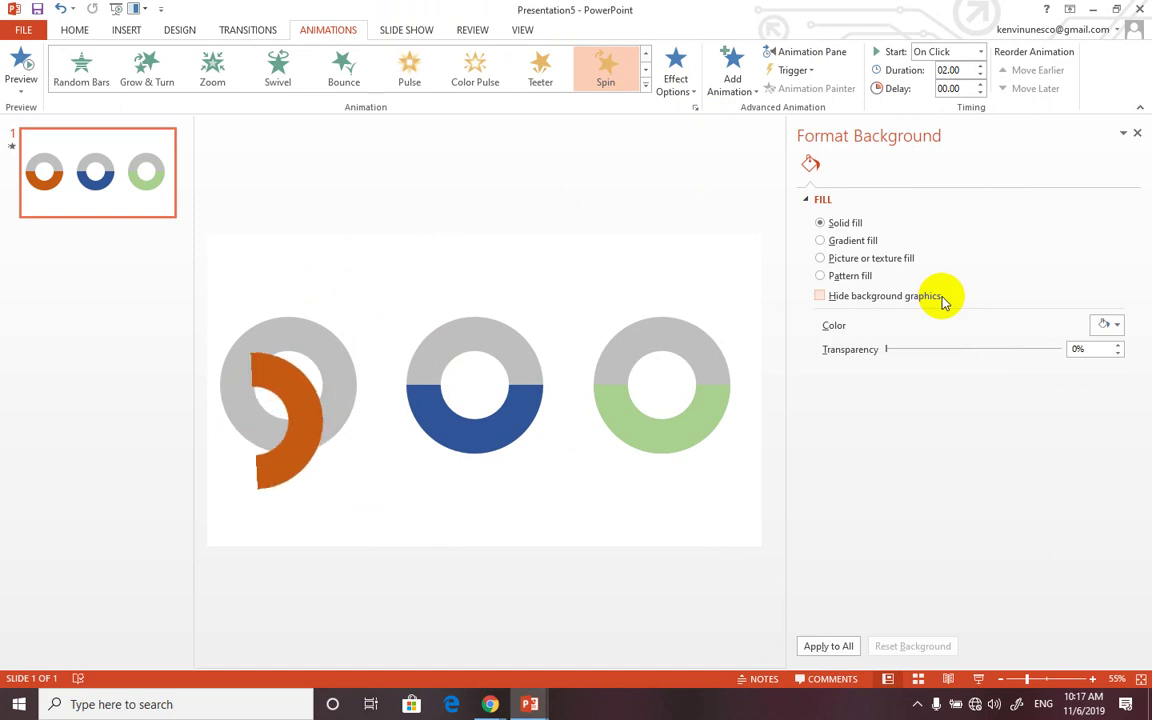
click(308, 436)
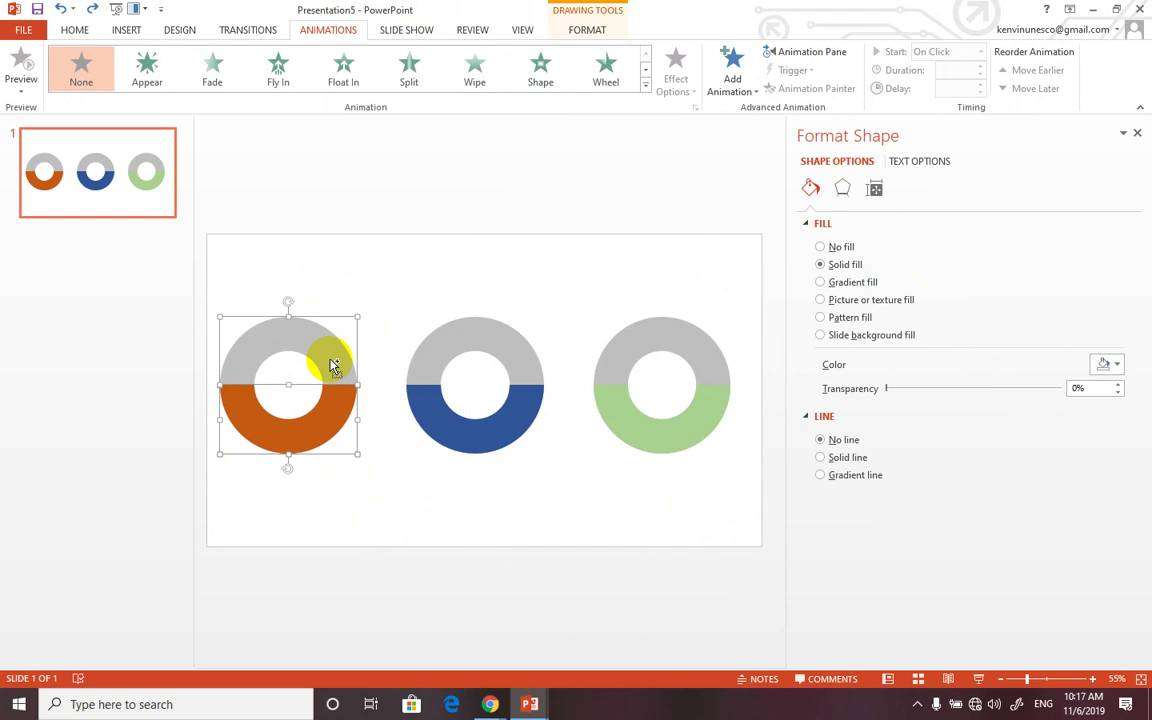
click(357, 500)
Pair the orange half-ring with the left grey ring and align their tops and bottoms.
drag(334, 432, 400, 494)
click(348, 401)
drag(352, 406, 341, 397)
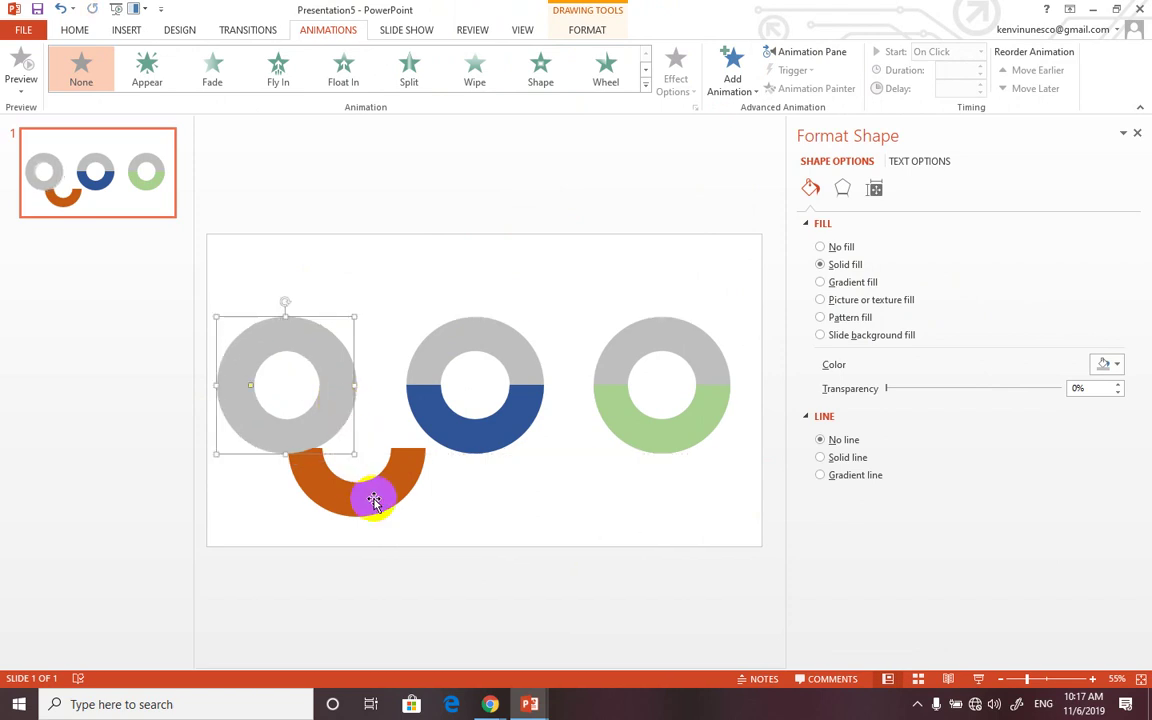
click(333, 467)
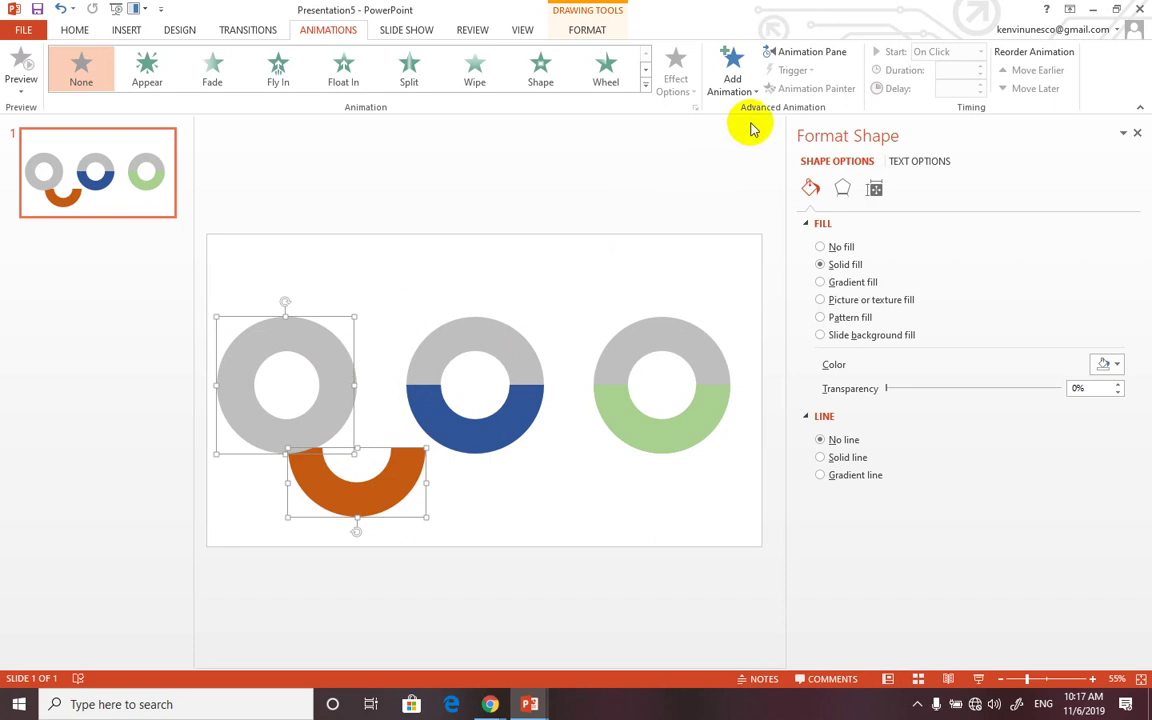
click(607, 31)
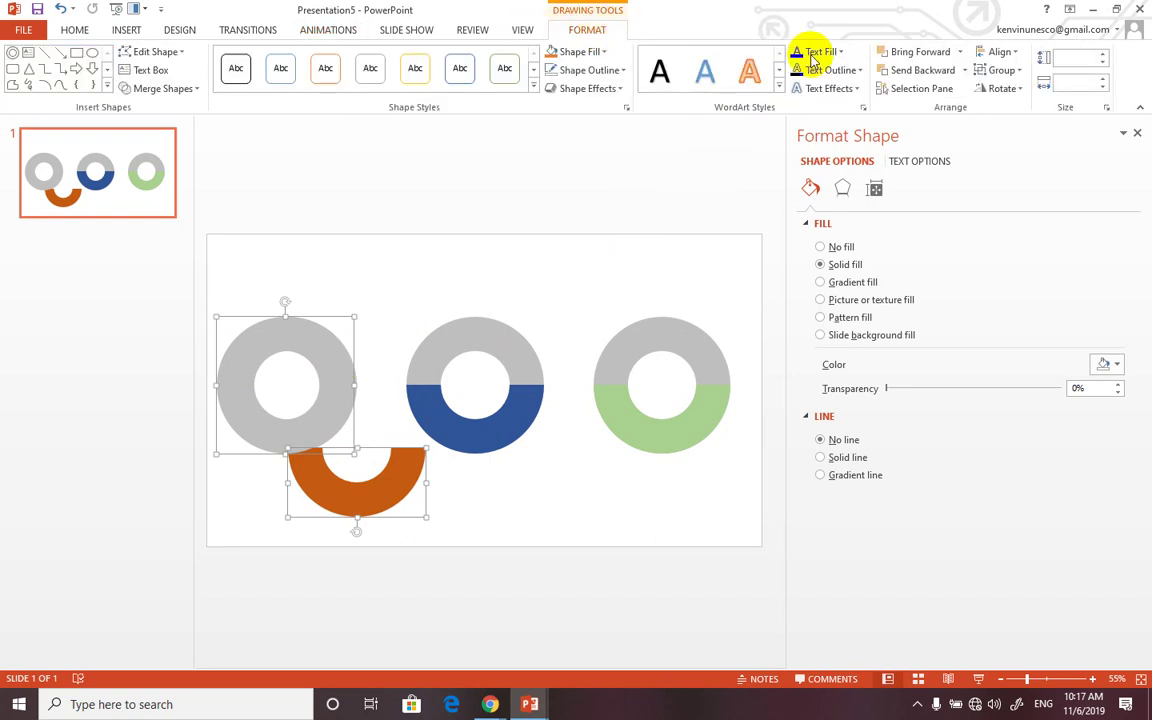
click(996, 52)
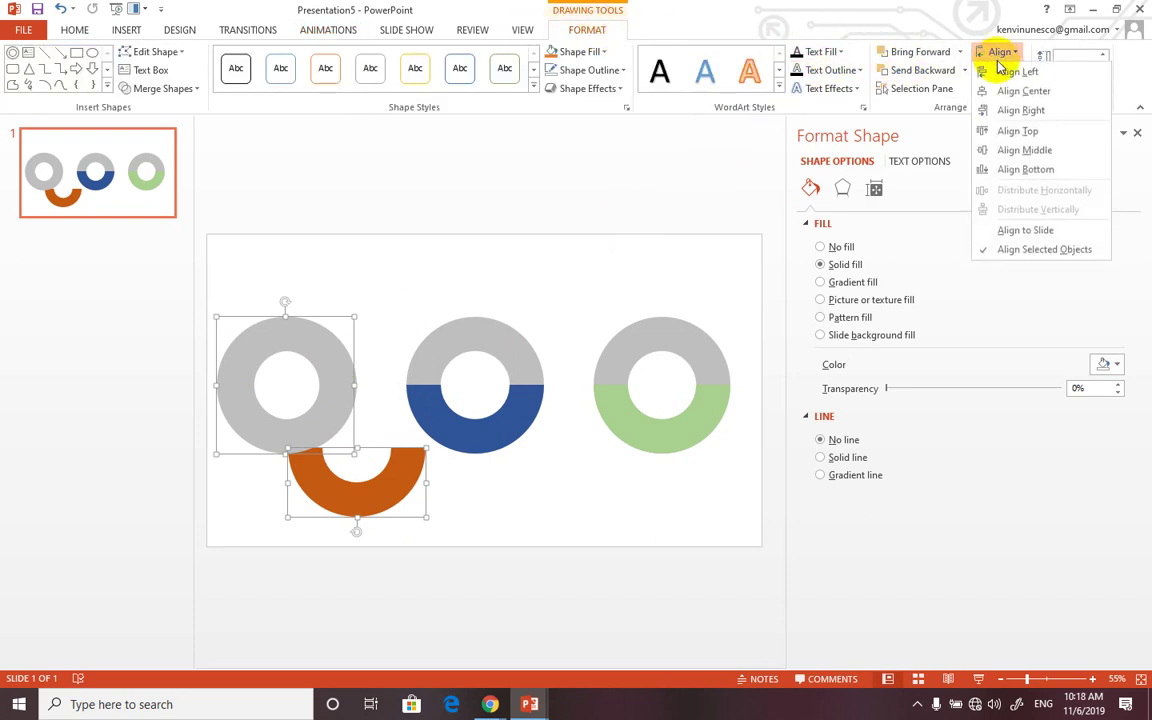
click(1016, 131)
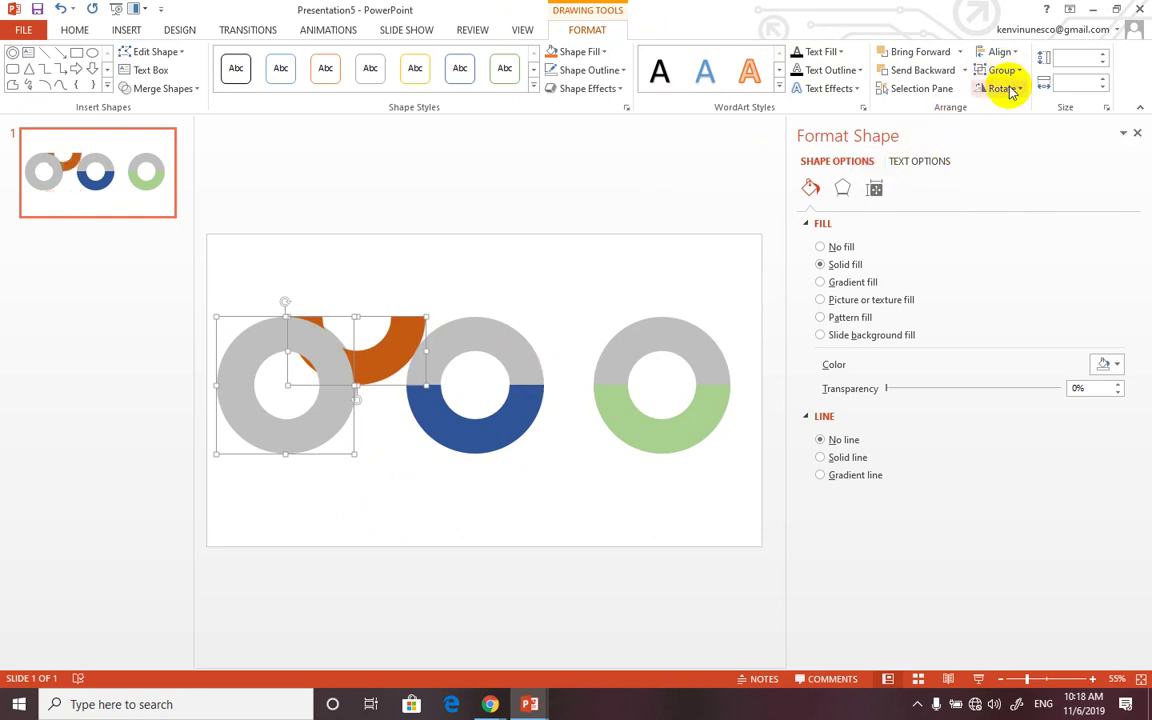
click(1004, 54)
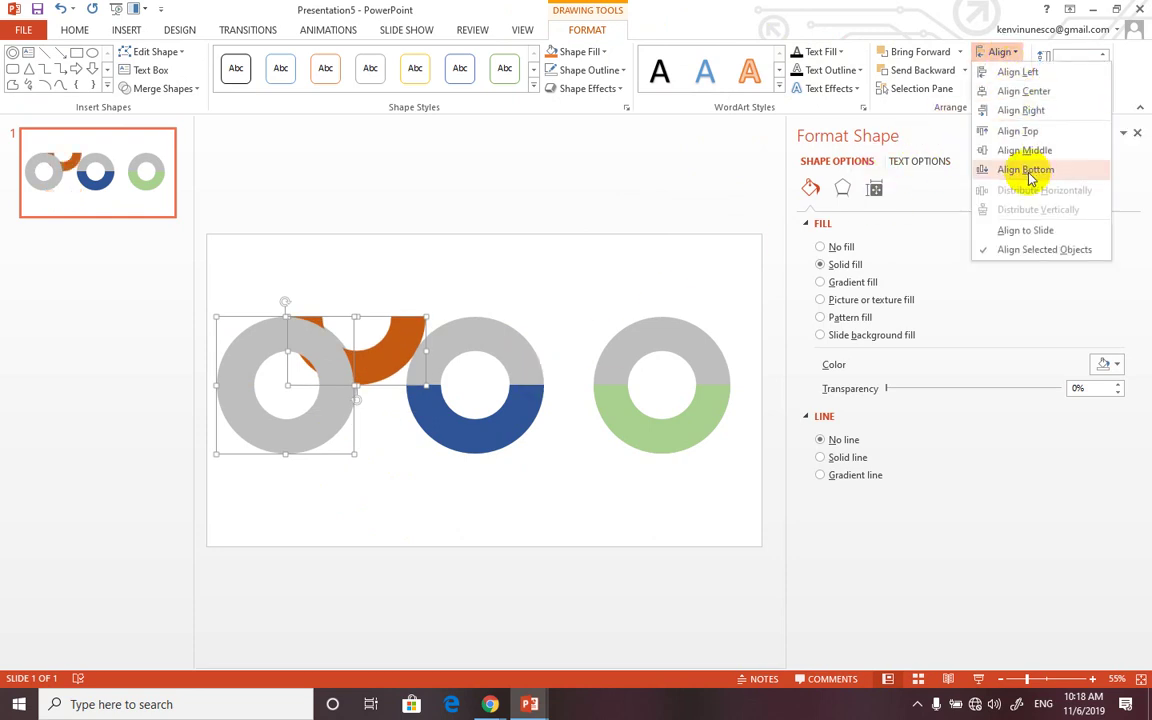
click(1025, 170)
Bring the orange half-ring to the front and move the combined ring back over the left gauge.
mouse_move(396, 432)
mouse_down()
mouse_move(355, 482)
mouse_move(474, 500)
mouse_move(425, 513)
mouse_up()
click(566, 527)
click(467, 507)
right_click(467, 507)
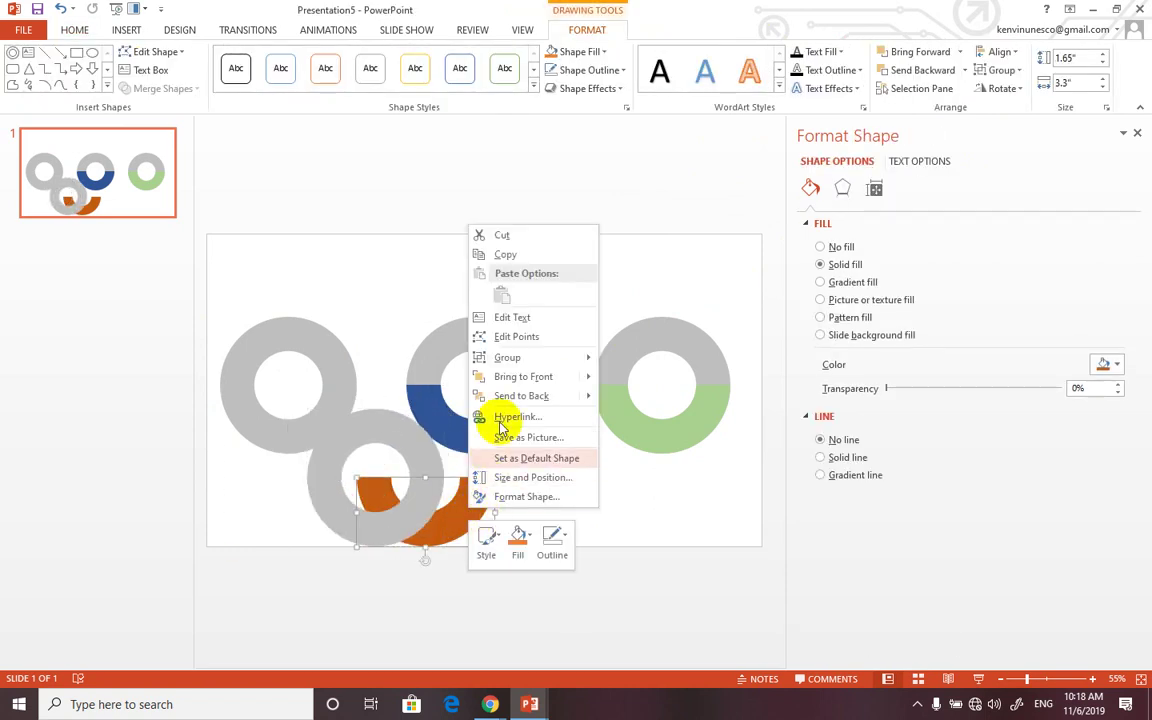
click(620, 380)
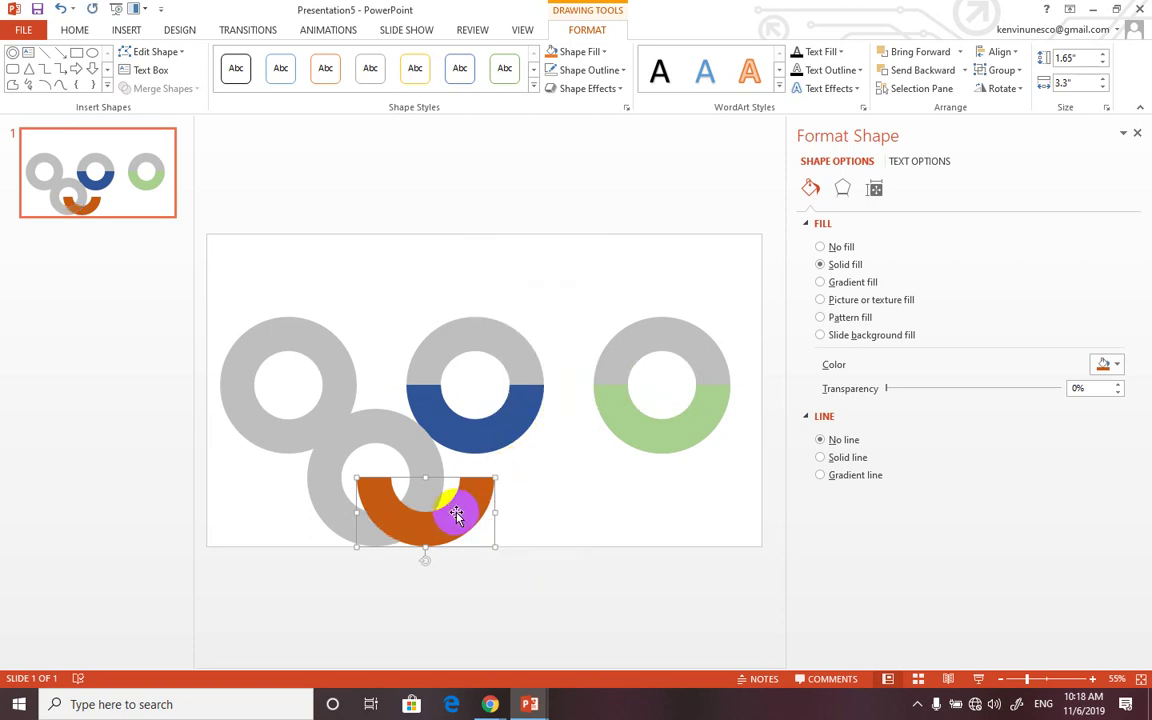
drag(458, 512, 408, 514)
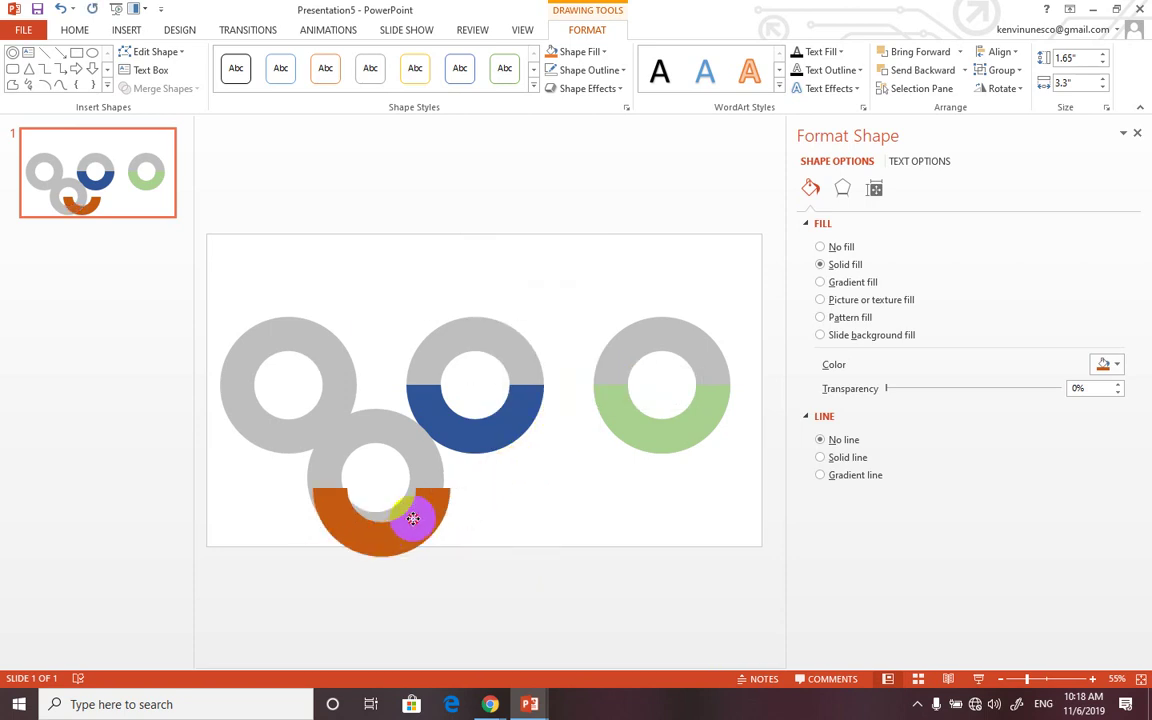
click(428, 468)
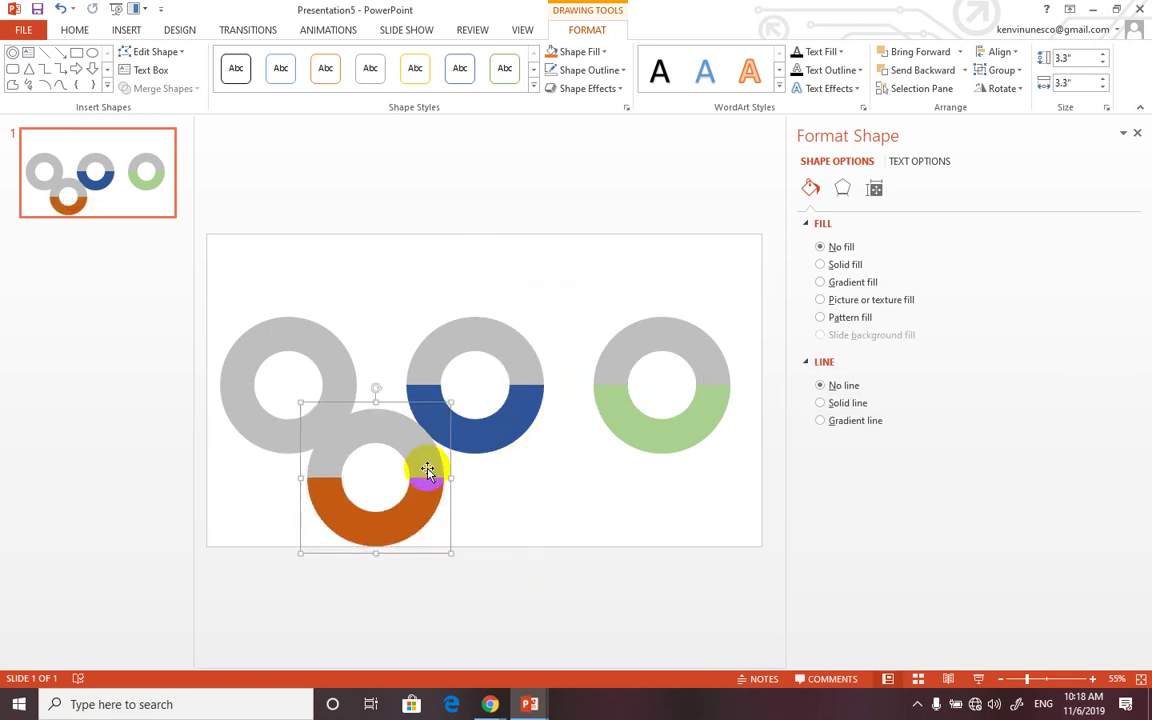
drag(427, 470, 340, 381)
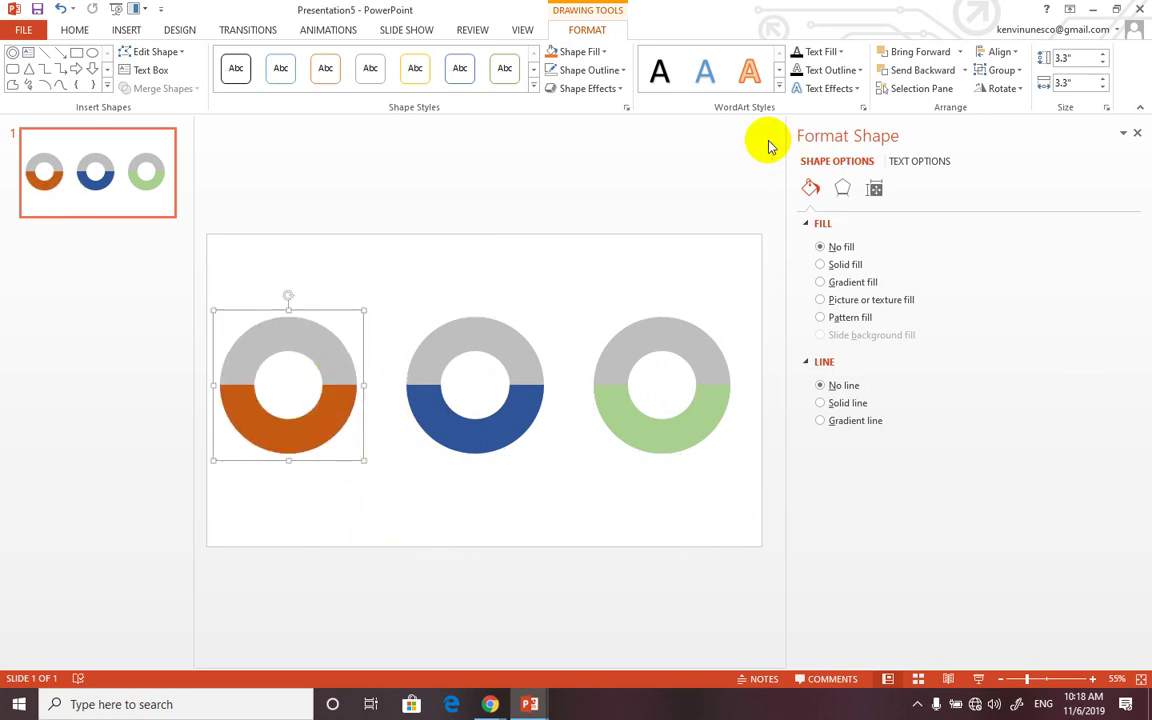
click(326, 29)
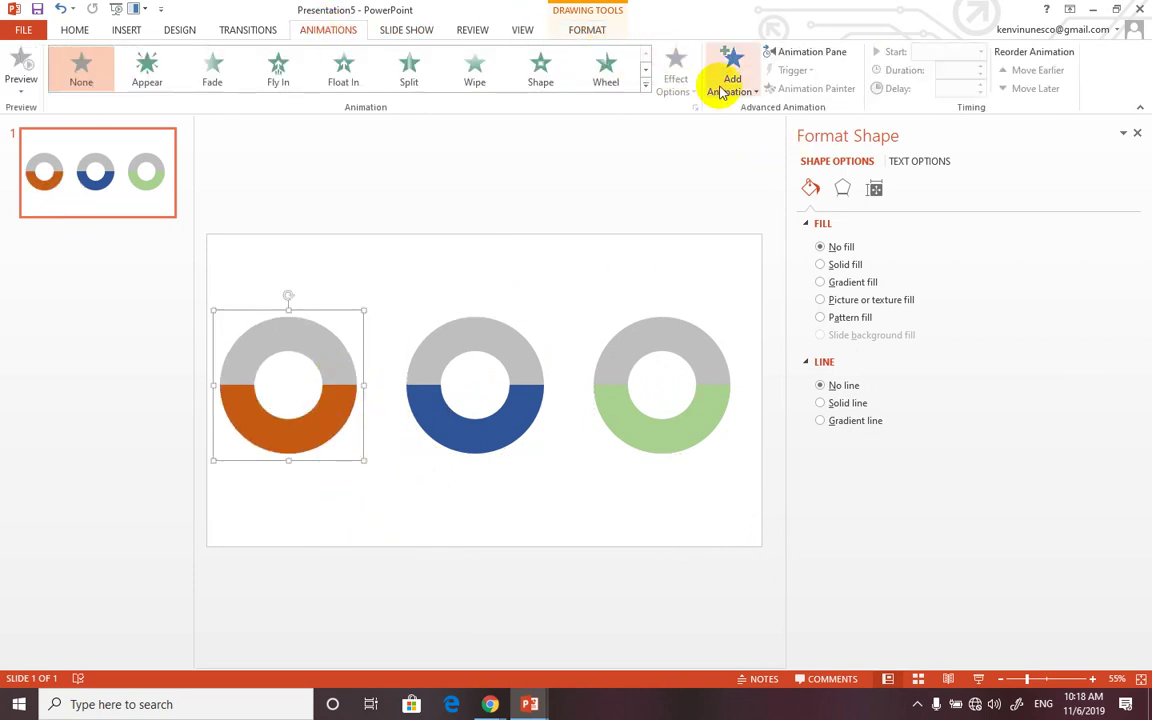
Apply a Spin emphasis to the left gauge group, listed as Group 40 in the Animation Pane.
click(730, 86)
click(937, 292)
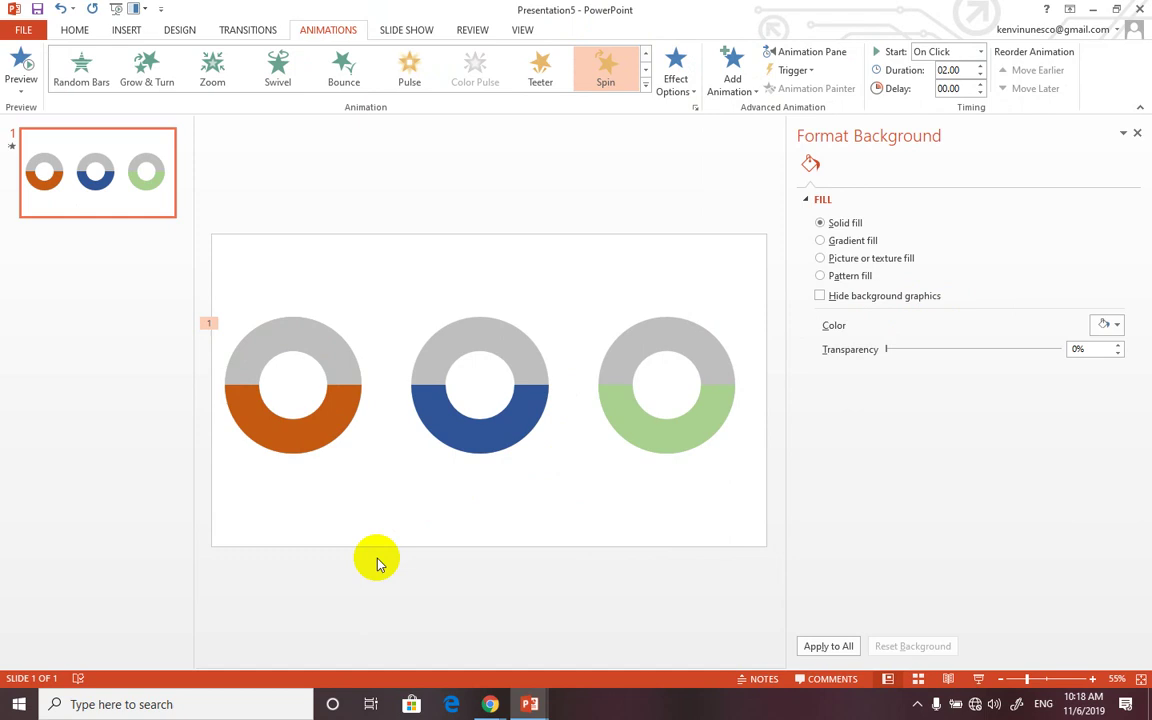
click(315, 428)
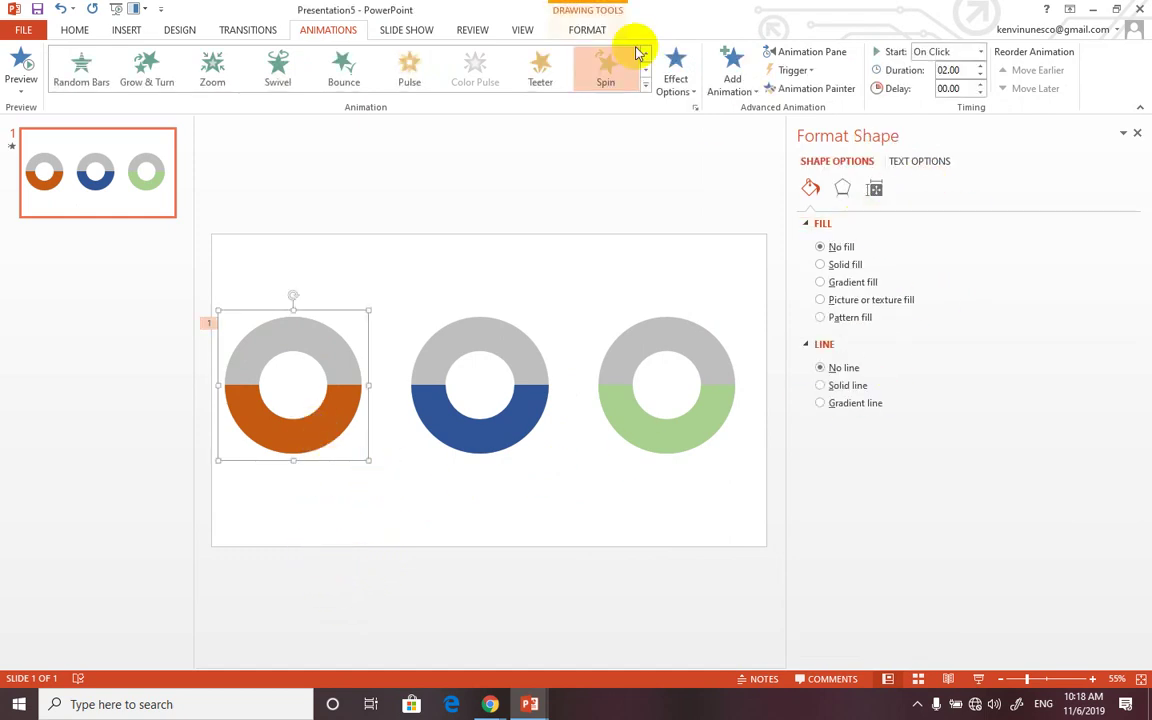
click(812, 53)
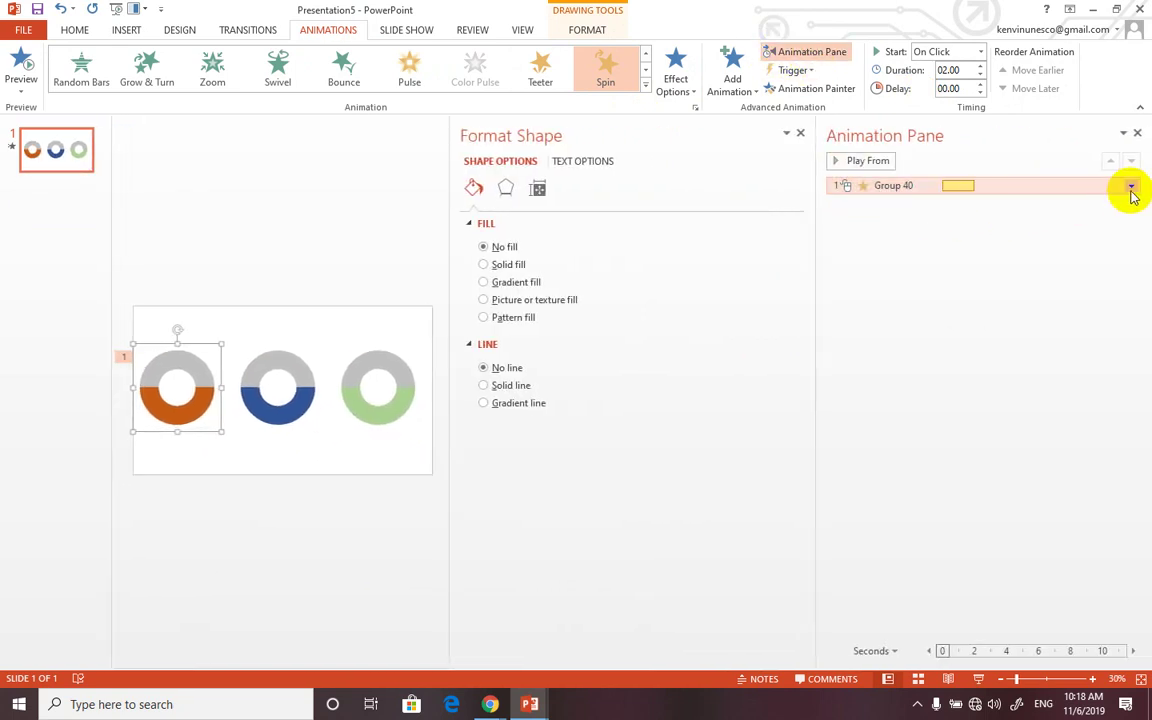
Set Group 40's Spin amount to a custom 135° clockwise and close the Format Background pane.
click(1131, 185)
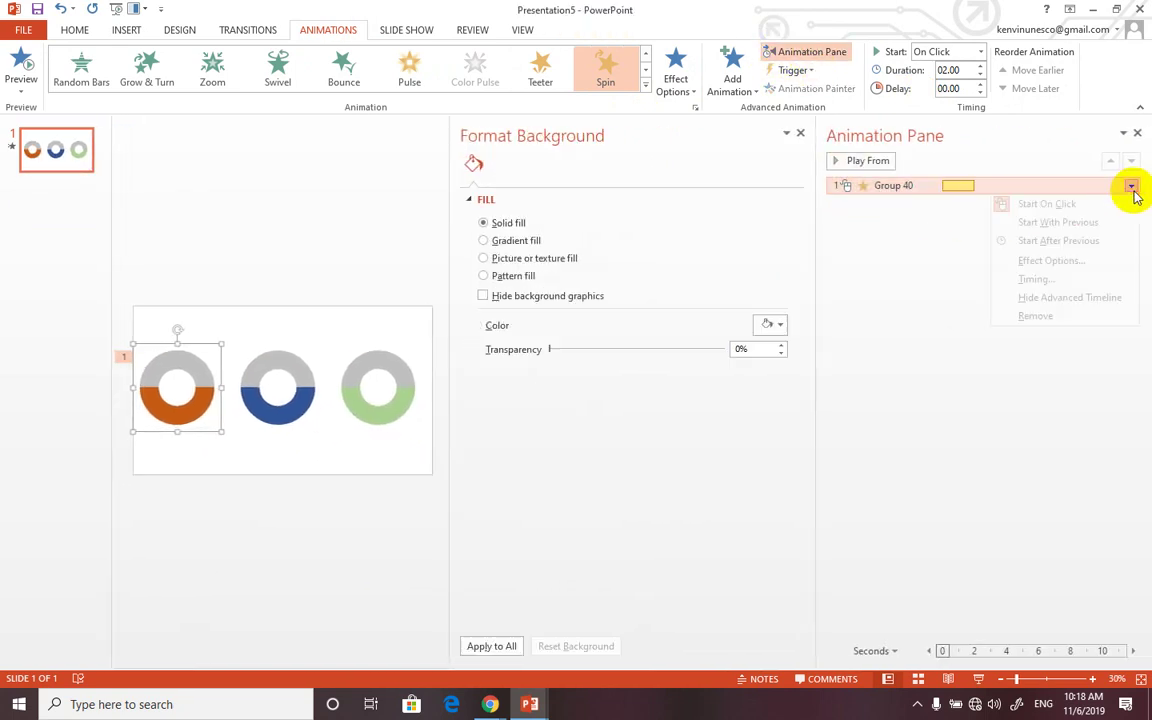
click(1070, 262)
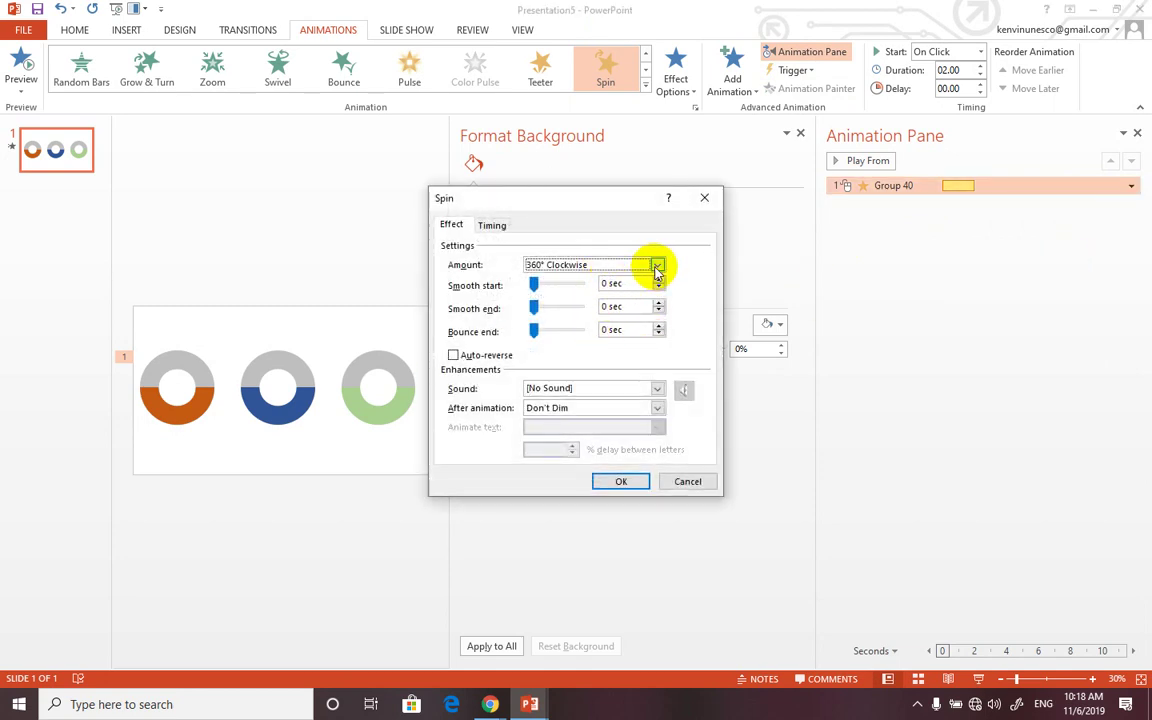
click(657, 266)
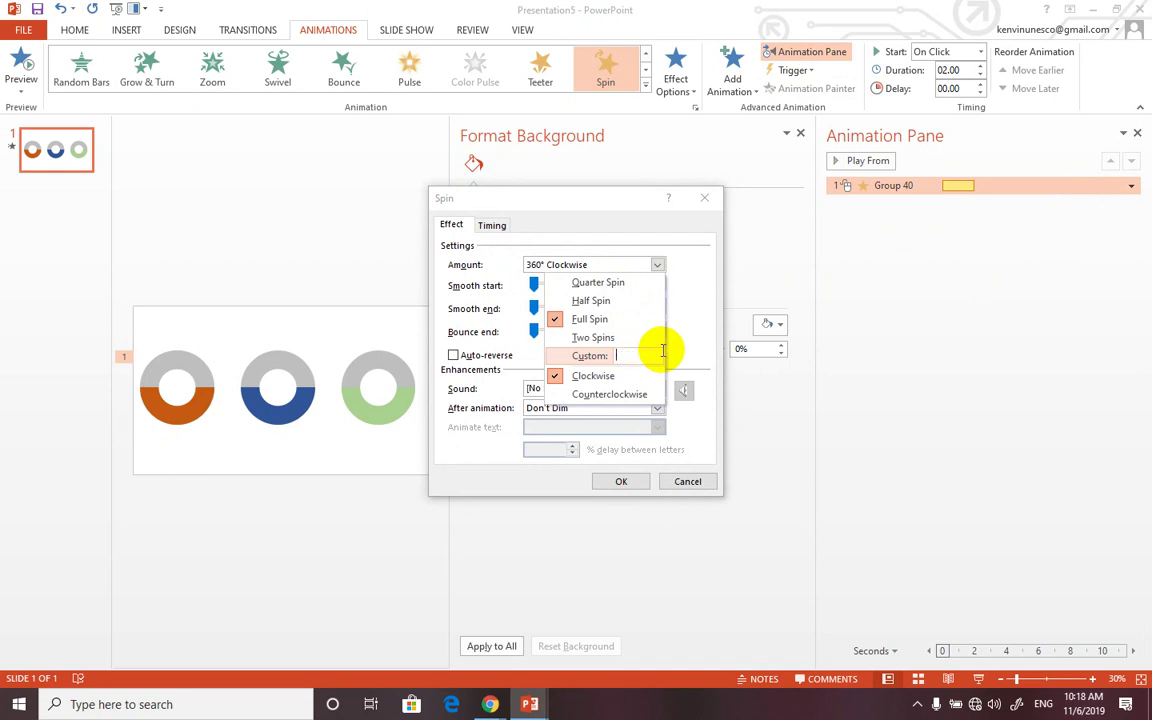
text(135)
key(Return)
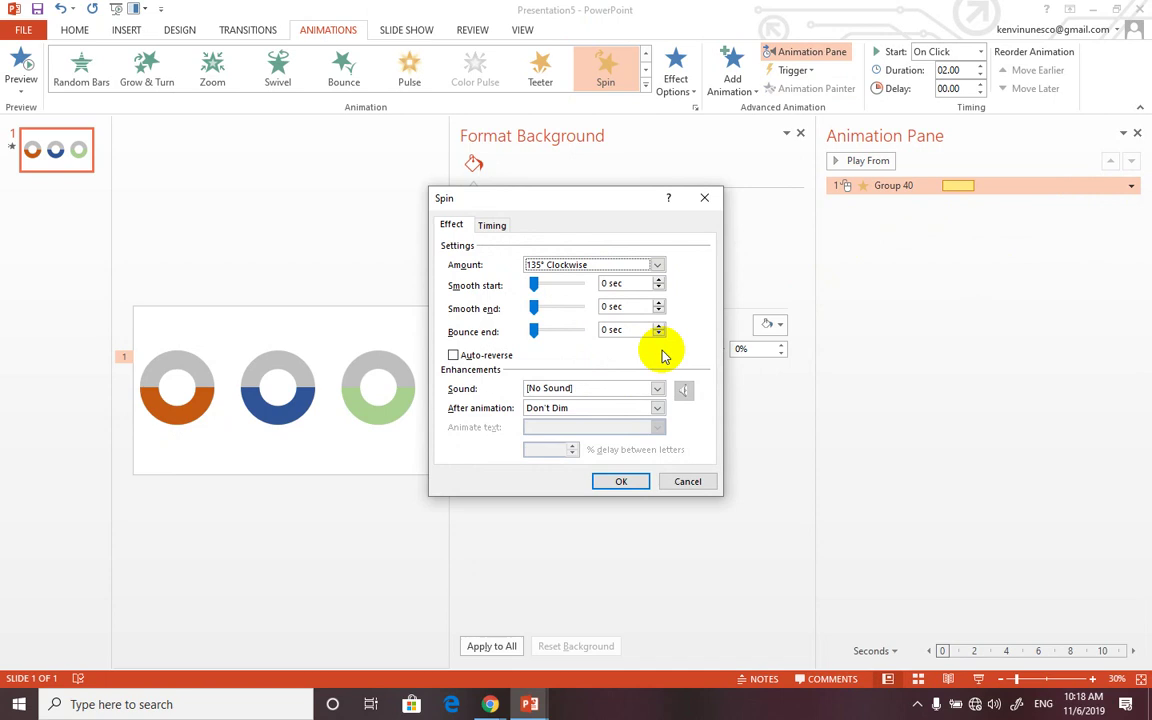
click(617, 482)
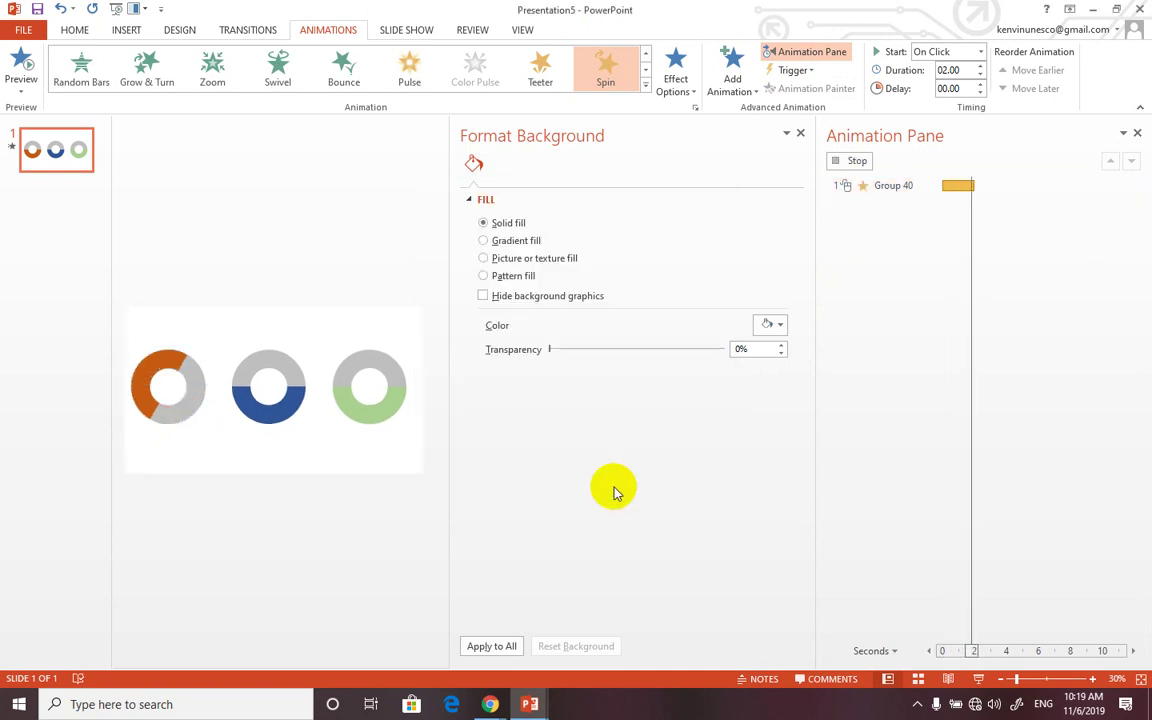
click(801, 133)
Select the blue gauge and shift it down and to the right.
click(442, 272)
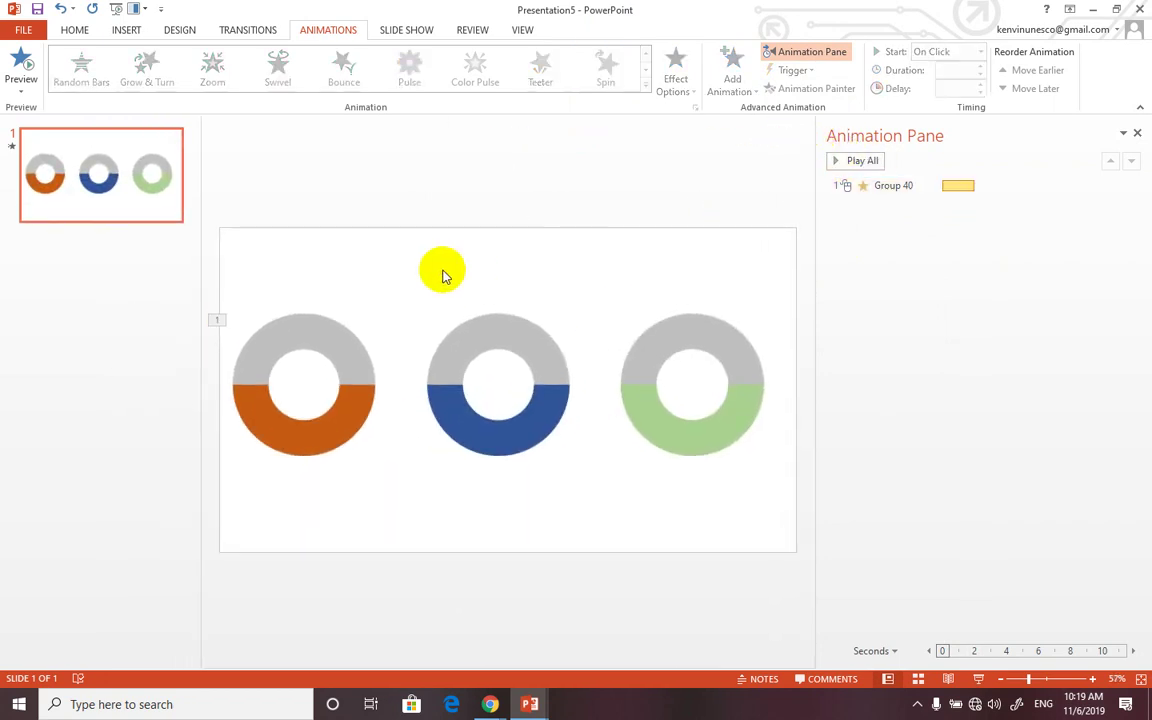
drag(415, 268, 758, 496)
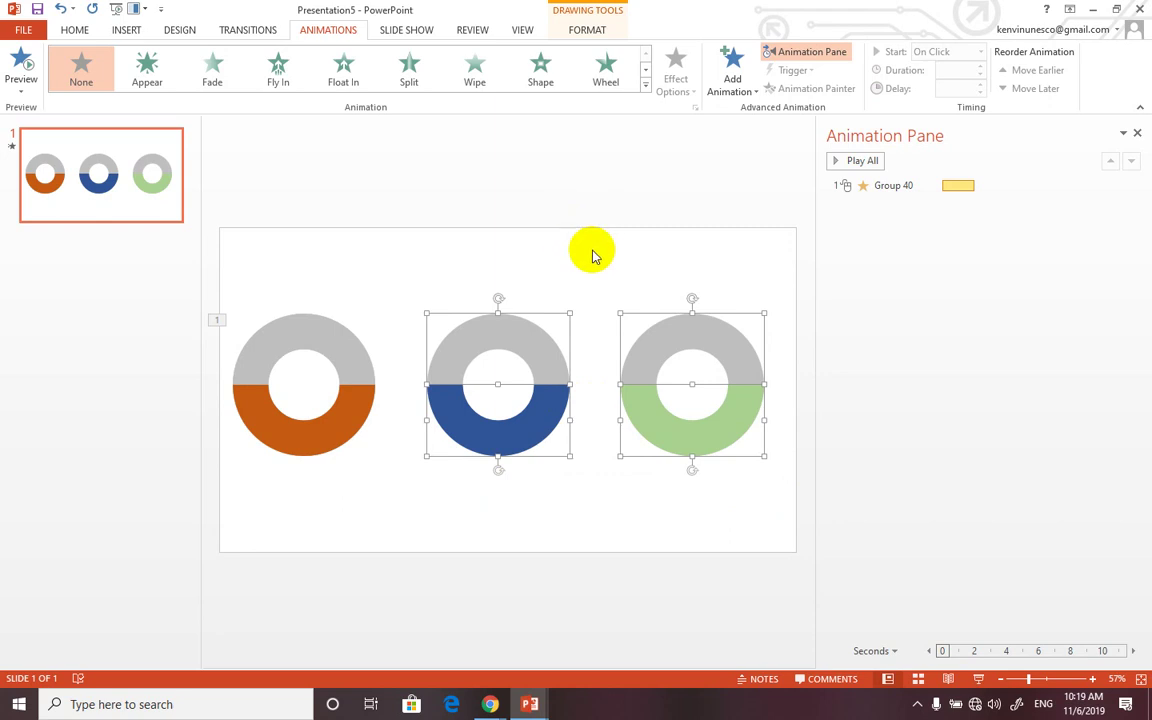
click(591, 281)
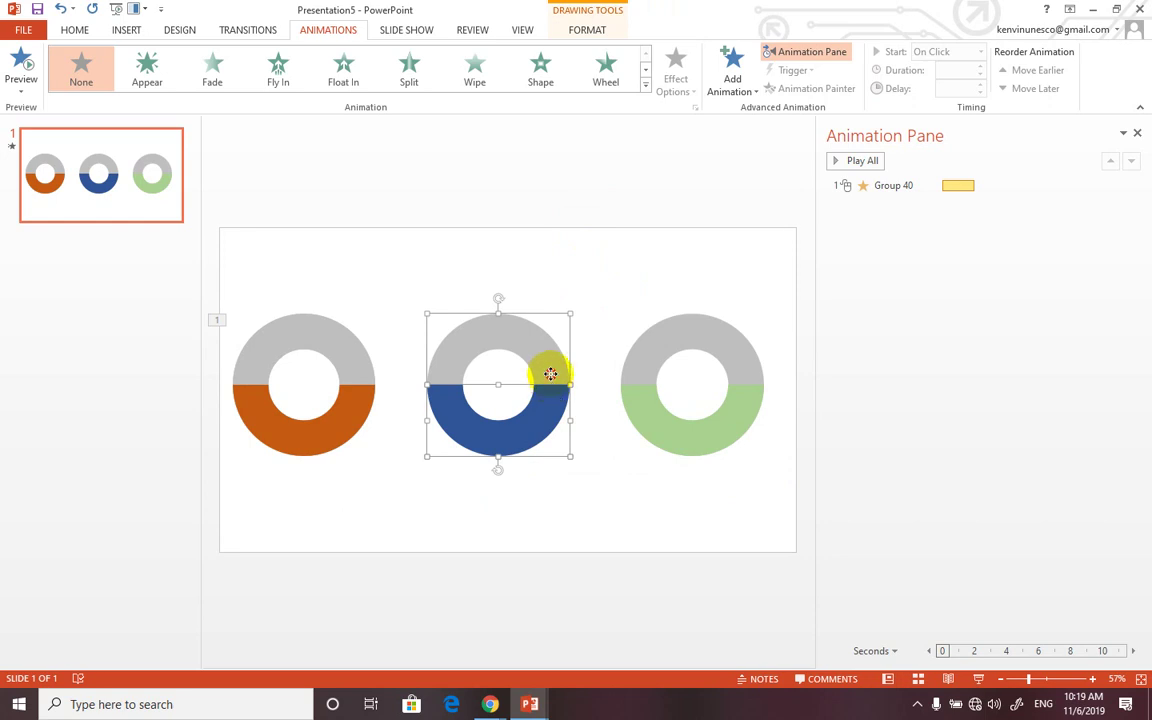
drag(550, 374, 576, 434)
click(556, 404)
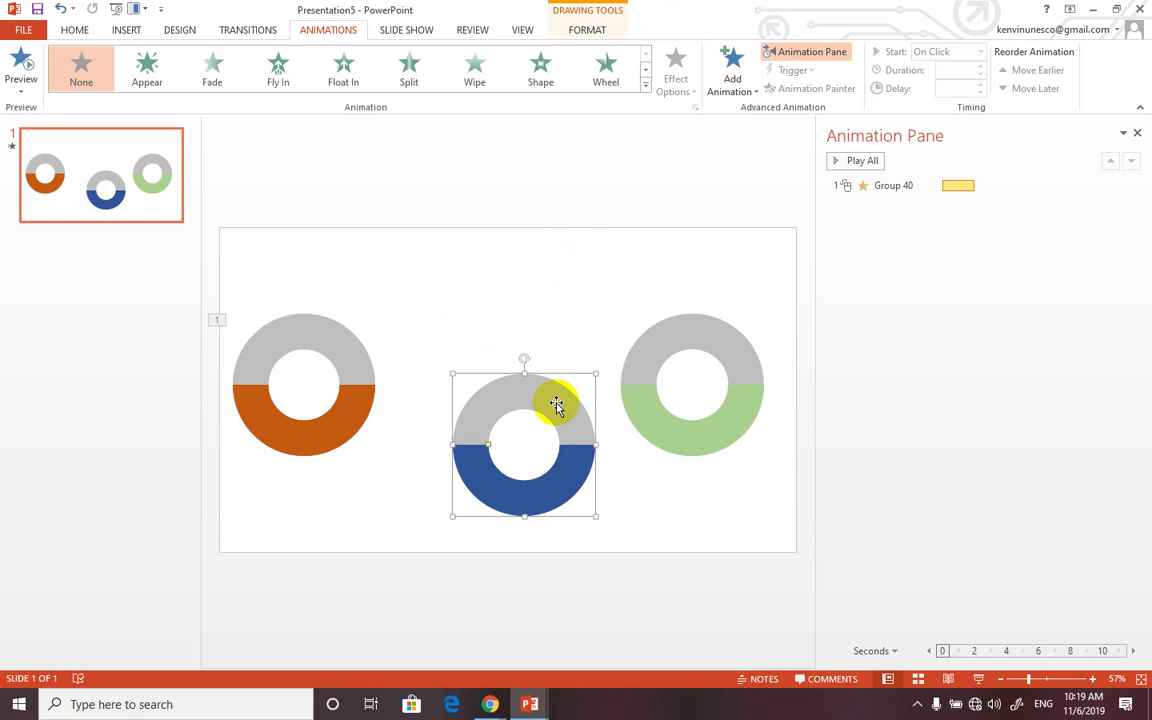
click(550, 380)
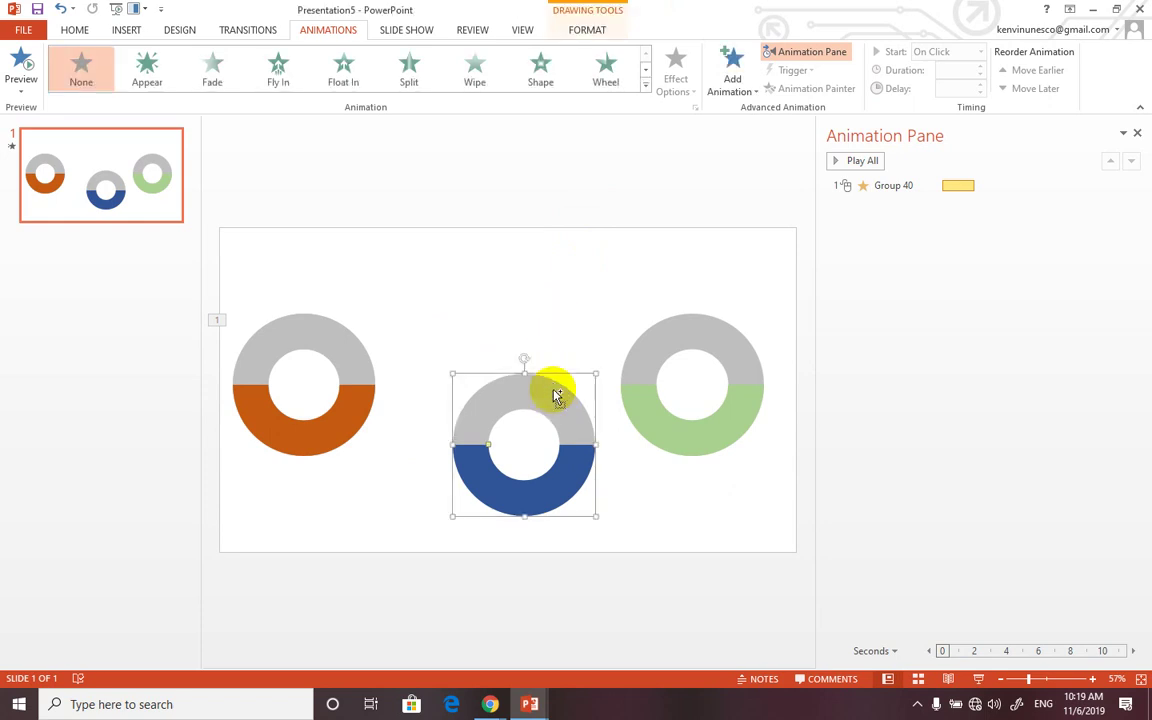
Paste a grey ring copy, group the blue gauge, and line the grey ring up in the middle row.
key(ctrl+v)
drag(553, 398, 533, 250)
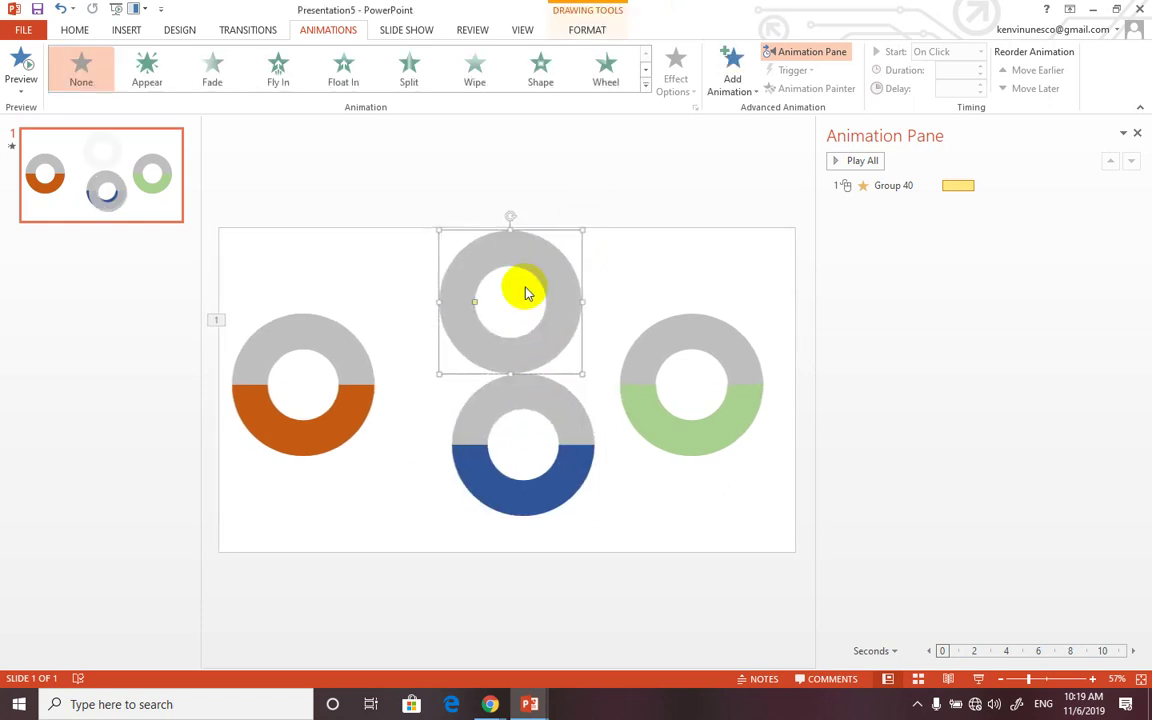
click(571, 450)
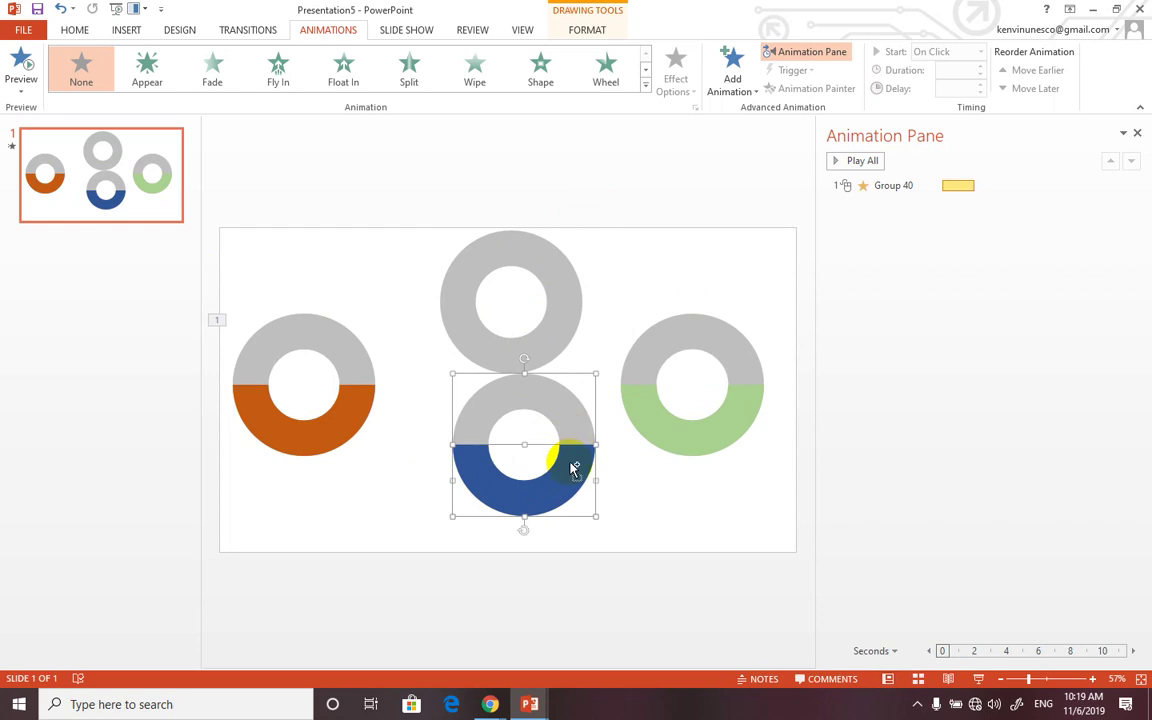
key(ctrl+g)
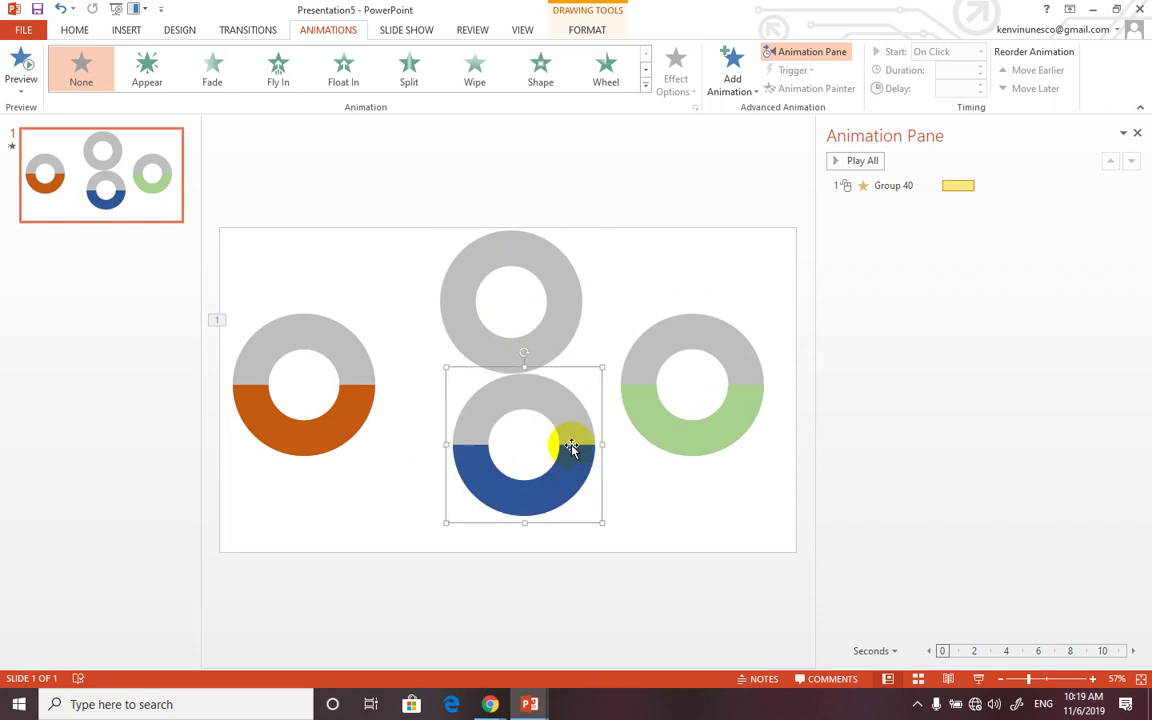
drag(571, 408, 675, 503)
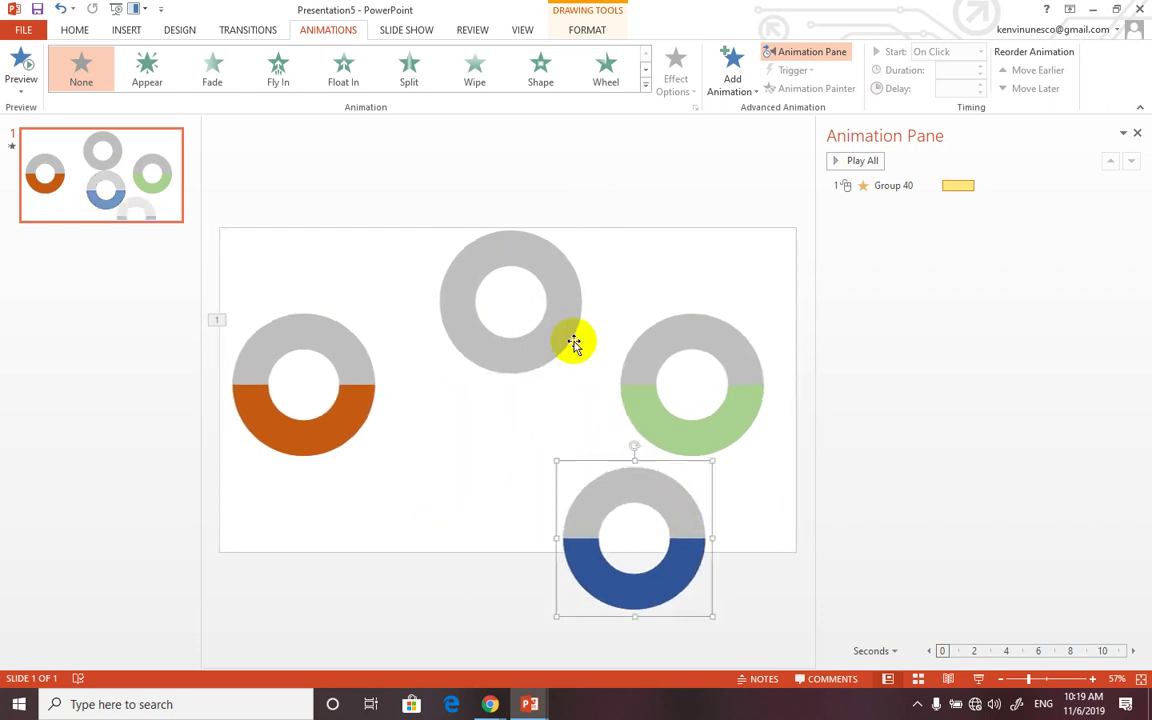
drag(543, 350, 548, 430)
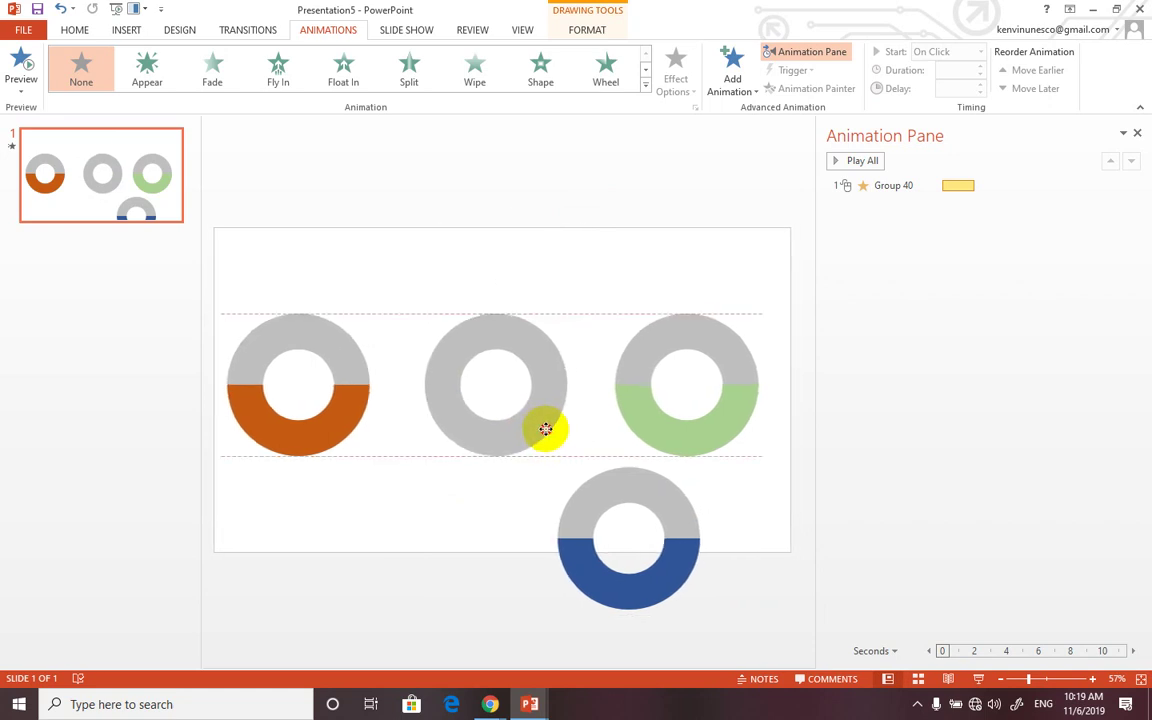
mouse_move(612, 499)
mouse_down()
mouse_move(517, 372)
mouse_move(570, 482)
mouse_move(563, 545)
mouse_up()
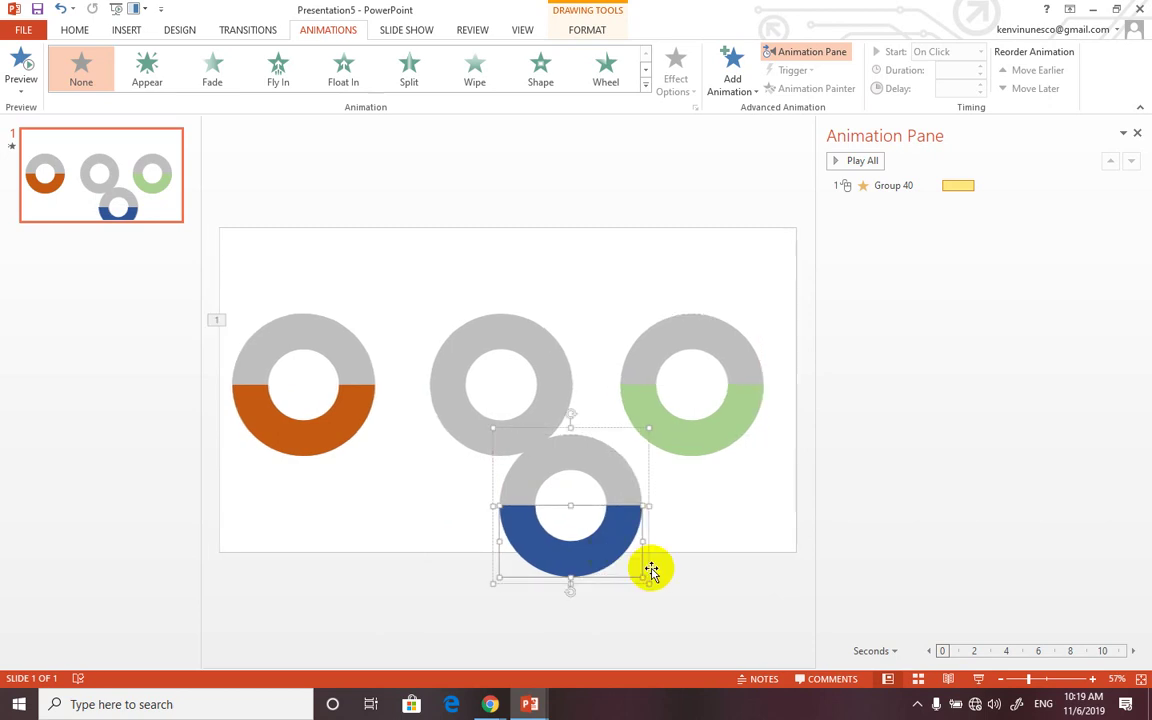
Nudge the blue lower half toward its grey ring and select the ring inside the blue group.
click(688, 605)
drag(688, 605, 460, 478)
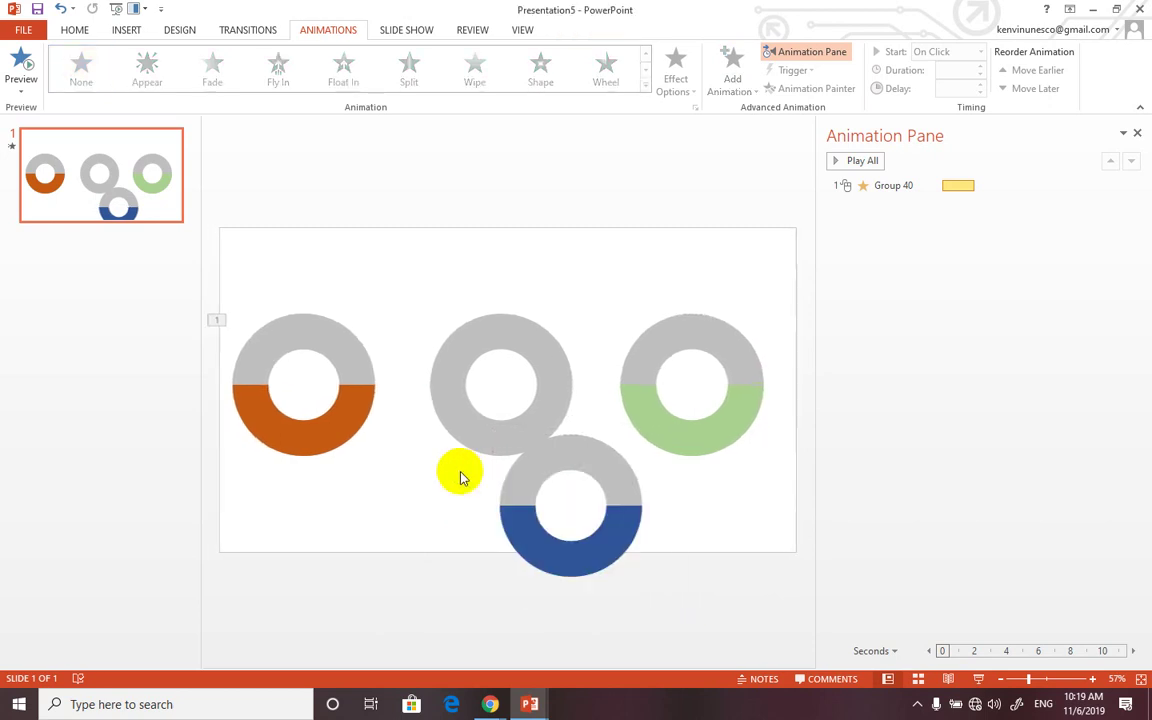
click(522, 498)
click(523, 531)
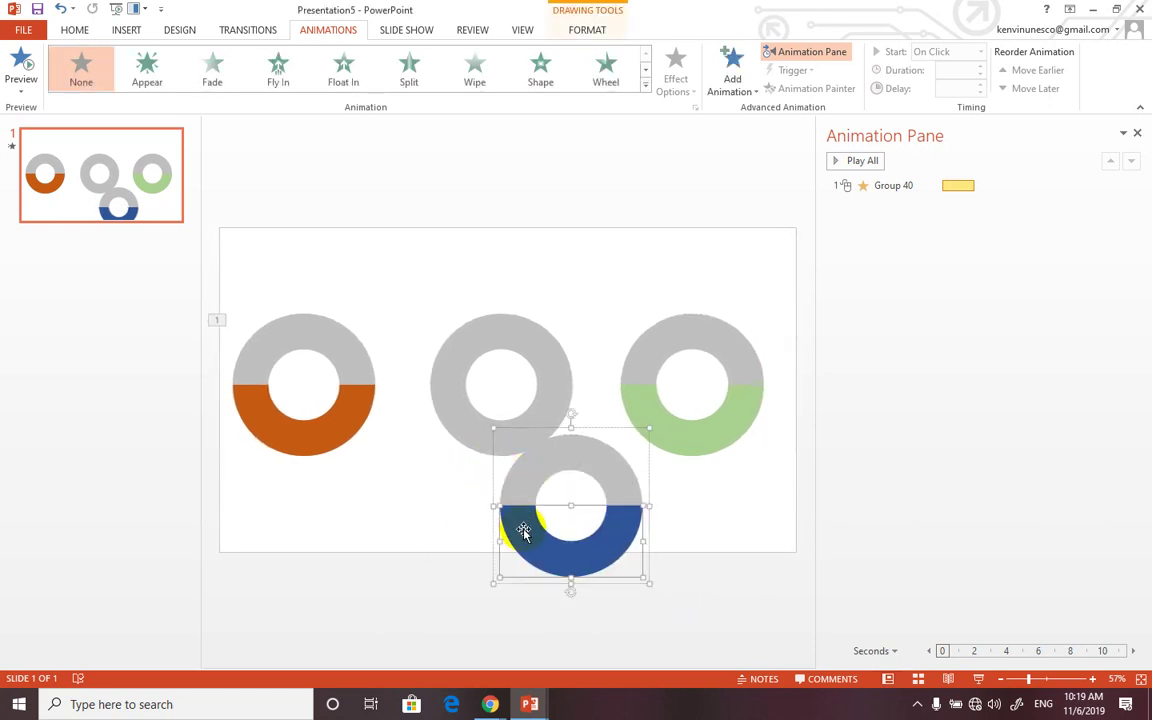
mouse_move(526, 537)
mouse_down()
mouse_move(478, 502)
mouse_move(519, 538)
mouse_up()
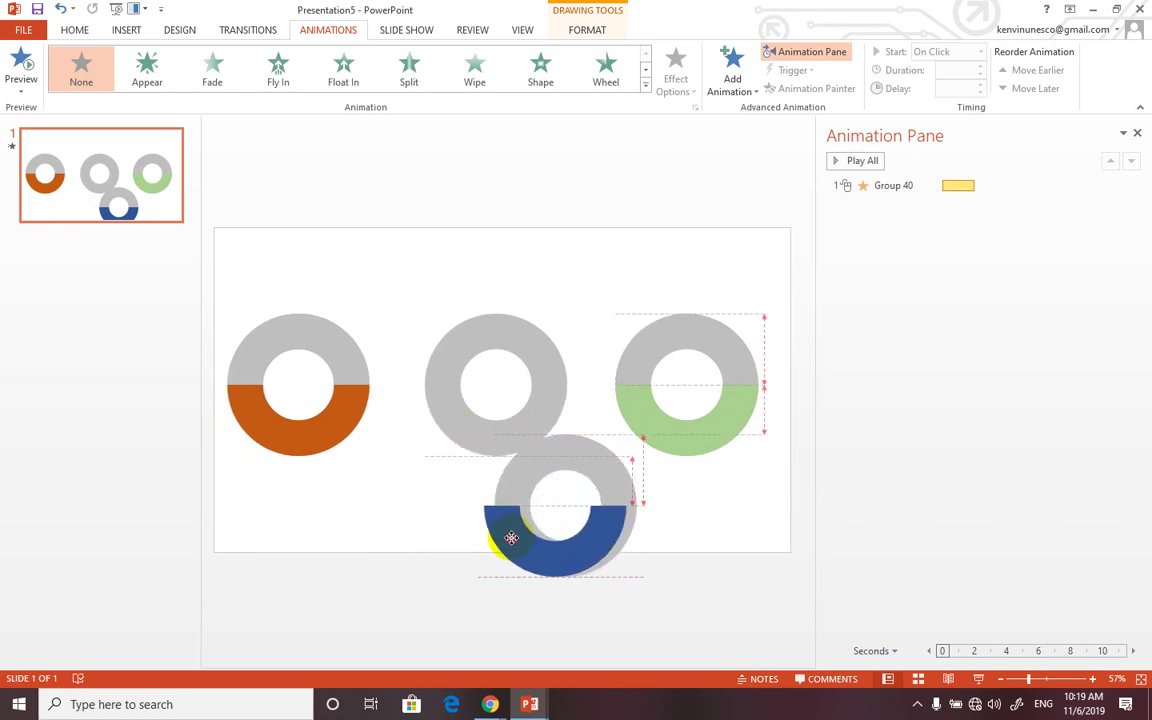
click(728, 599)
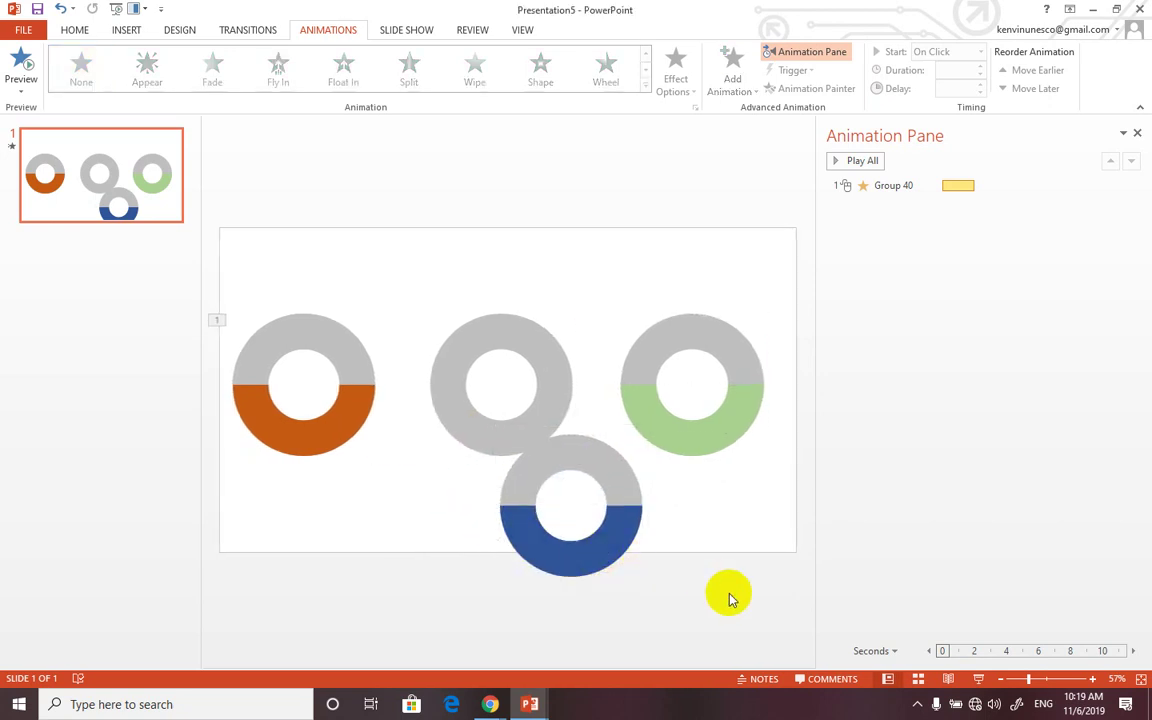
click(611, 513)
click(609, 490)
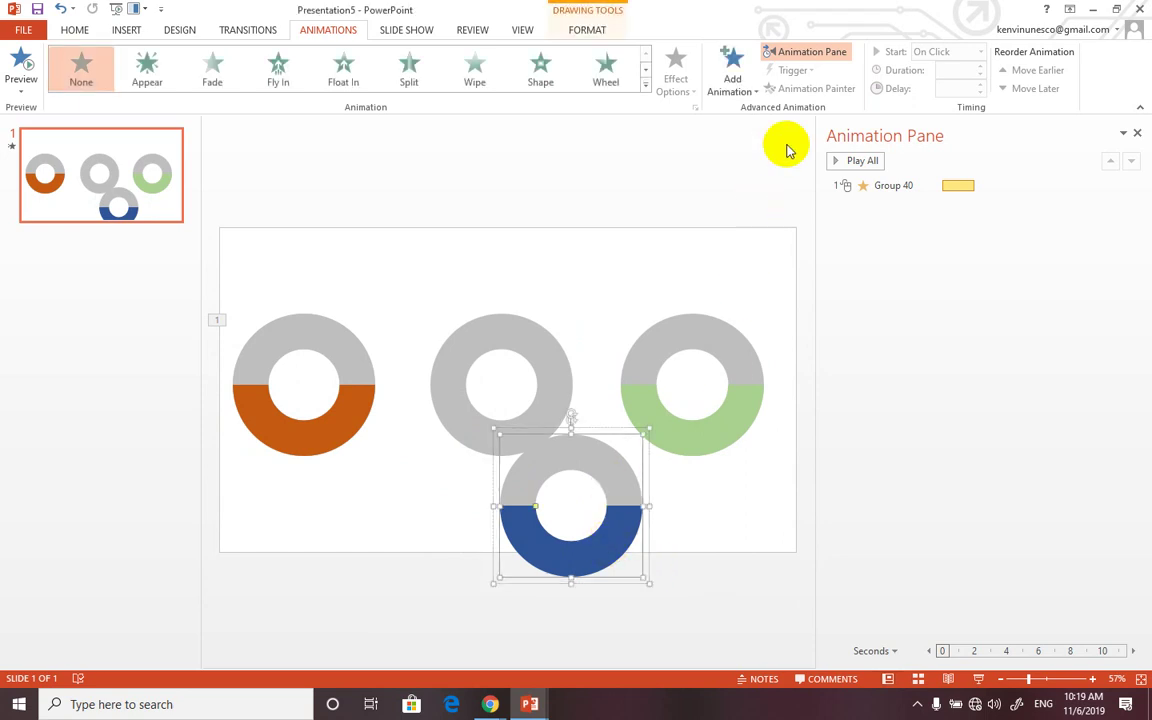
Align the grouped blue shapes along their bottoms and fit the grey ring back onto the blue arc.
click(584, 30)
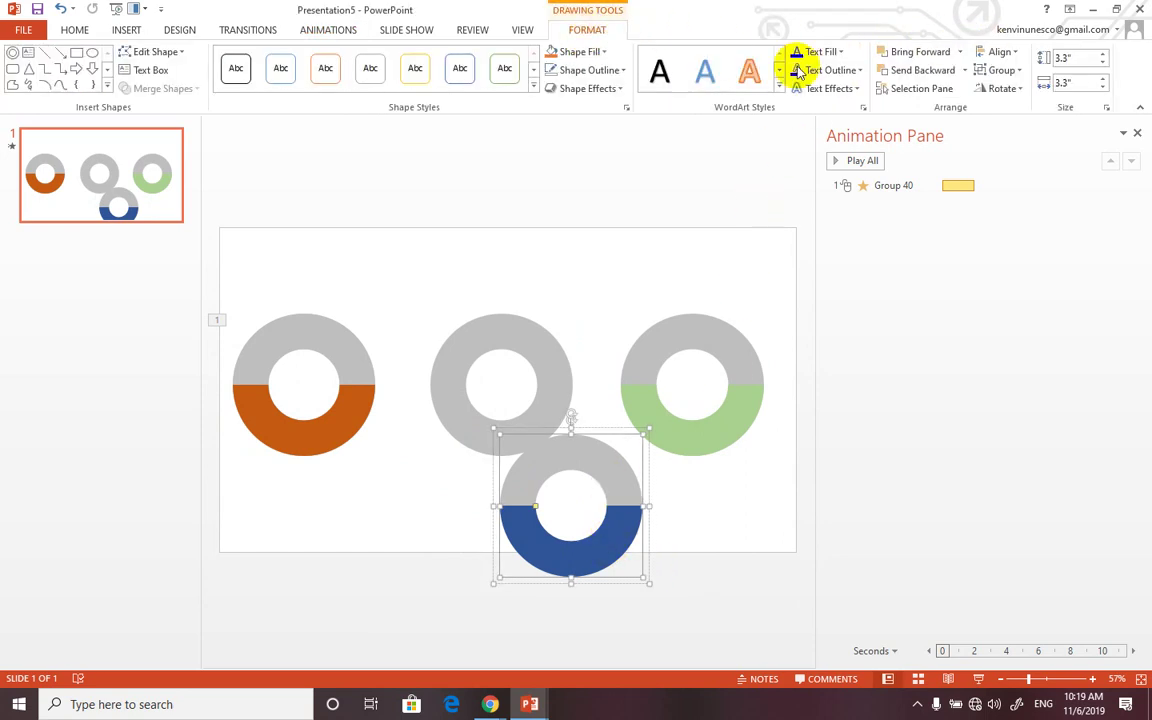
click(998, 53)
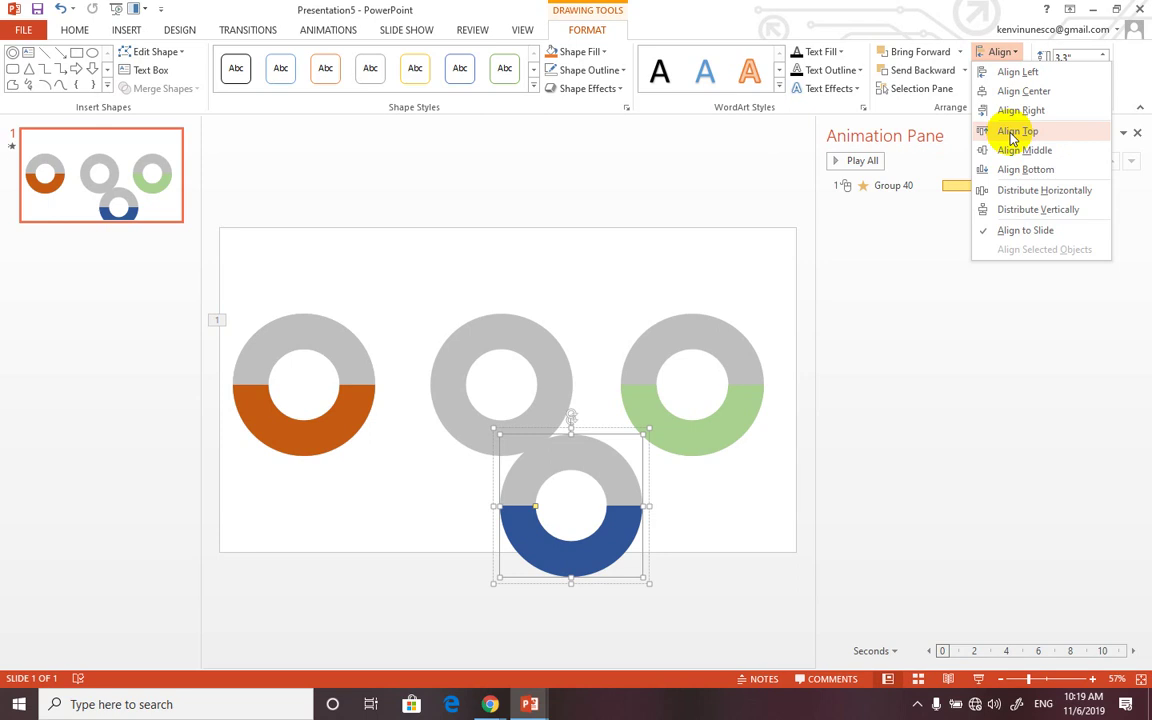
click(1012, 172)
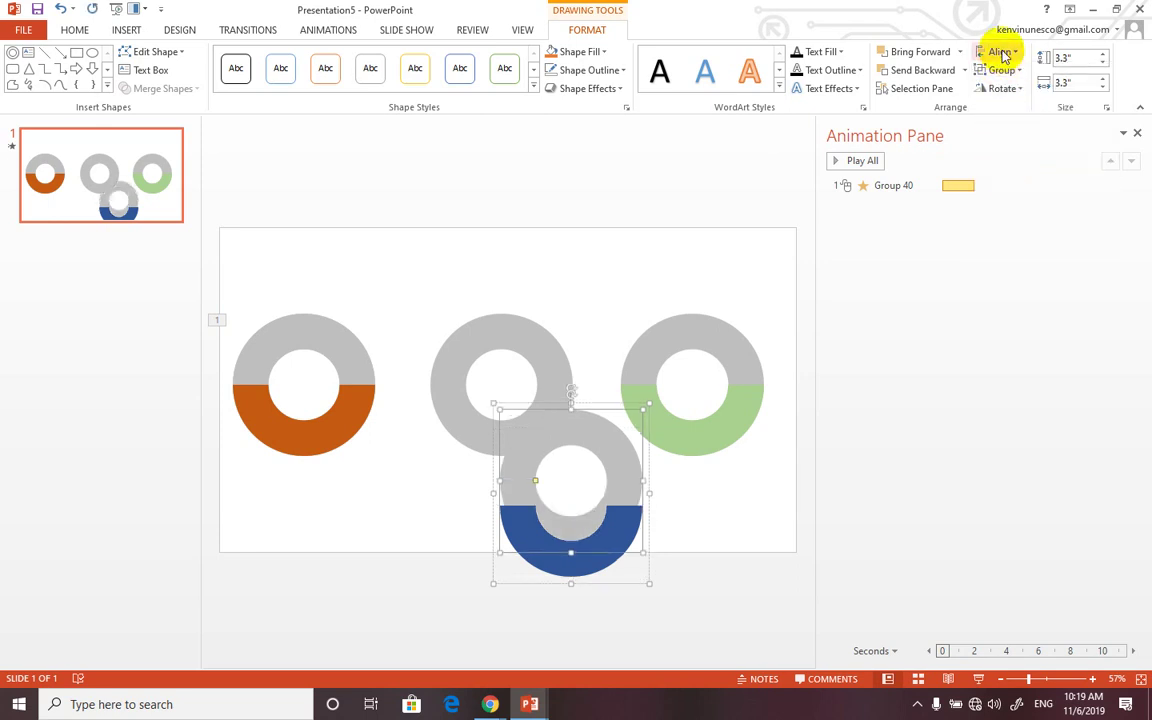
click(1000, 52)
click(1010, 88)
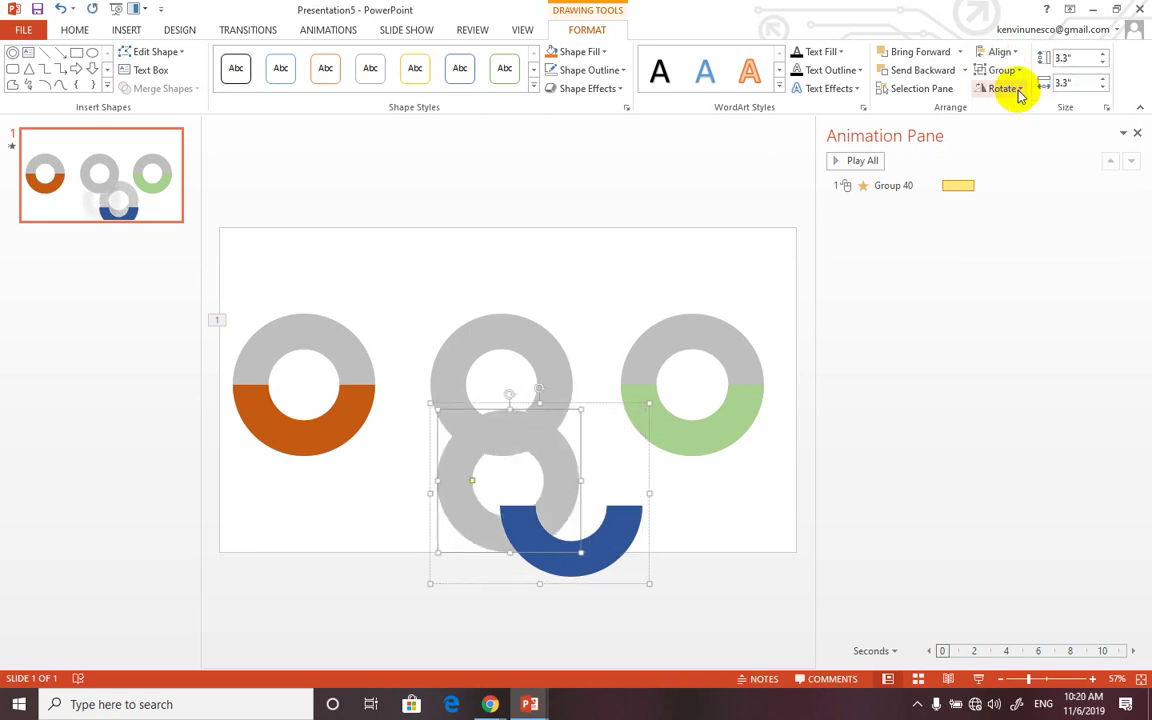
click(690, 545)
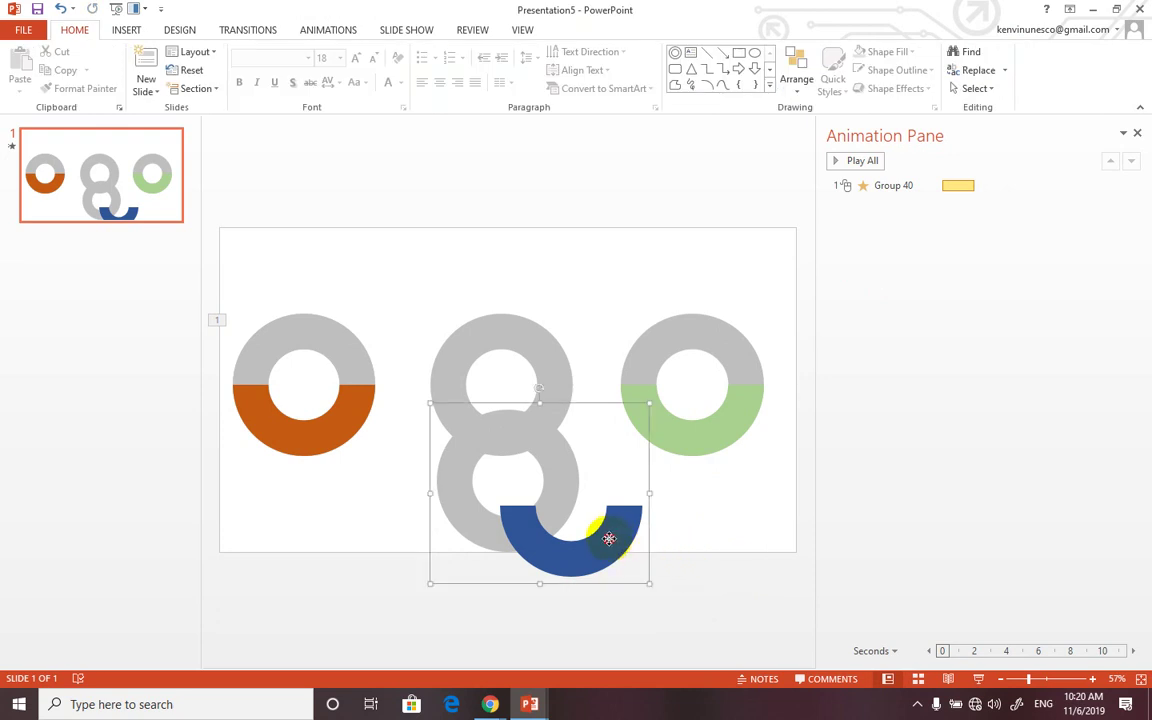
drag(609, 539, 593, 561)
click(663, 535)
click(503, 520)
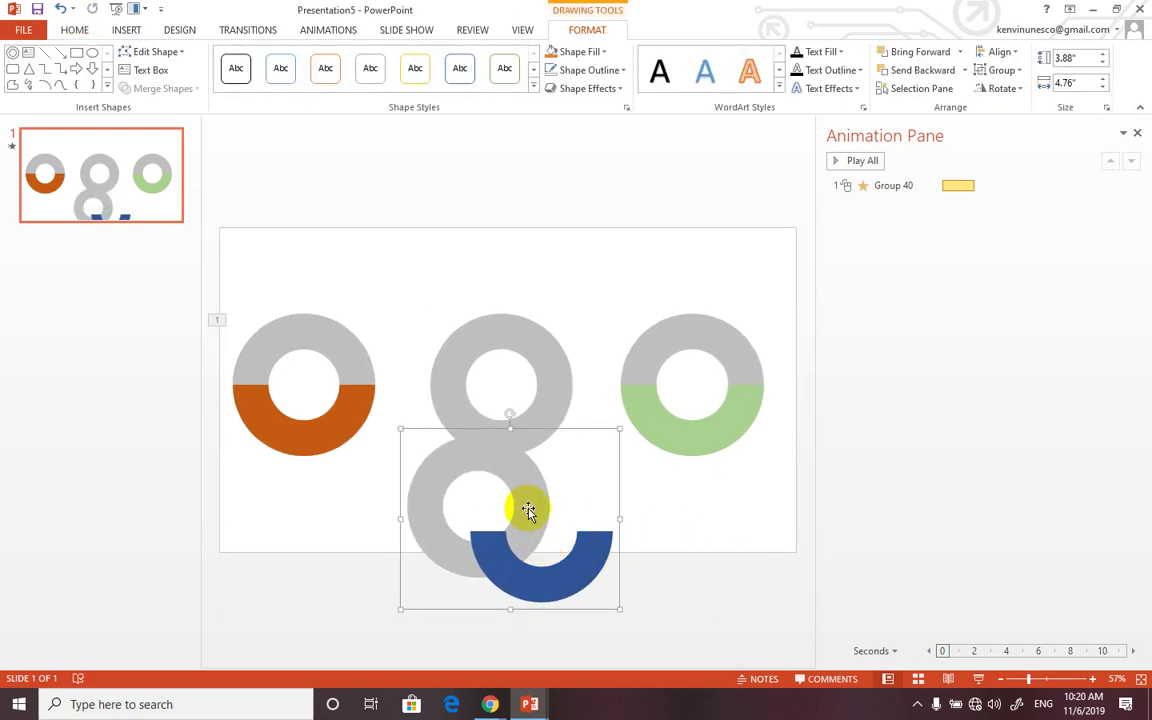
mouse_move(528, 511)
mouse_down()
mouse_move(588, 513)
mouse_move(587, 530)
mouse_up()
Bring the whole blue gauge to the front and place it exactly over the middle grey ring.
drag(665, 604, 385, 498)
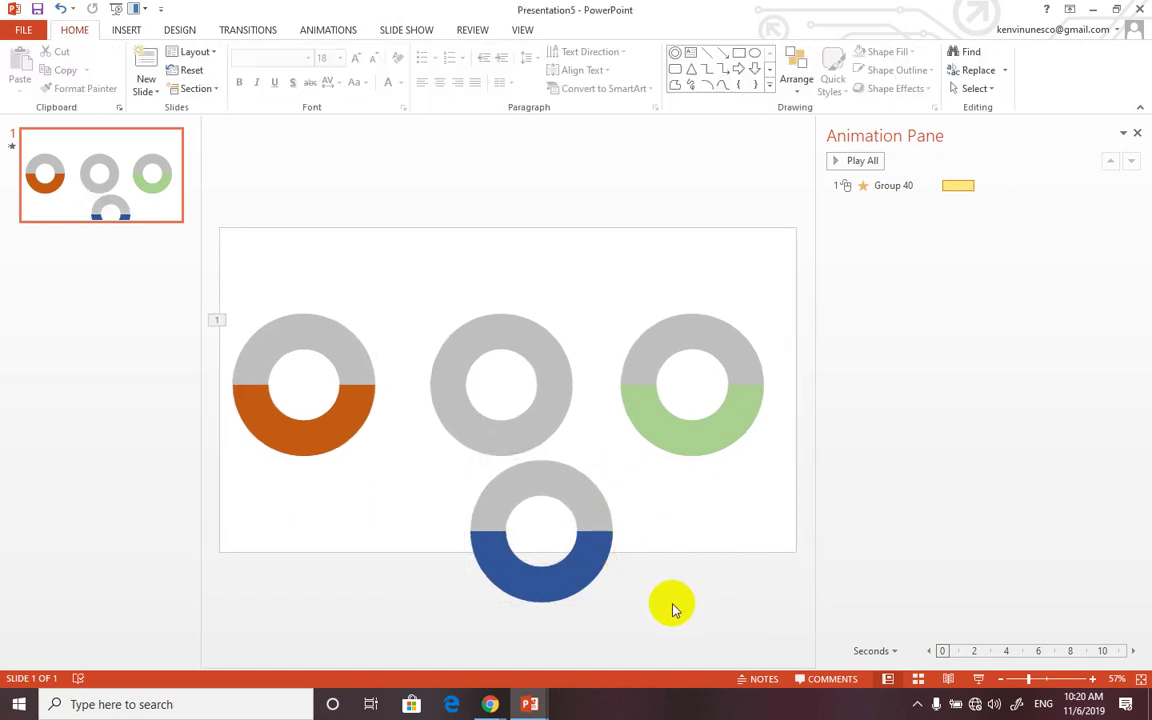
drag(676, 645, 380, 463)
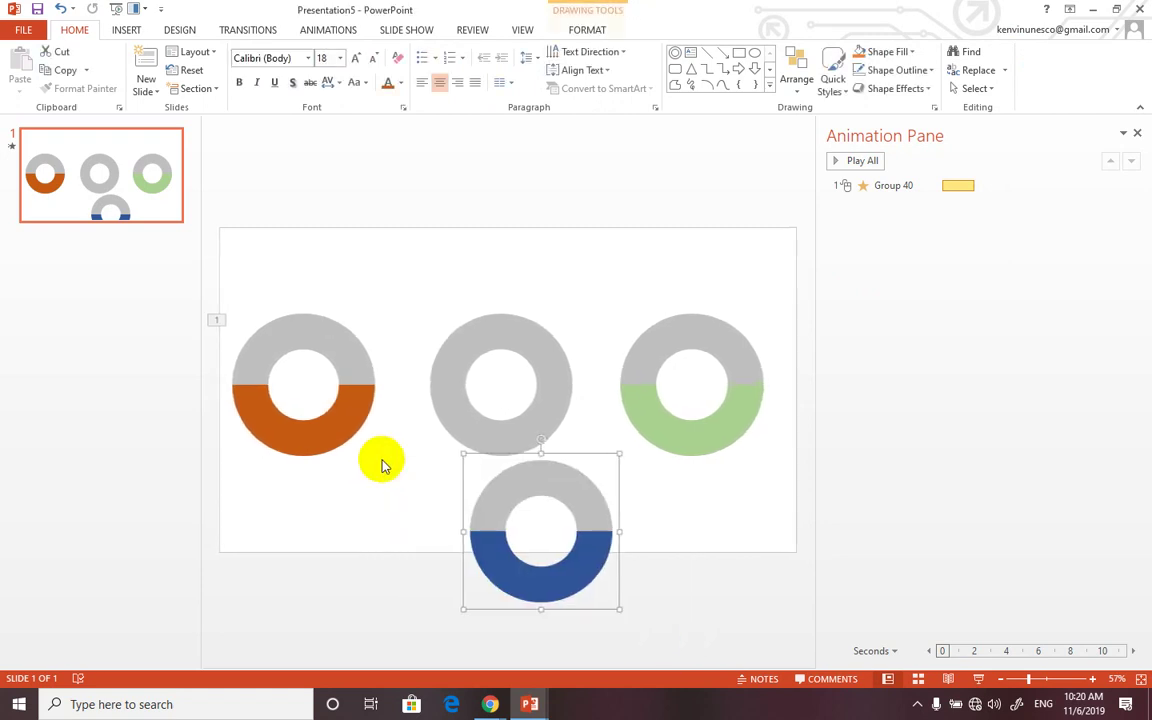
drag(553, 488, 527, 468)
right_click(527, 468)
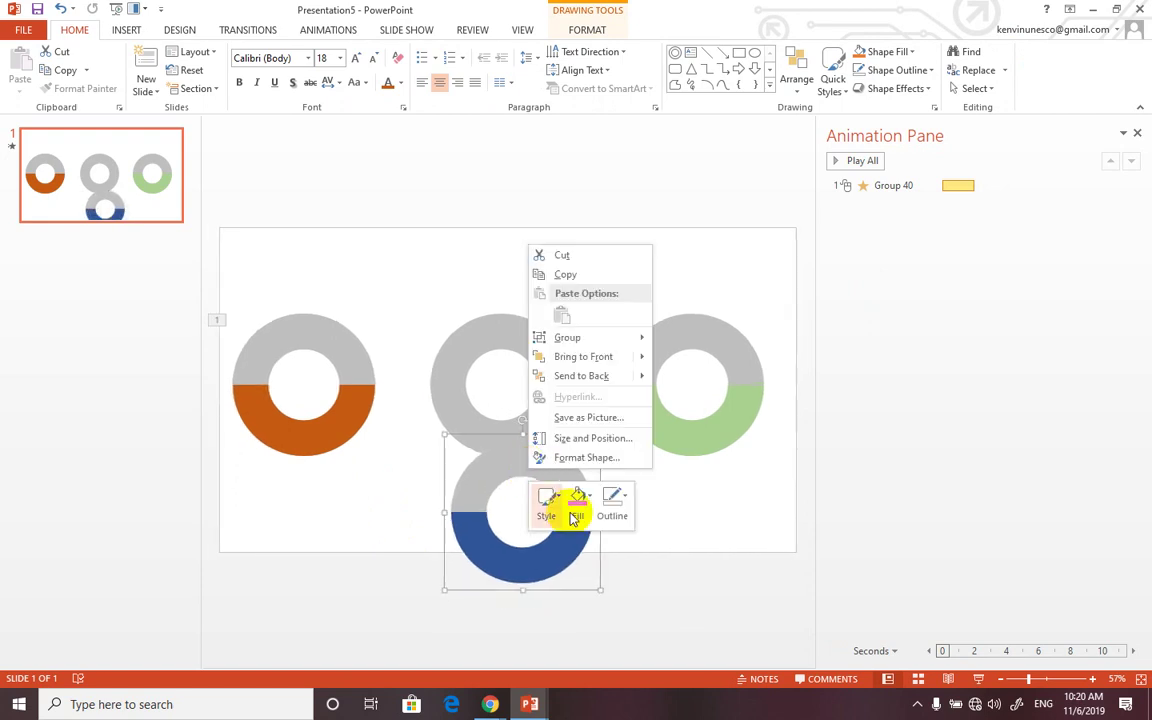
mouse_move(615, 358)
click(668, 357)
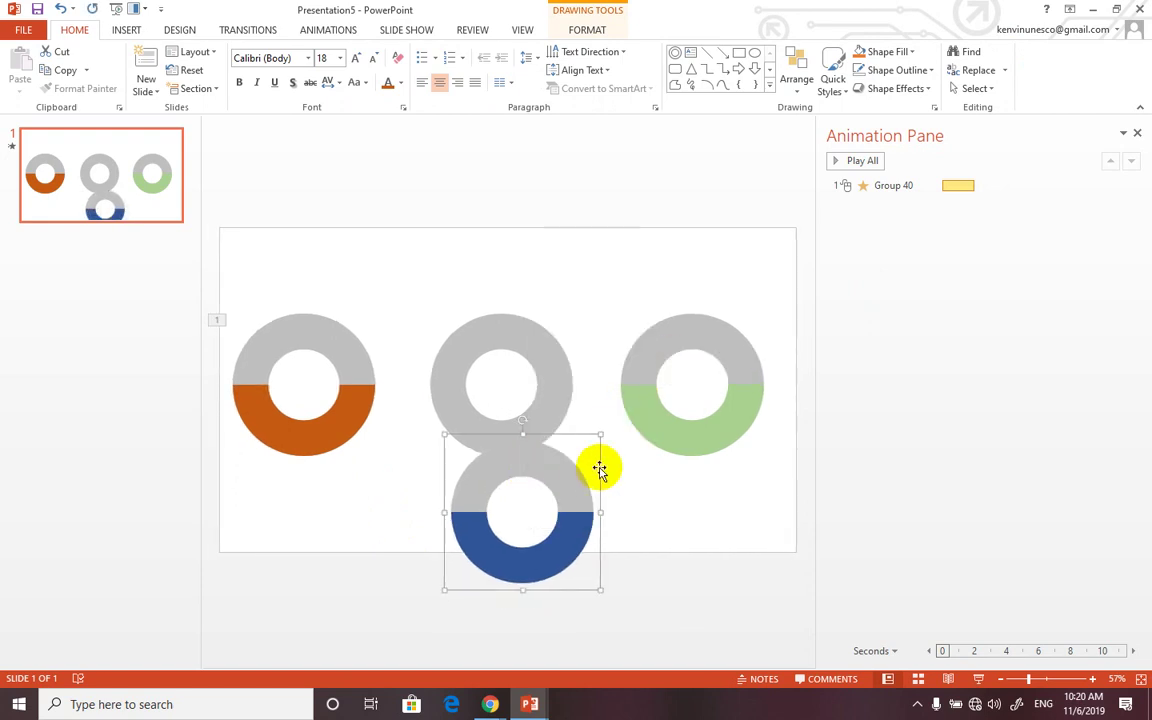
drag(569, 487, 542, 358)
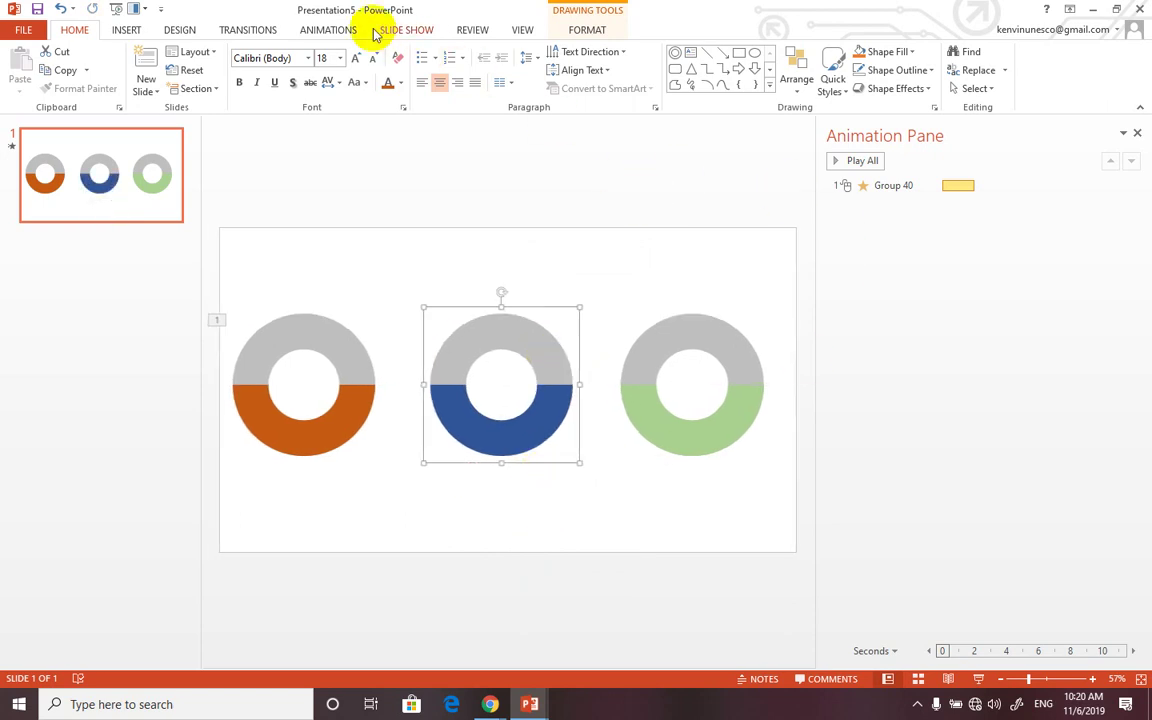
click(327, 32)
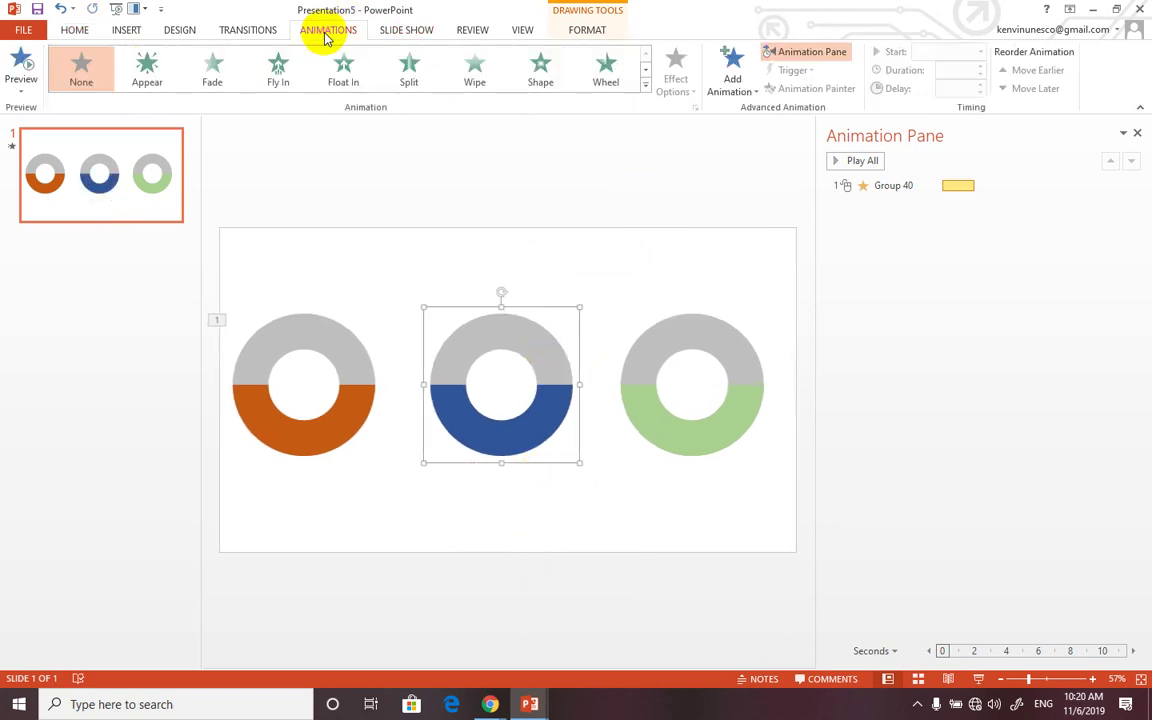
Add Spin to the blue ring group and change Group 40's custom spin from 135° to 160° clockwise.
click(733, 80)
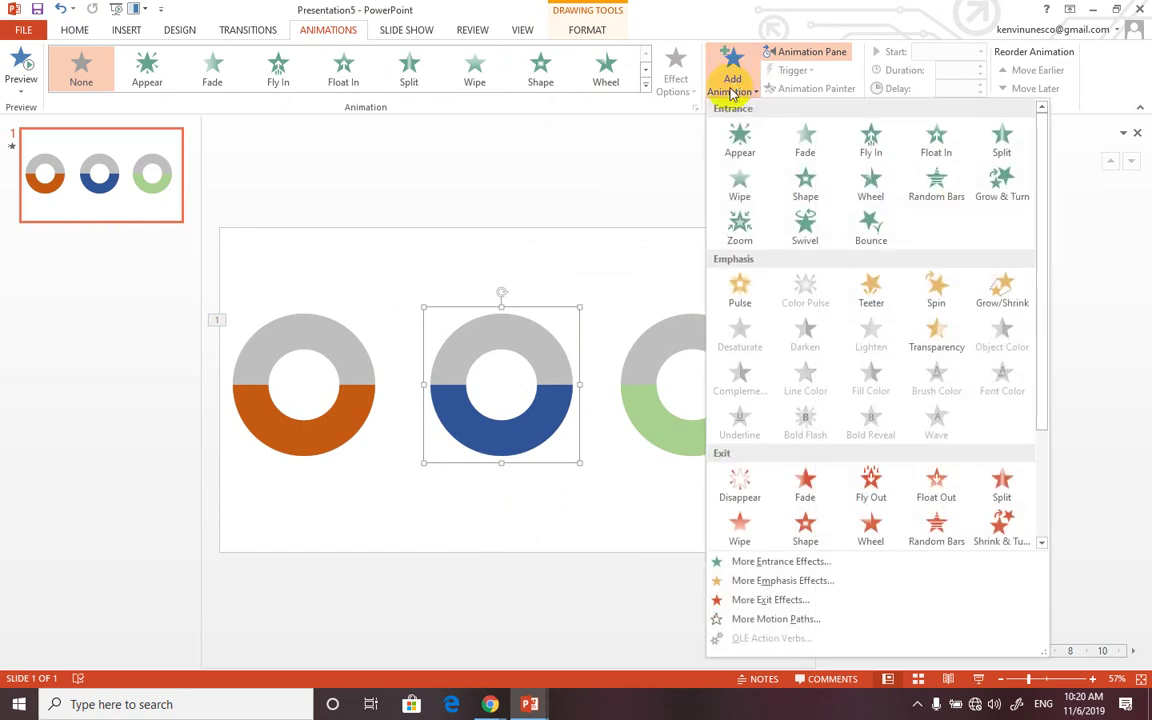
click(935, 300)
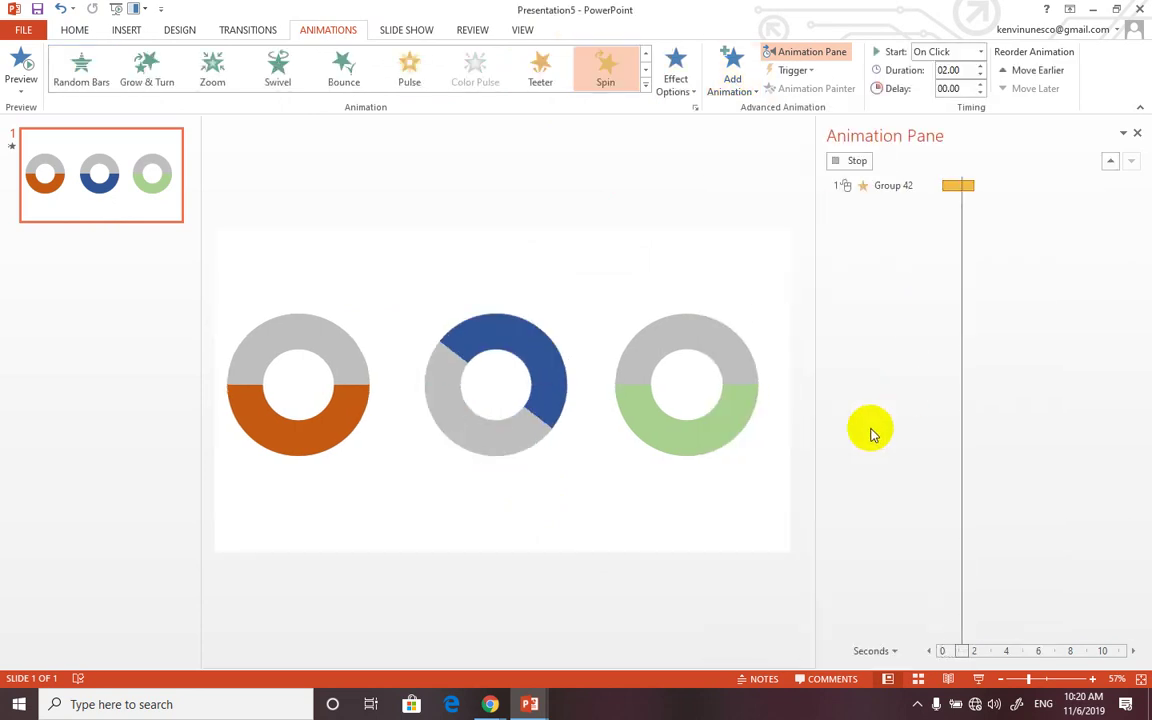
click(1132, 190)
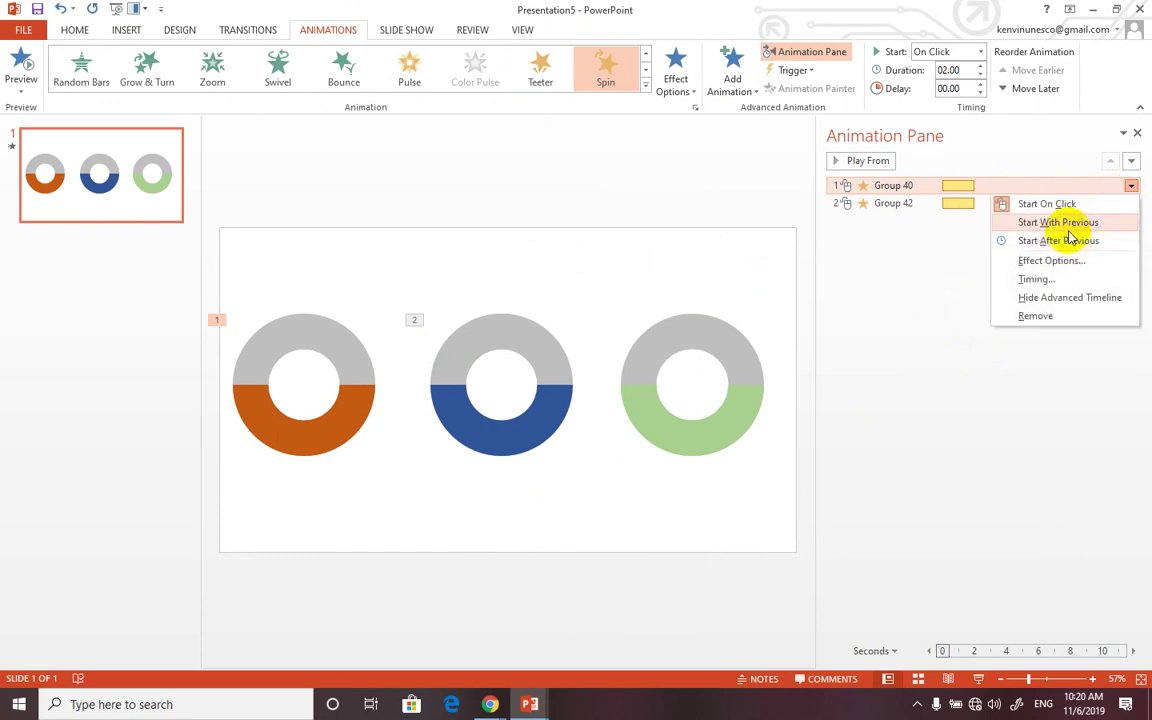
click(1045, 260)
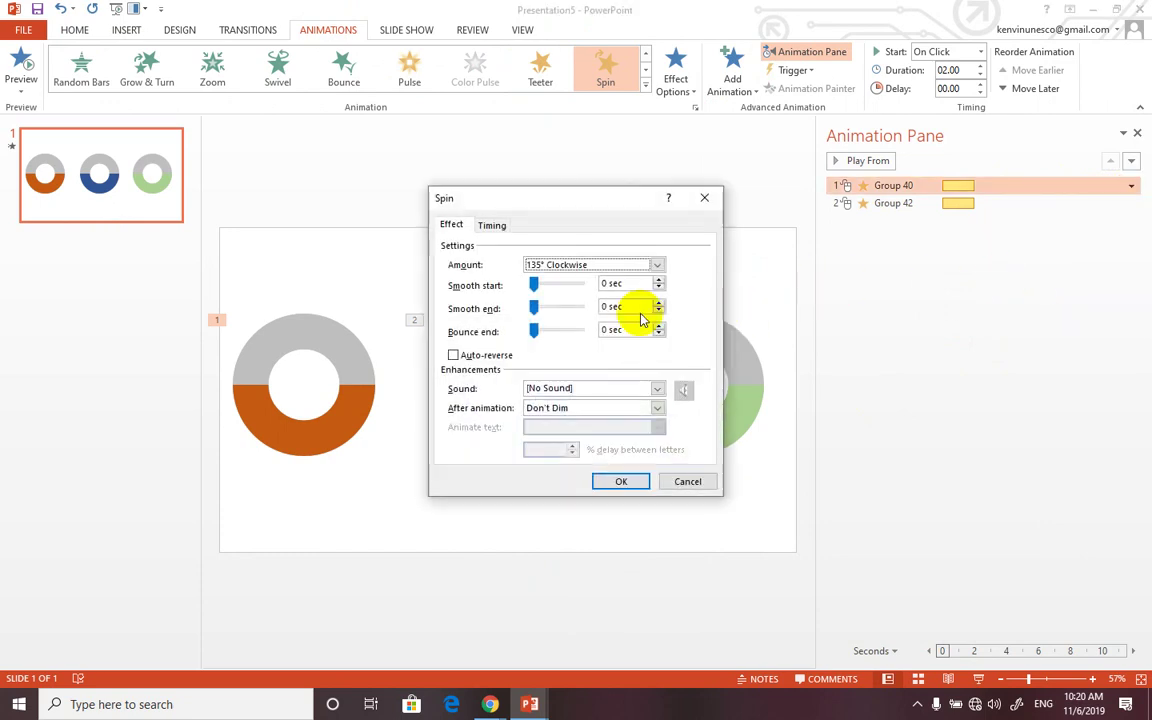
click(657, 265)
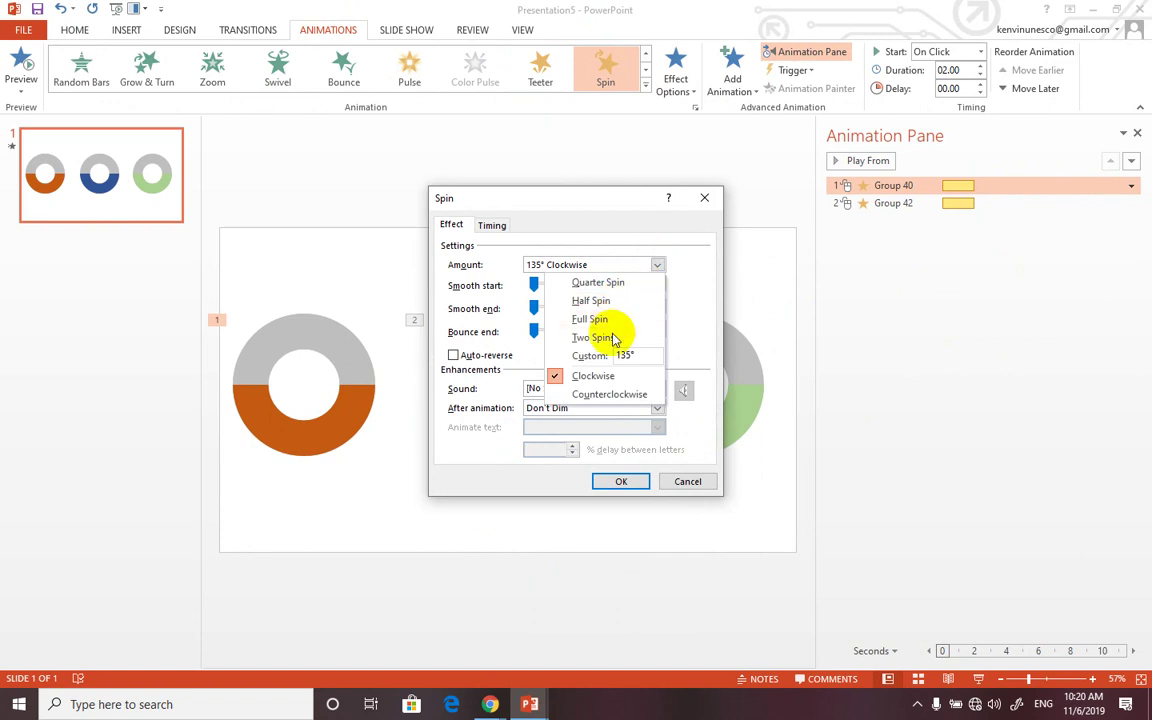
click(643, 354)
click(587, 358)
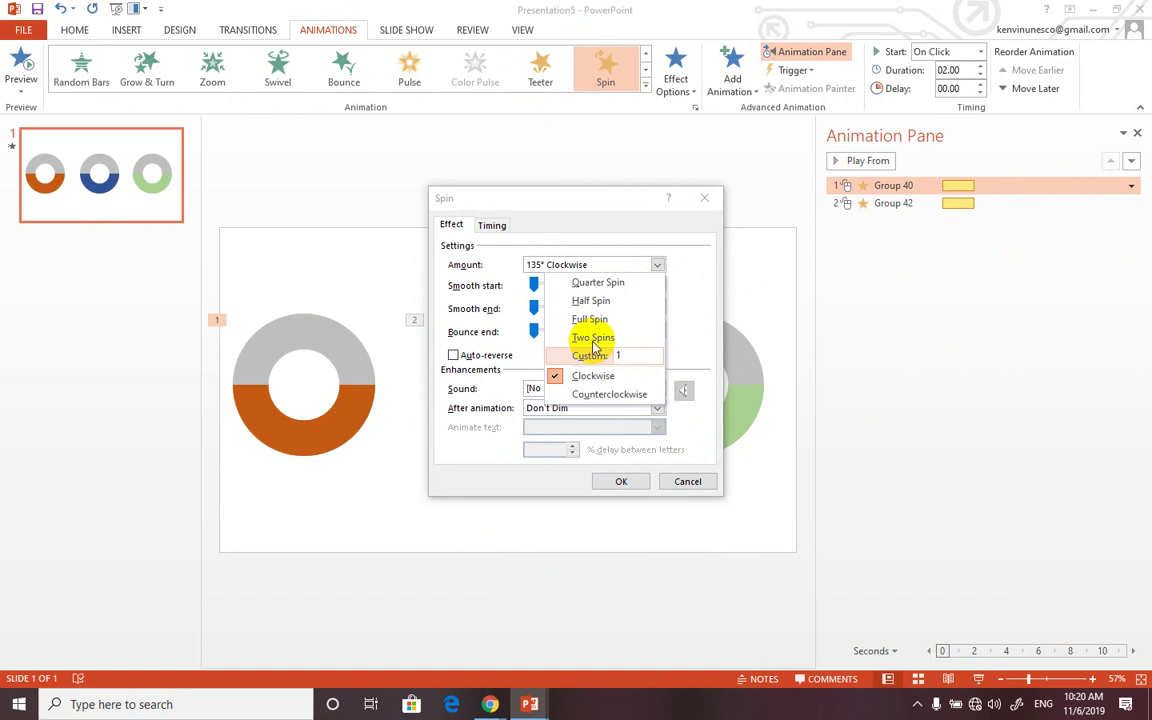
text(60)
key(Return)
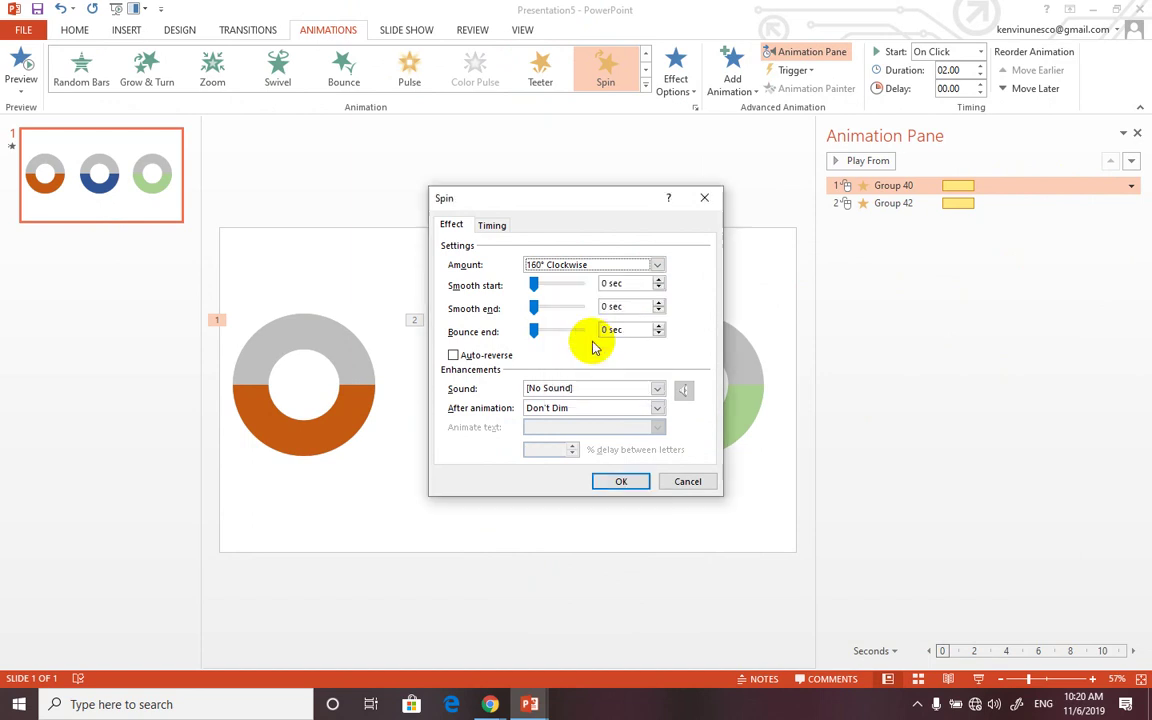
click(622, 482)
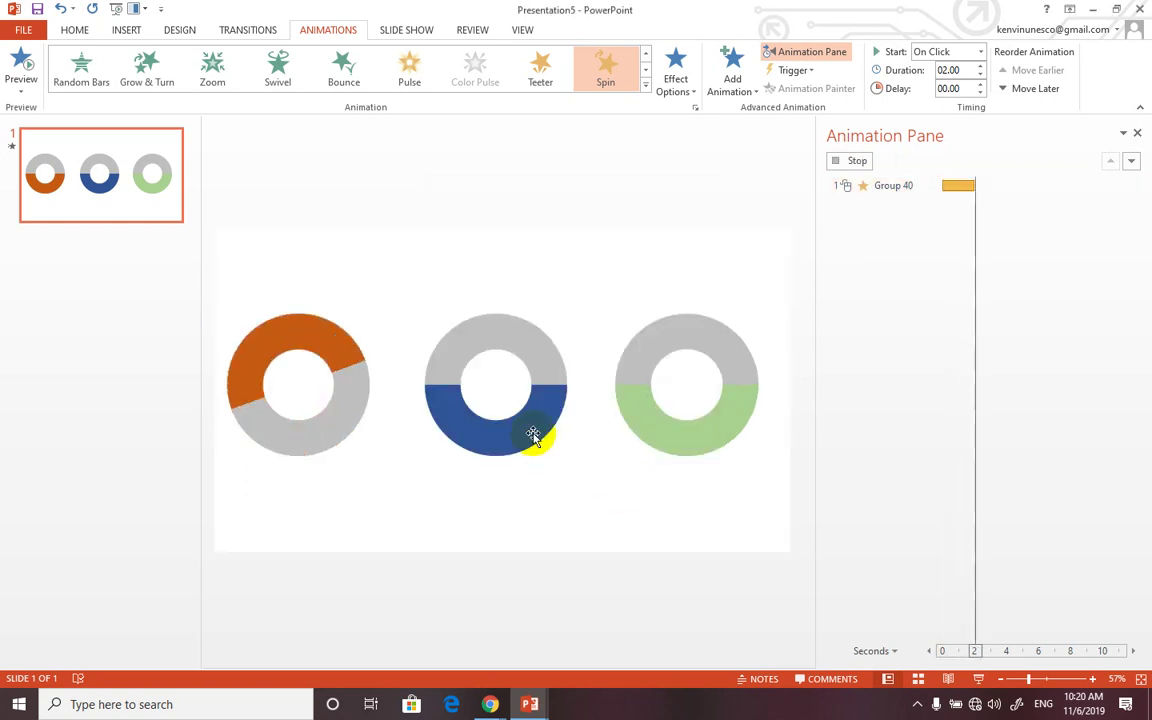
click(650, 346)
Duplicate the grey ring into the right gauge's place, parking the green half below the slide.
drag(734, 375, 727, 360)
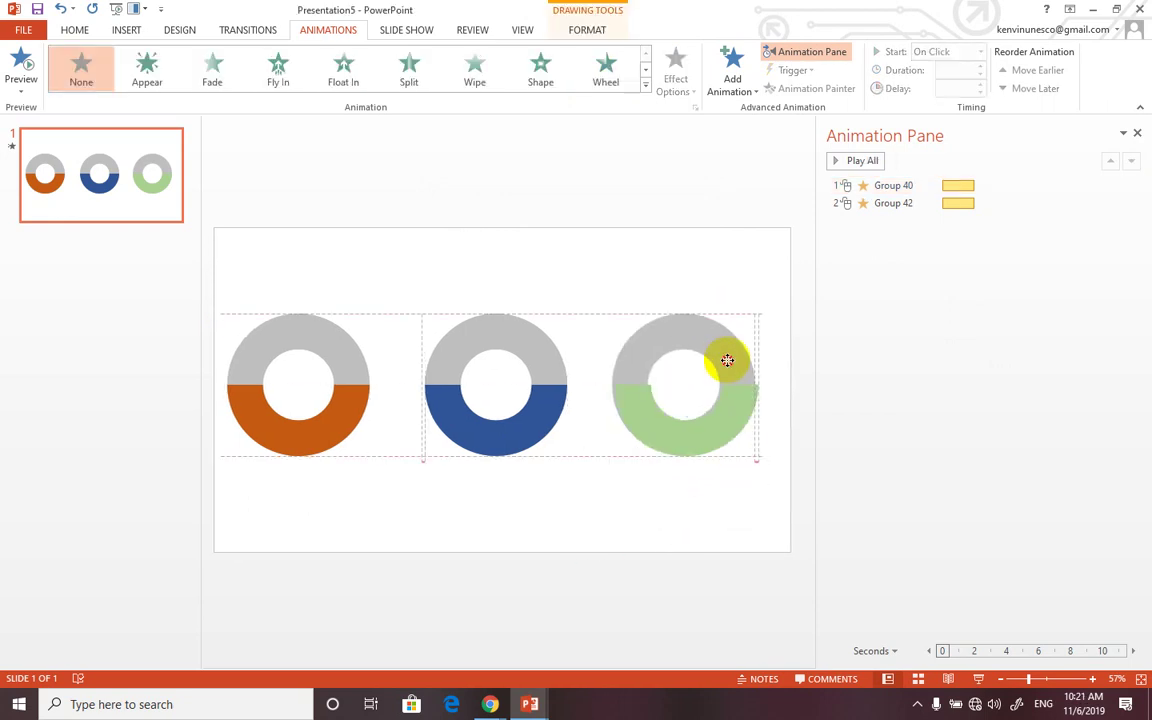
drag(730, 360, 586, 203)
key(ctrl+d)
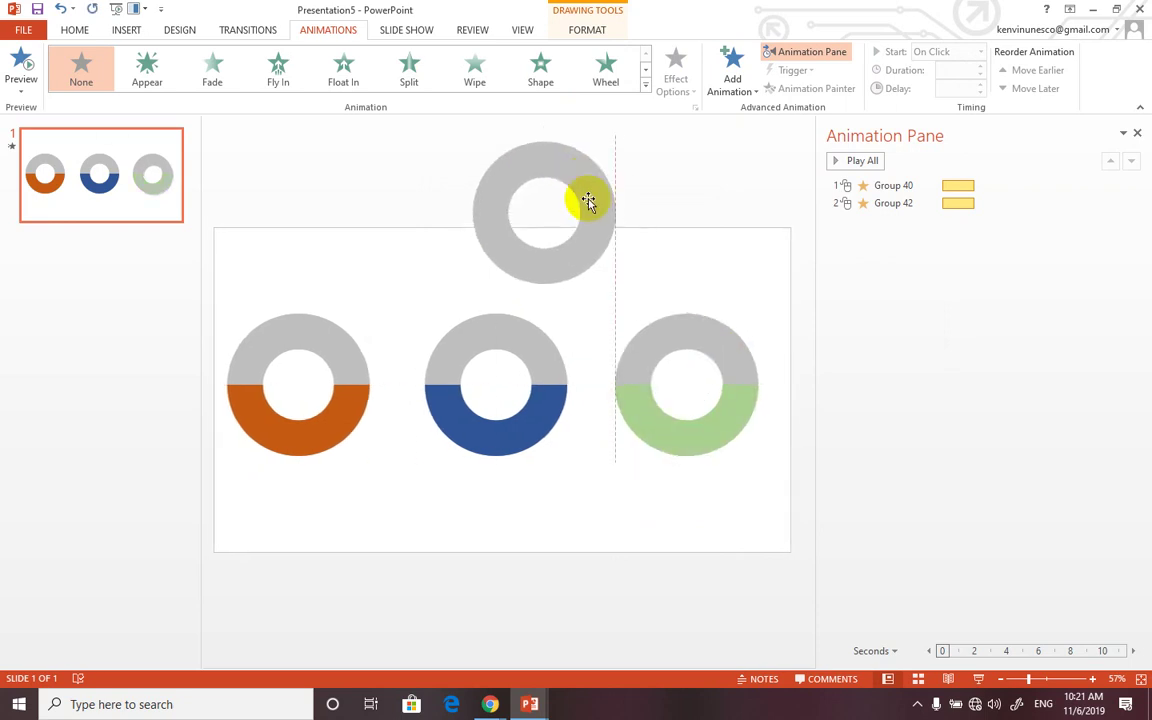
click(712, 403)
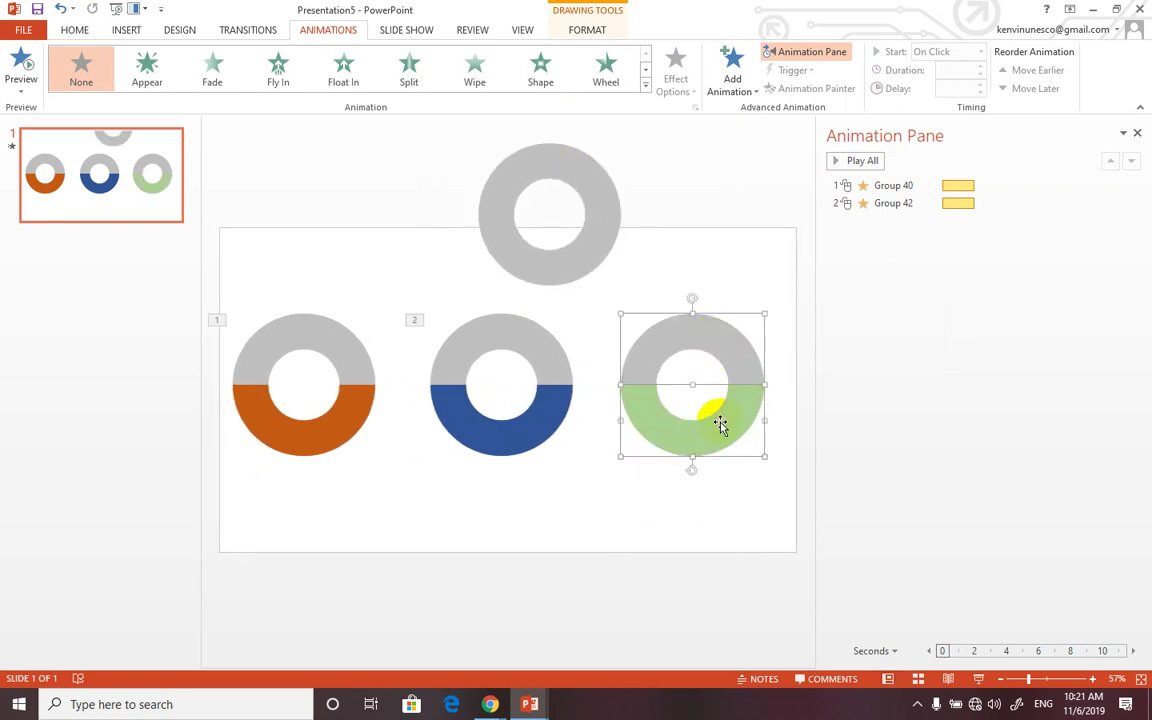
drag(722, 380, 671, 591)
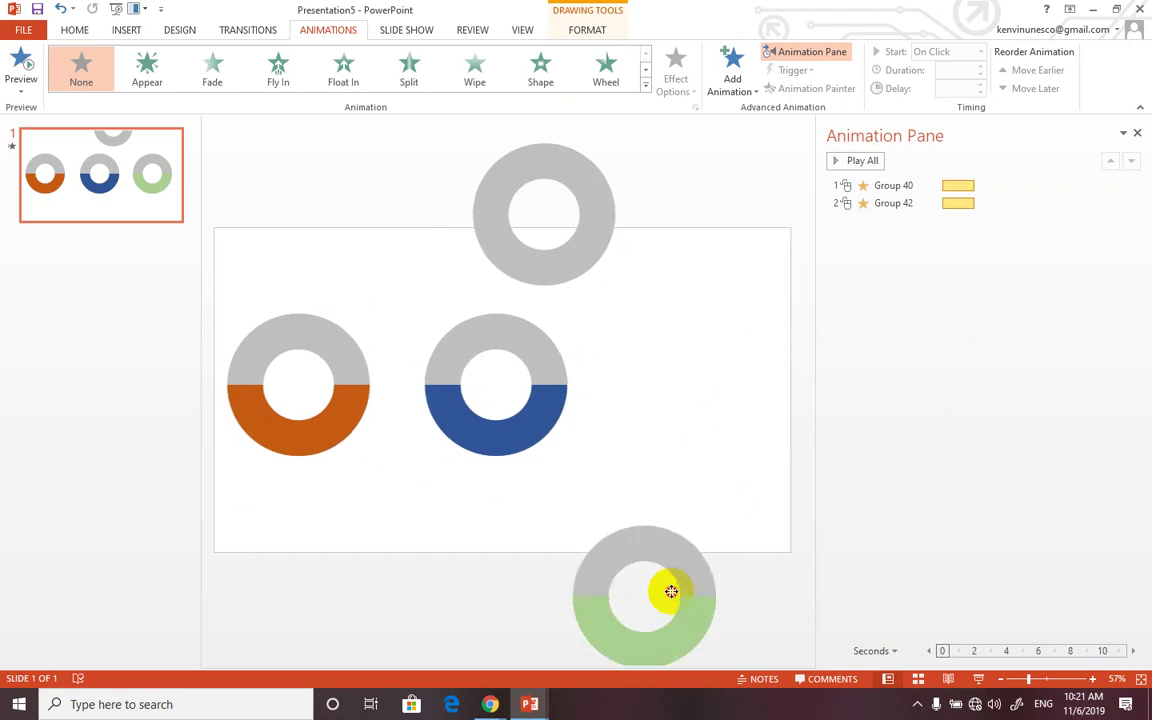
mouse_move(599, 237)
mouse_down()
mouse_move(713, 390)
mouse_move(736, 397)
mouse_up()
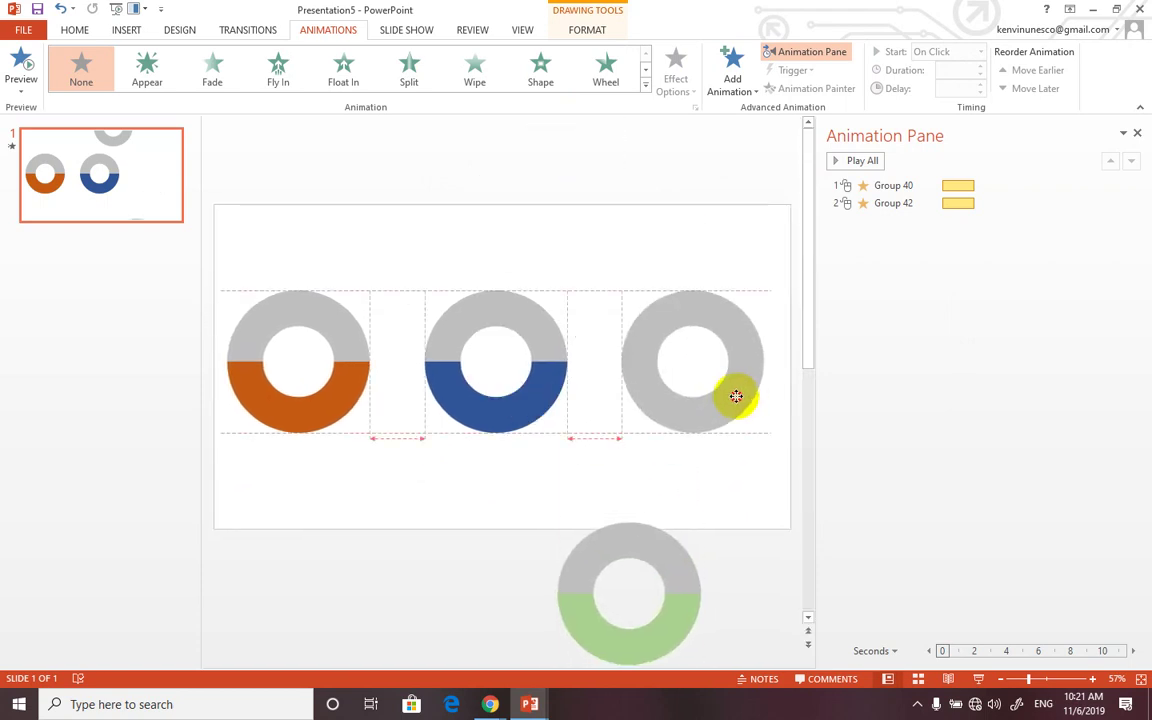
Bring the green half-ring to the front and lay it over the right grey ring.
click(668, 553)
right_click(674, 562)
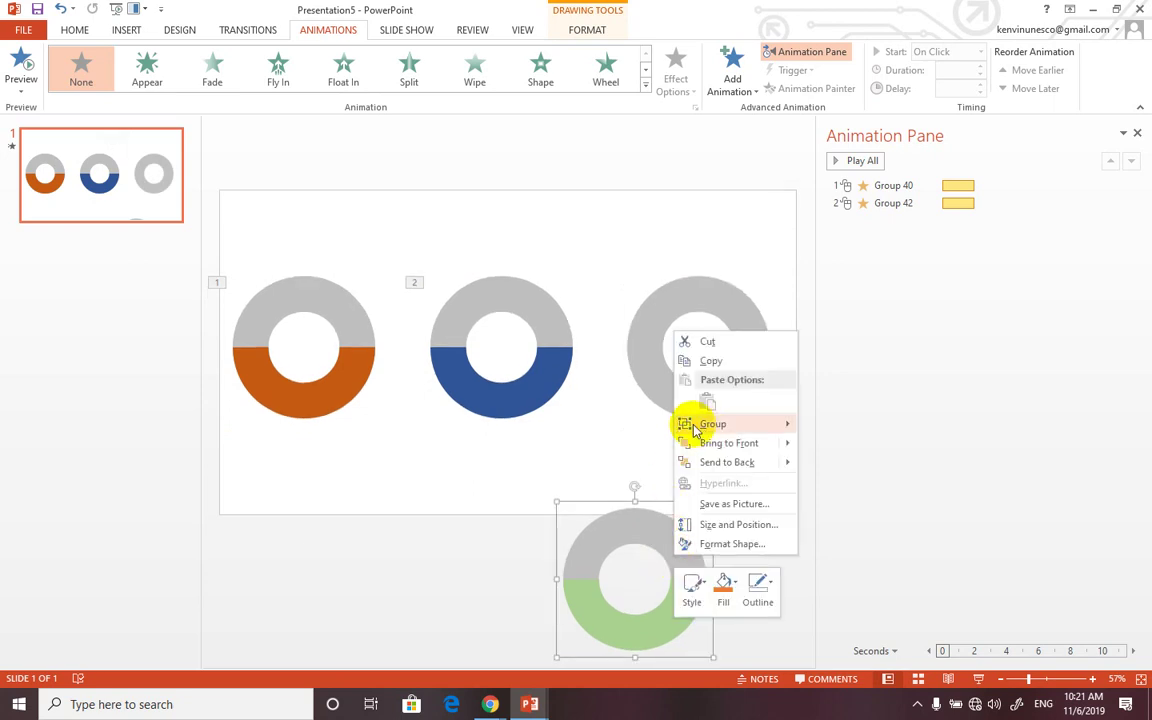
mouse_move(771, 443)
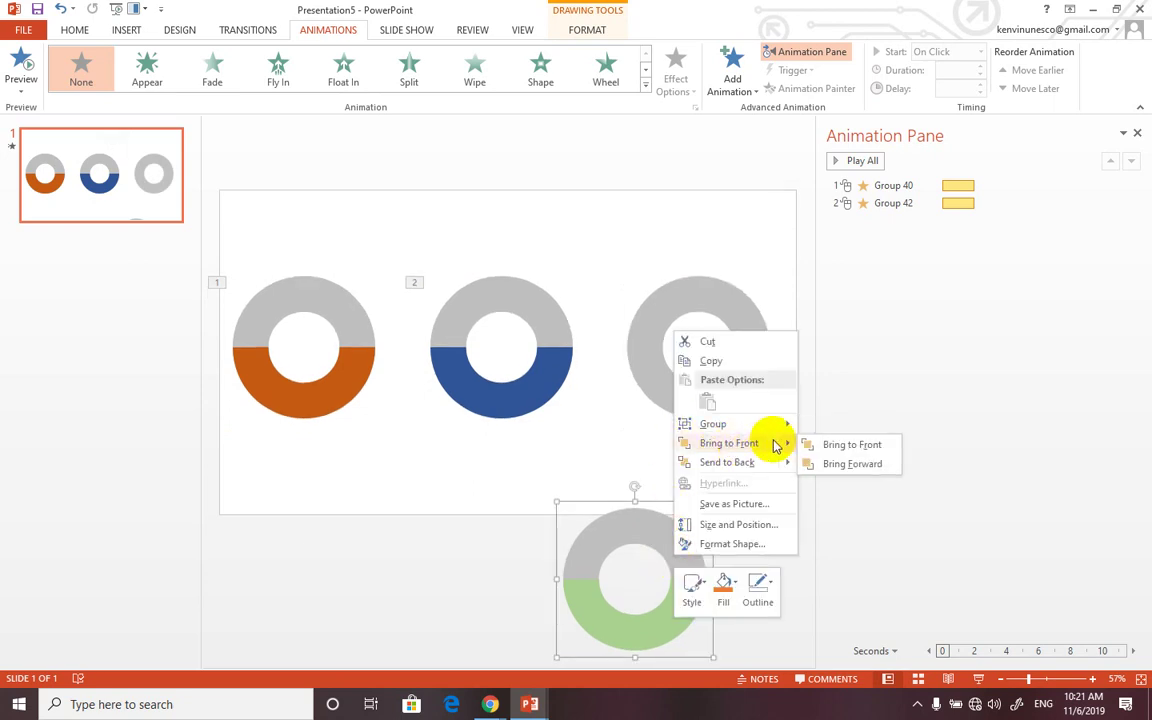
click(852, 444)
drag(689, 535, 736, 331)
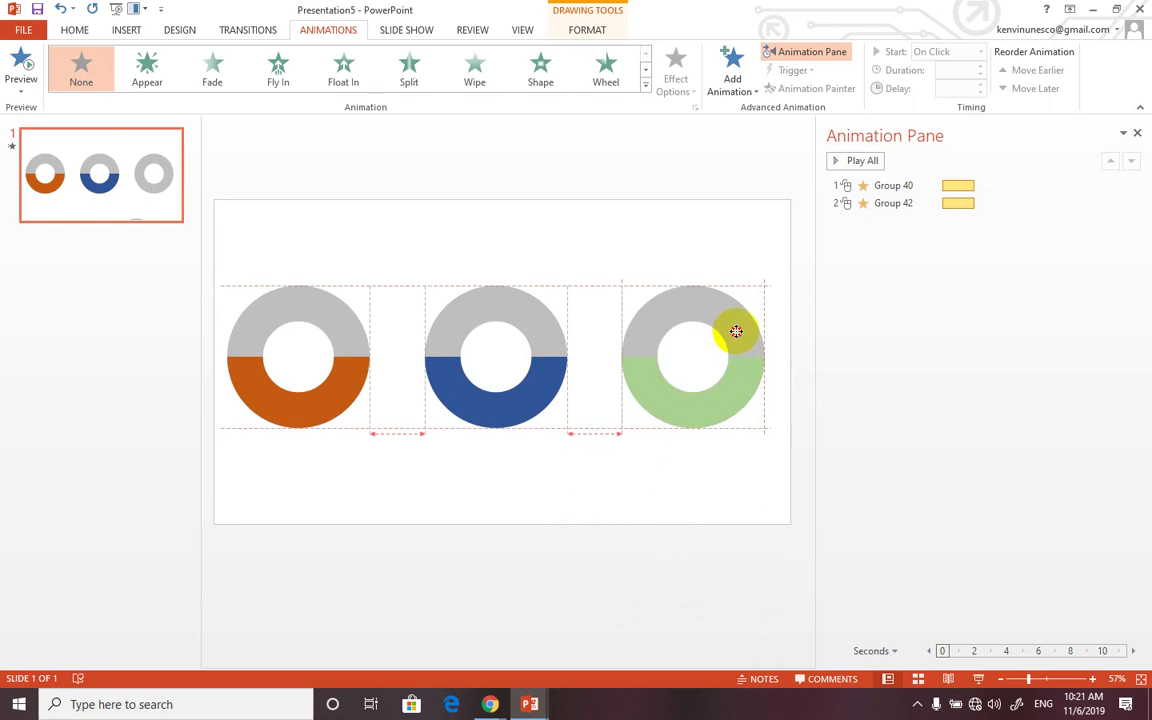
click(712, 525)
click(712, 422)
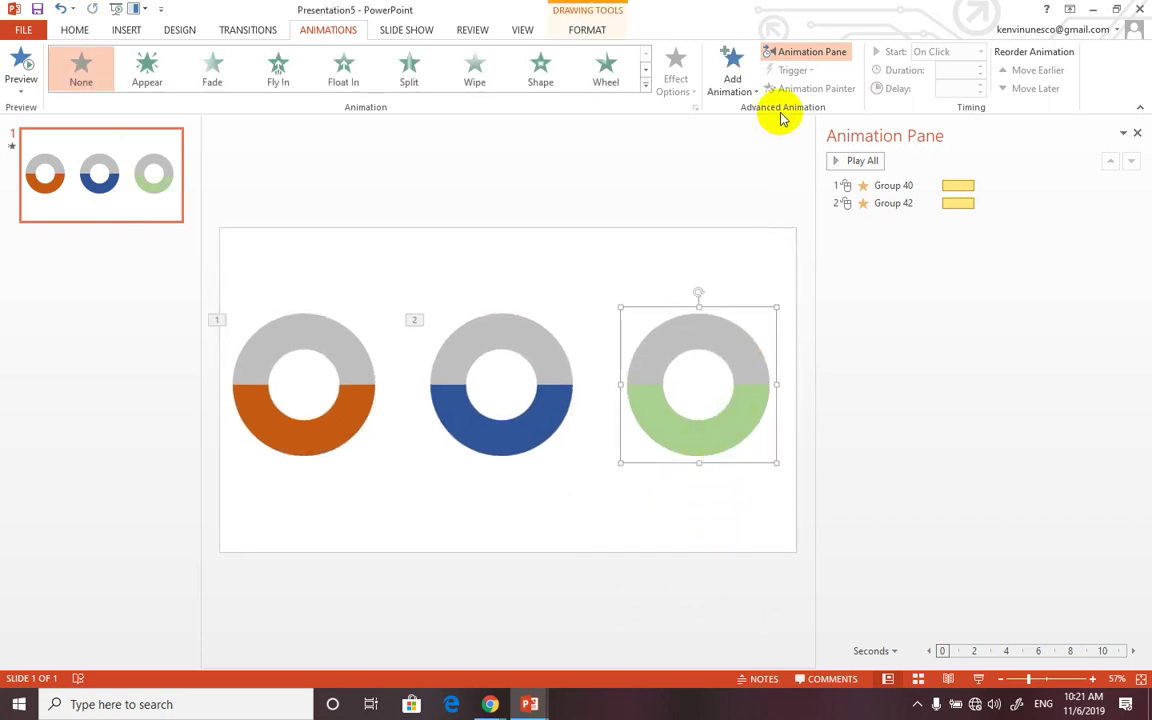
Add Spin to the green gauge and set Group 44's amount to a custom 170° clockwise.
click(738, 75)
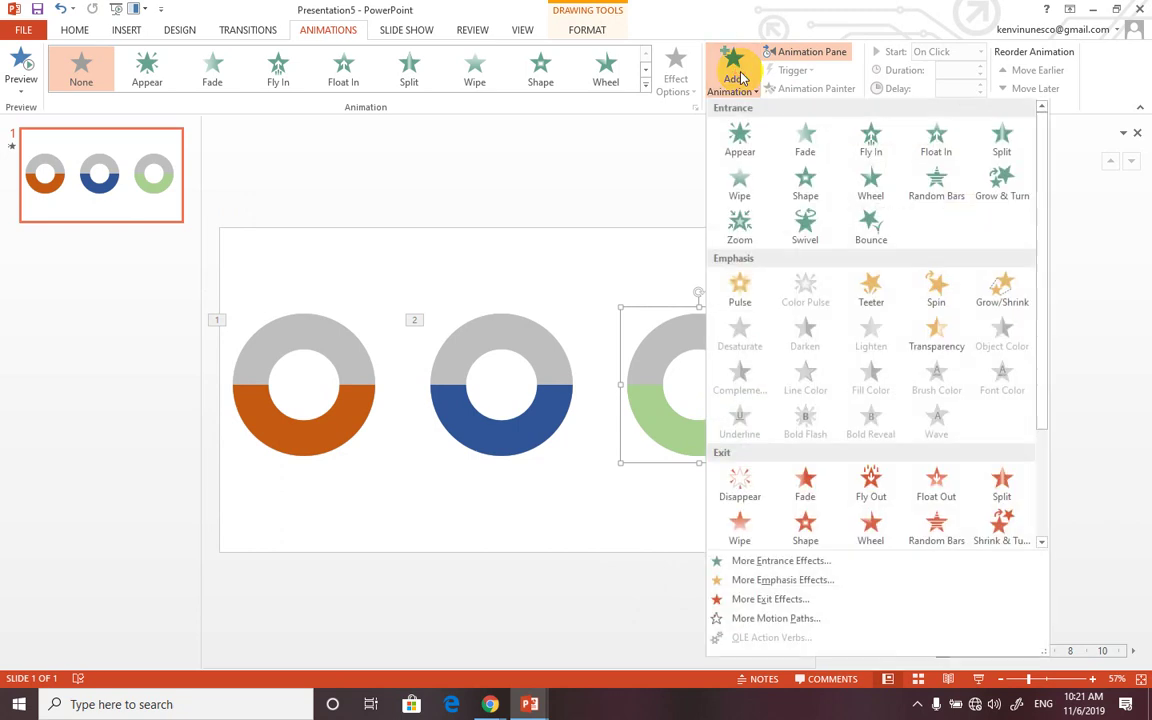
click(938, 295)
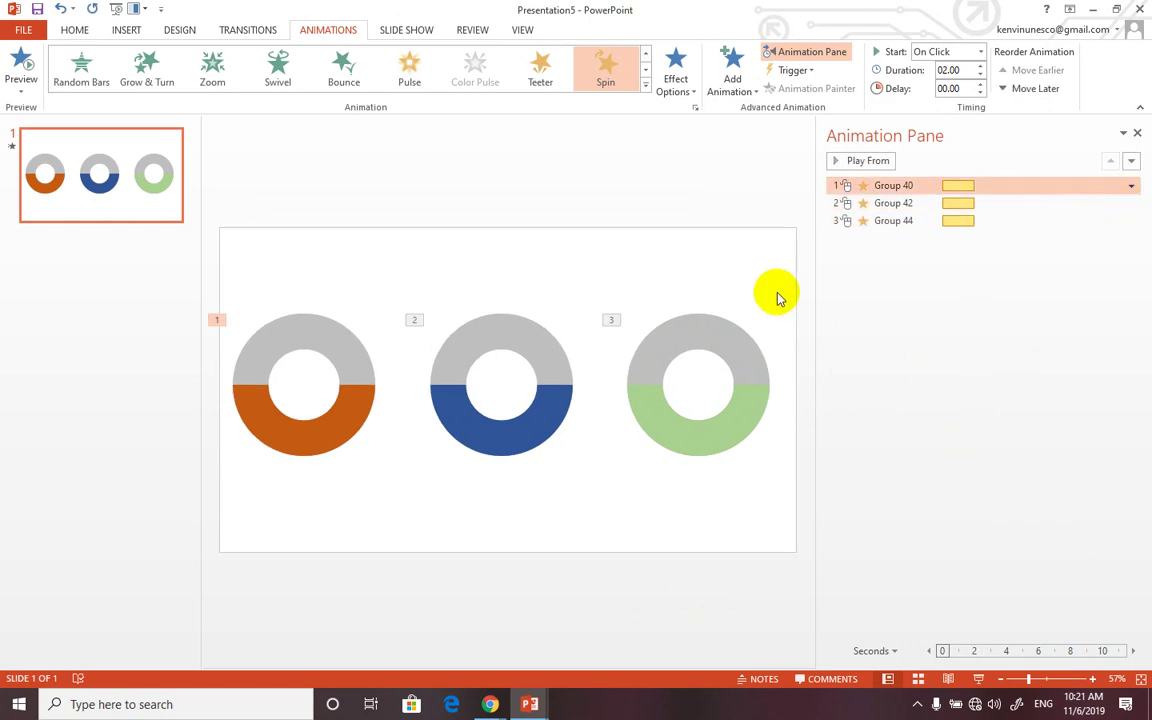
click(746, 378)
click(1131, 221)
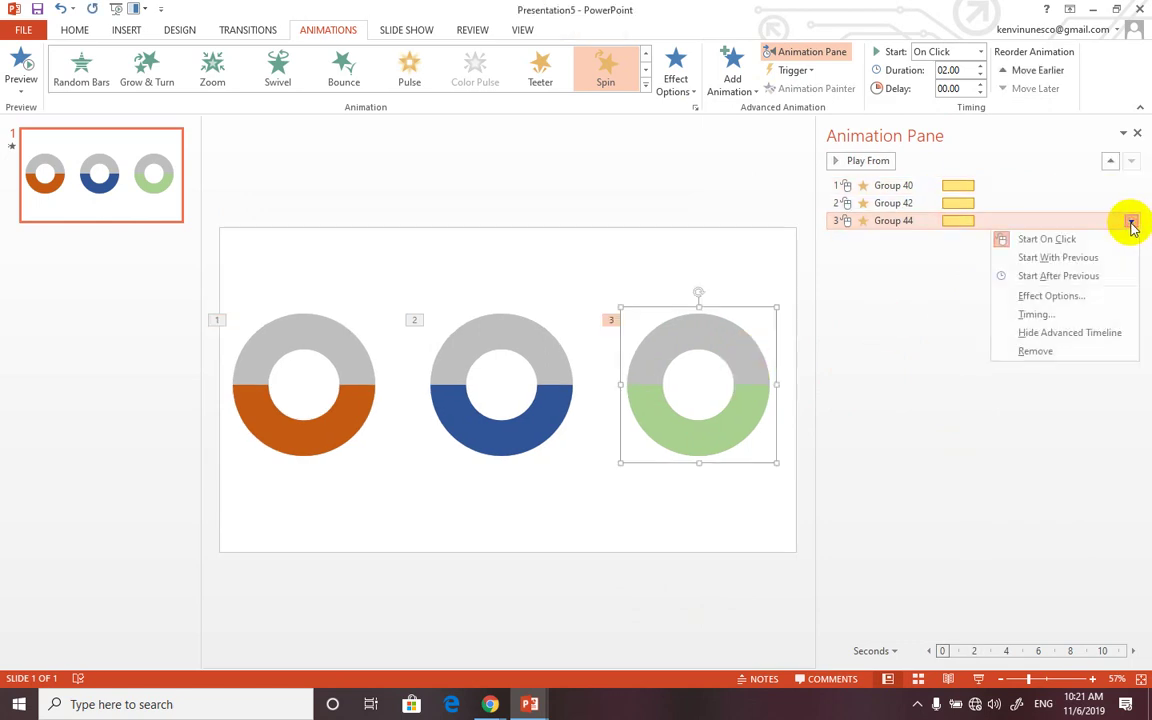
click(1067, 296)
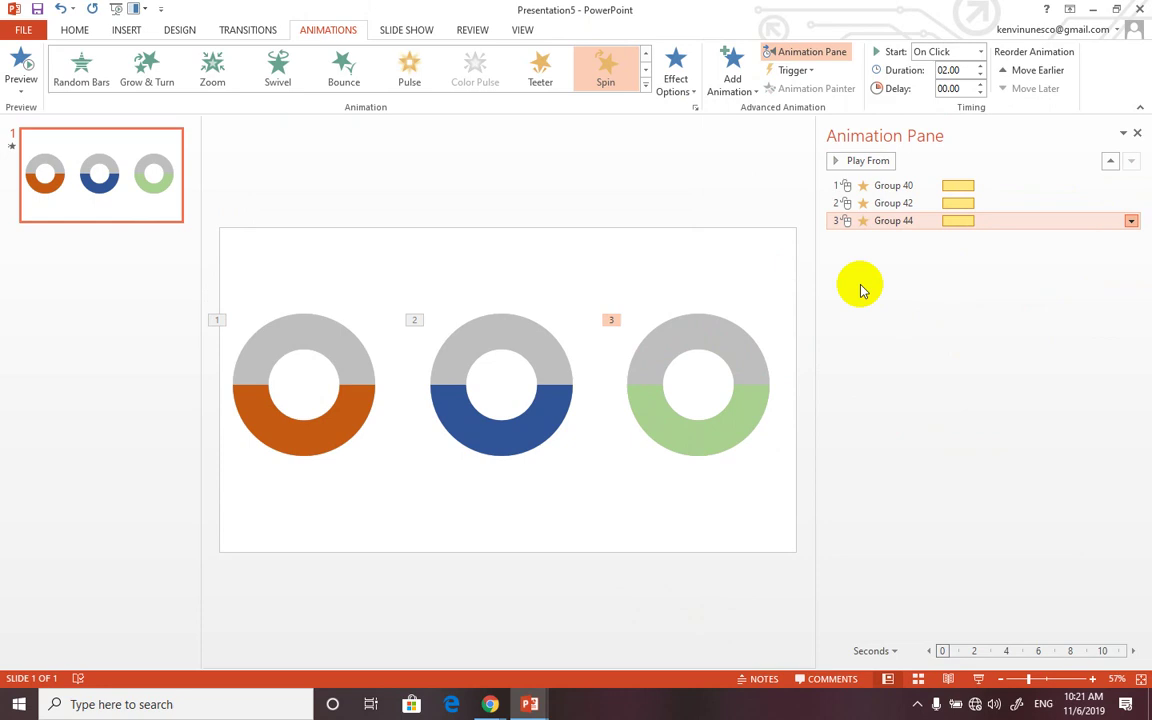
click(657, 265)
text(170)
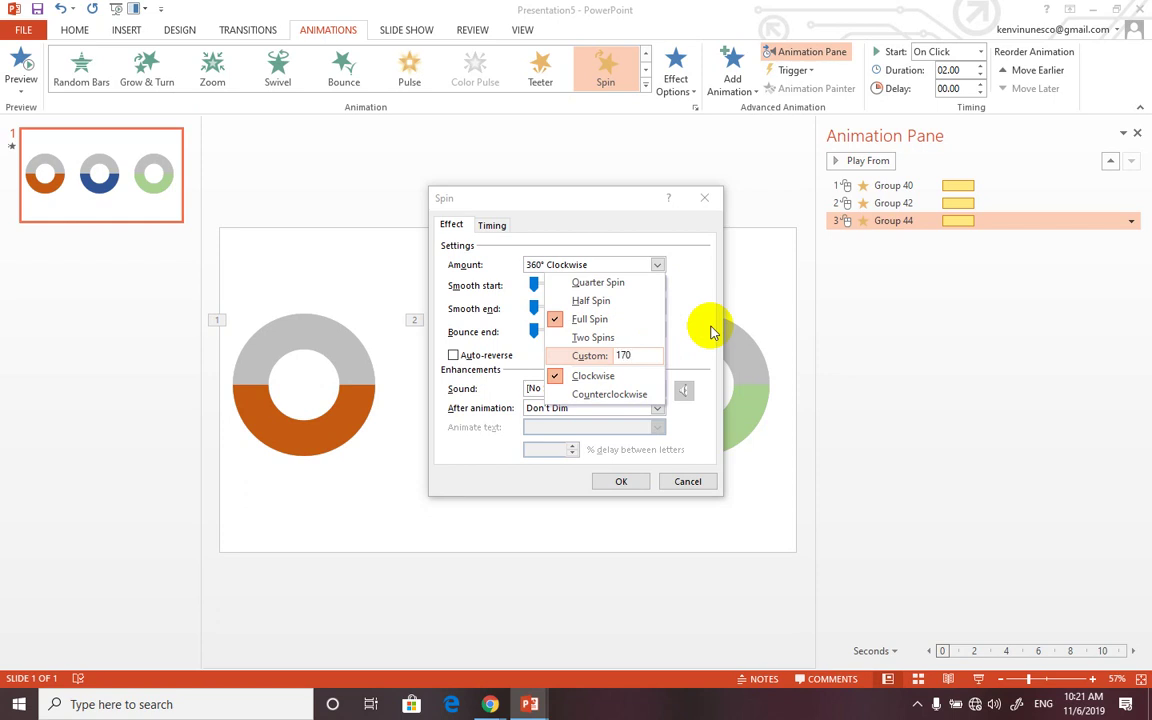
key(Return)
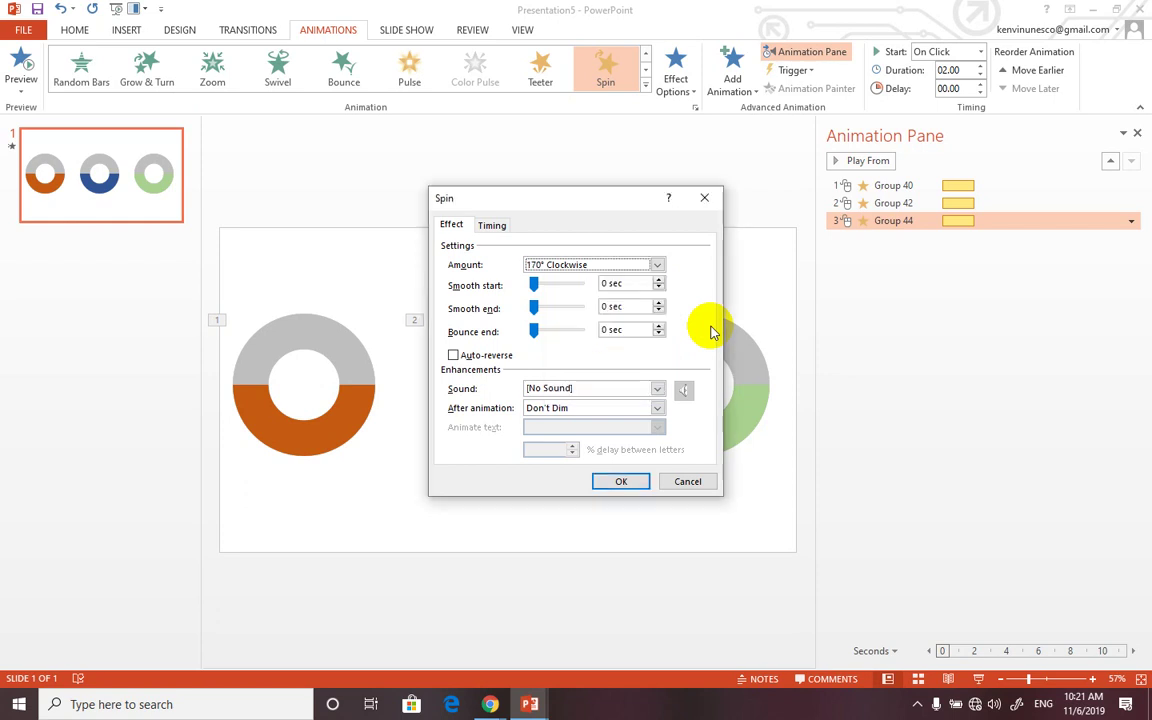
click(622, 486)
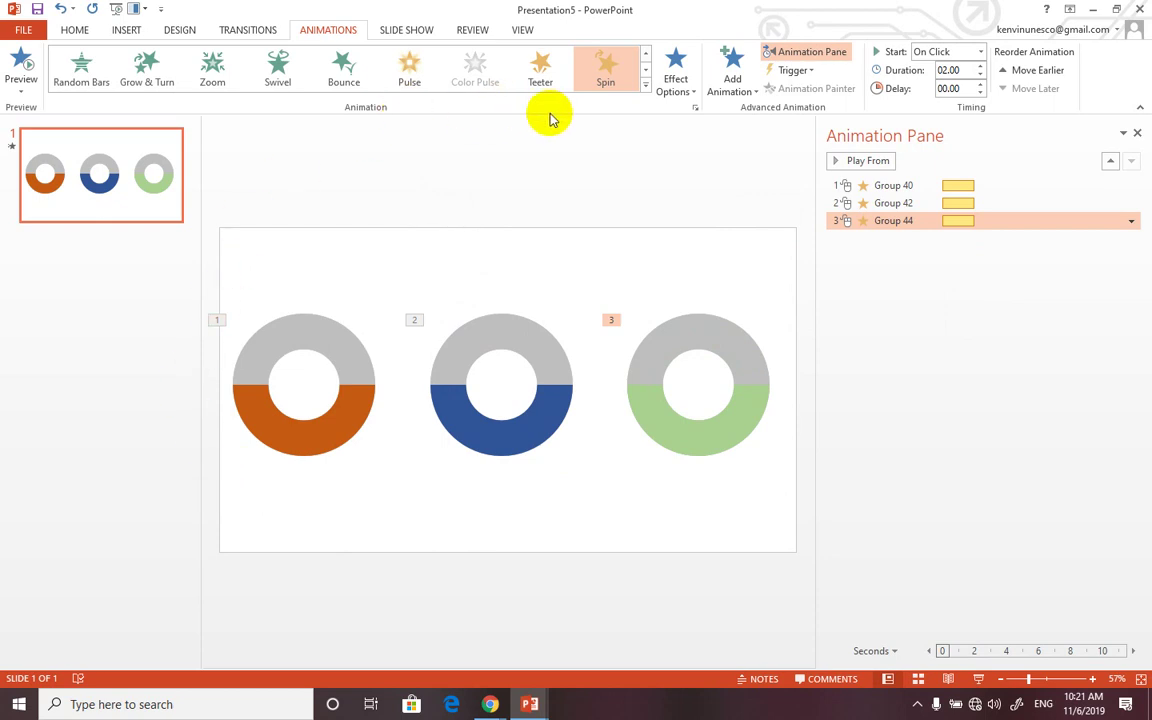
Draw a rectangle covering the lower half of the slide beneath the rings.
click(126, 30)
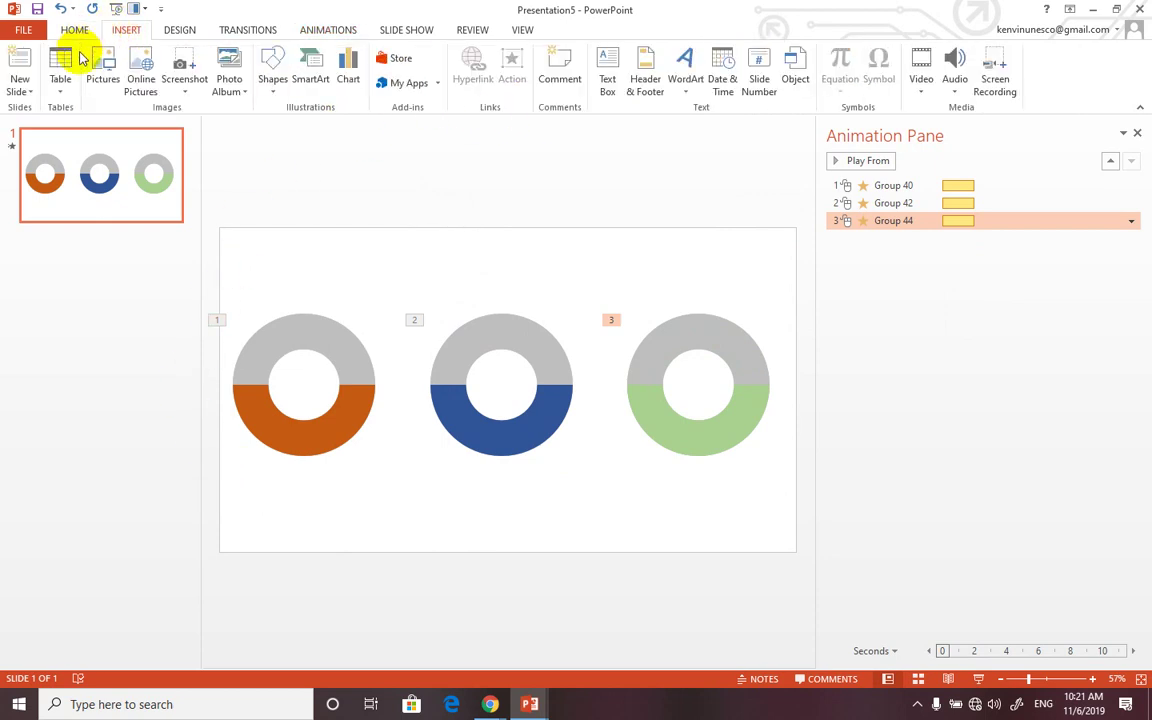
click(273, 70)
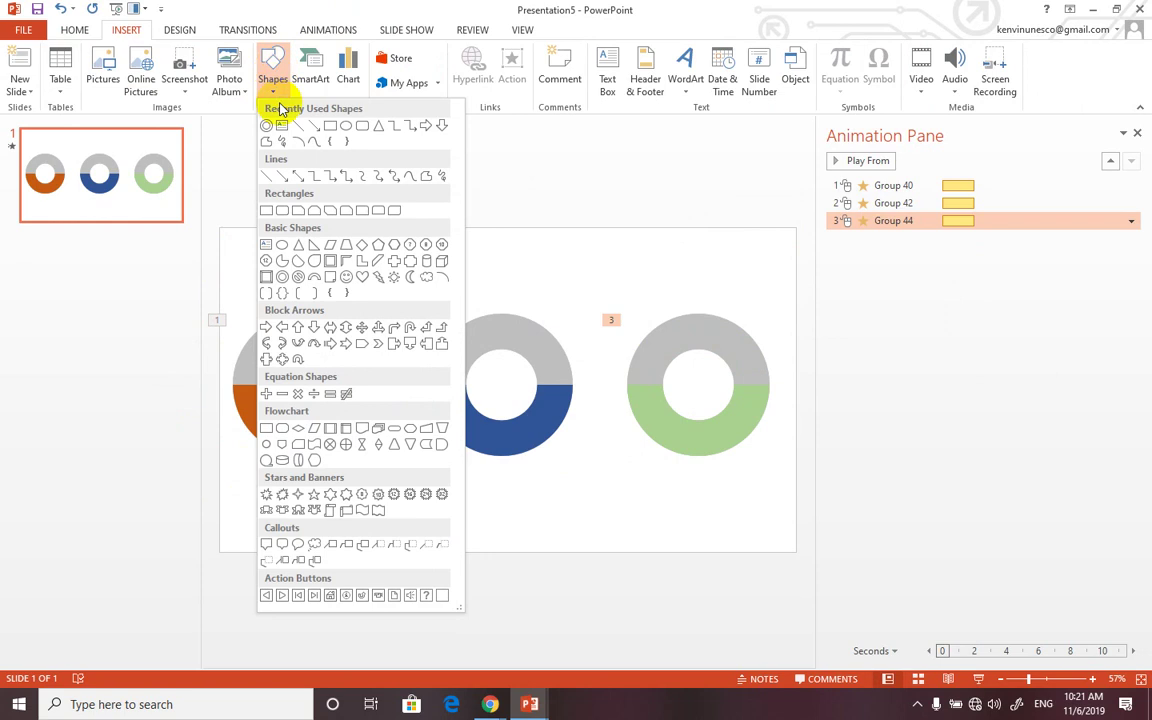
click(326, 126)
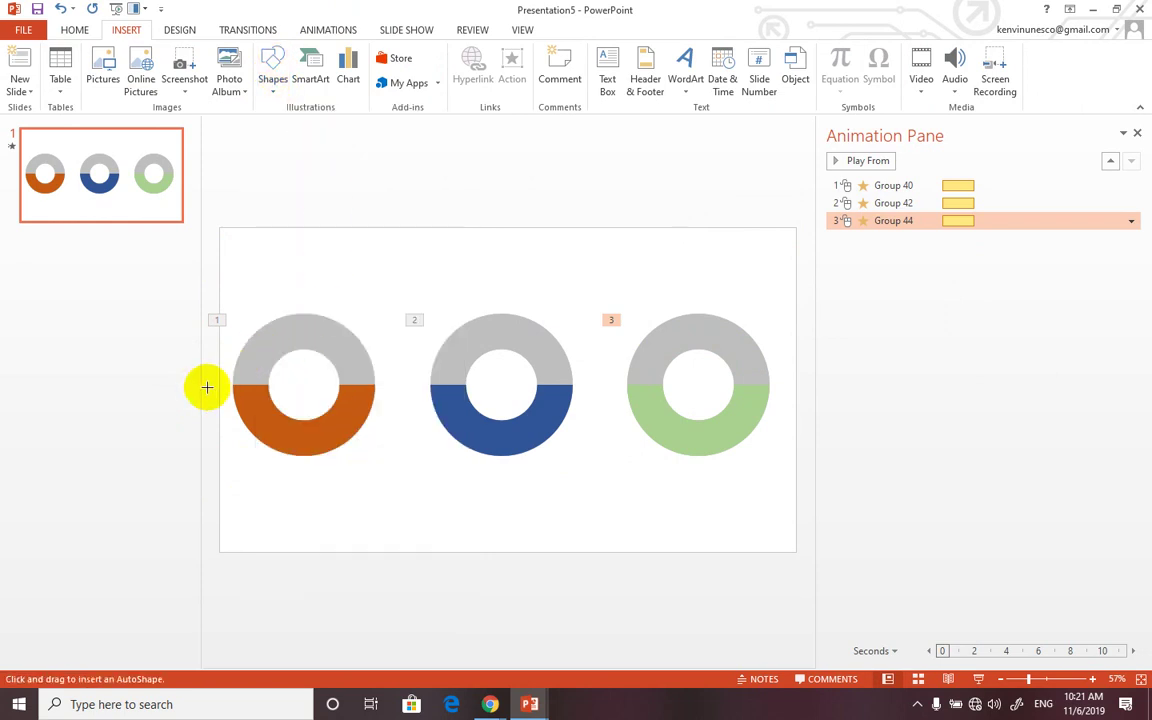
drag(203, 384, 792, 484)
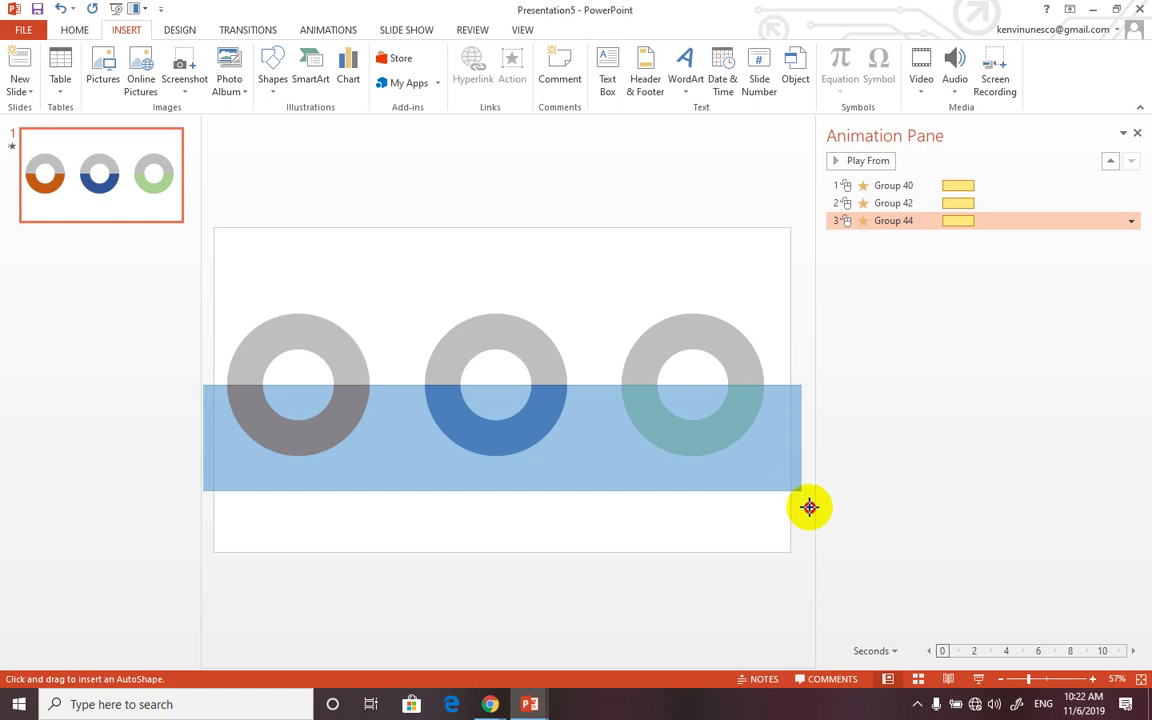
drag(808, 484, 811, 557)
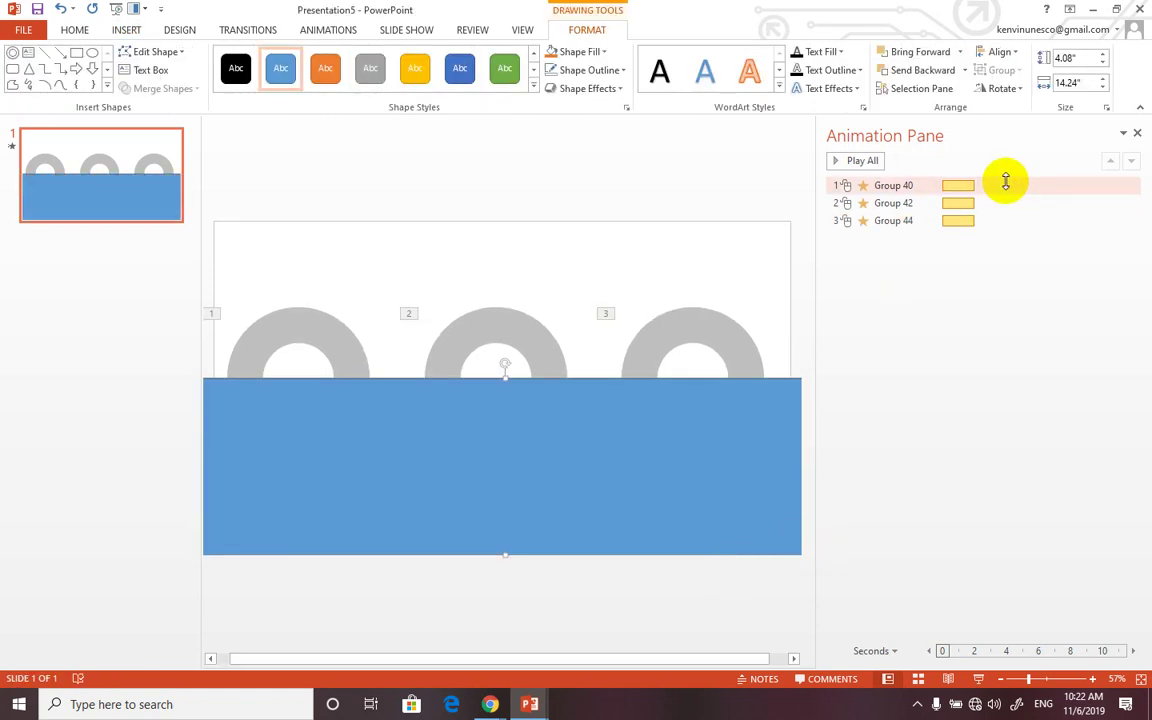
Give the rectangle a solid white fill with no outline, then deselect it.
right_click(656, 445)
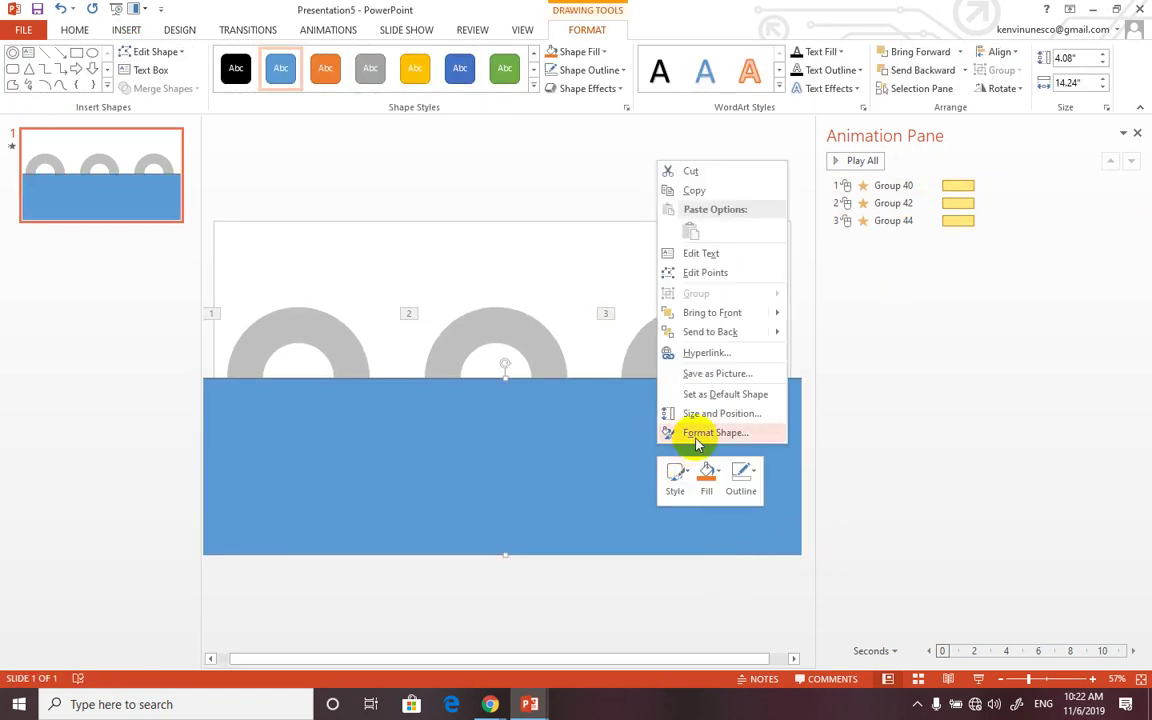
click(700, 433)
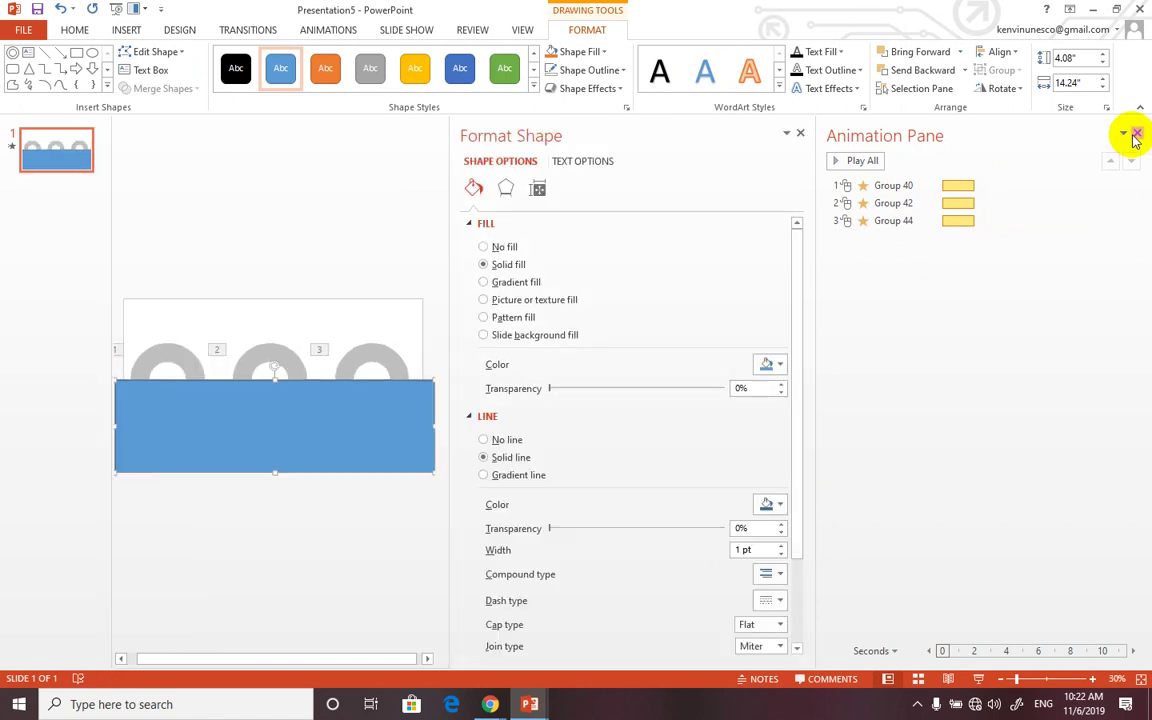
click(1136, 134)
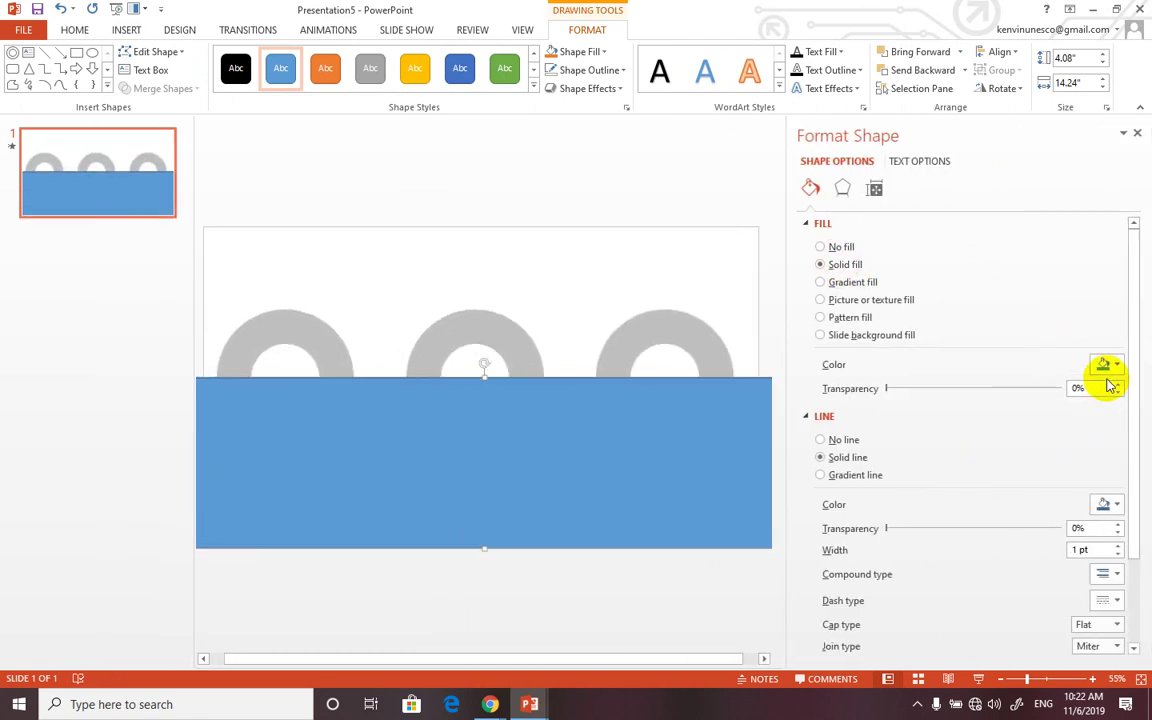
click(1114, 365)
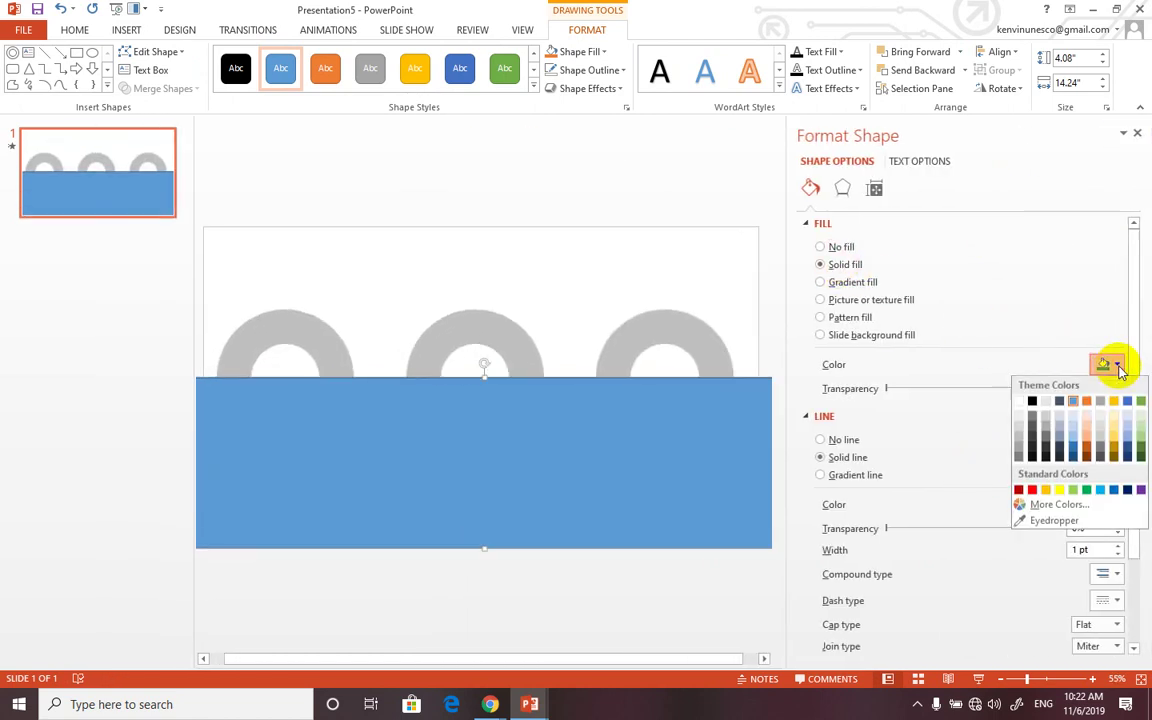
click(1018, 425)
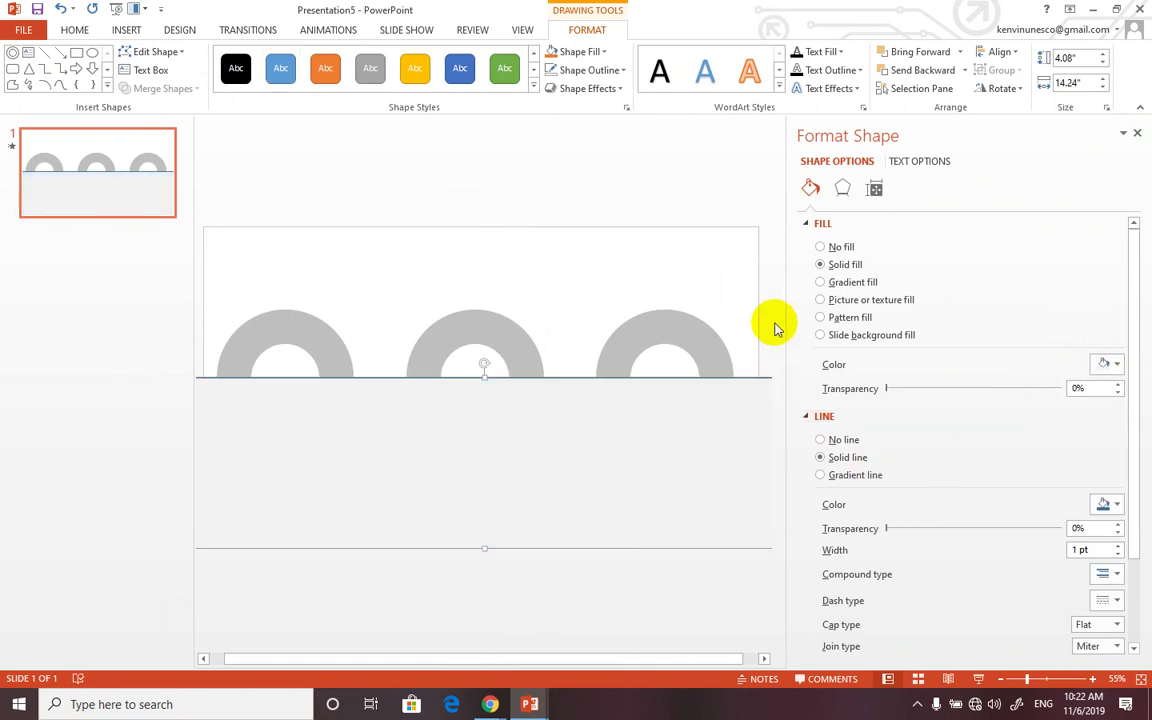
click(1108, 366)
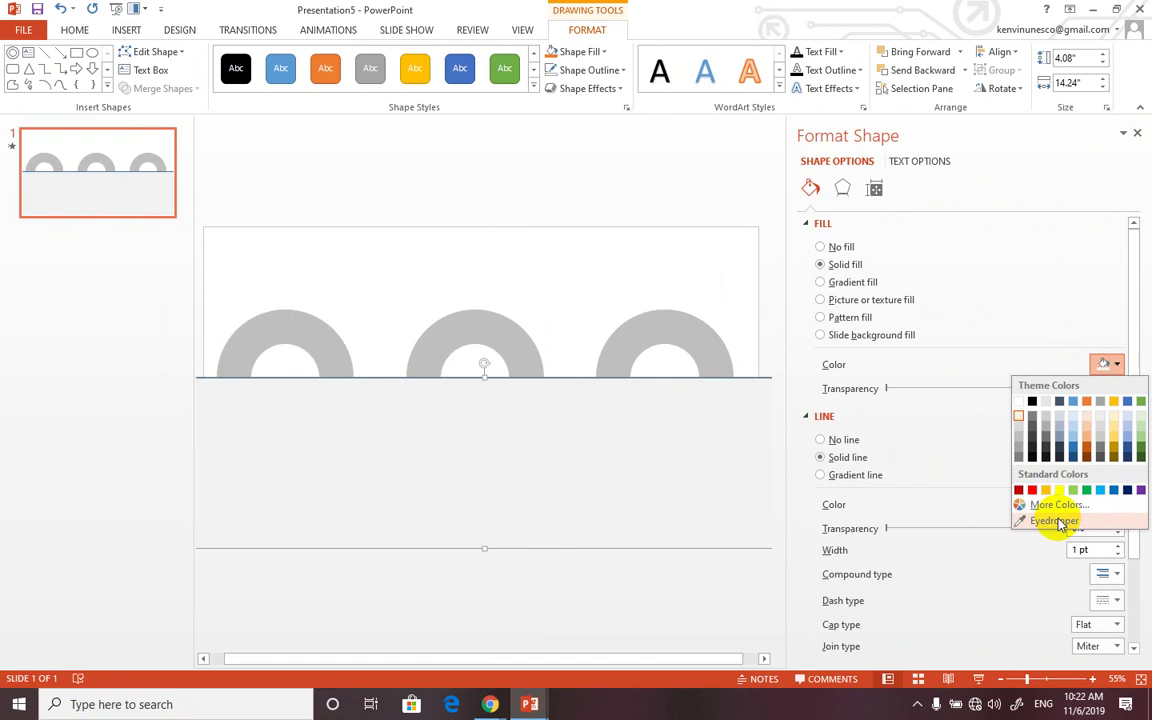
click(1019, 402)
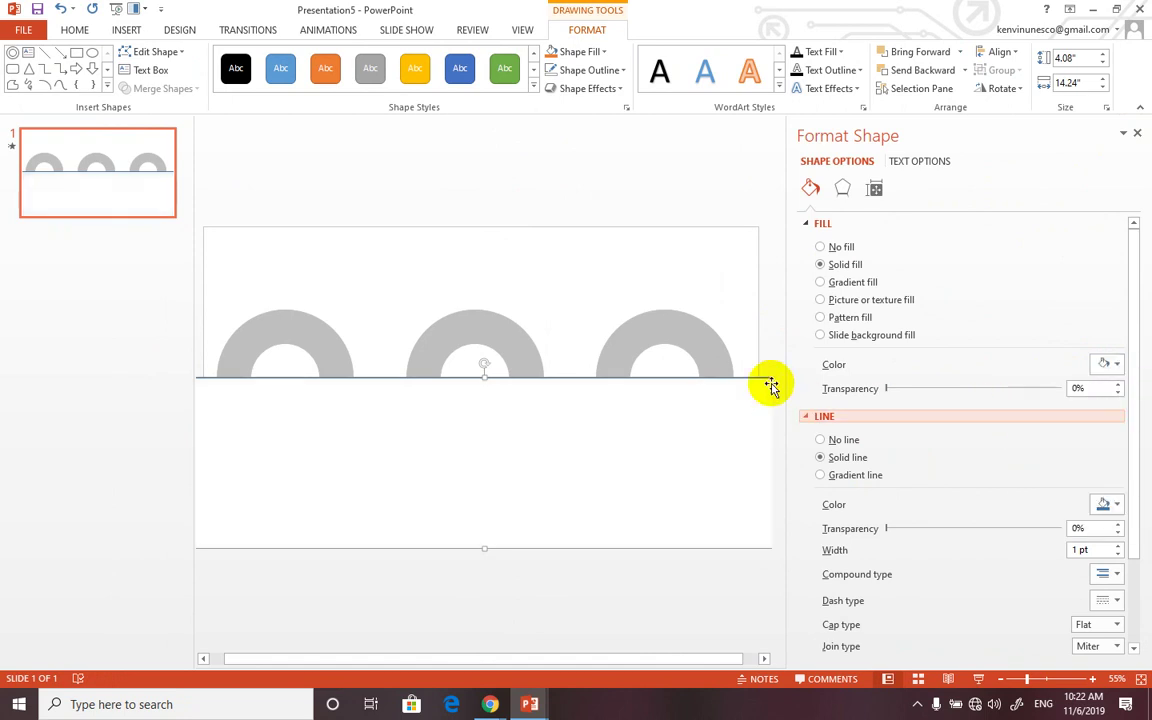
click(834, 441)
click(766, 267)
drag(791, 238, 997, 238)
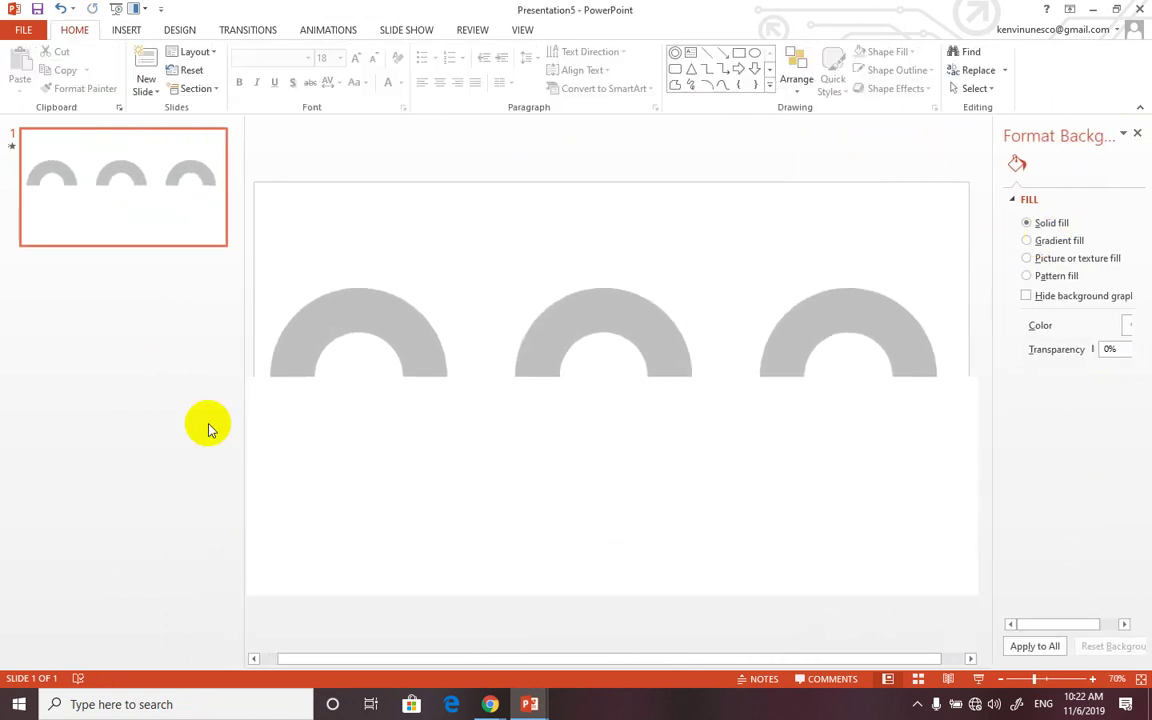
Run the slide show to watch the gauges spin in, then close the Format Background pane.
drag(244, 157, 193, 159)
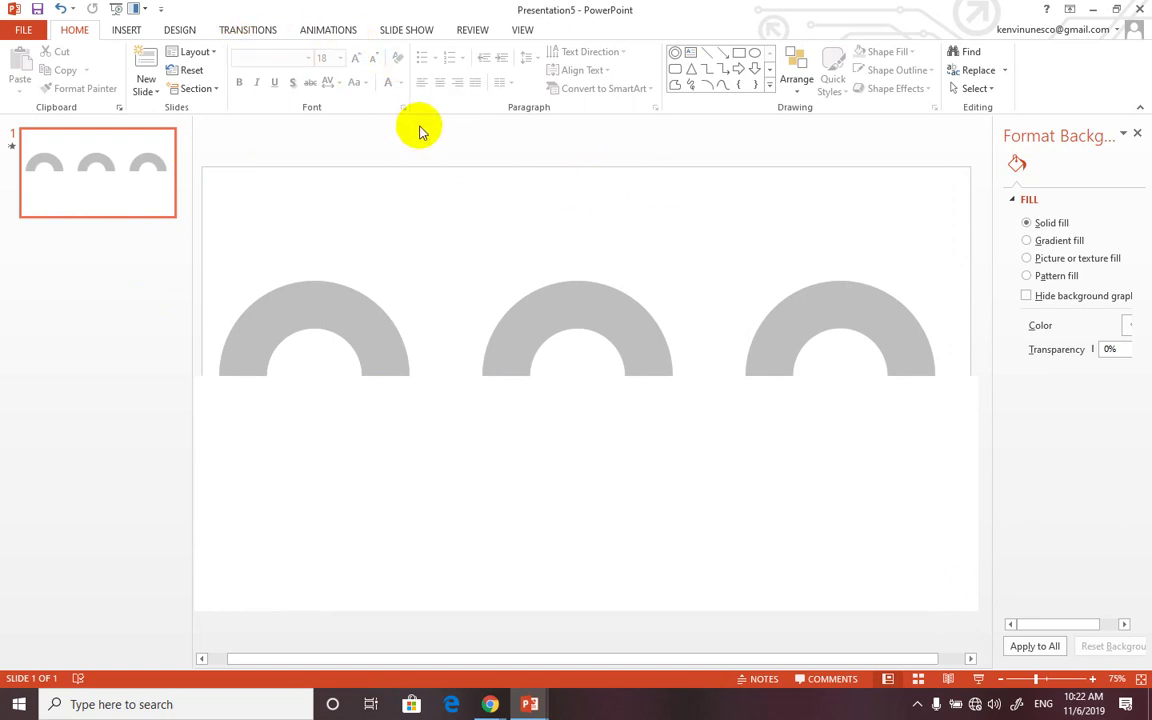
key(F5)
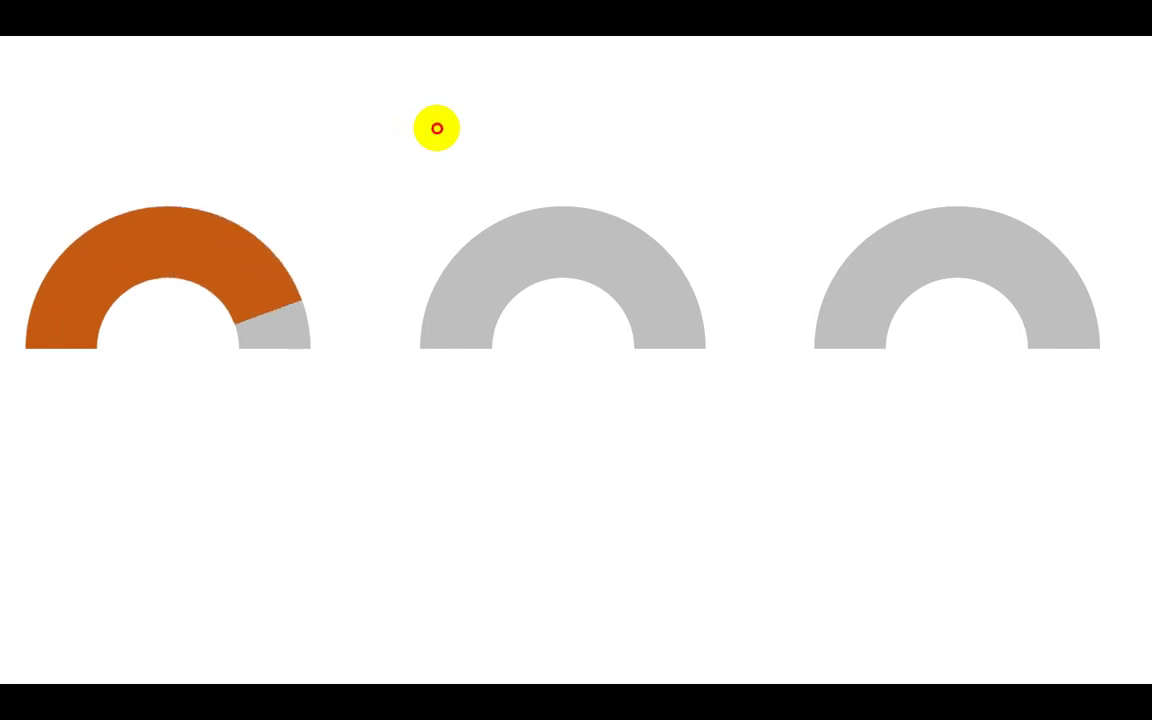
click(437, 128)
click(437, 128)
click(548, 244)
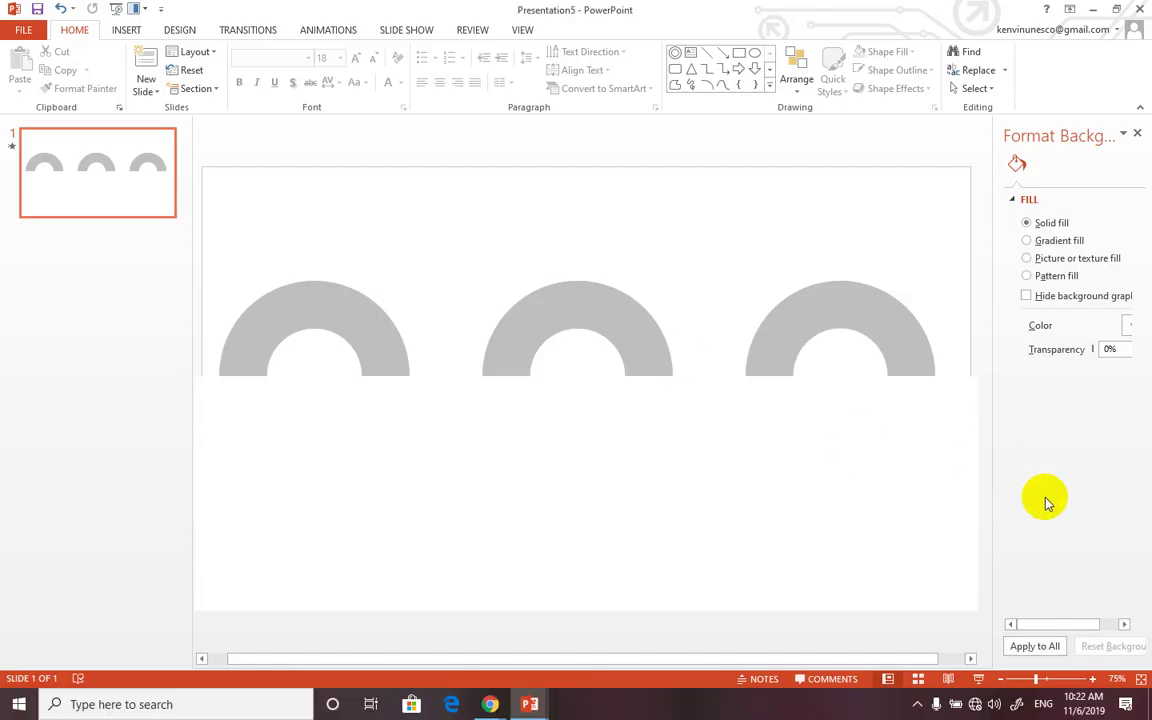
click(1137, 133)
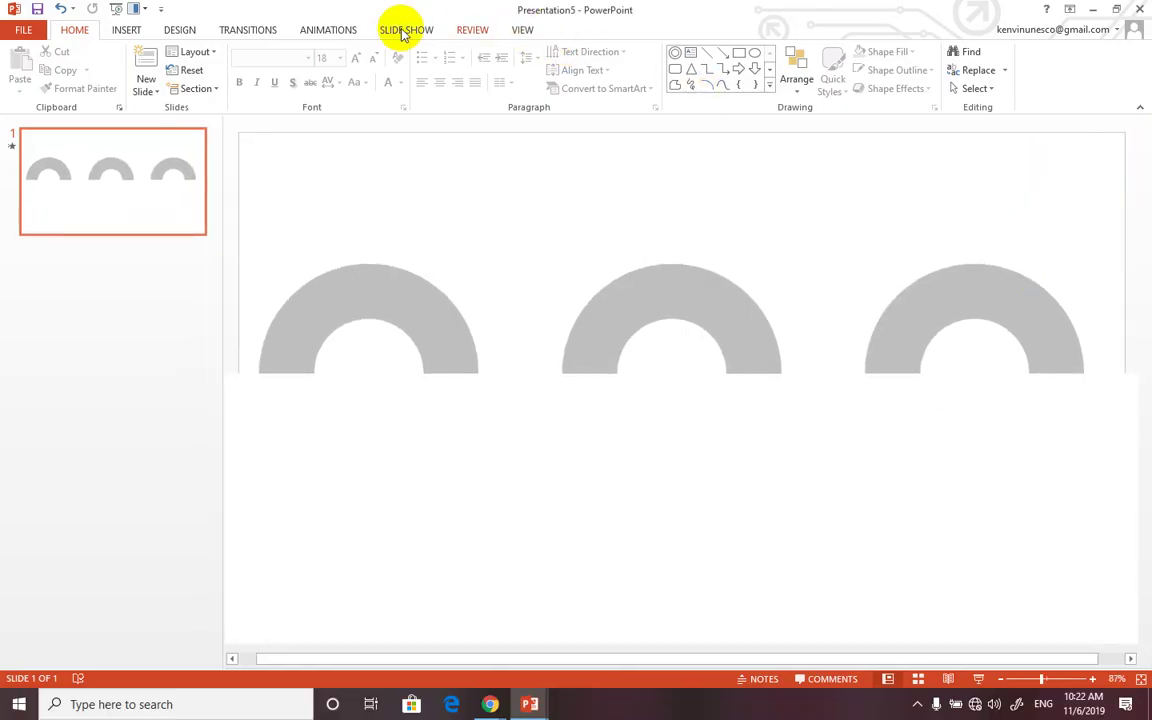
Set the Group 42 and Group 44 animations to start After Previous.
click(329, 30)
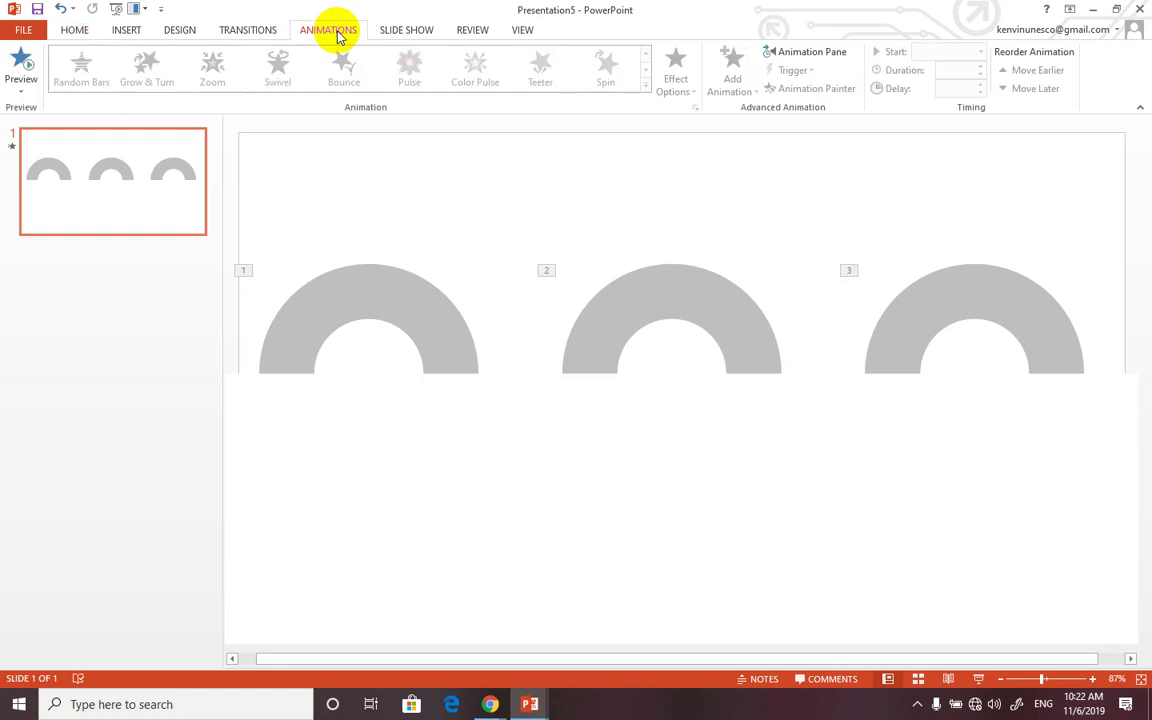
click(811, 55)
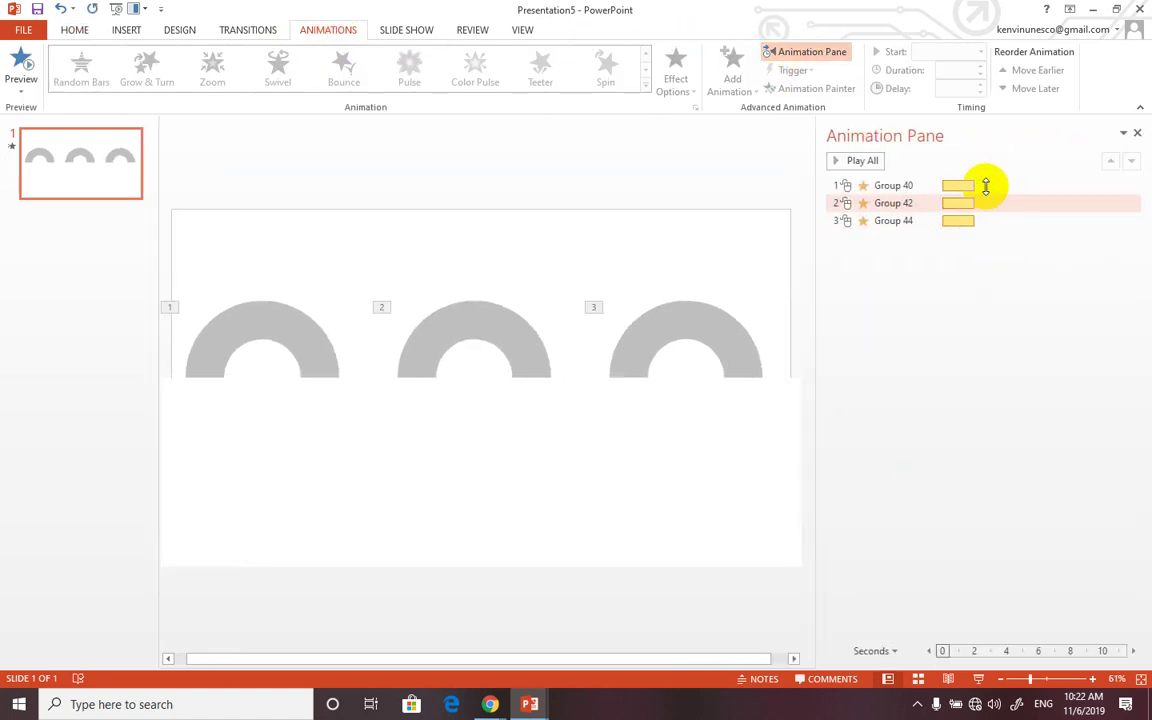
click(1090, 205)
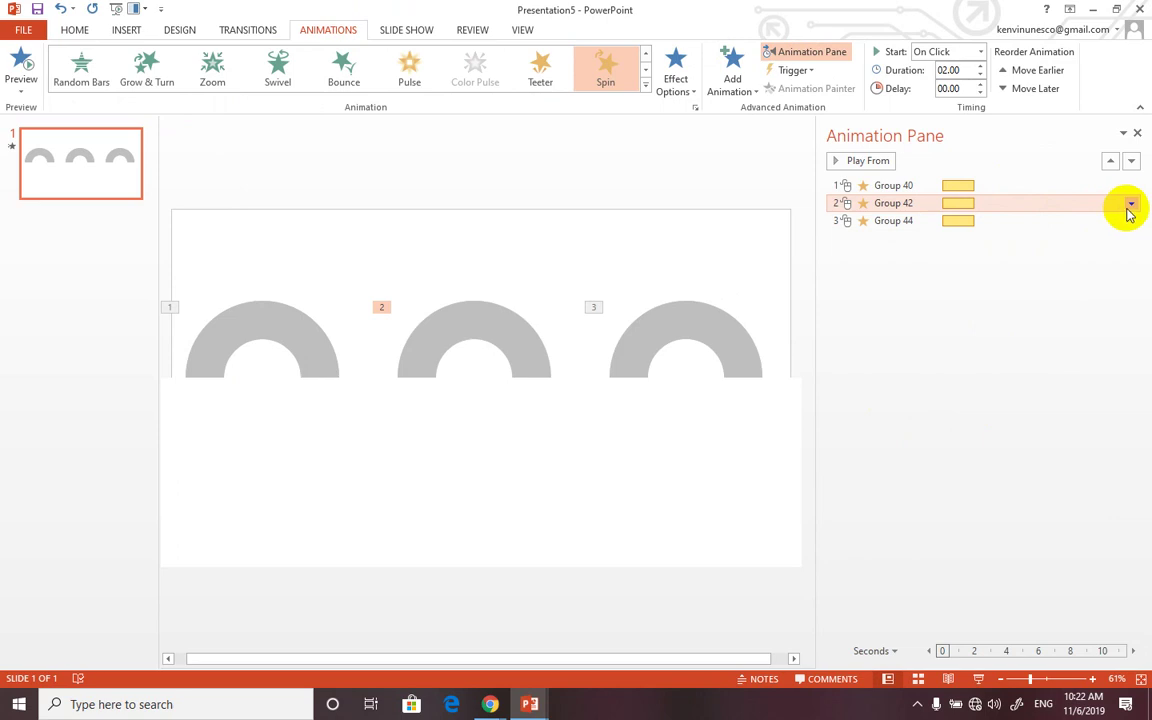
click(1131, 204)
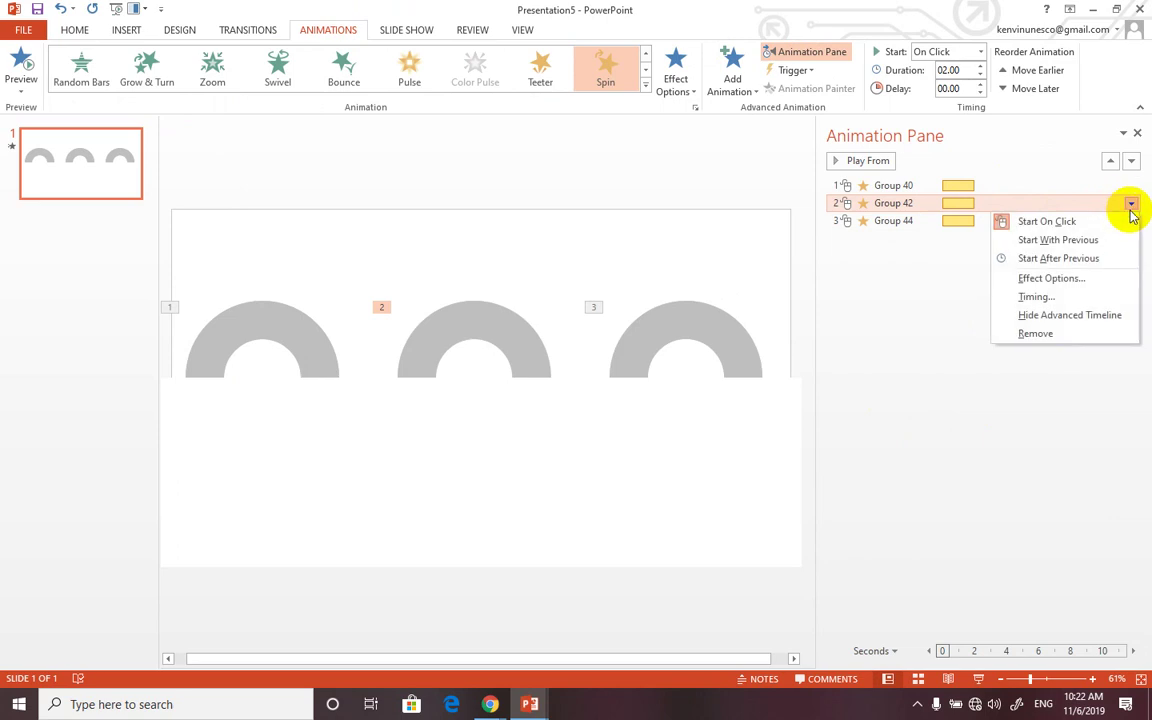
click(1086, 260)
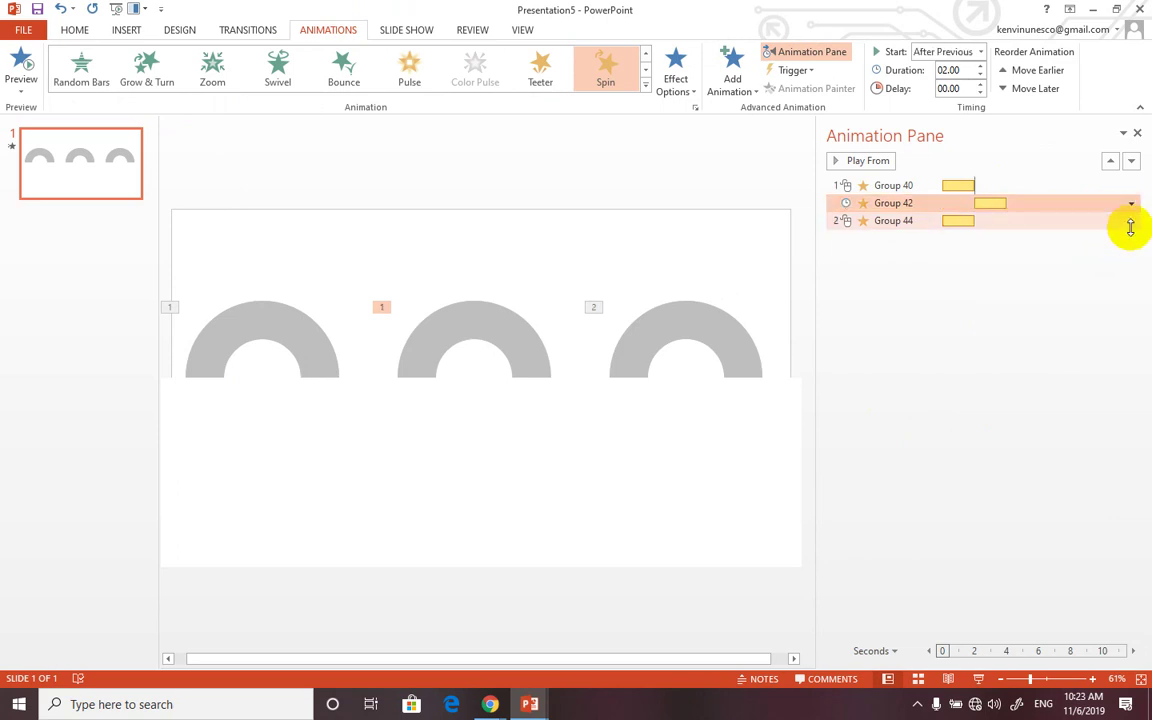
click(1129, 222)
click(1131, 221)
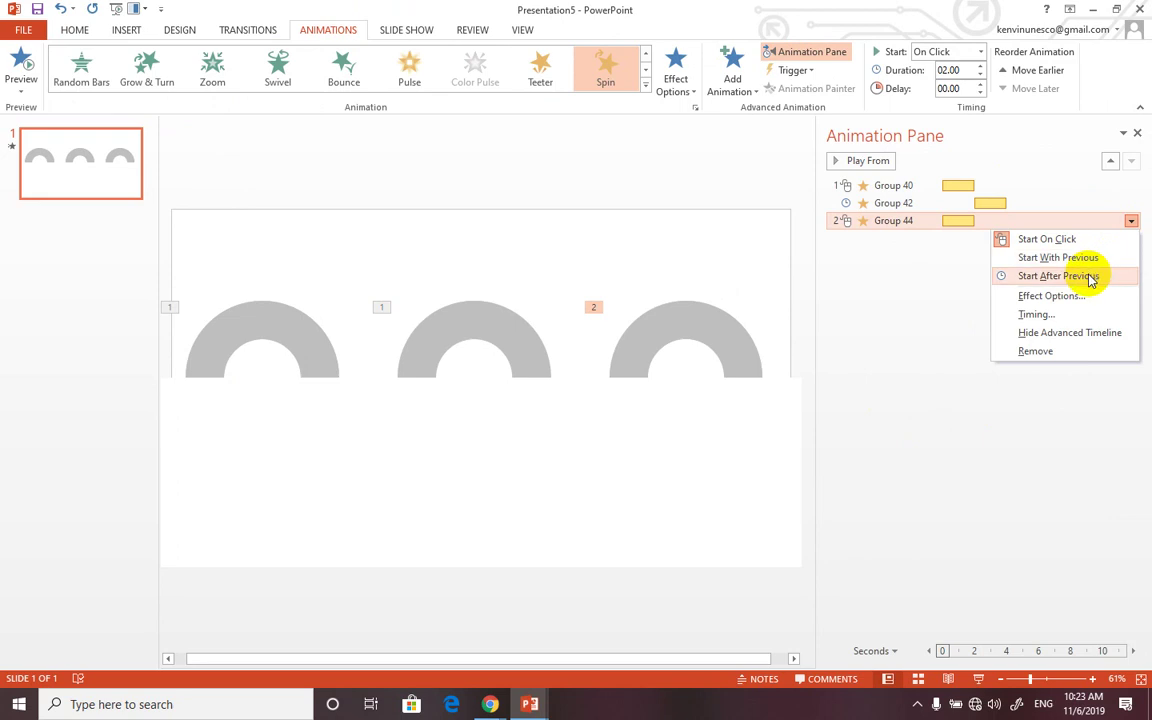
click(1050, 275)
Set Group 42's Spin amount to a custom 150° and start the slide show.
click(991, 204)
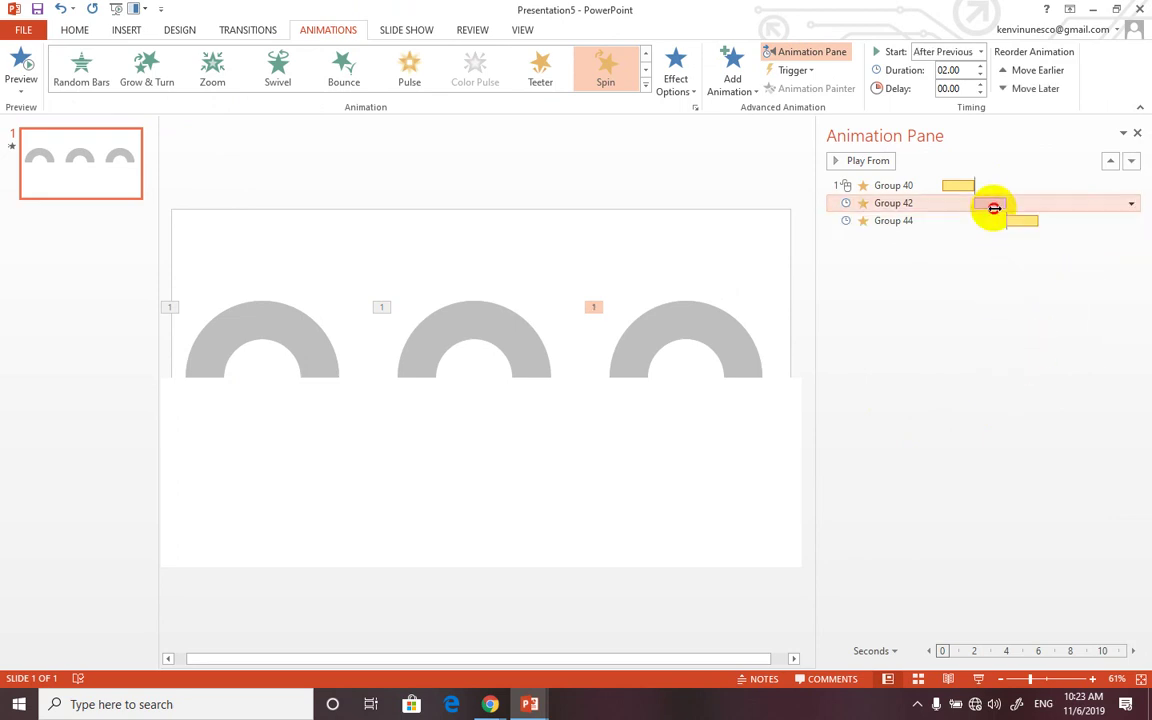
click(1131, 204)
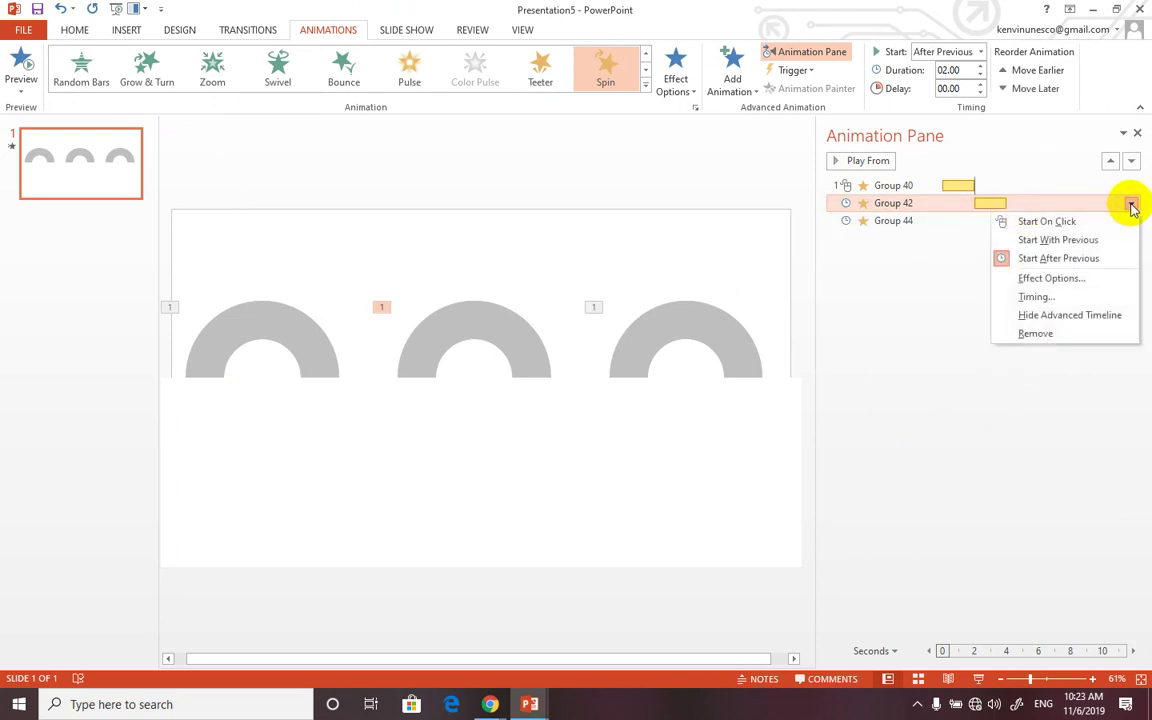
click(1050, 278)
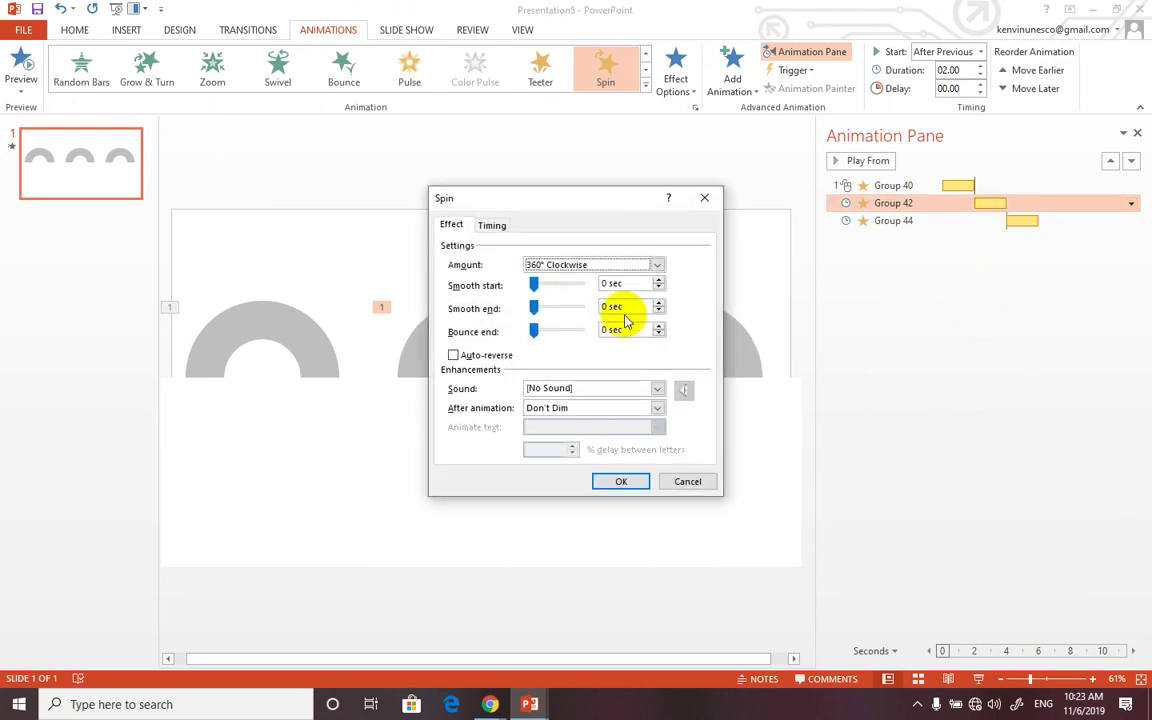
click(657, 266)
text(150)
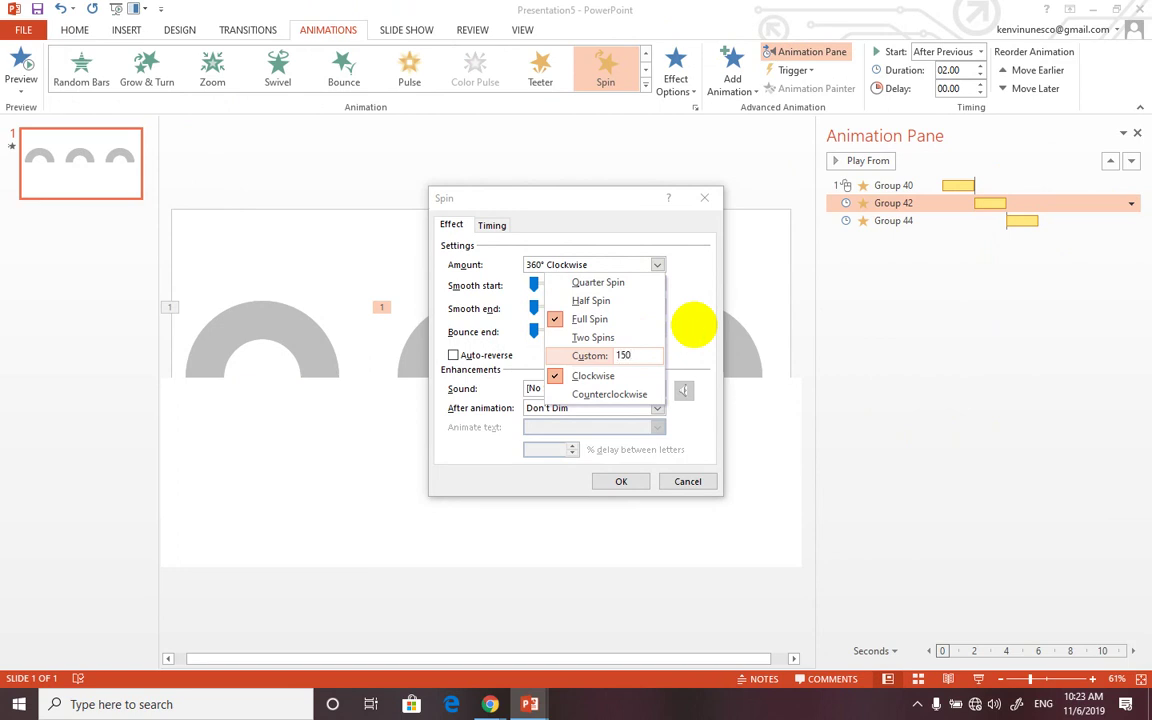
key(Return)
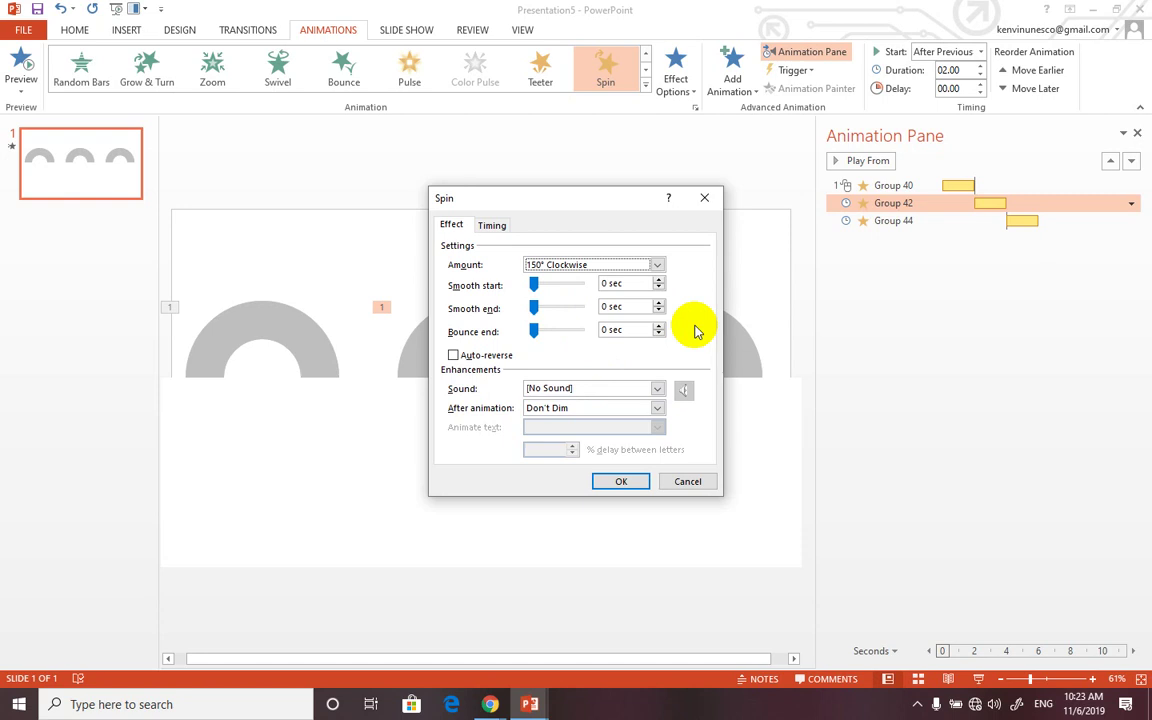
click(620, 481)
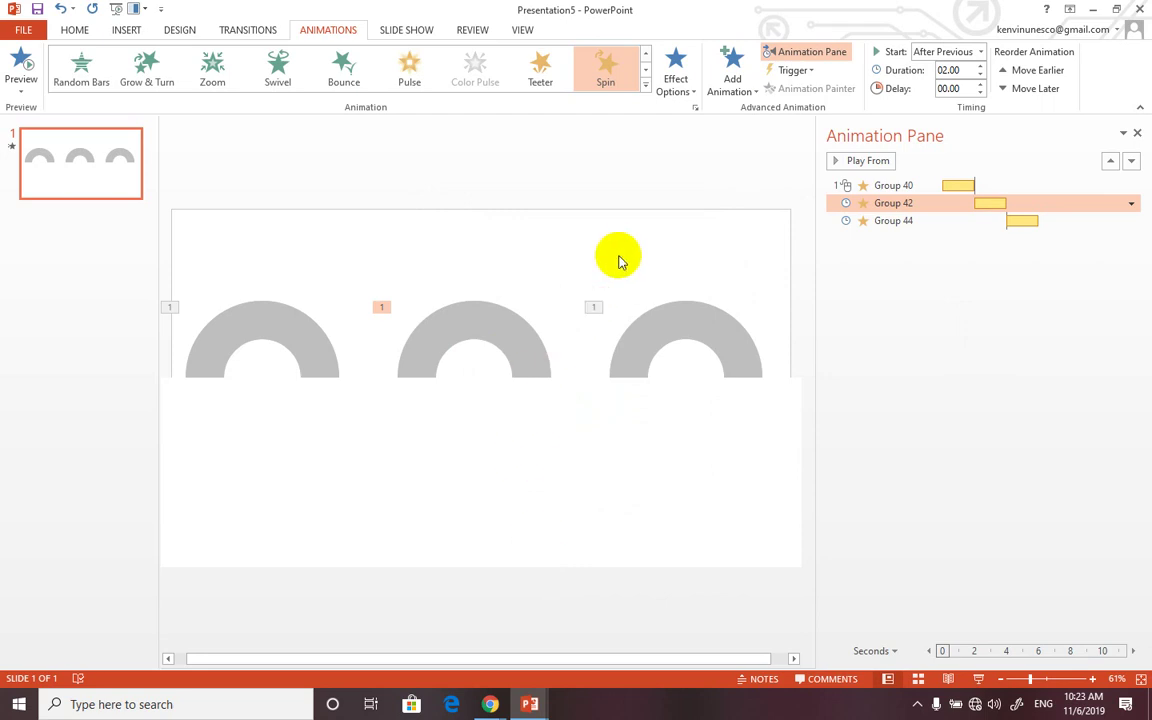
click(648, 168)
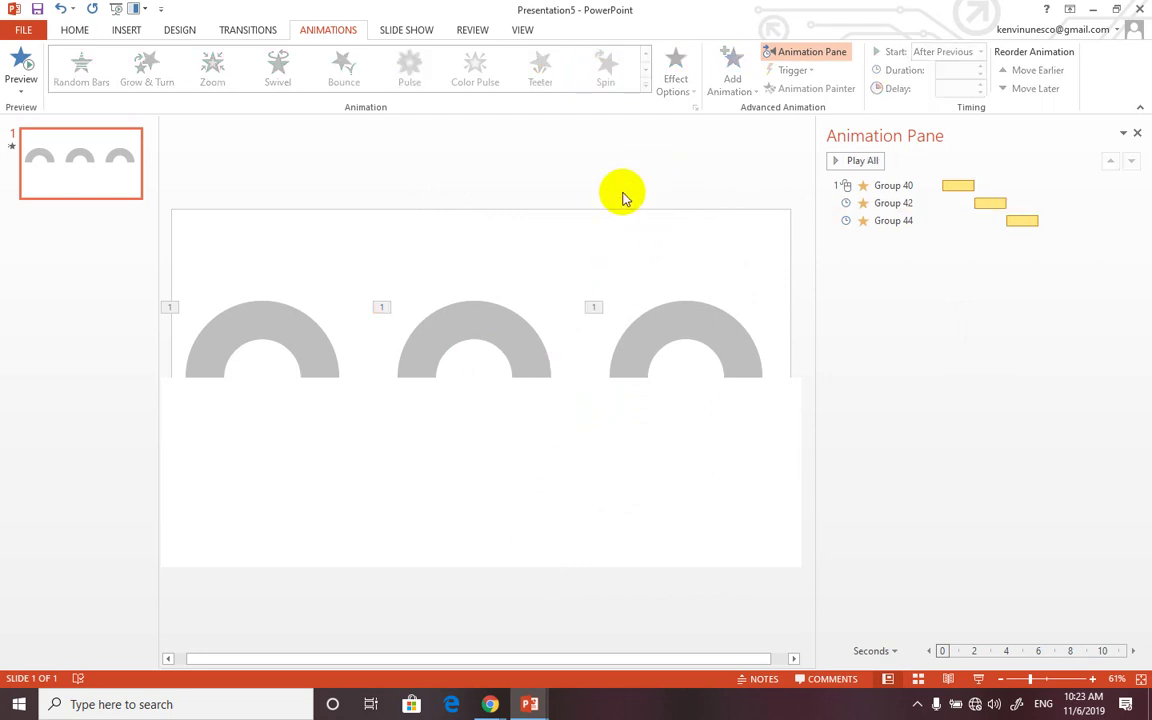
key(F5)
click(622, 191)
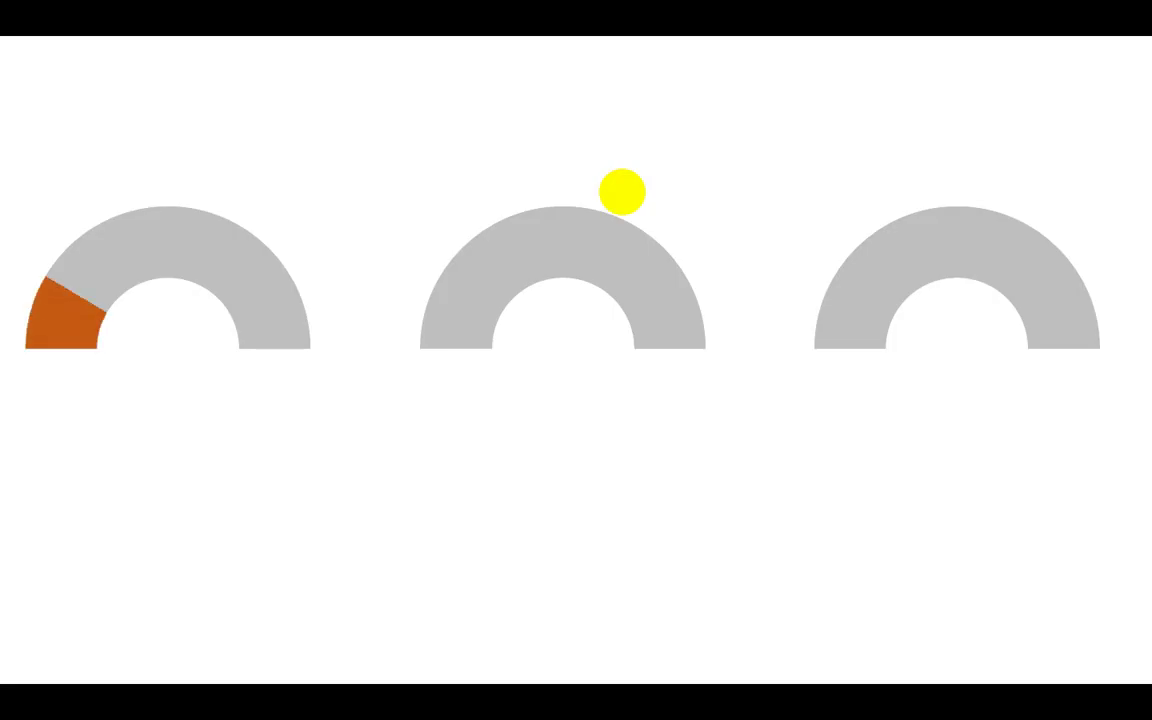
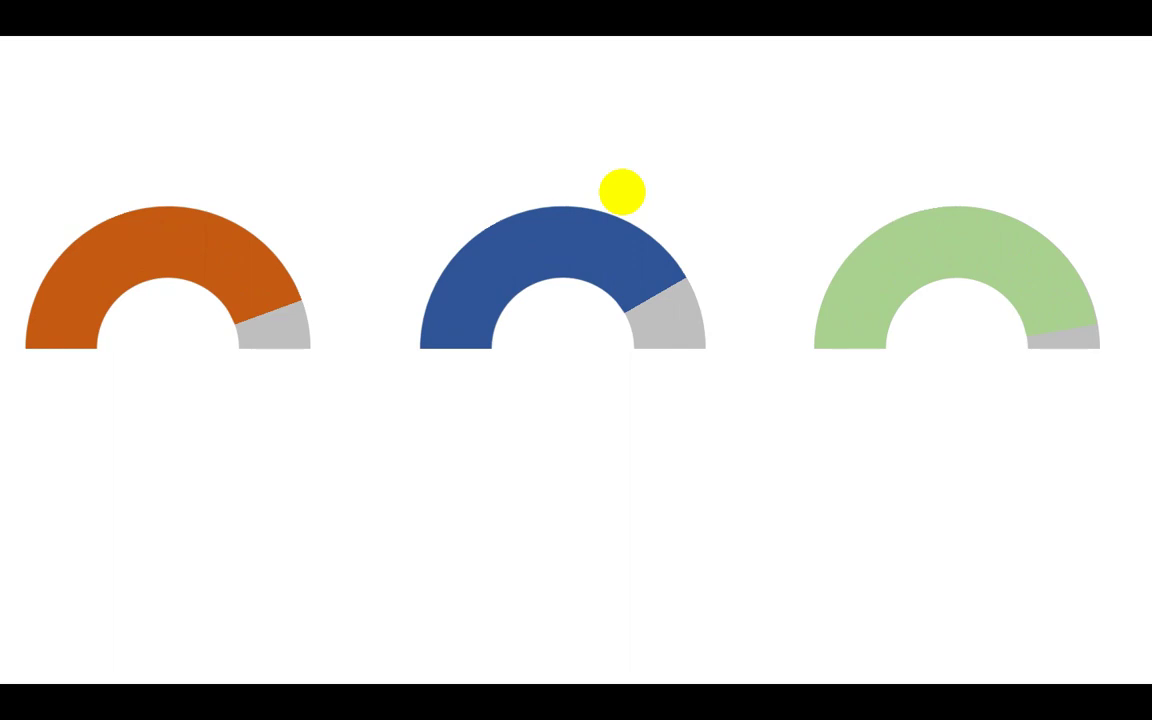
Play the gauge slideshow through to its end and return to Normal view.
click(673, 573)
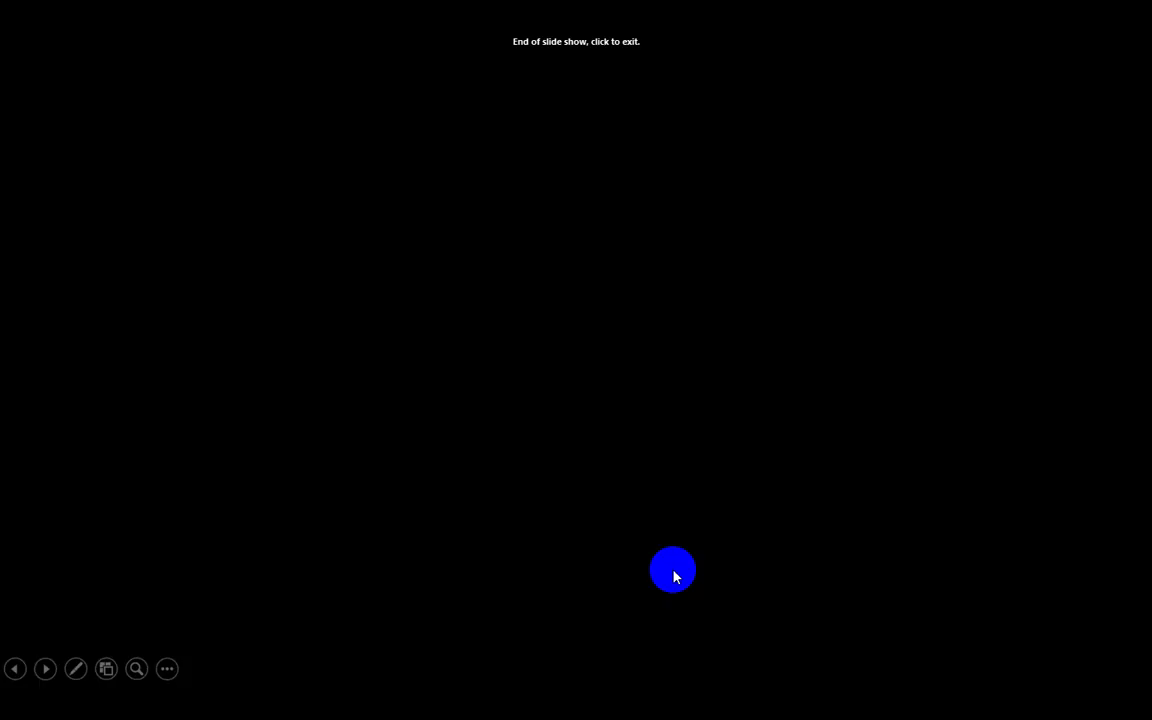
click(491, 502)
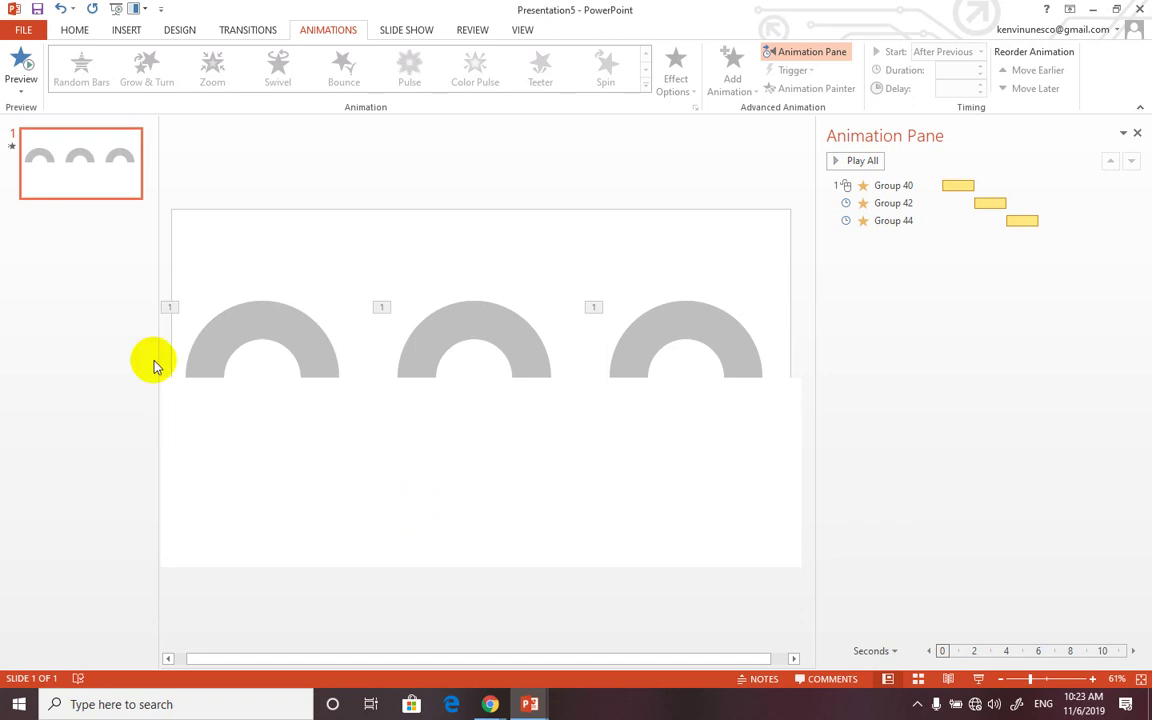
Add a text box reading 70% inside the left gauge arc.
click(118, 30)
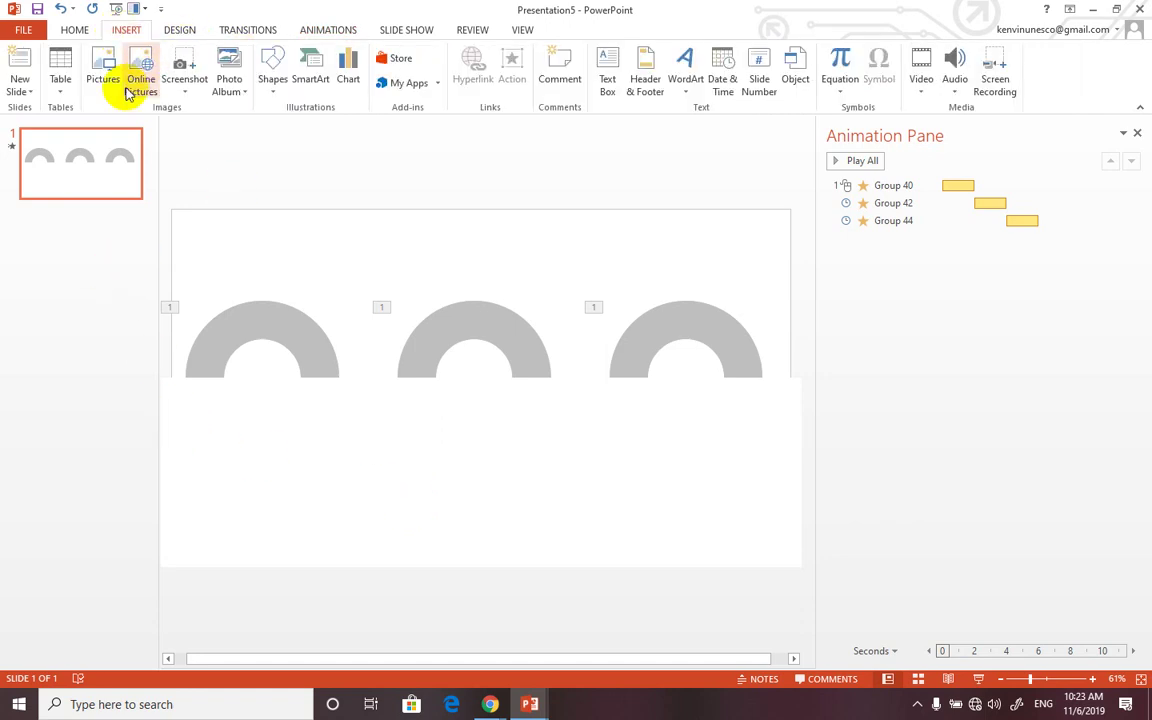
click(272, 68)
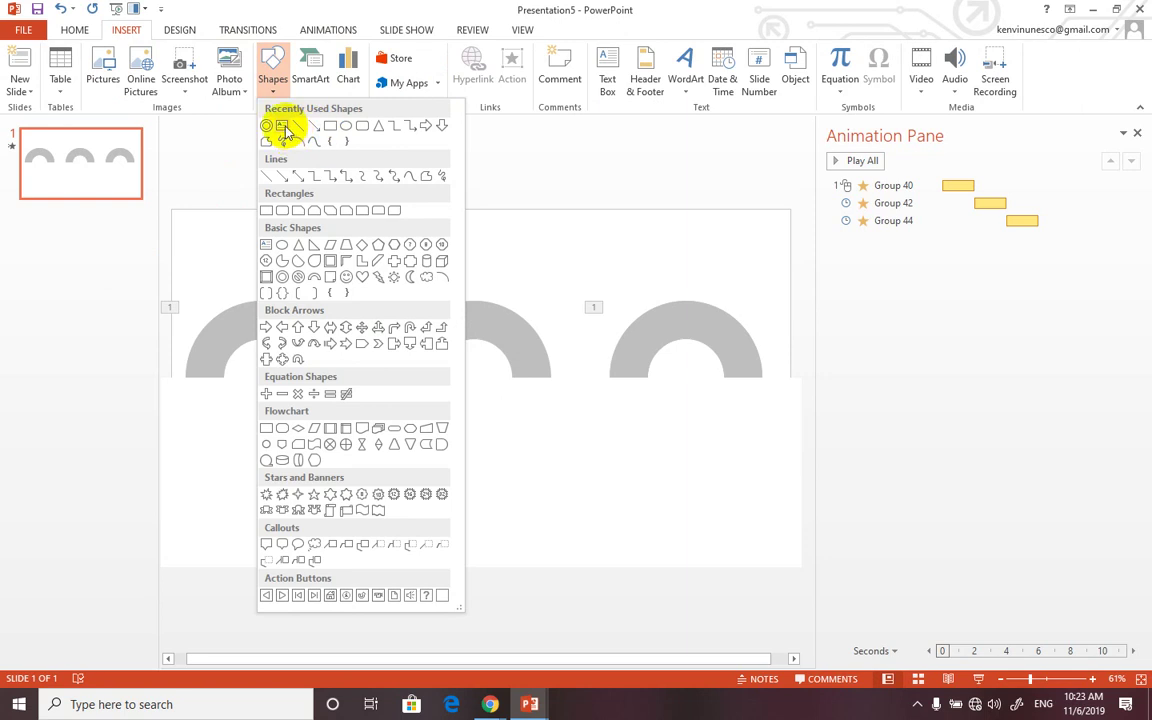
click(283, 126)
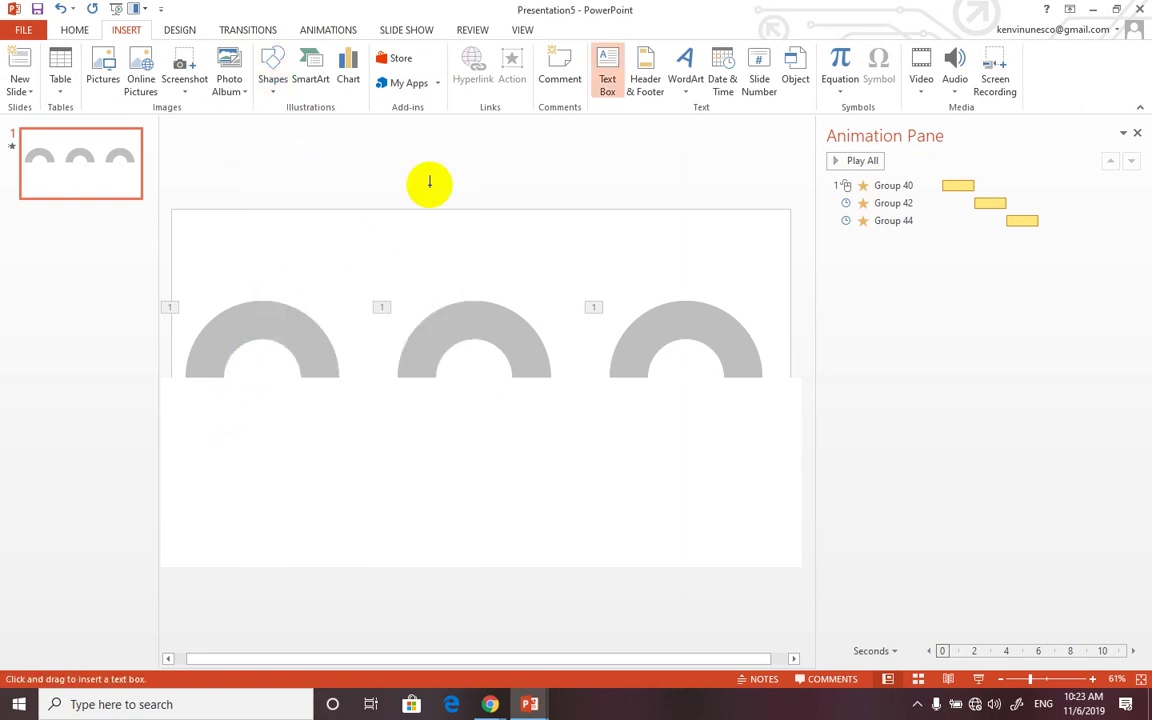
click(239, 377)
text(70)
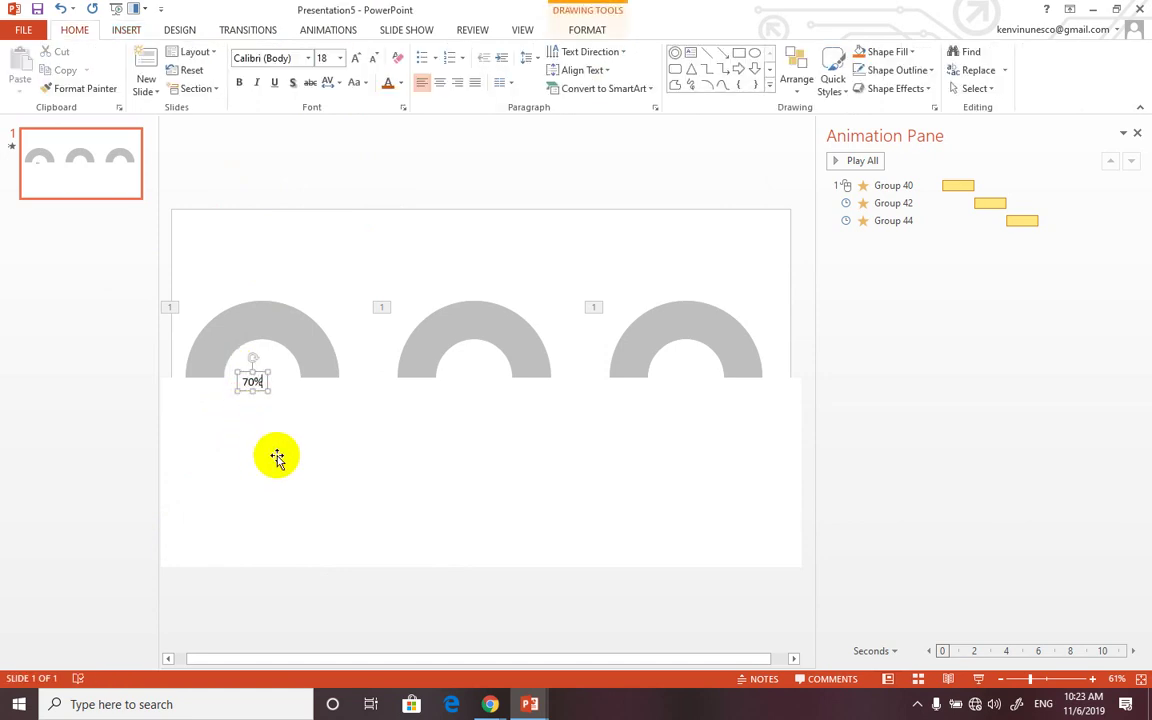
drag(253, 378, 261, 365)
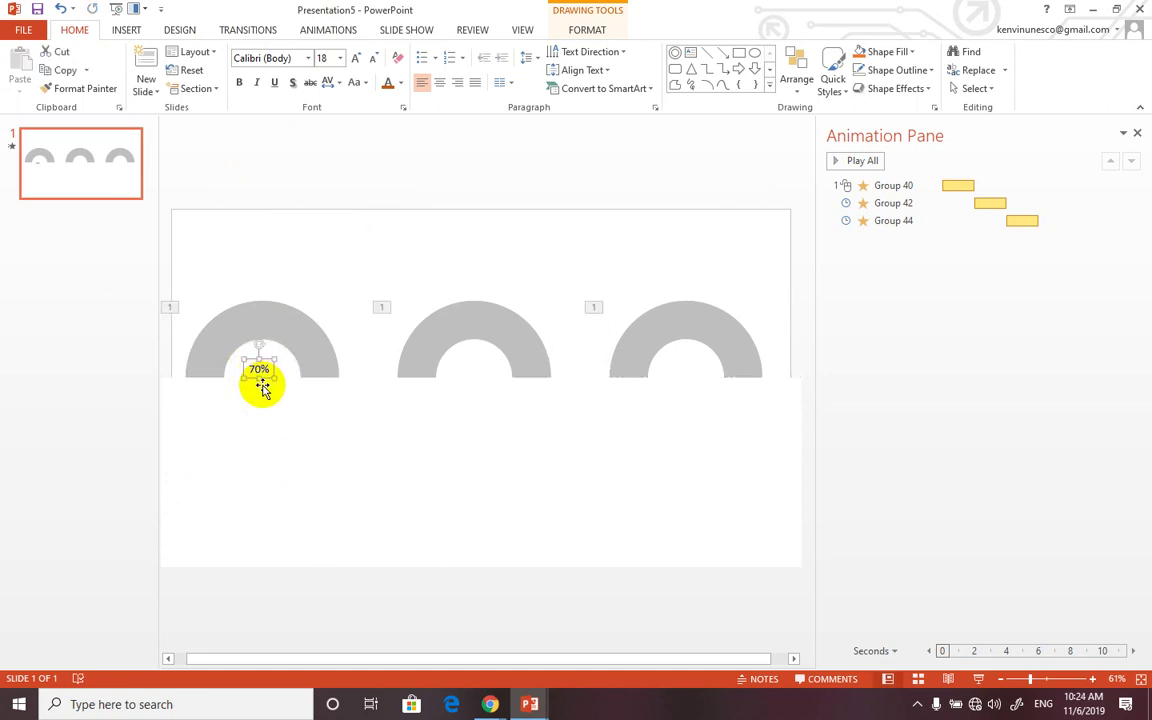
click(266, 370)
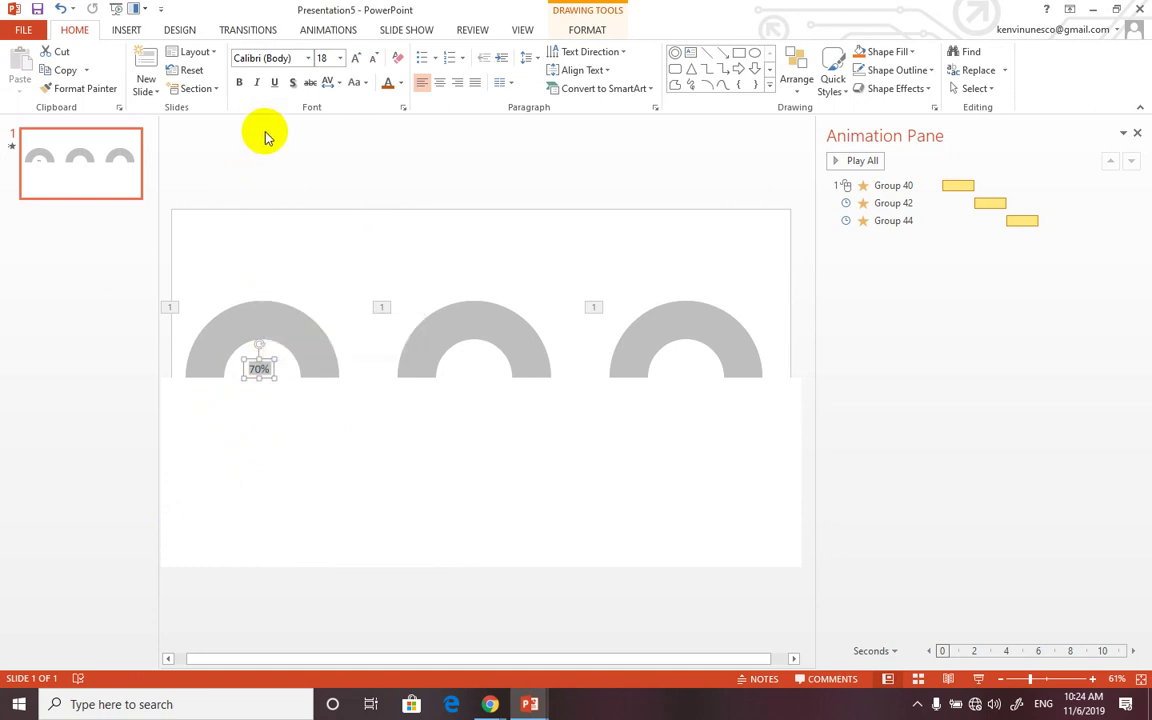
Make the 70% label light orange at size 54 and centre it in the left arc.
click(399, 86)
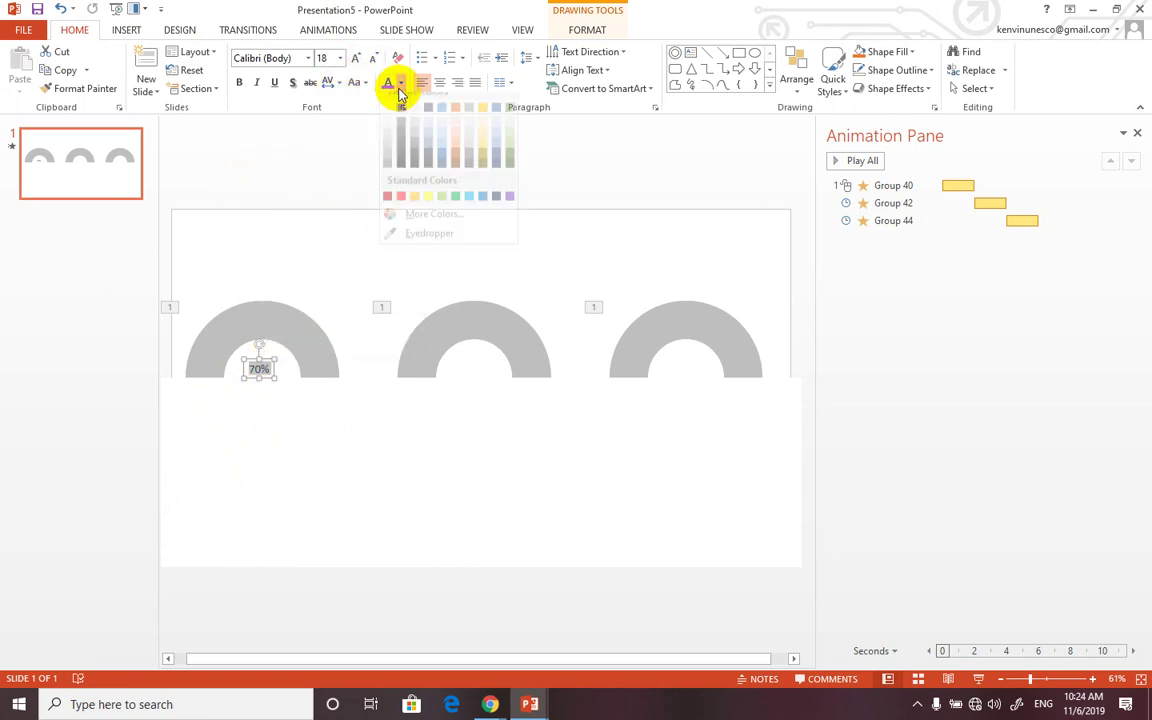
click(457, 146)
click(341, 60)
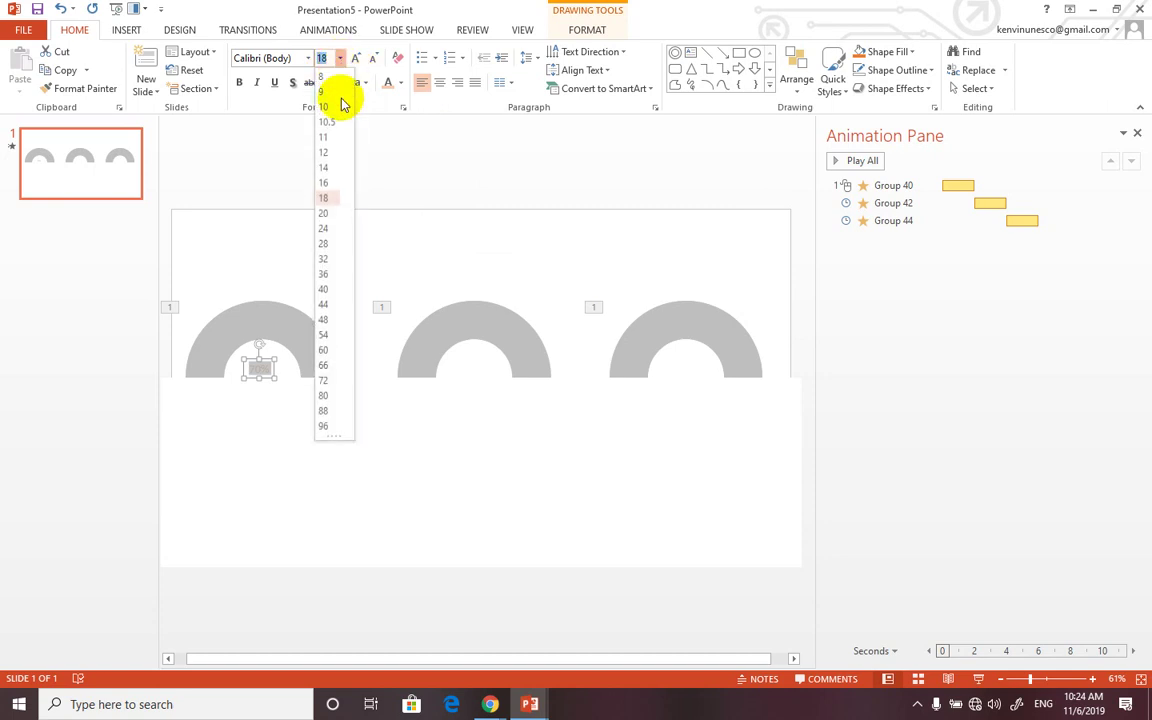
click(323, 340)
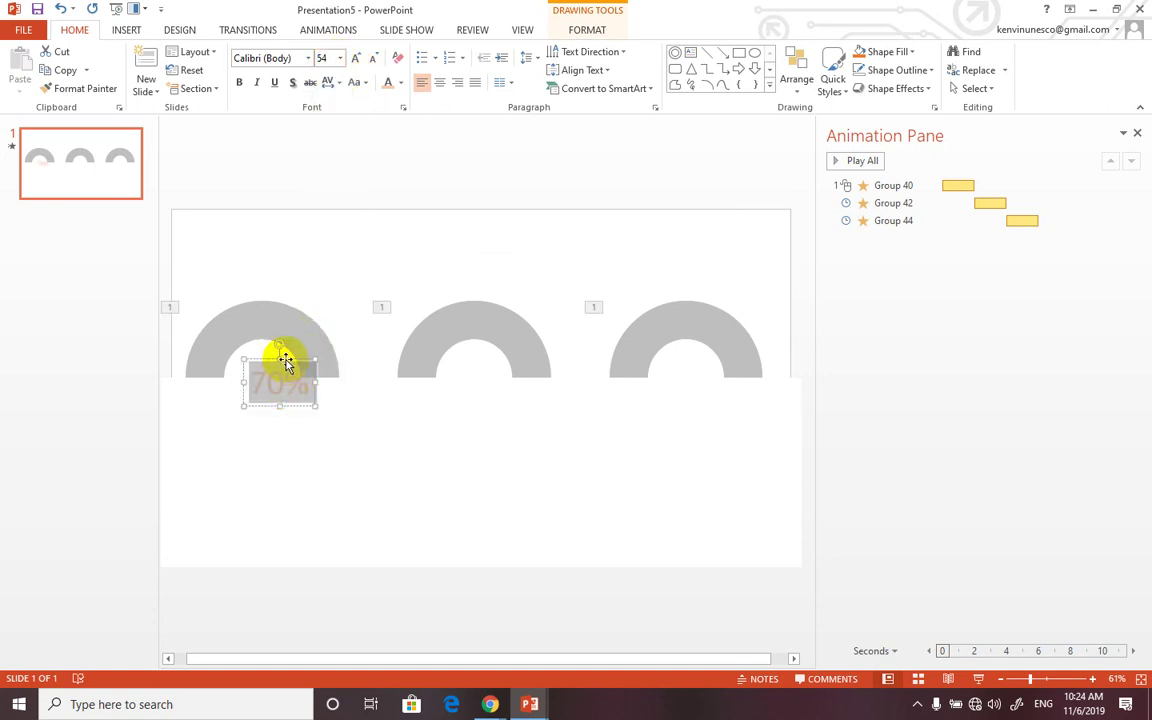
drag(285, 362, 268, 357)
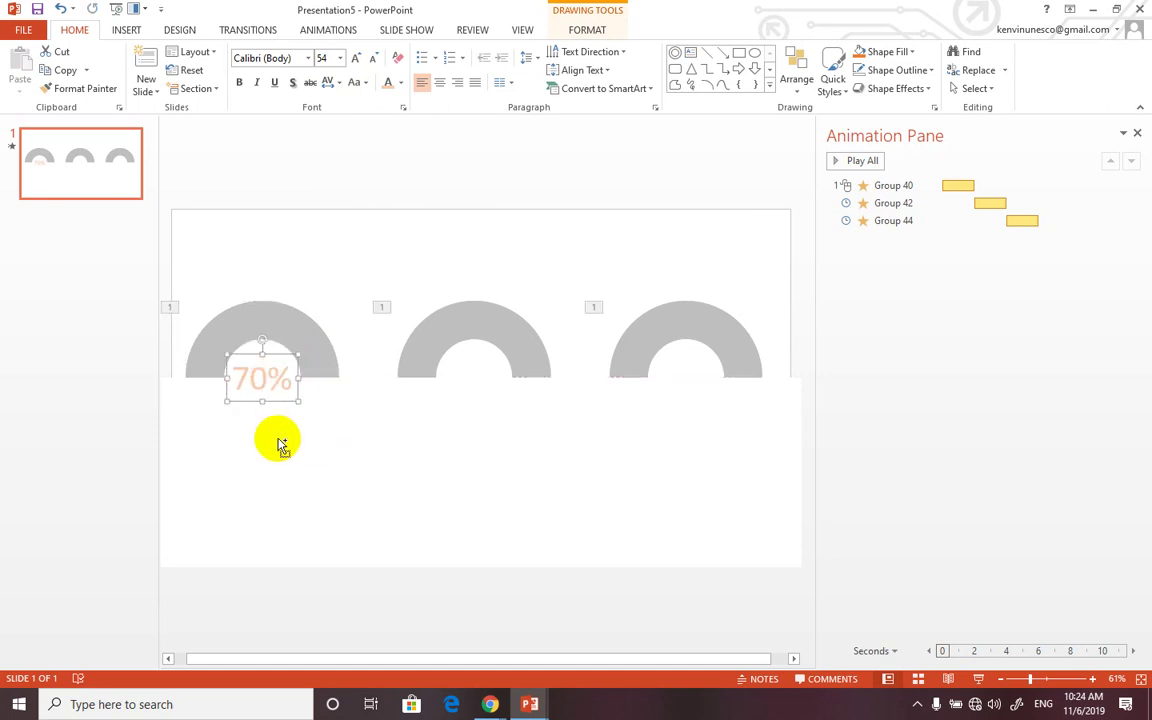
Copy the 70% label into the middle and right gauges and change the right one to 90%.
mouse_move(285, 358)
mouse_down()
mouse_move(443, 366)
mouse_move(487, 351)
mouse_up()
key(ctrl+d)
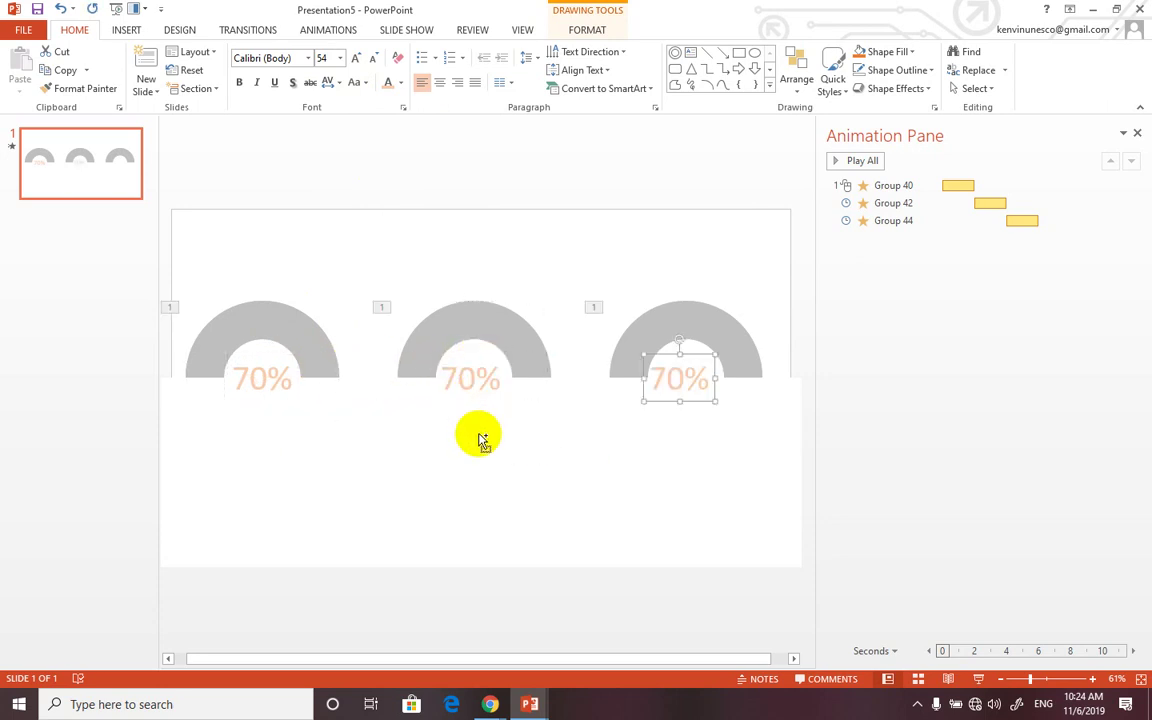
click(678, 382)
key(BackSpace)
text(90)
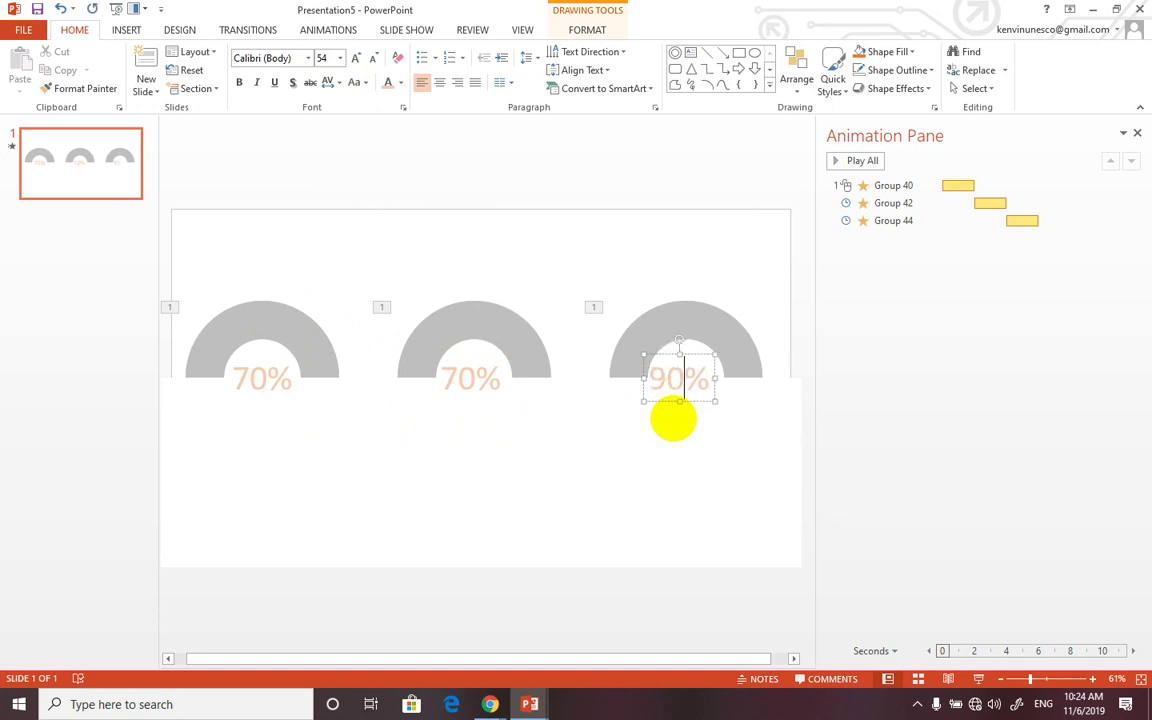
Change the middle label to 80% and the left label to 60%.
click(464, 380)
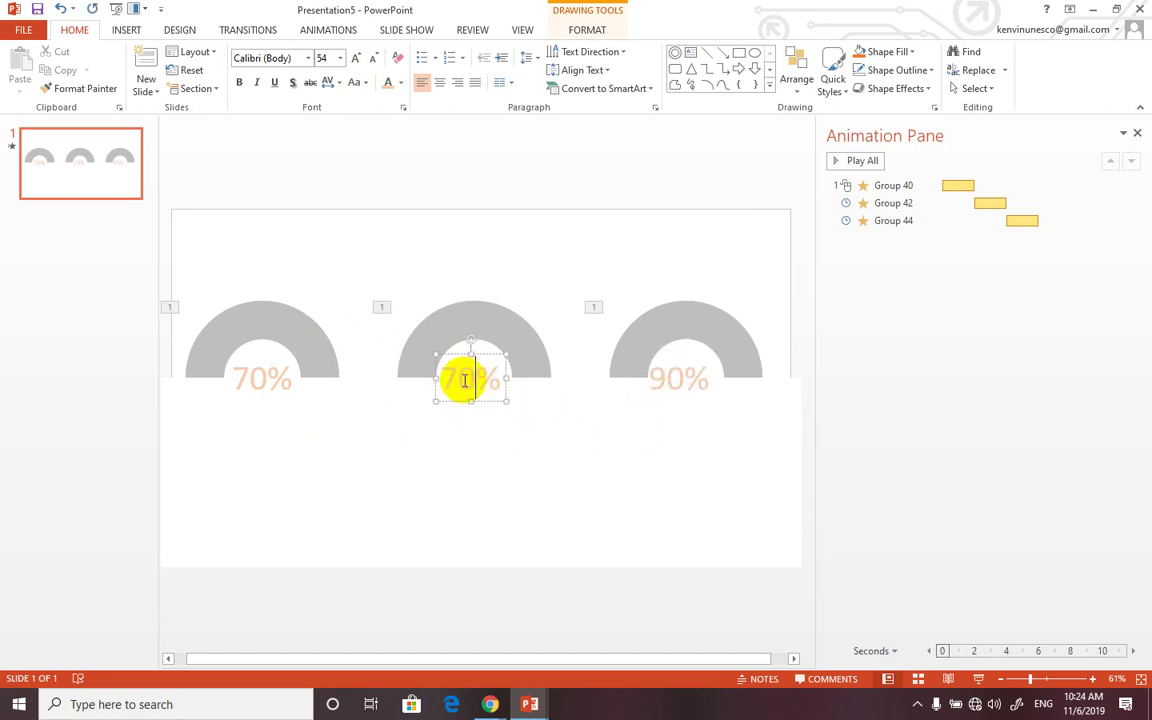
key(BackSpace)
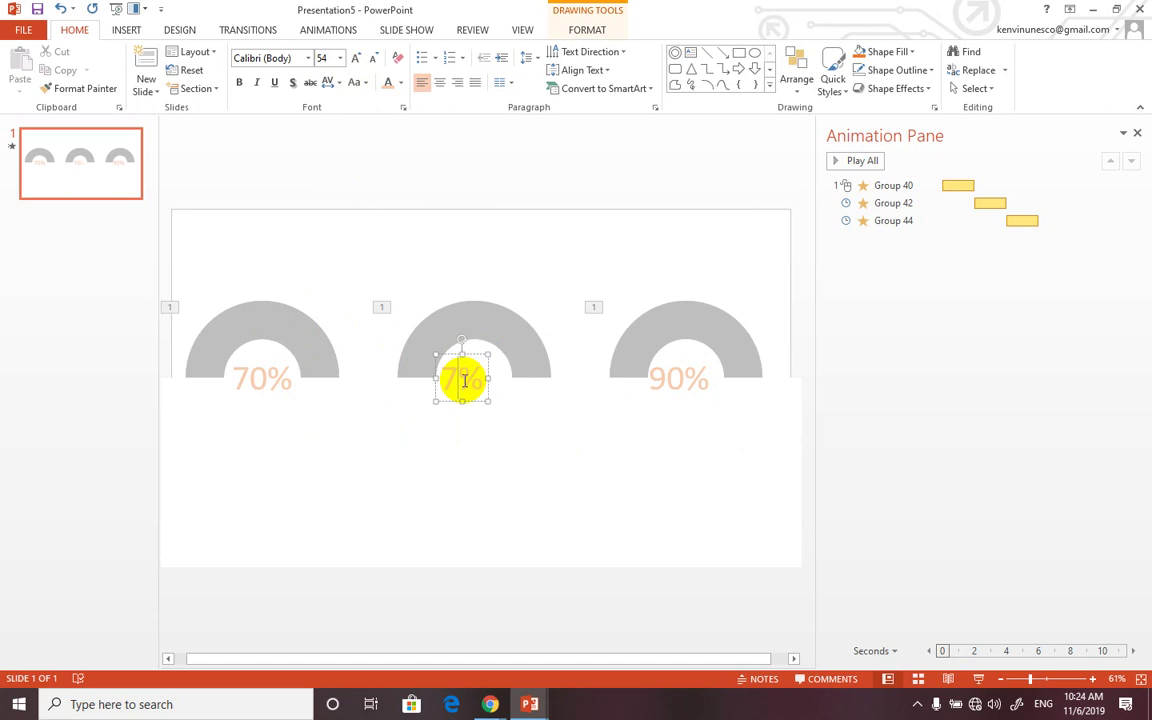
text(8)
key(BackSpace)
key(BackSpace)
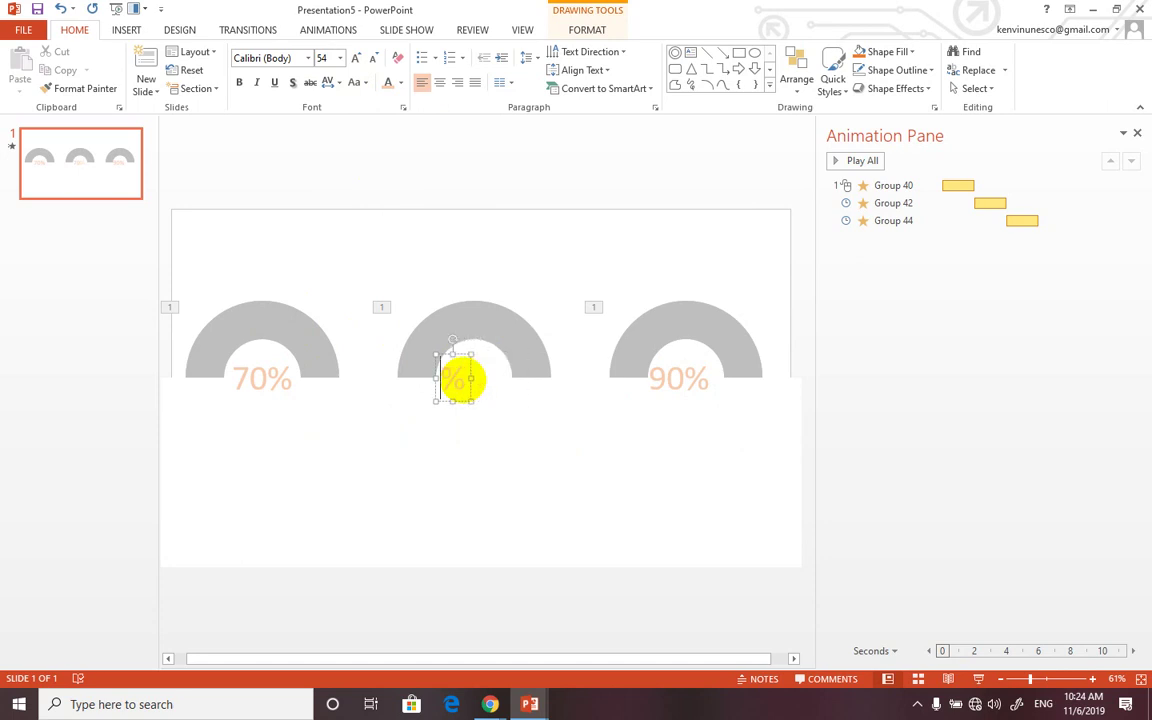
text(80)
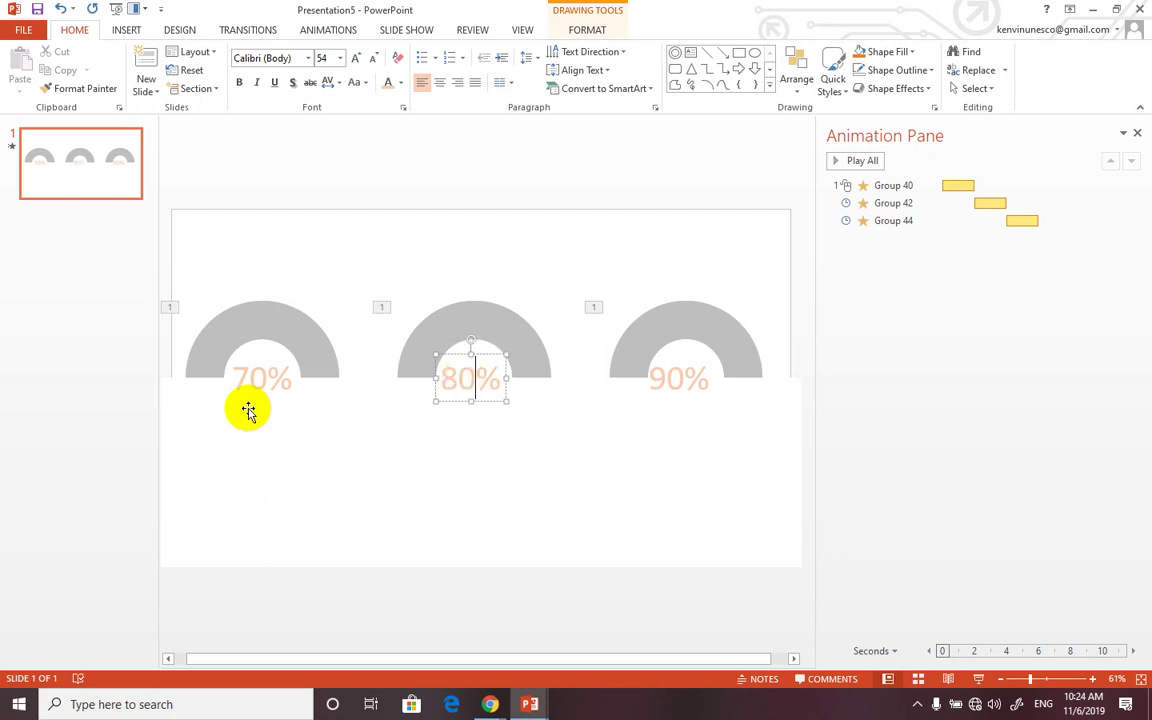
click(263, 385)
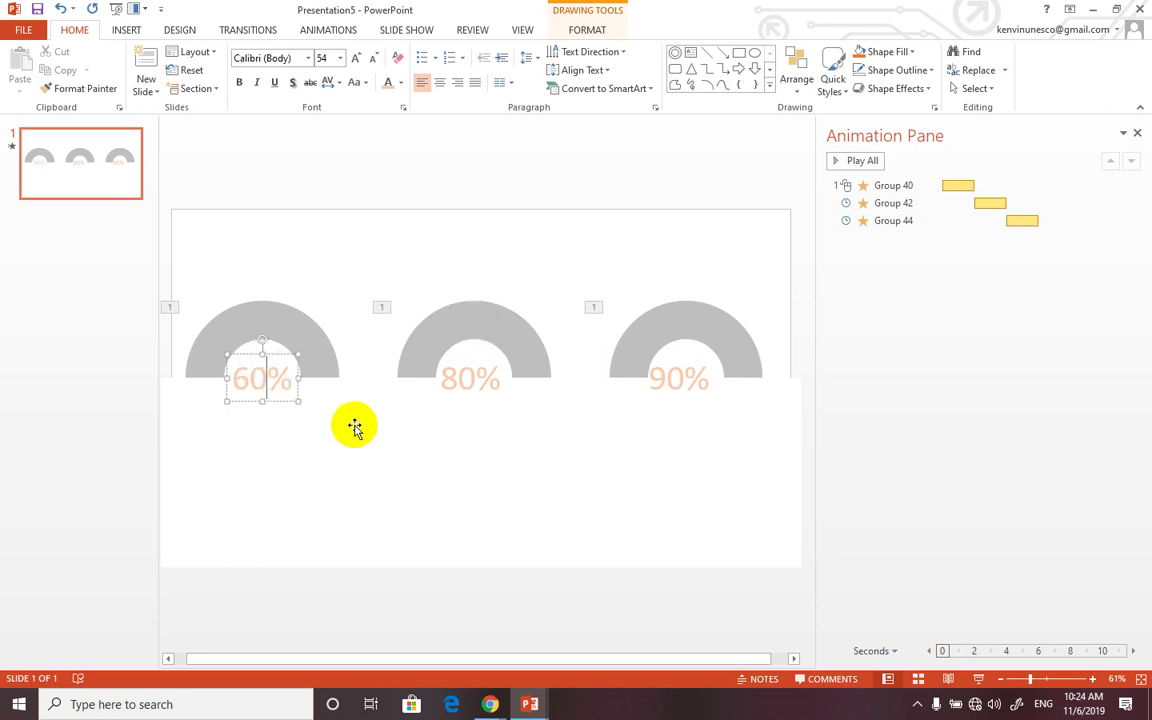
click(257, 382)
Nudge the 60% label slightly left and down, then check the 80% and 90% labels.
click(266, 364)
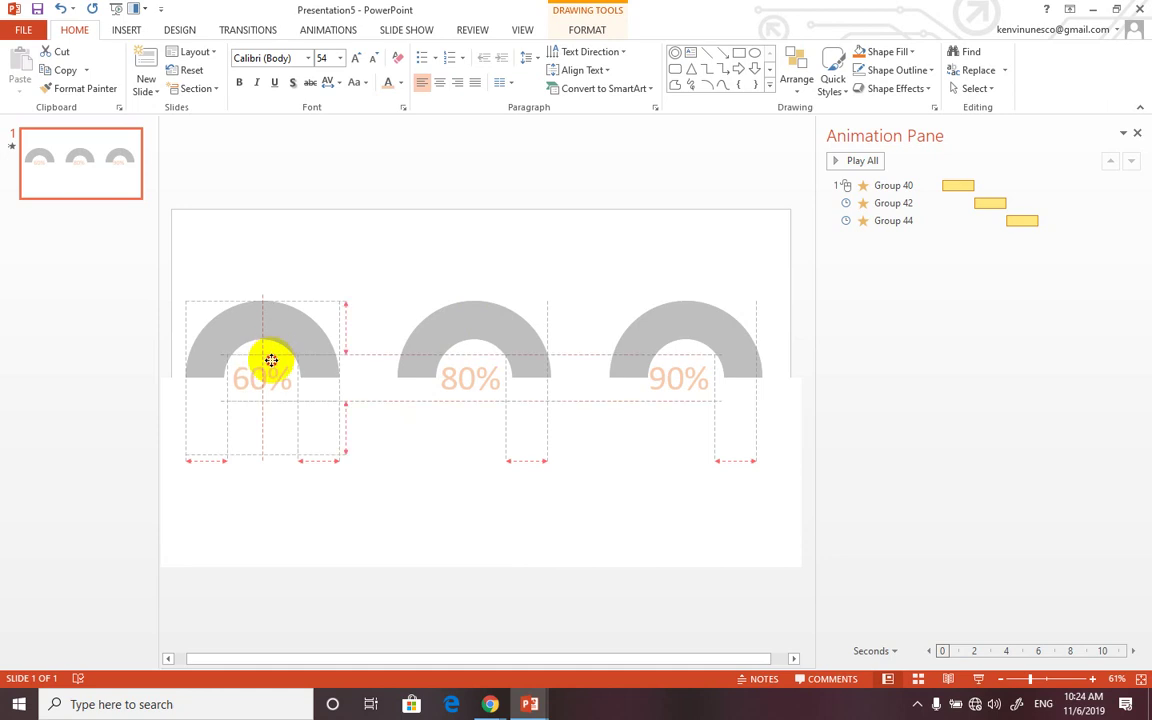
drag(273, 355, 269, 361)
click(456, 374)
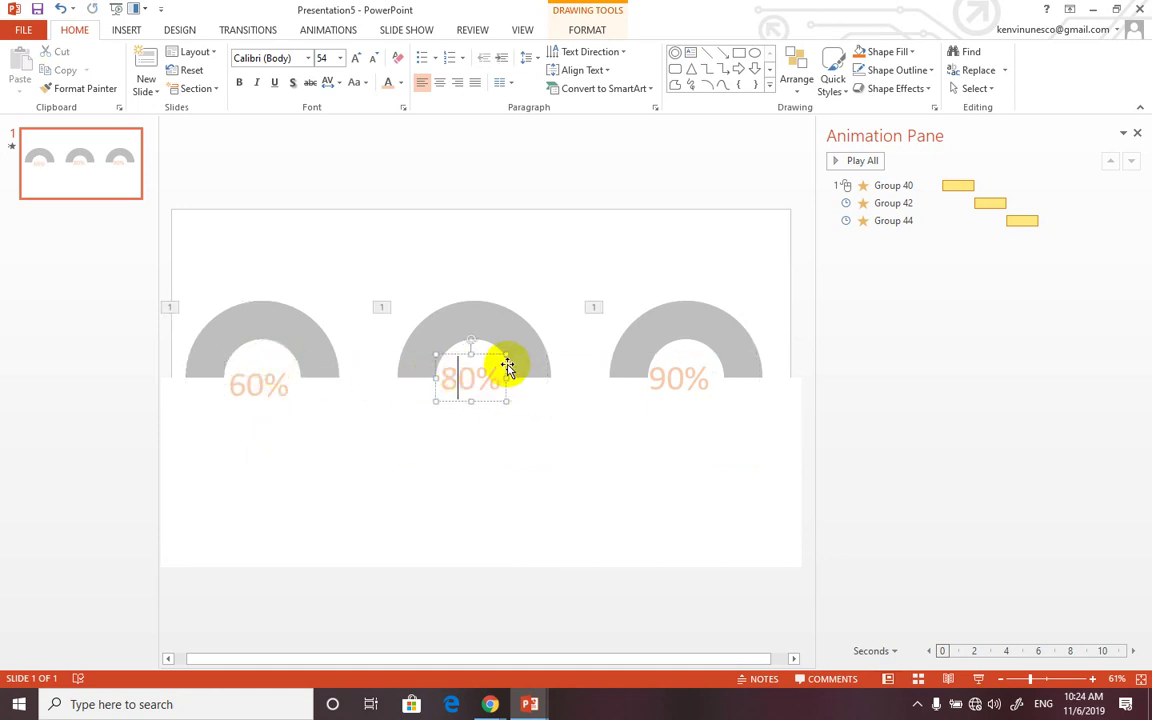
click(666, 382)
click(470, 530)
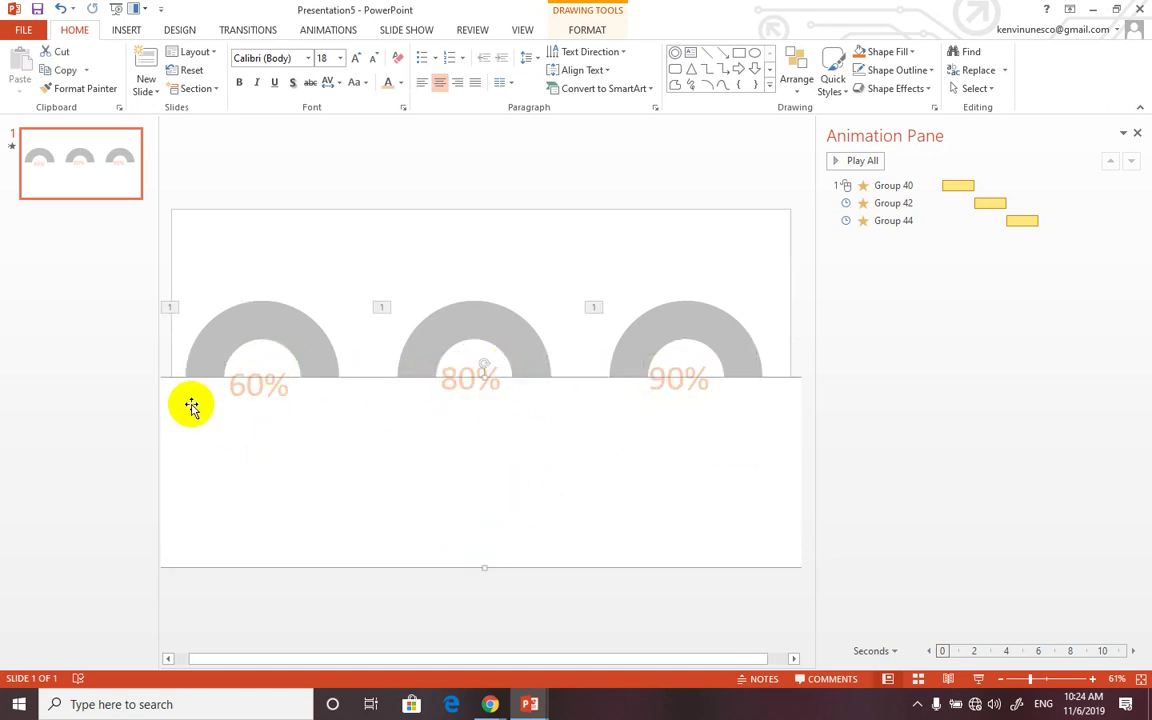
click(450, 598)
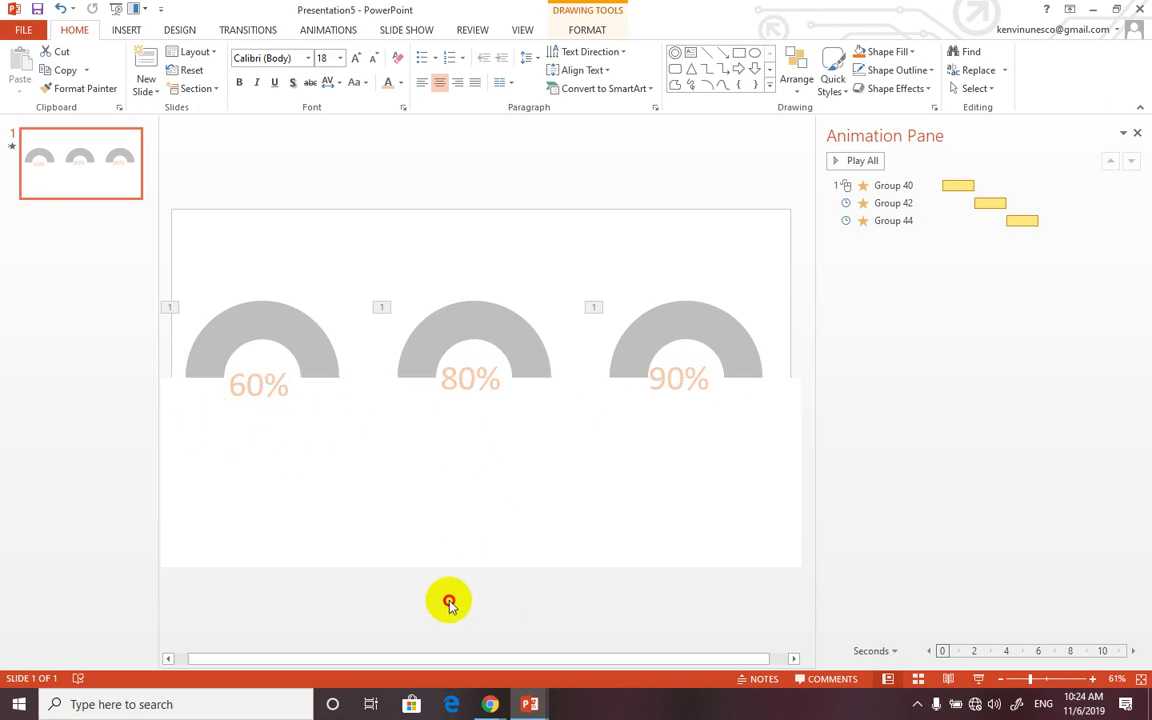
Realign the 80% label with the 60% and 90% labels in the middle gauge.
click(468, 380)
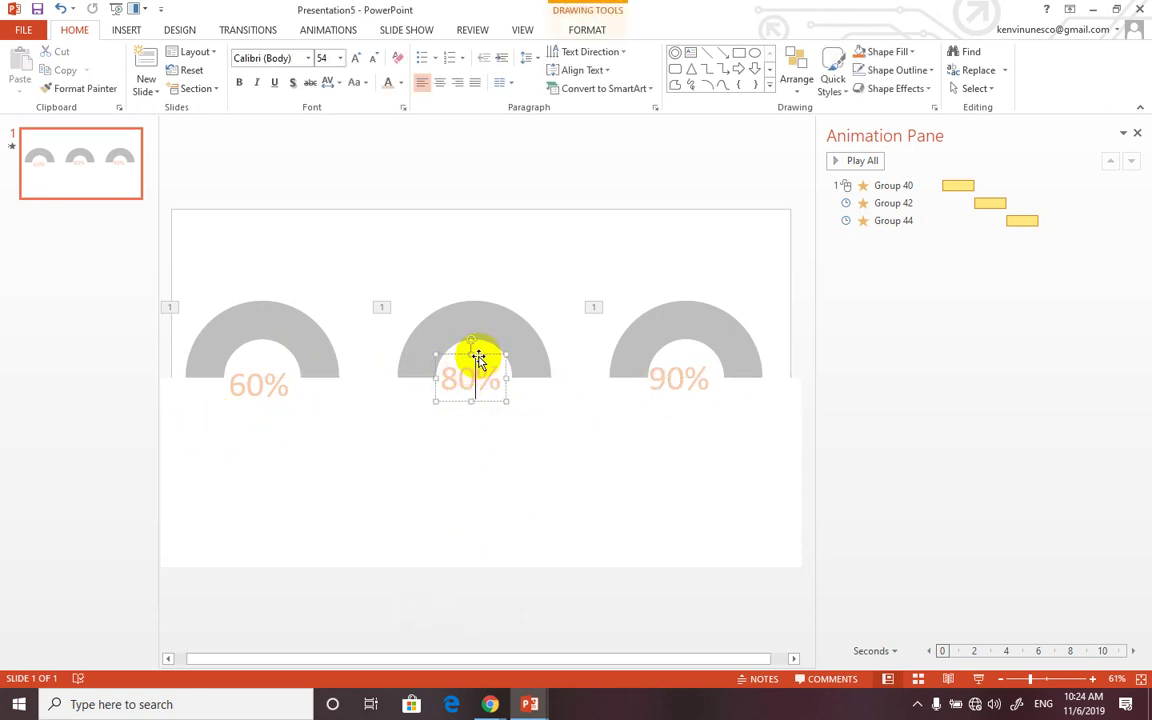
drag(482, 356, 484, 355)
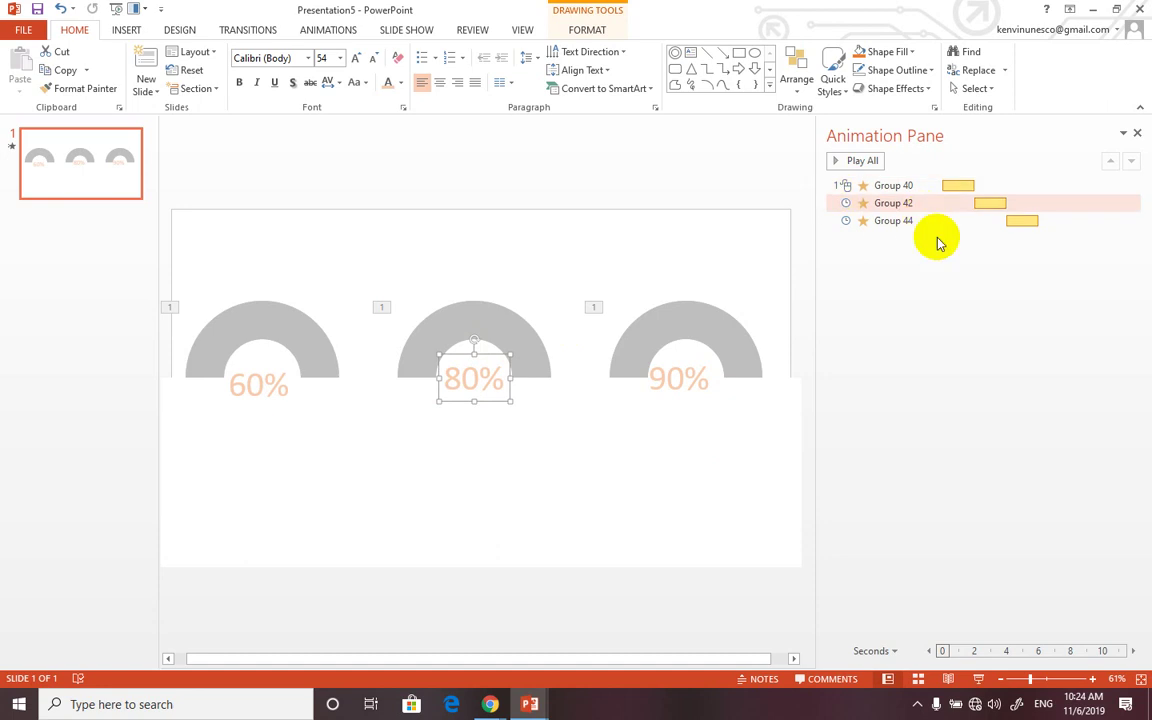
click(599, 226)
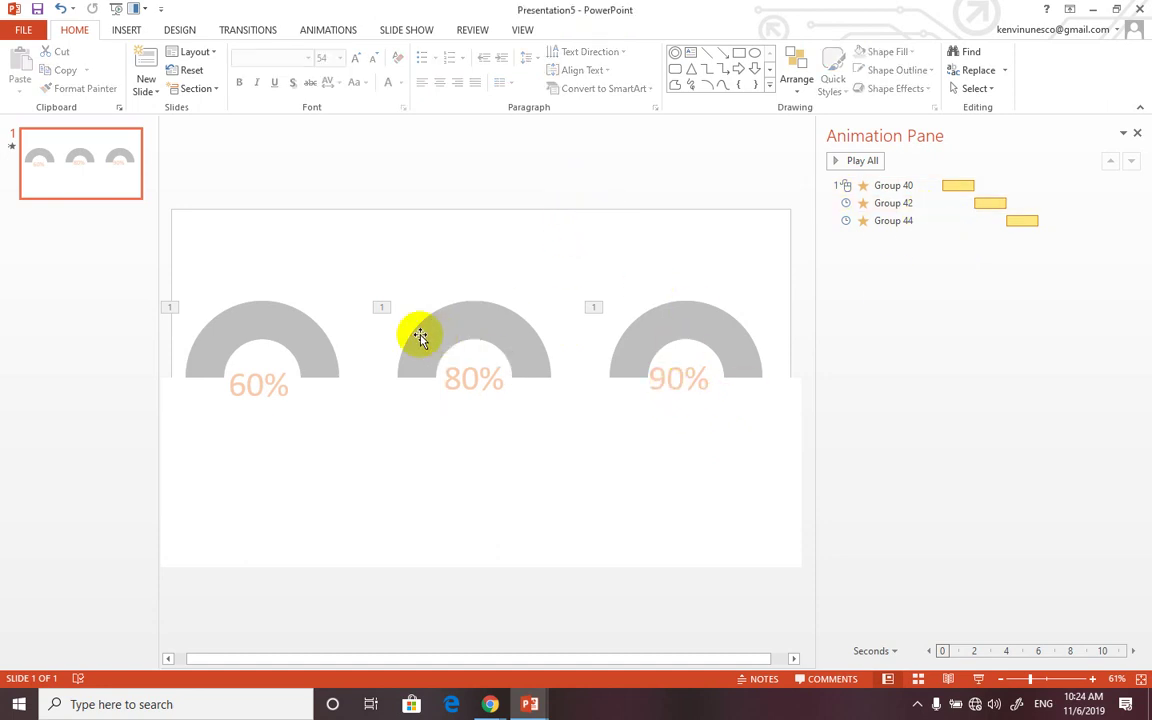
click(250, 383)
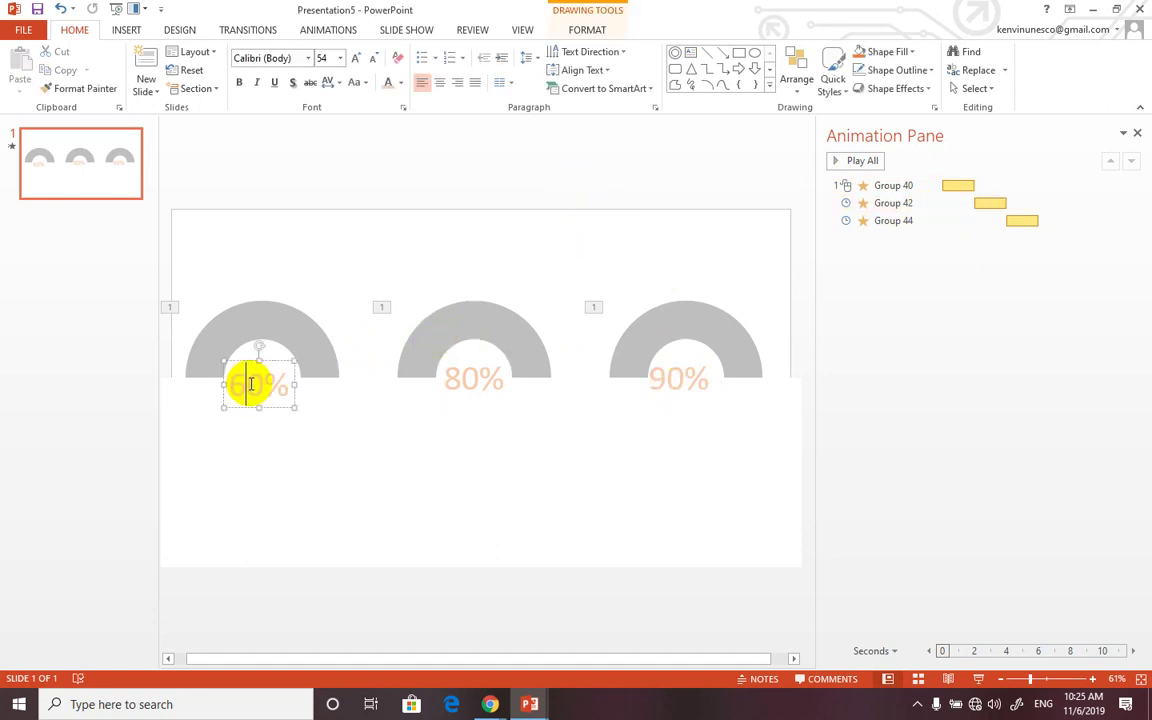
Make the 60%, 80% and 90% label text bold.
click(330, 29)
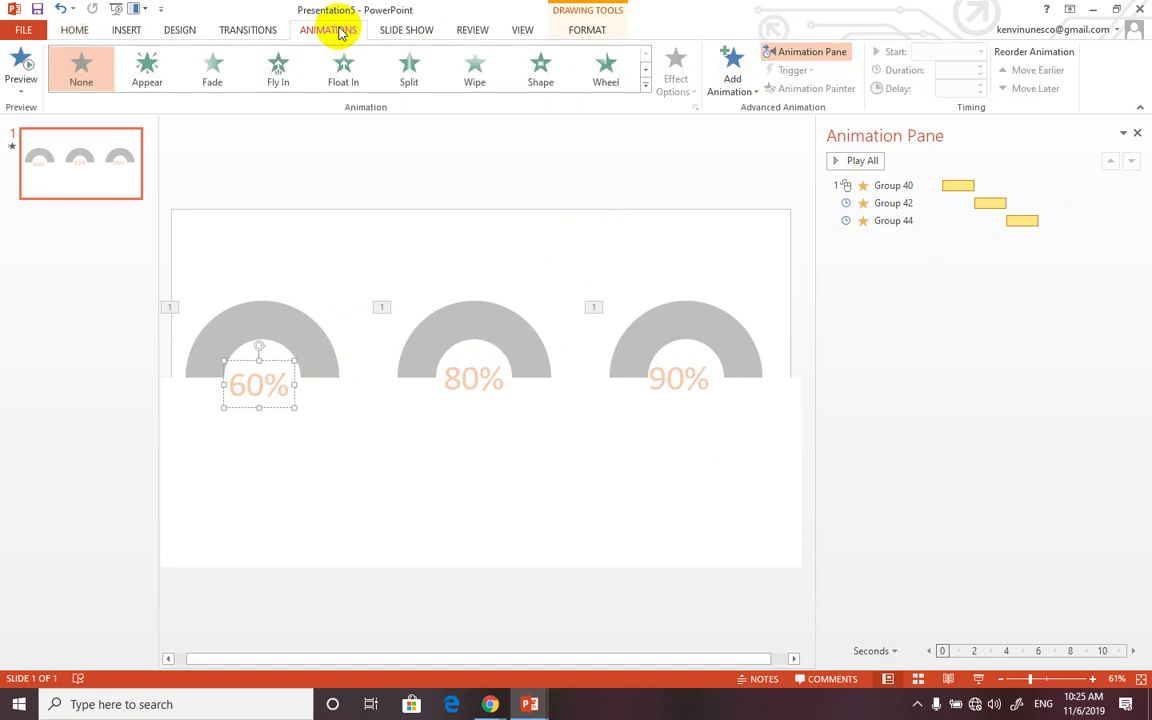
double_click(265, 386)
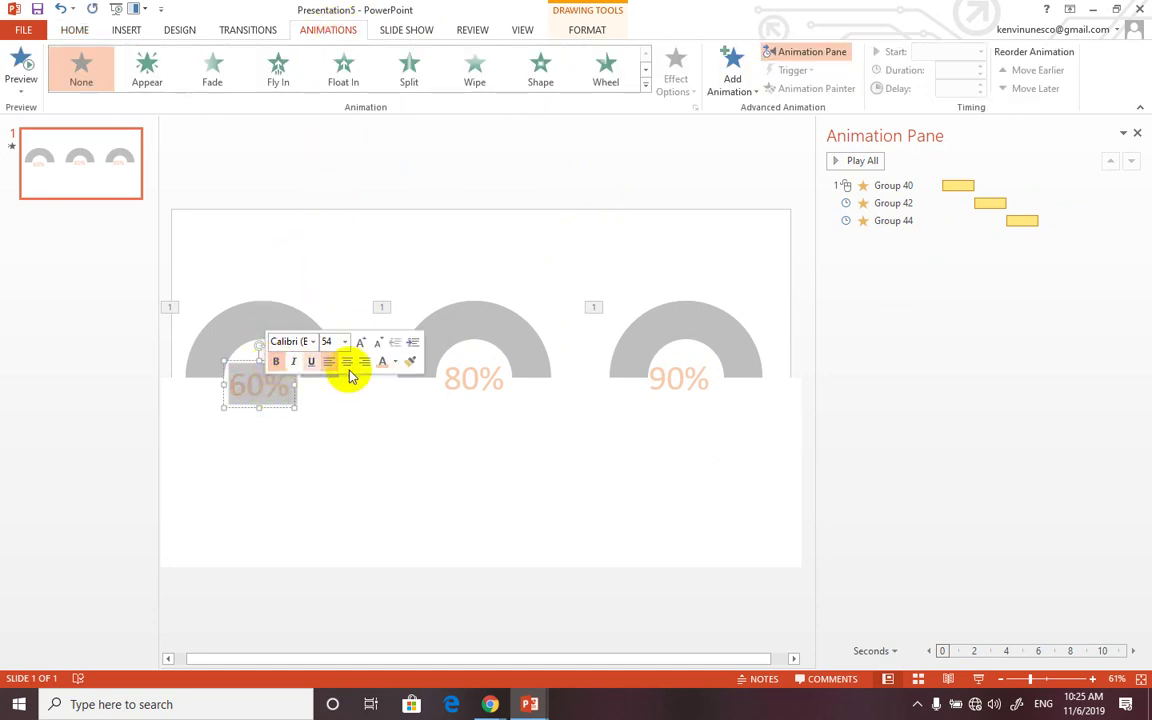
double_click(476, 378)
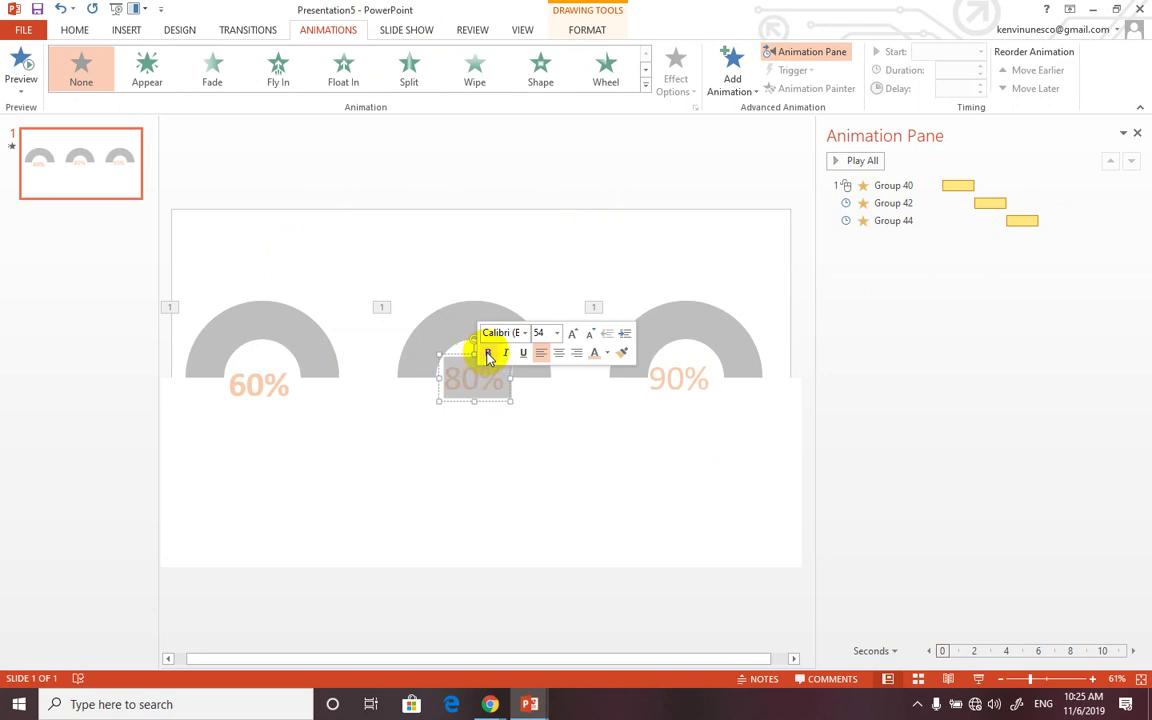
double_click(682, 380)
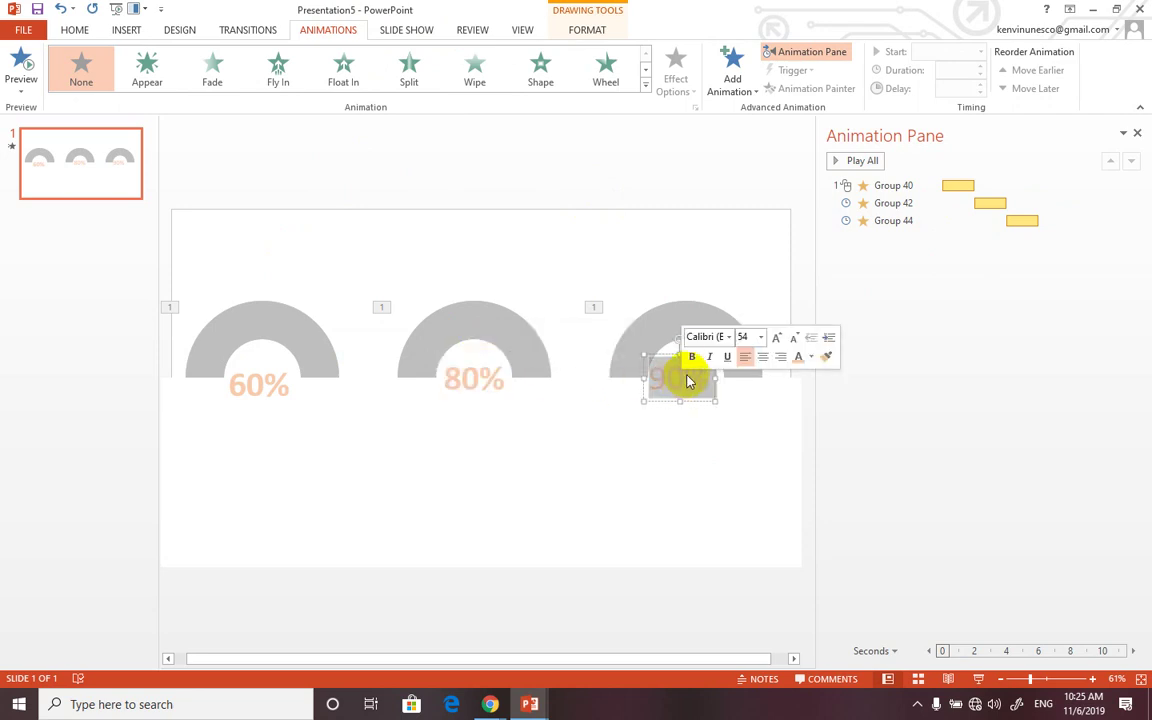
click(645, 408)
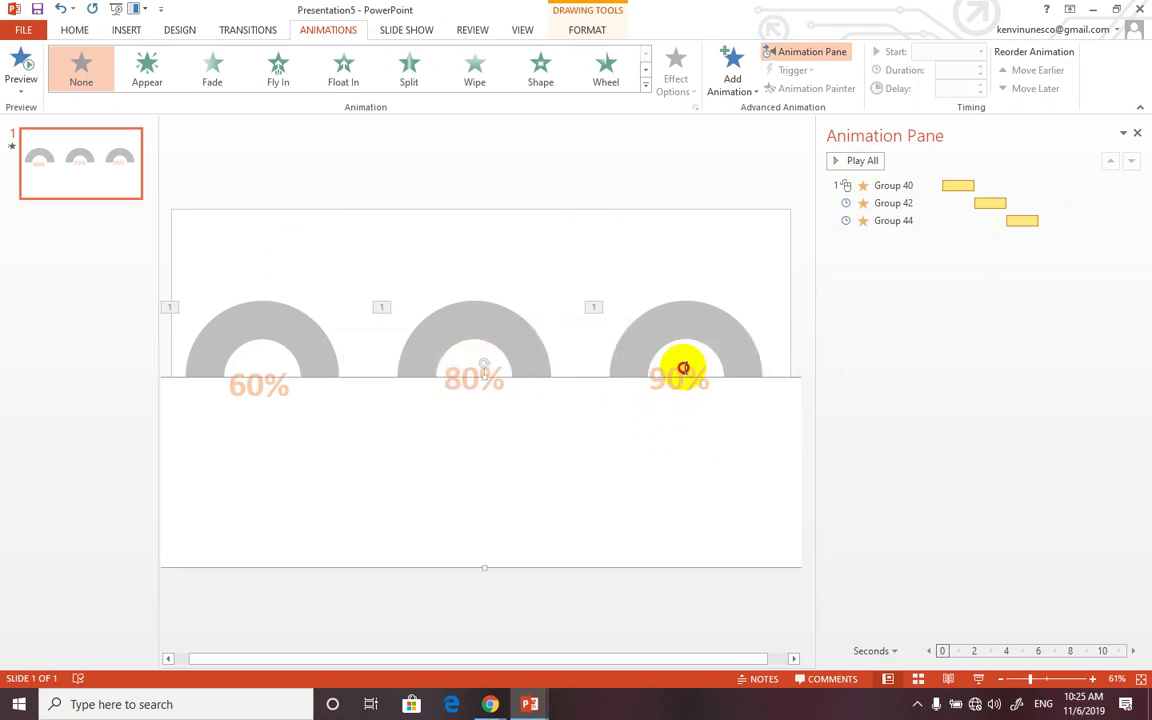
Recentre the 90% label under the right gauge arc.
click(683, 368)
drag(688, 353, 695, 353)
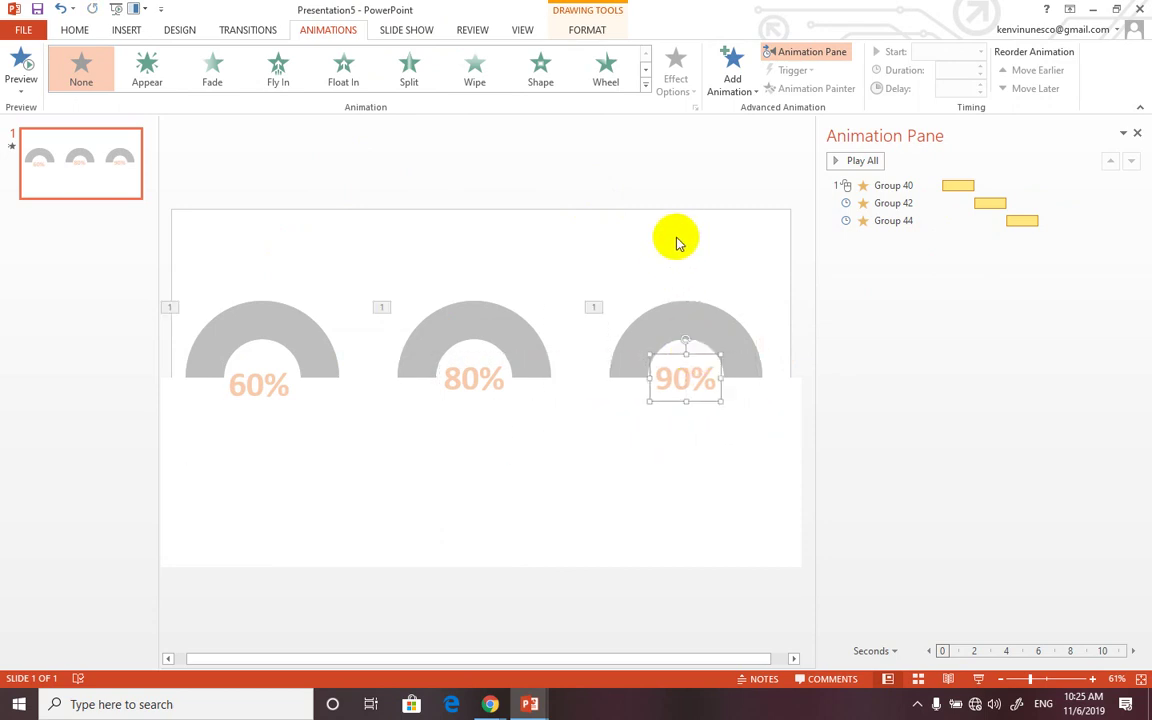
click(548, 162)
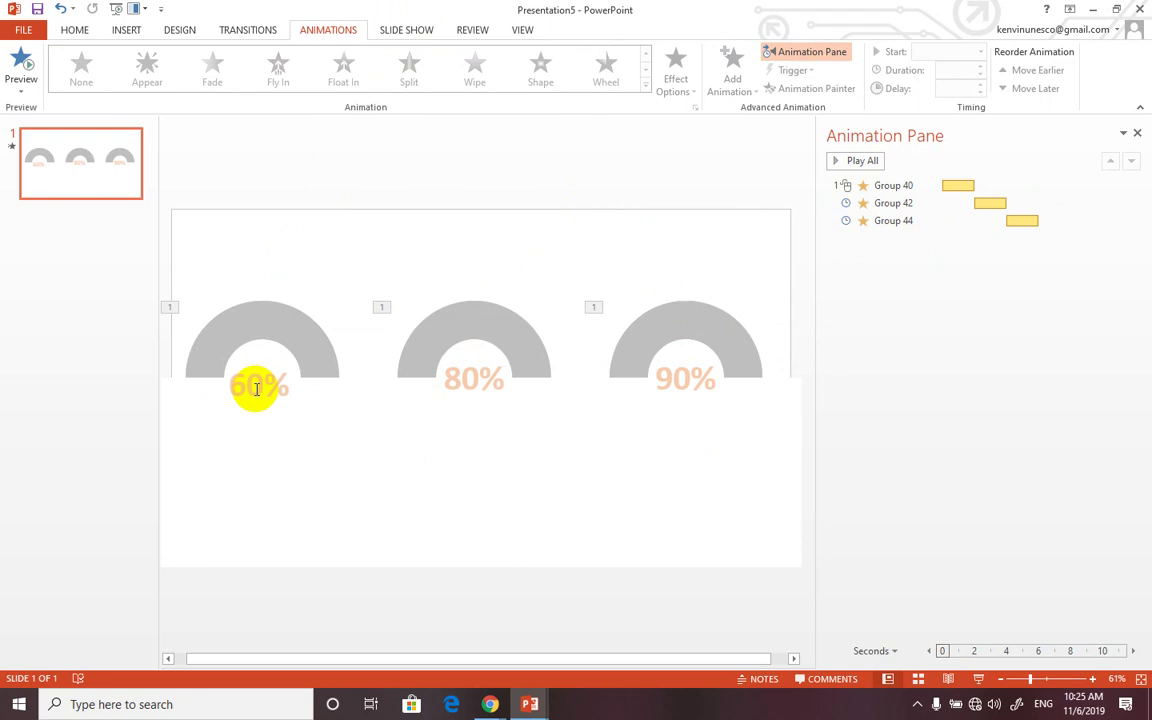
click(257, 390)
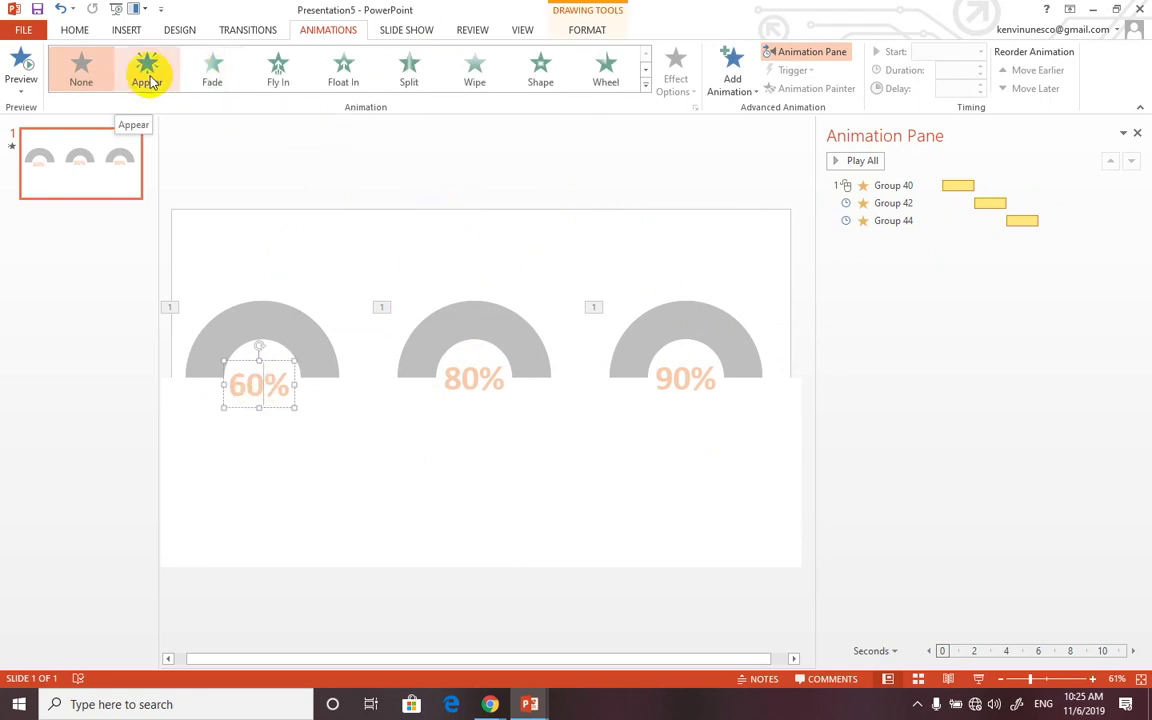
Apply Appear to the 60% label, Fly In to the 80% label and Shape to the 90% label.
click(147, 80)
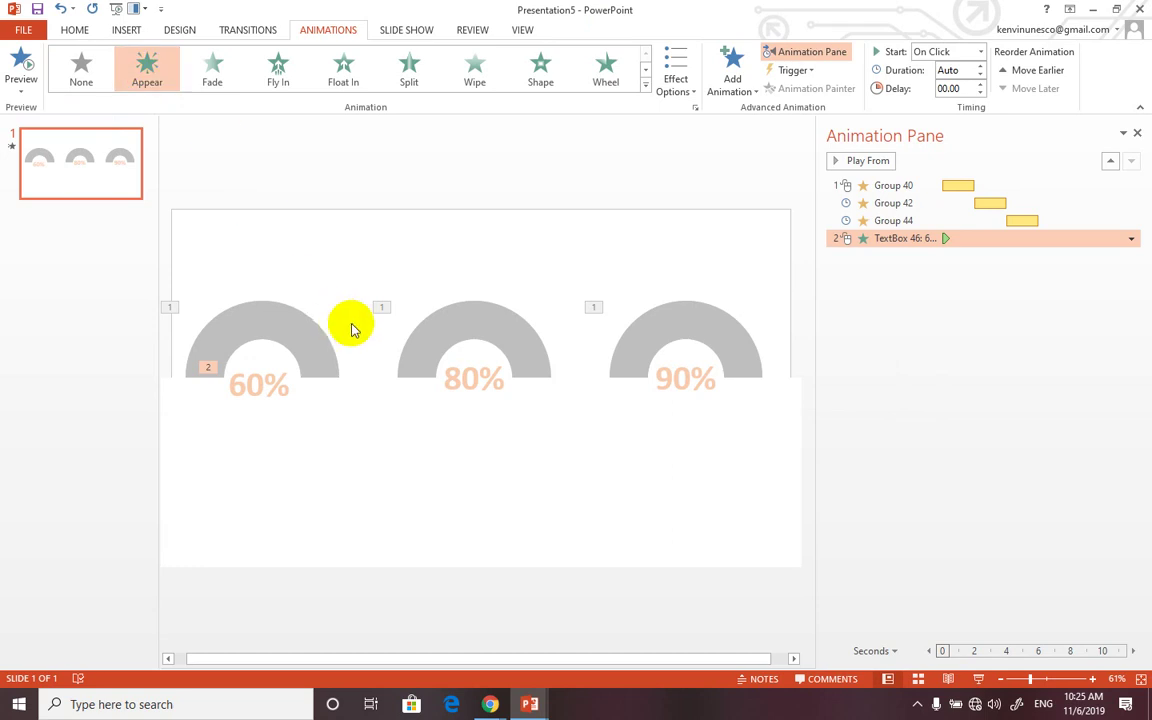
click(457, 377)
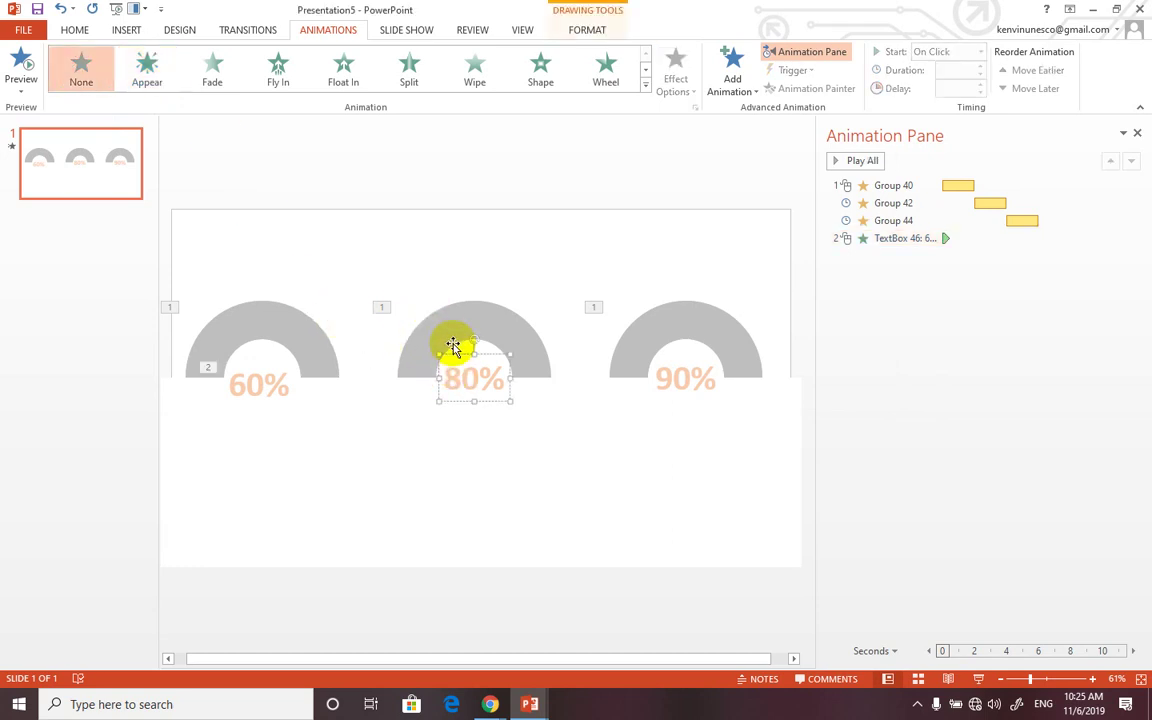
click(278, 70)
click(678, 372)
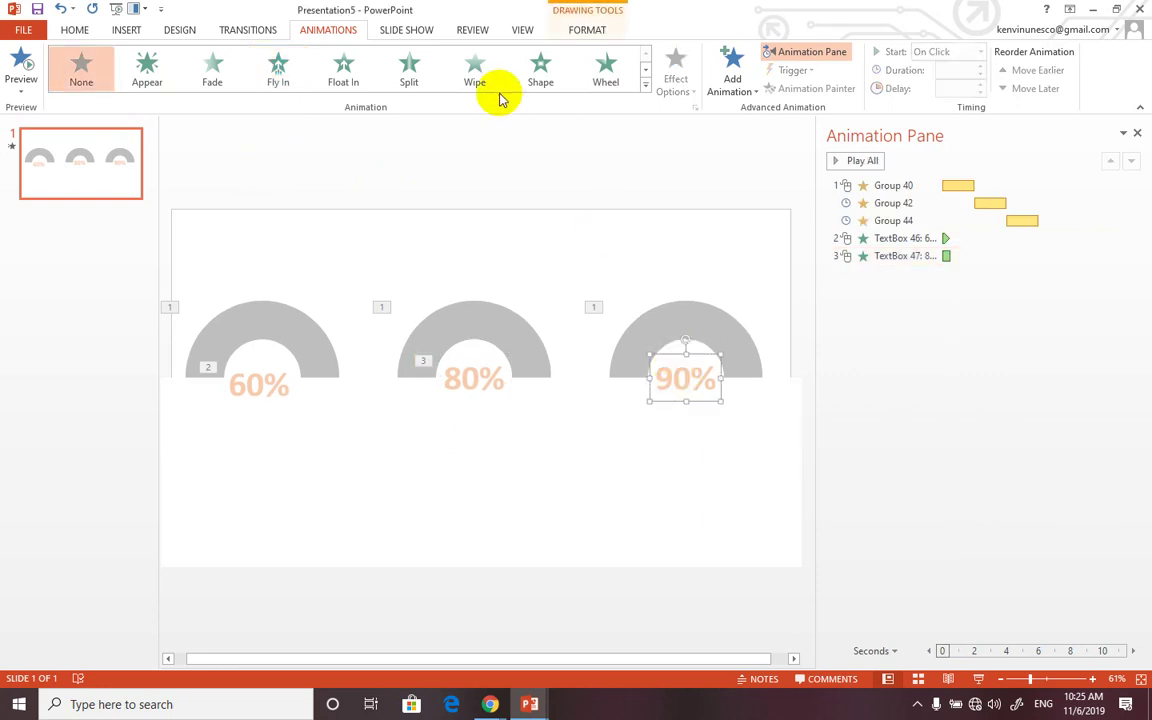
click(537, 80)
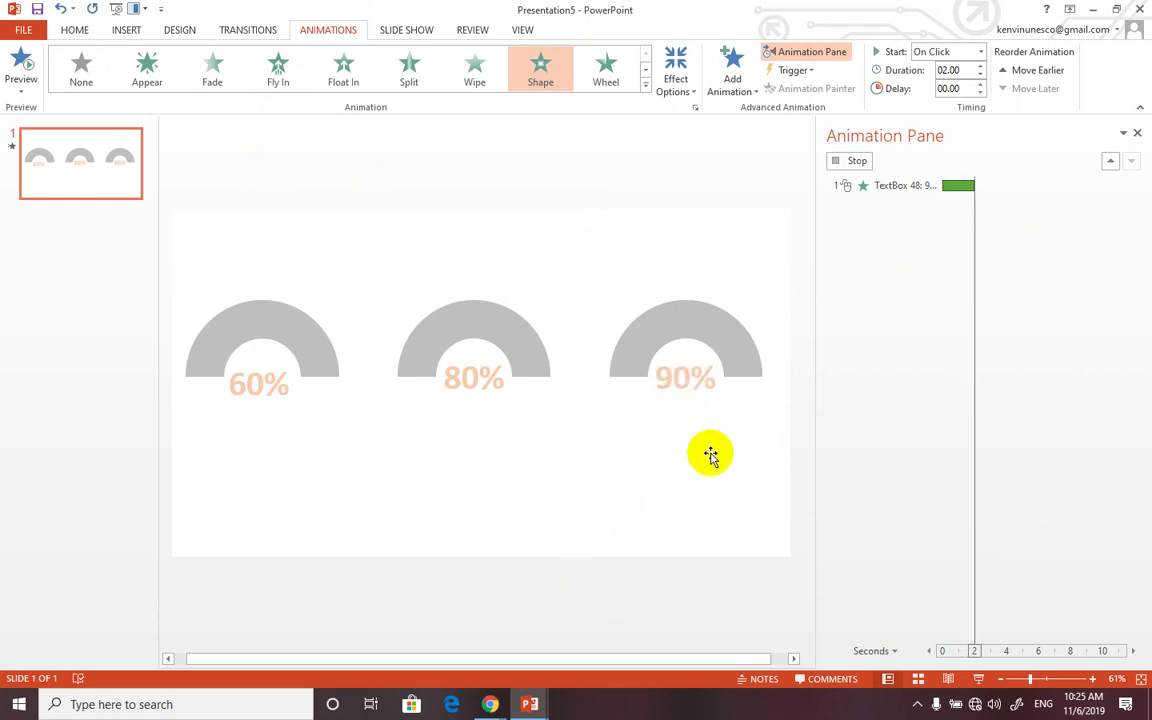
click(253, 393)
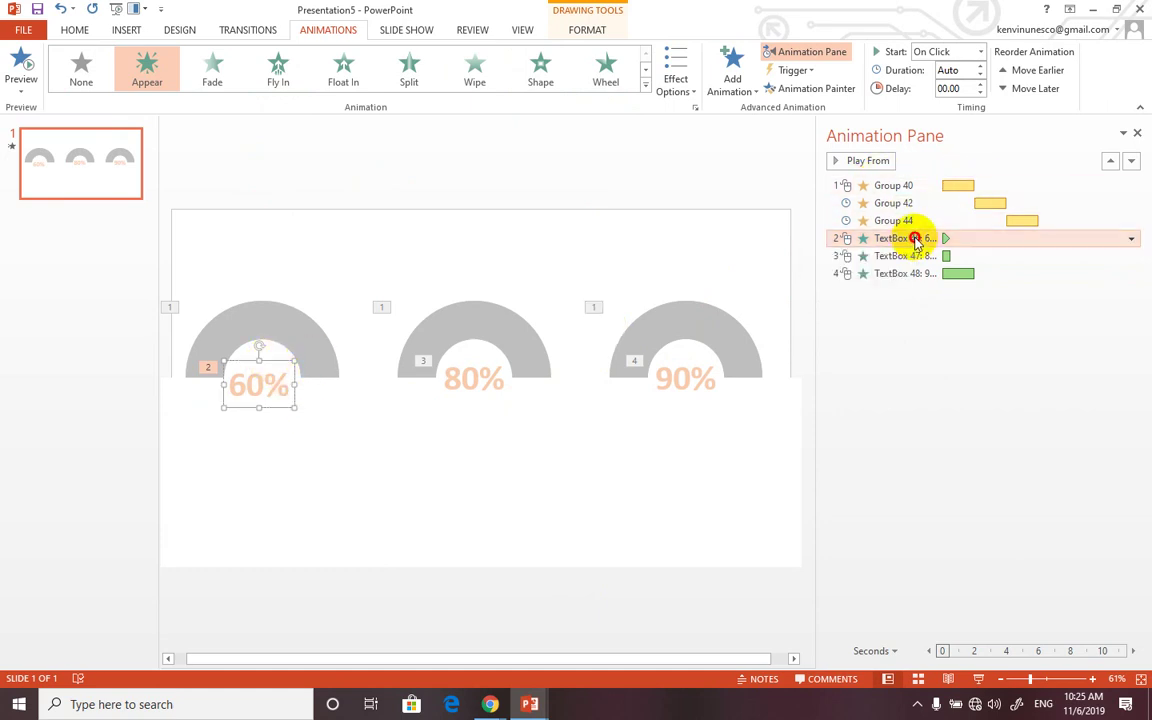
Move TextBox 46 under Group 40 and TextBox 47 under Group 42, then open TextBox 46's timing.
drag(913, 238, 947, 192)
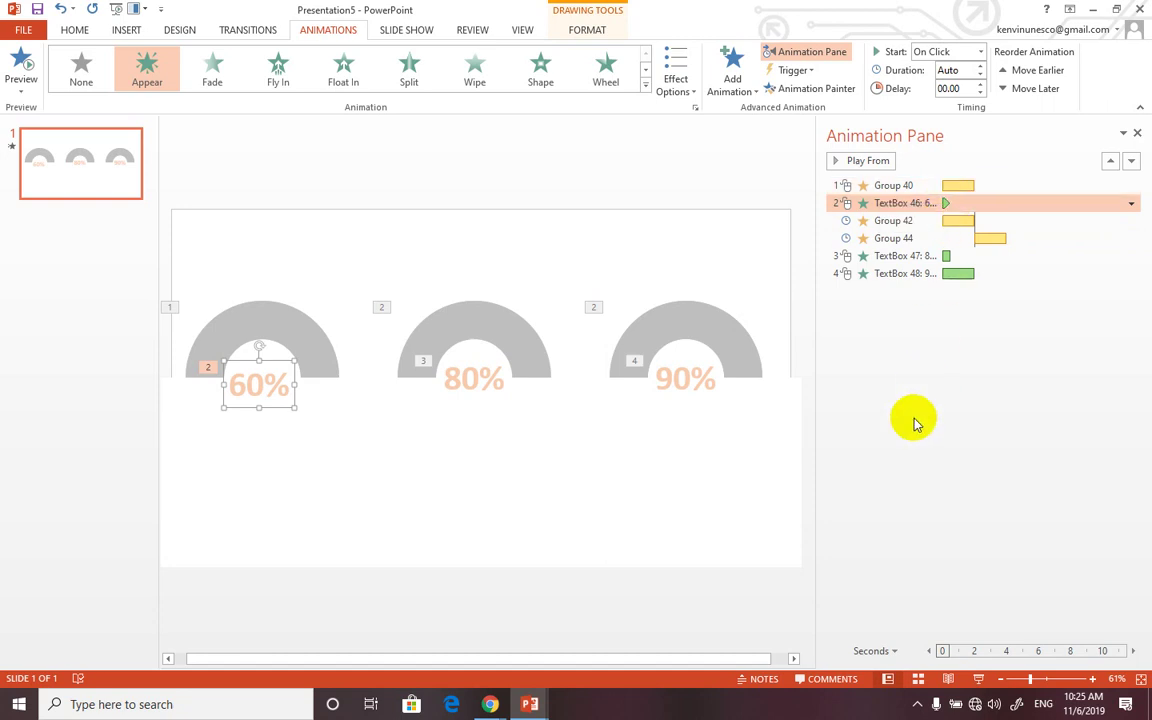
click(475, 385)
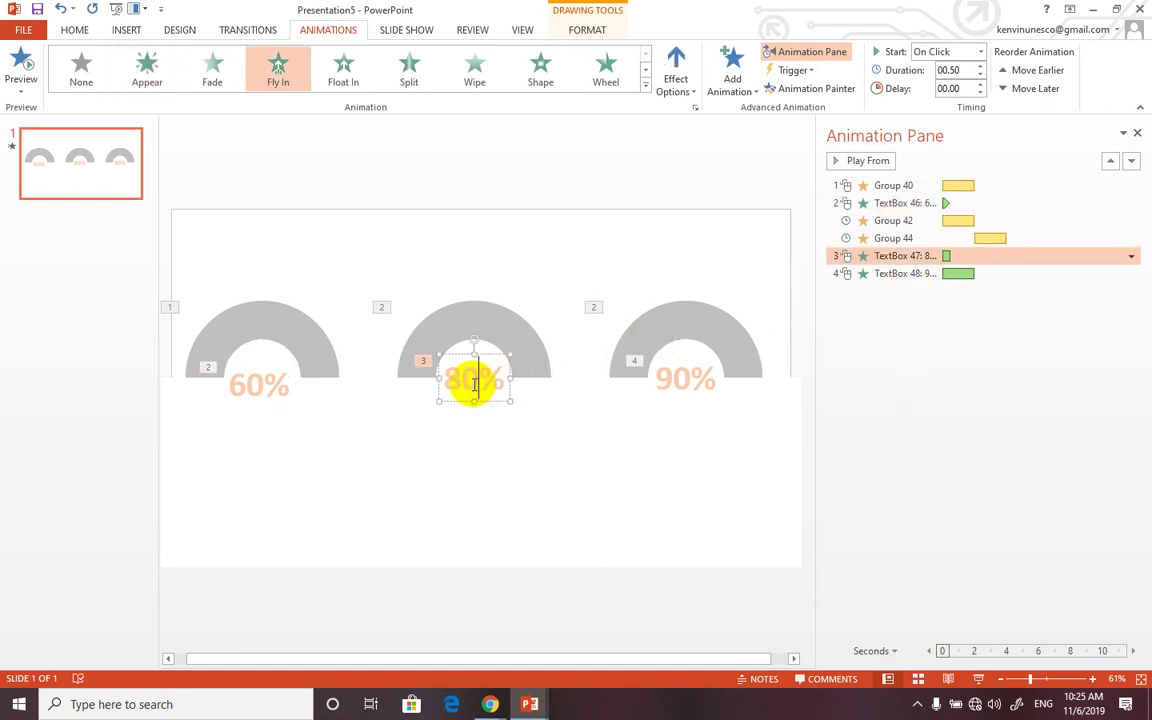
drag(939, 256, 938, 231)
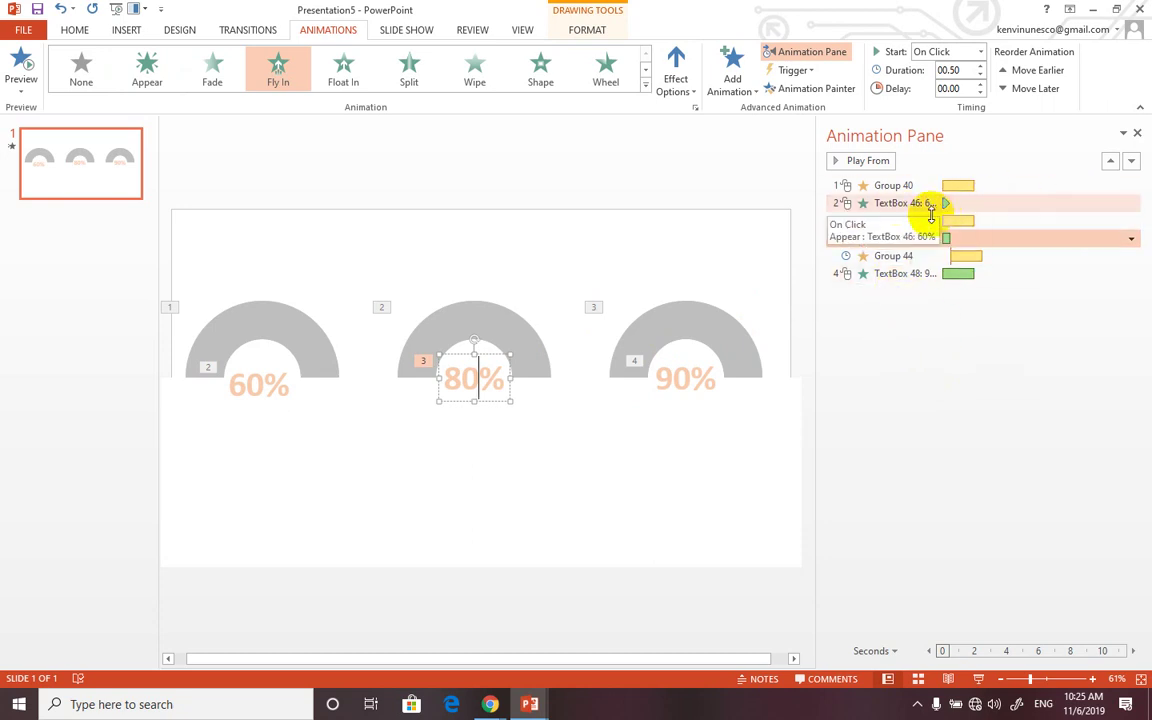
click(1077, 201)
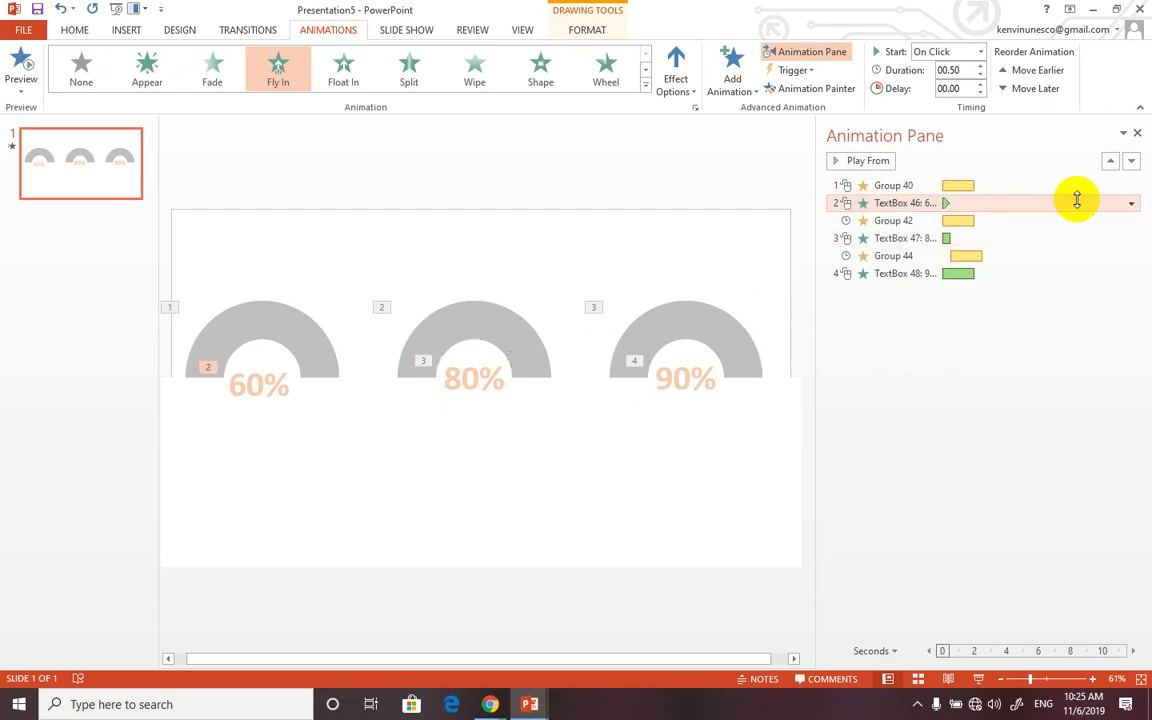
double_click(950, 200)
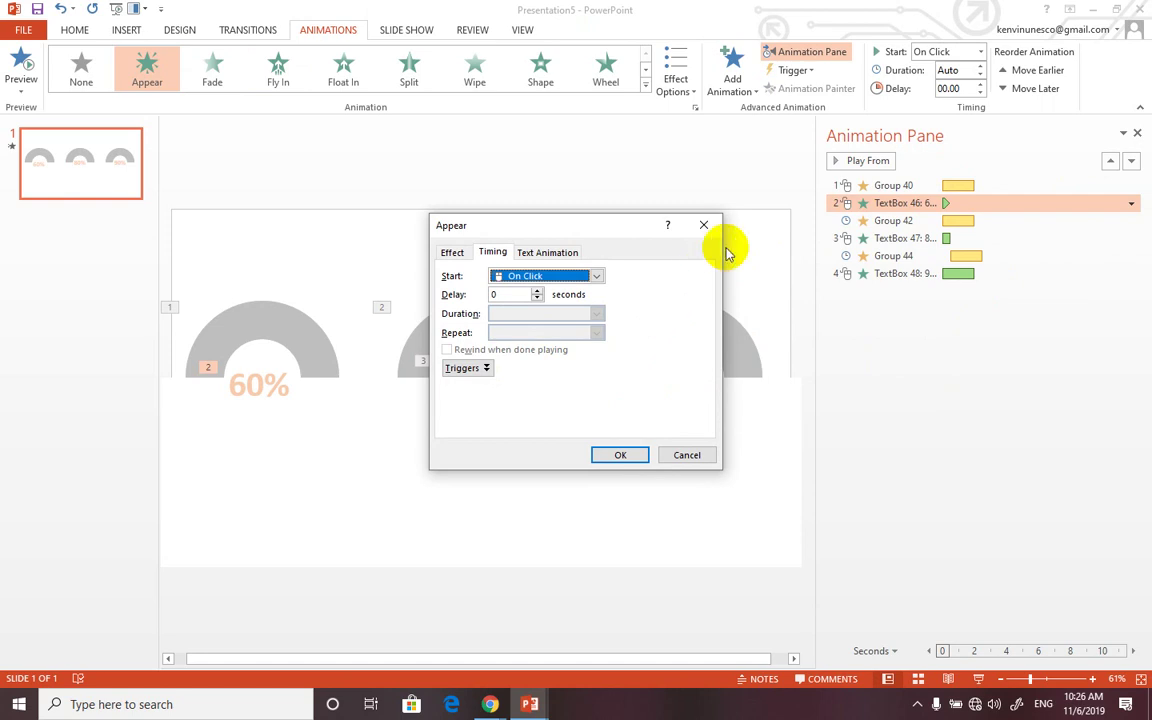
Set the 60% label's Appear animation to start After Previous.
click(704, 225)
drag(948, 203, 950, 204)
click(1128, 205)
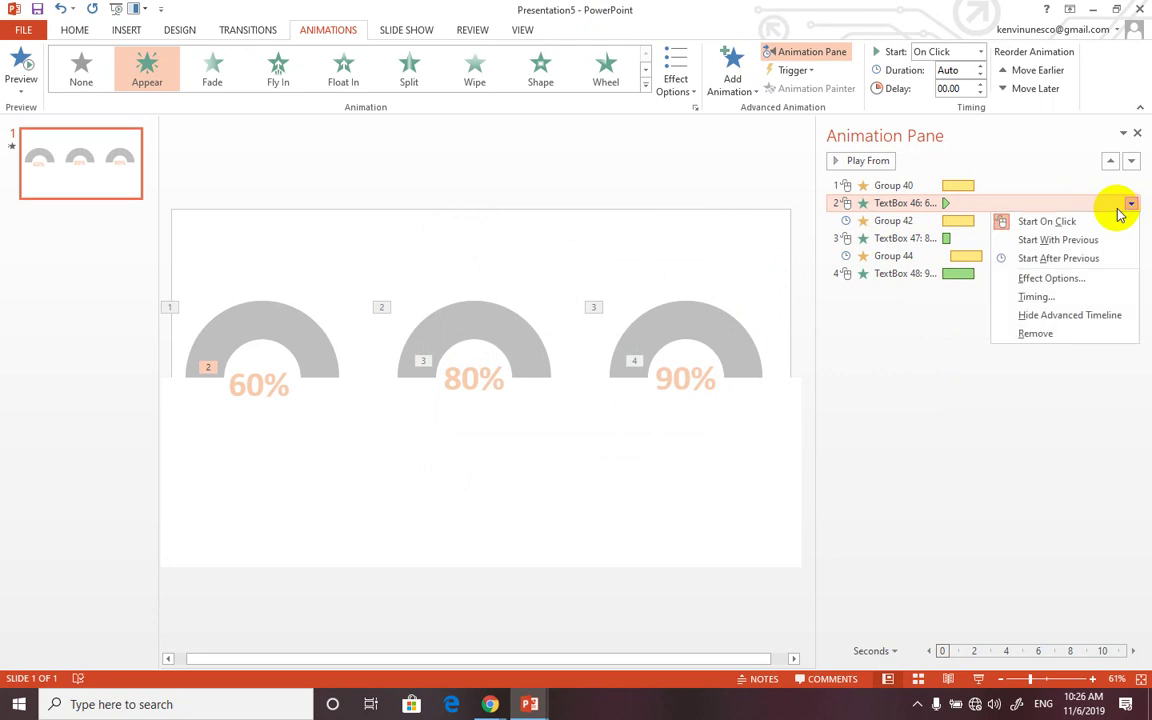
click(1073, 260)
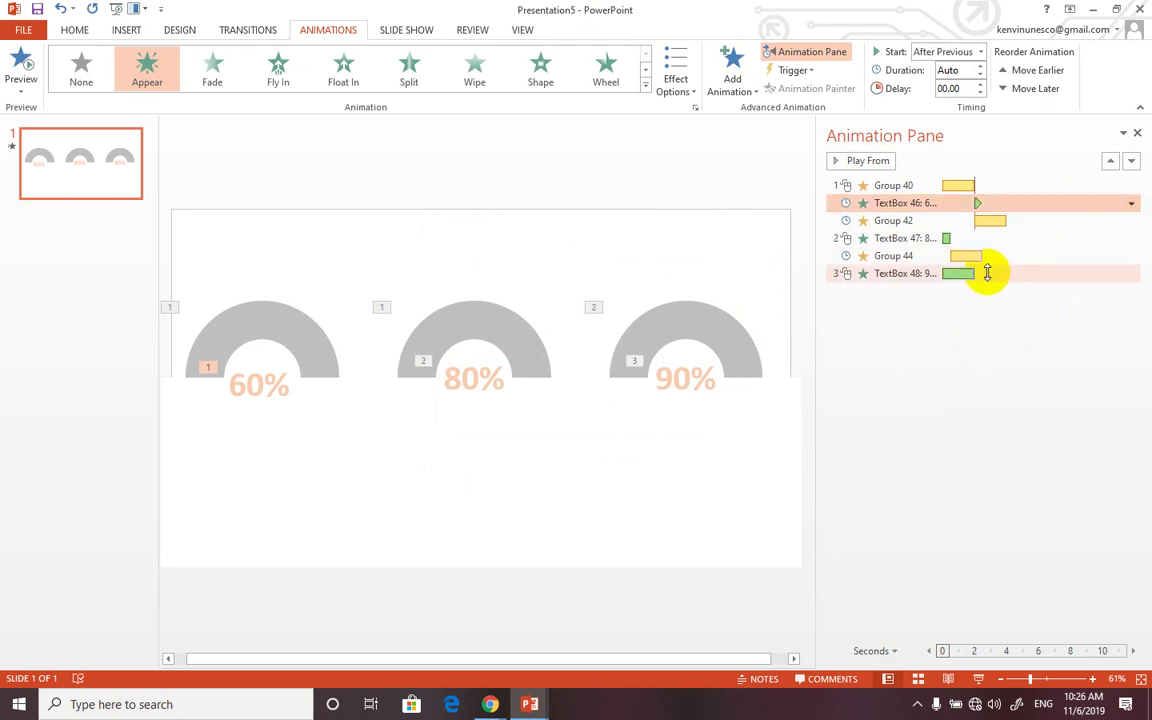
click(948, 239)
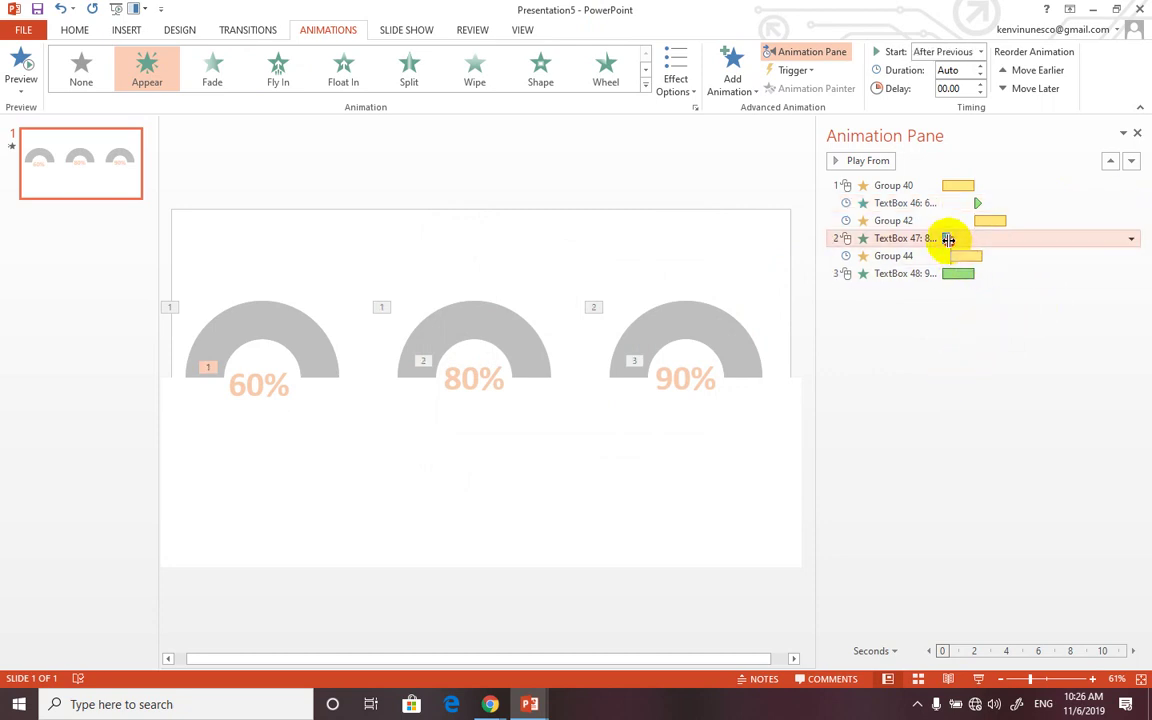
Set the middle gauge fill and the 80% and 90% labels to start After Previous.
click(1000, 220)
click(1131, 222)
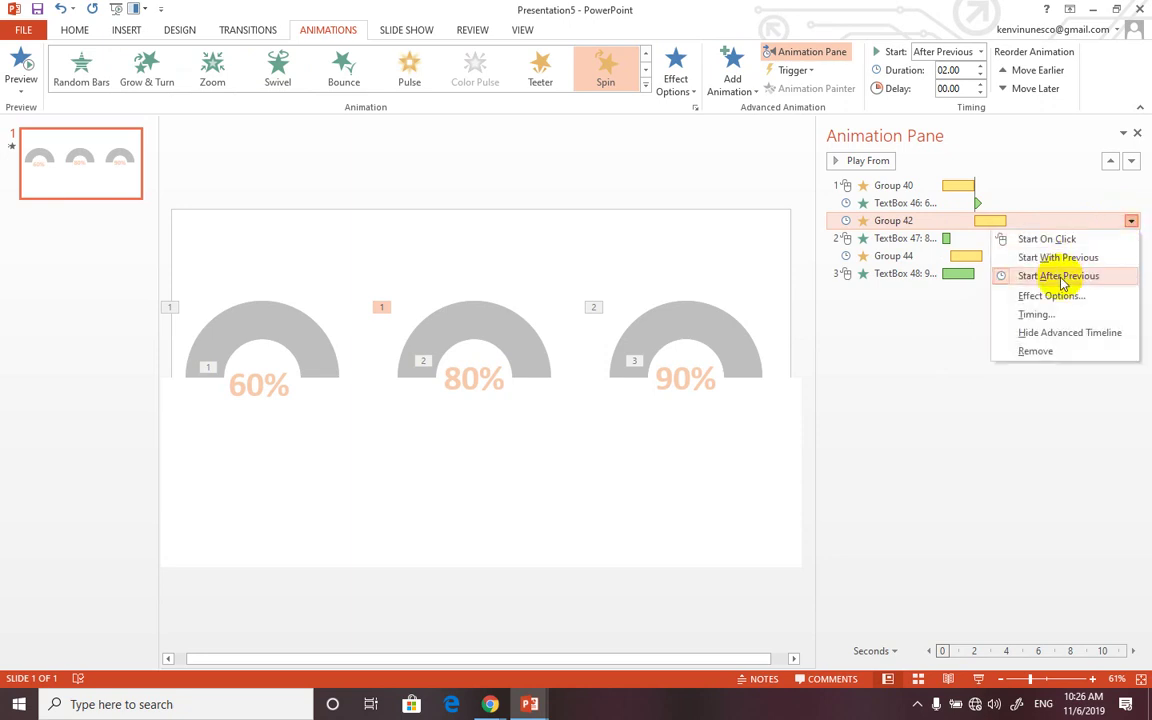
click(995, 270)
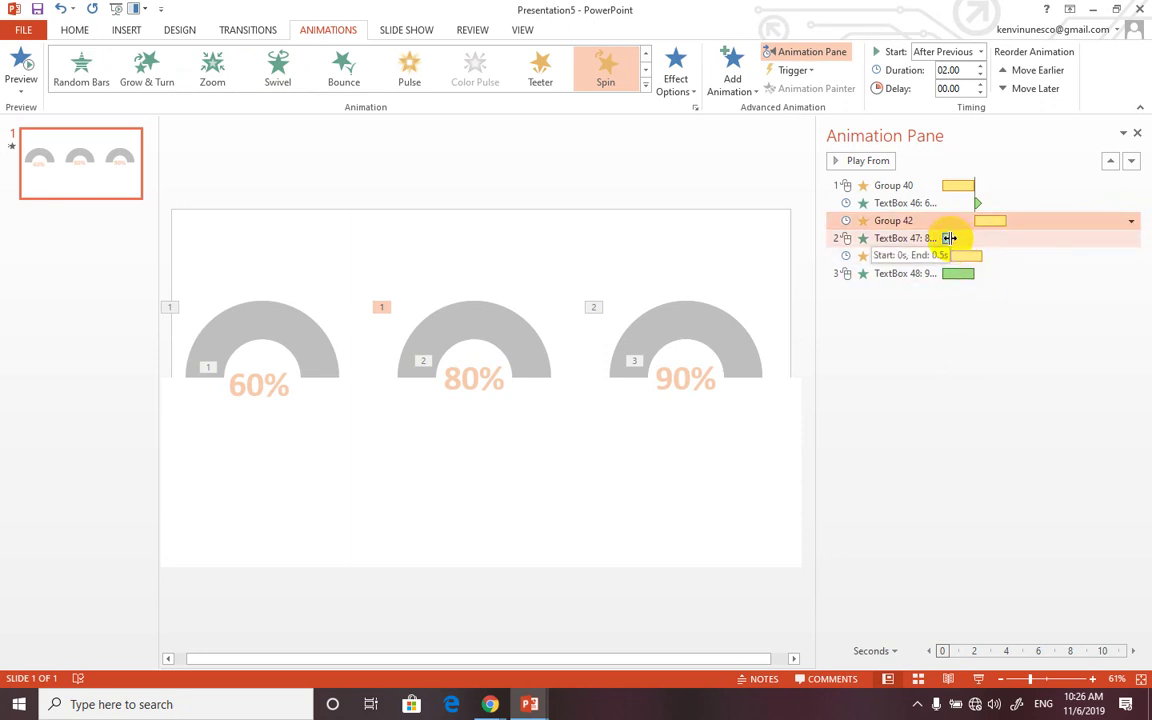
click(948, 238)
click(1131, 238)
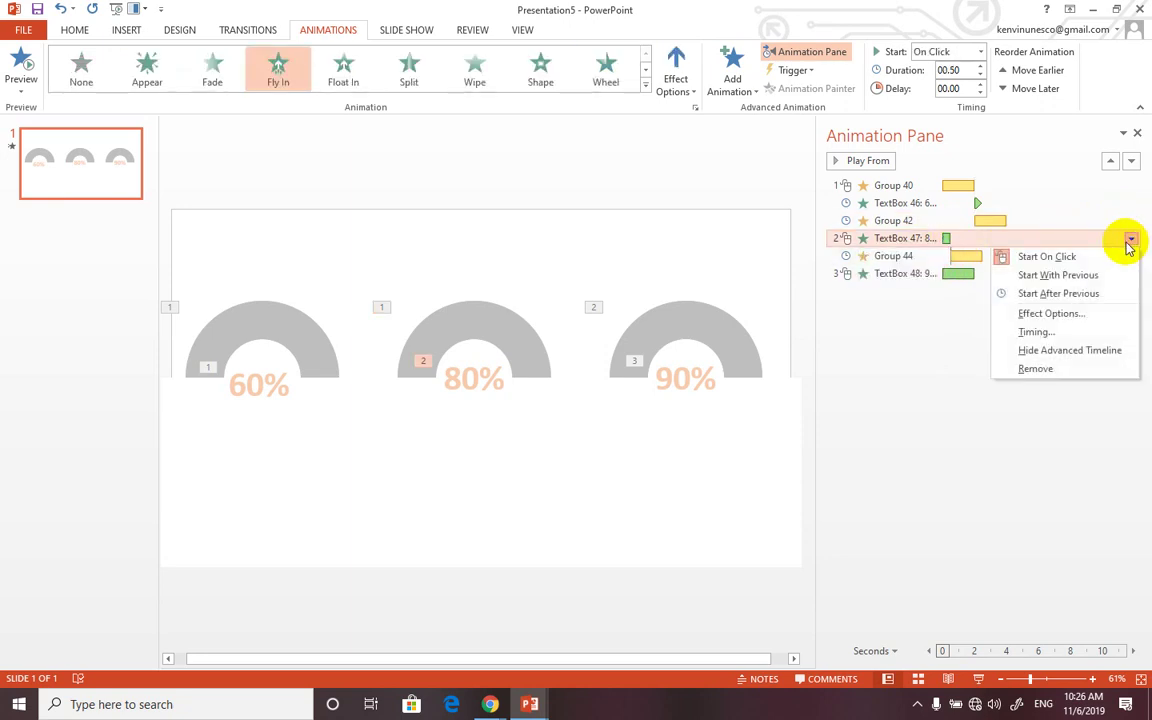
click(1074, 293)
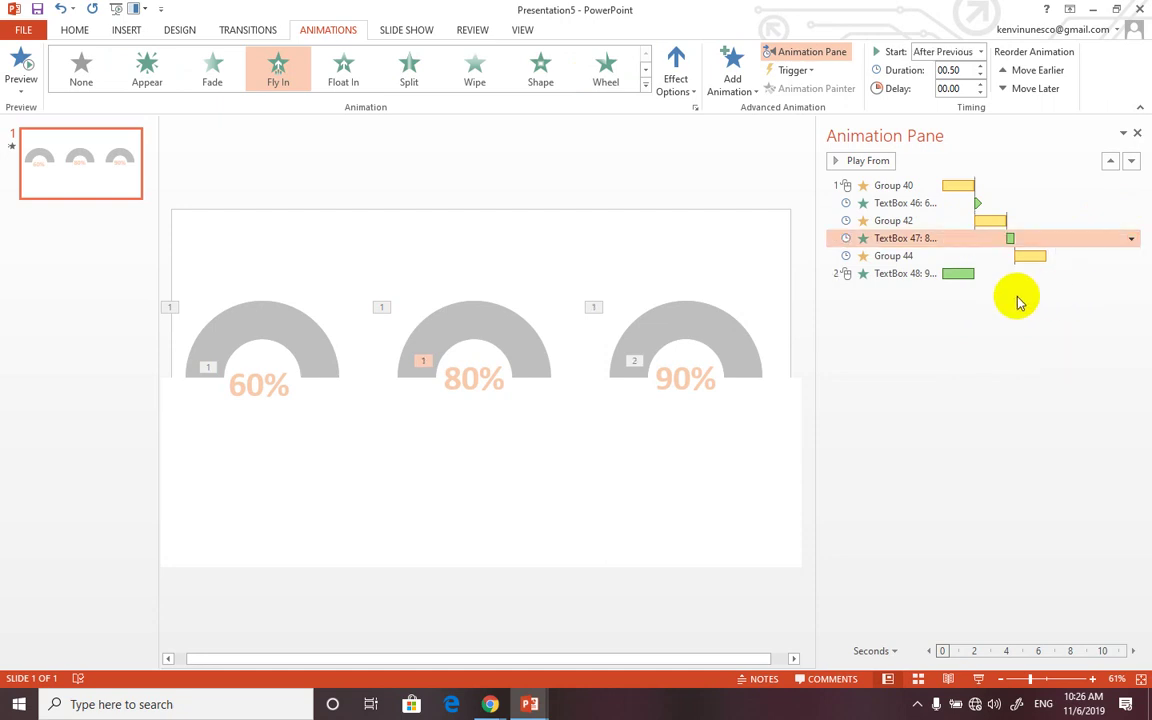
click(962, 274)
click(1130, 275)
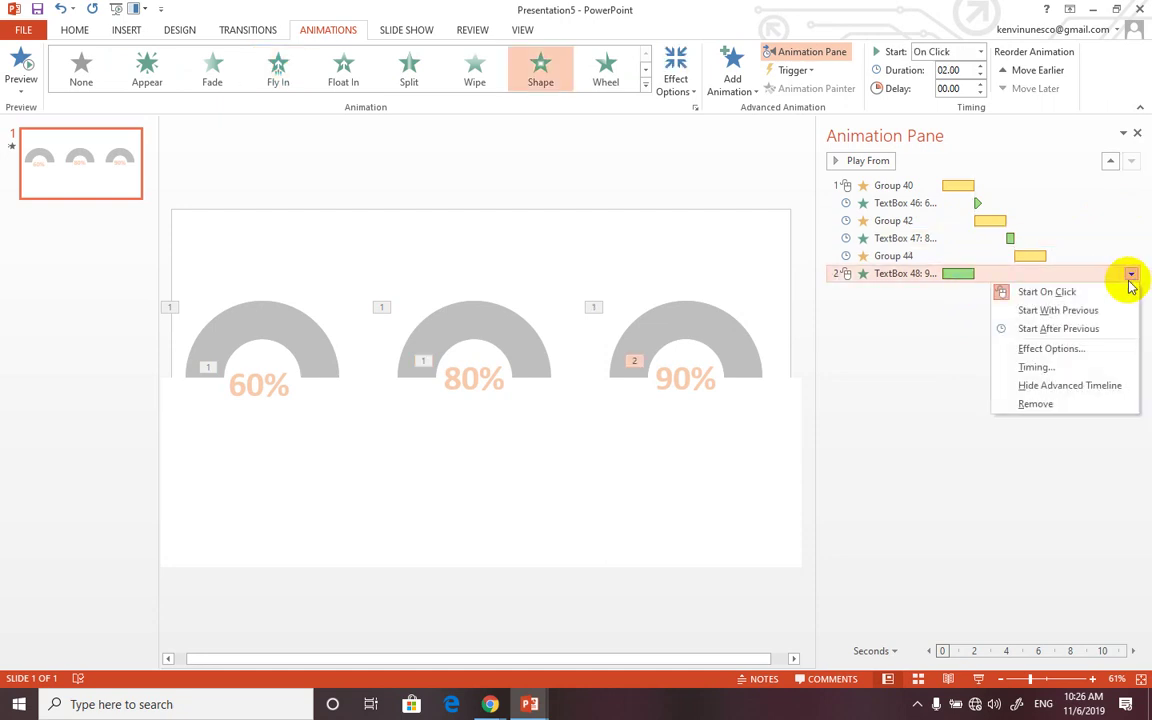
click(1083, 330)
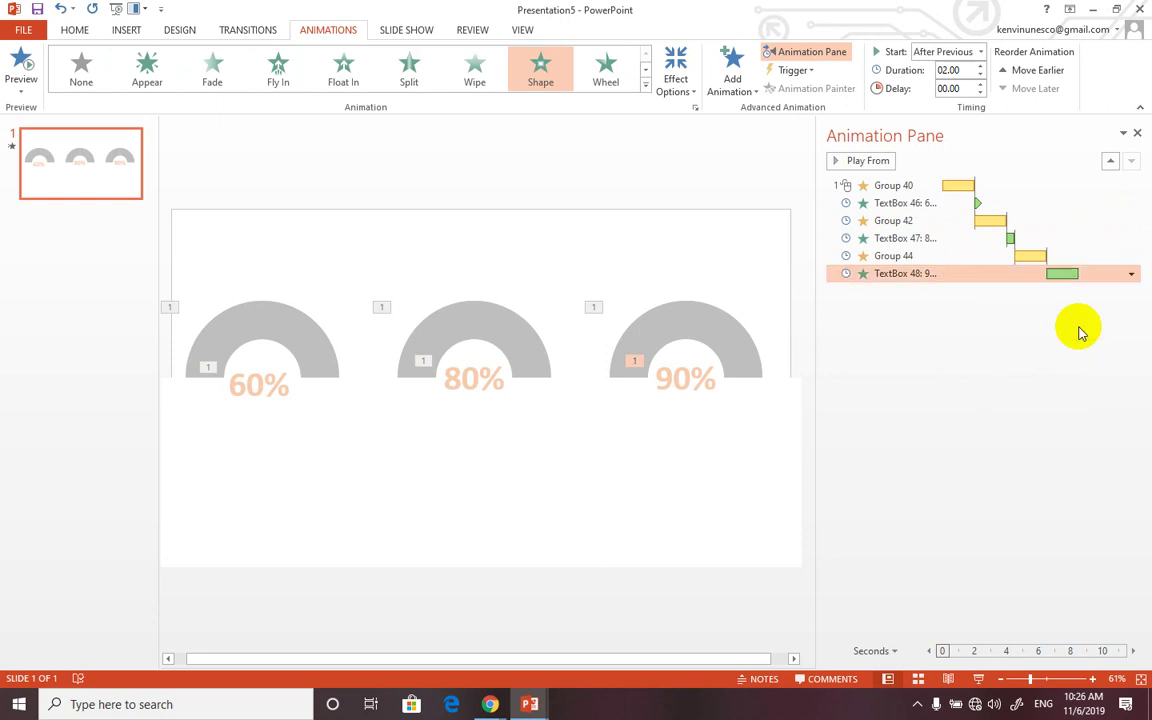
Give the 60% label a 00.75 duration and 00.10 delay, shifting the 80% bar slightly later.
drag(1013, 237, 1028, 237)
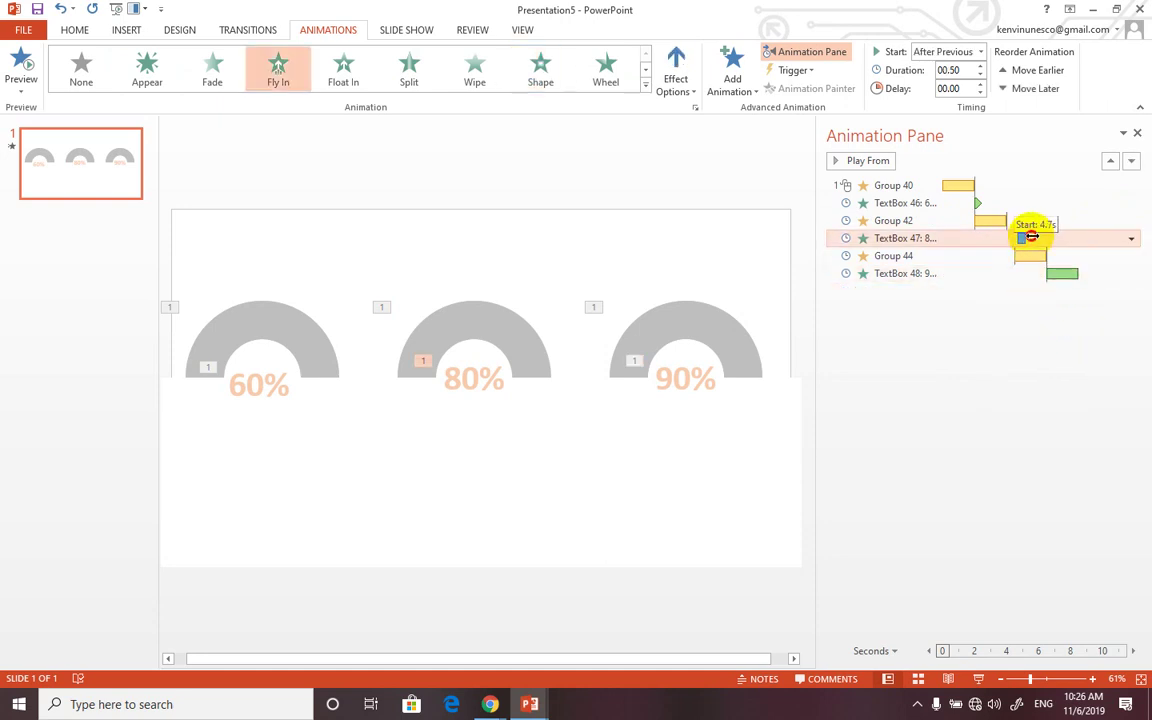
click(979, 204)
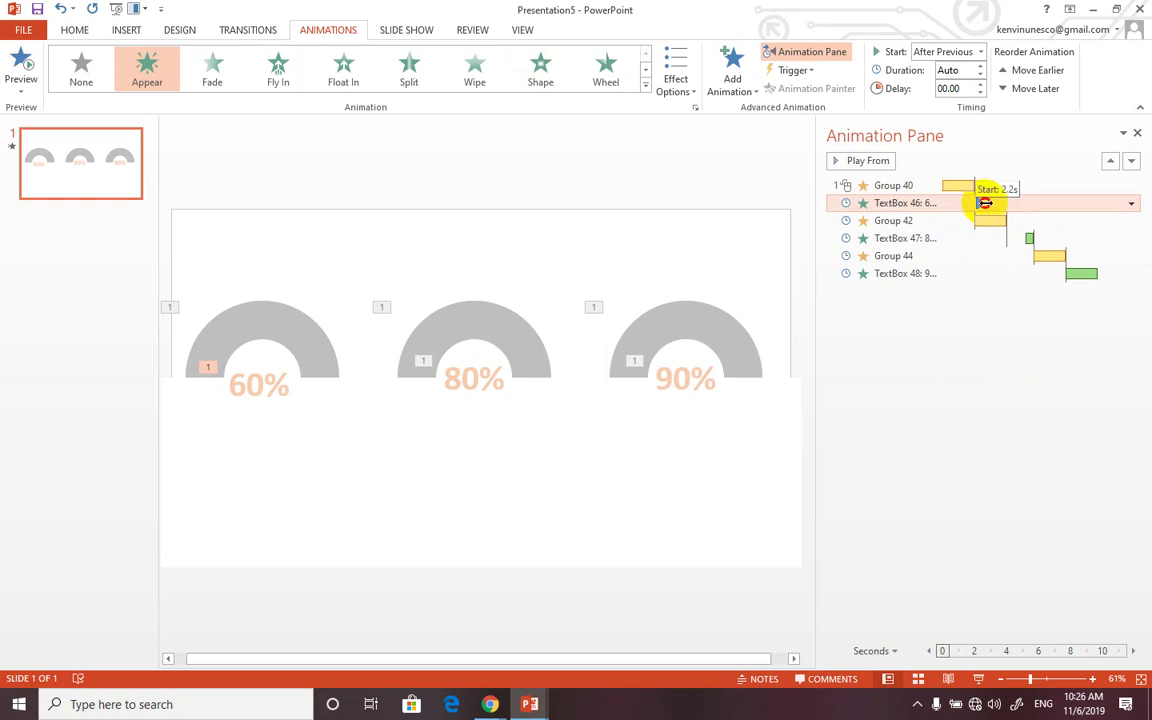
click(981, 67)
click(981, 67)
click(981, 67)
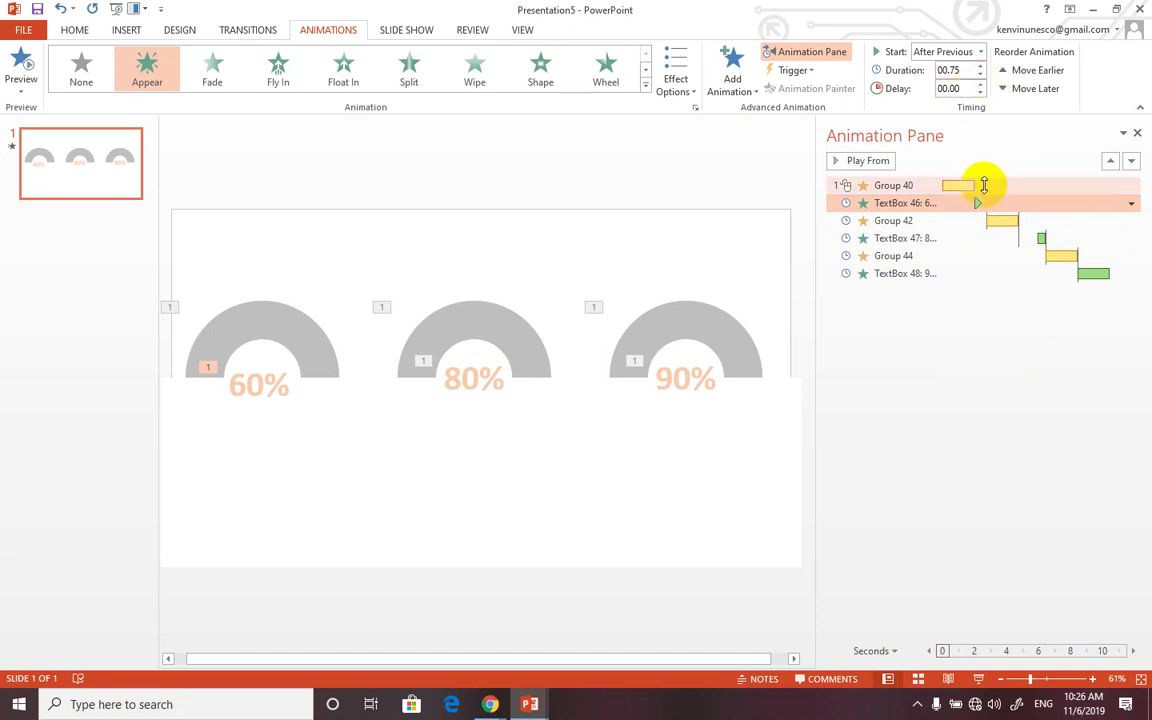
drag(984, 203, 988, 203)
click(1130, 203)
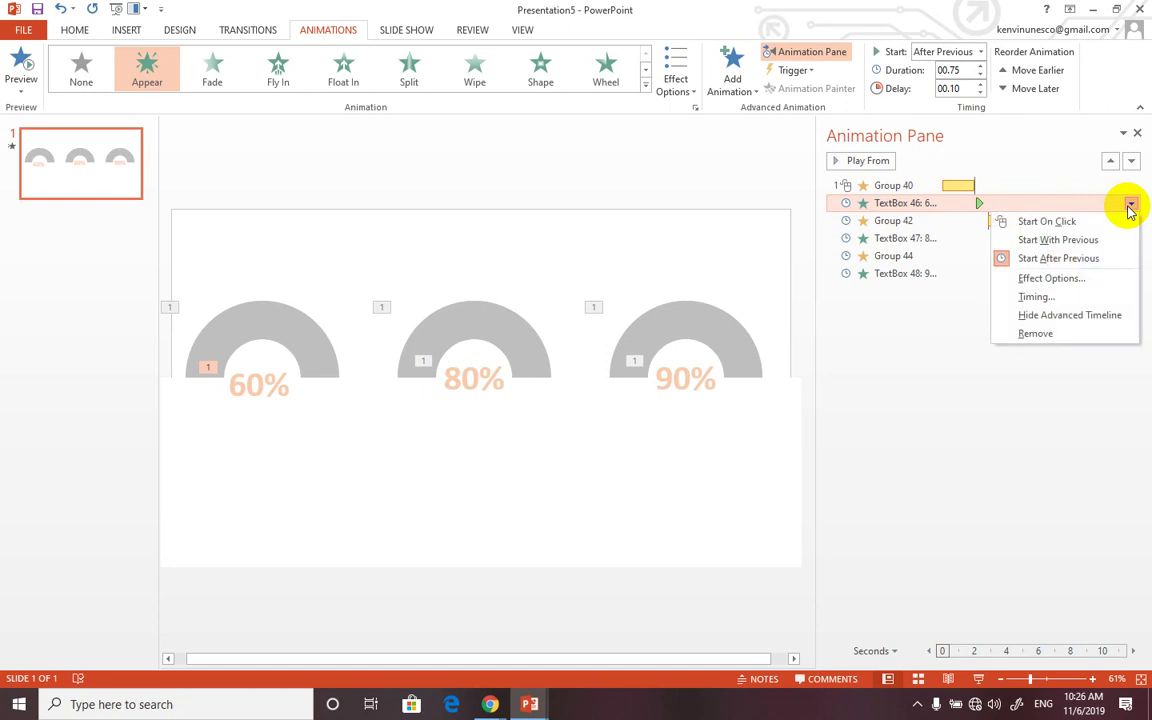
click(1016, 172)
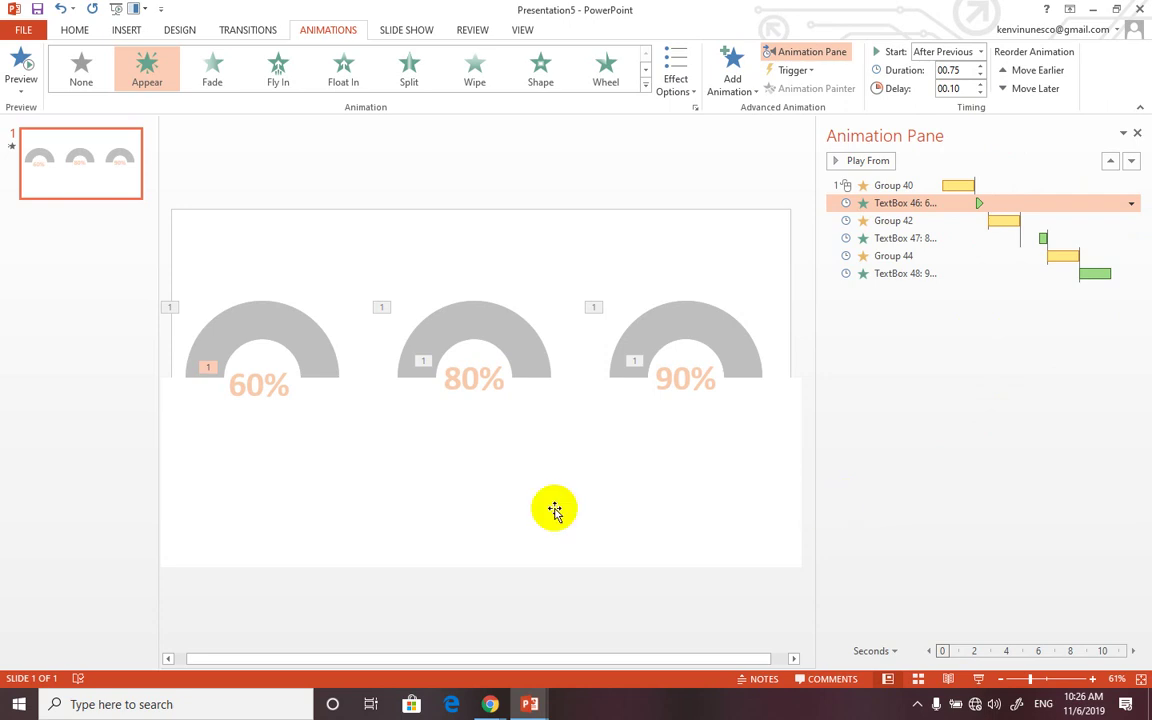
click(509, 473)
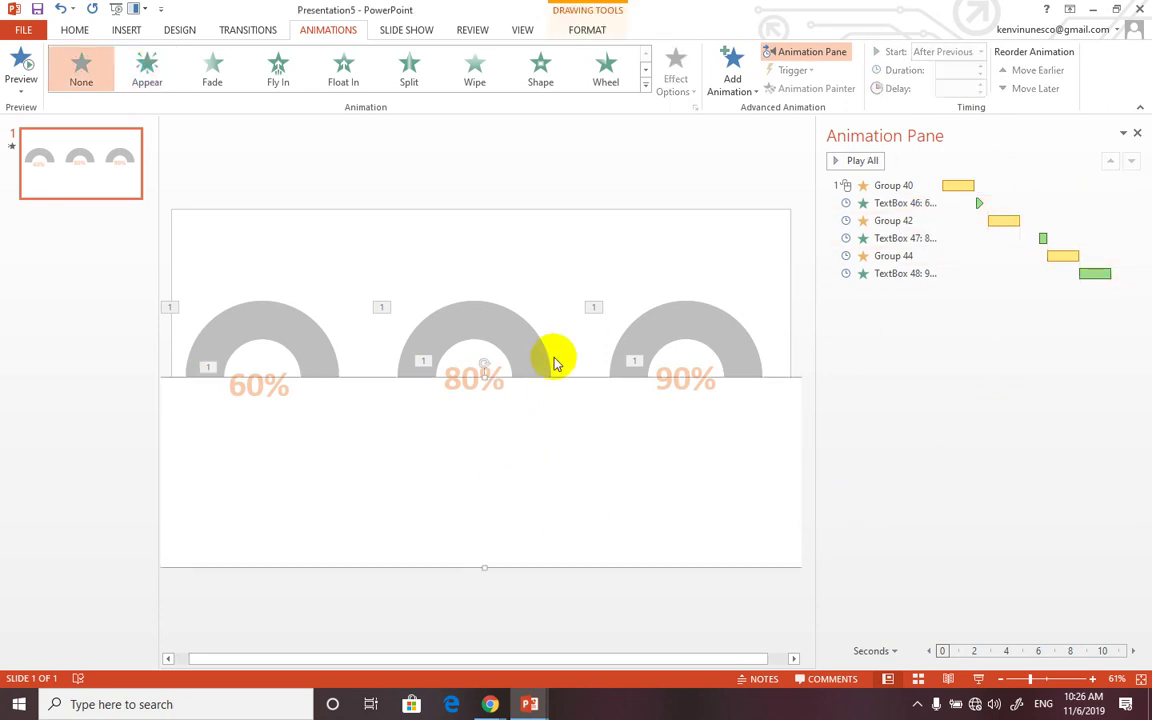
key(F5)
click(553, 358)
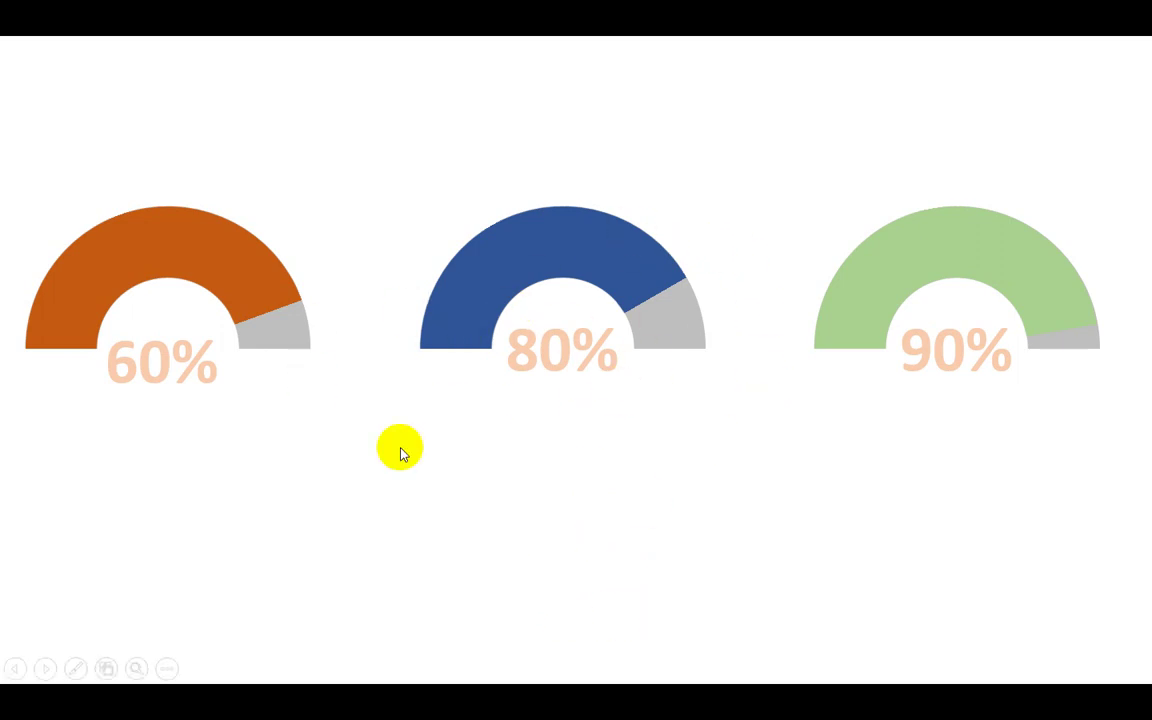
click(505, 625)
click(577, 569)
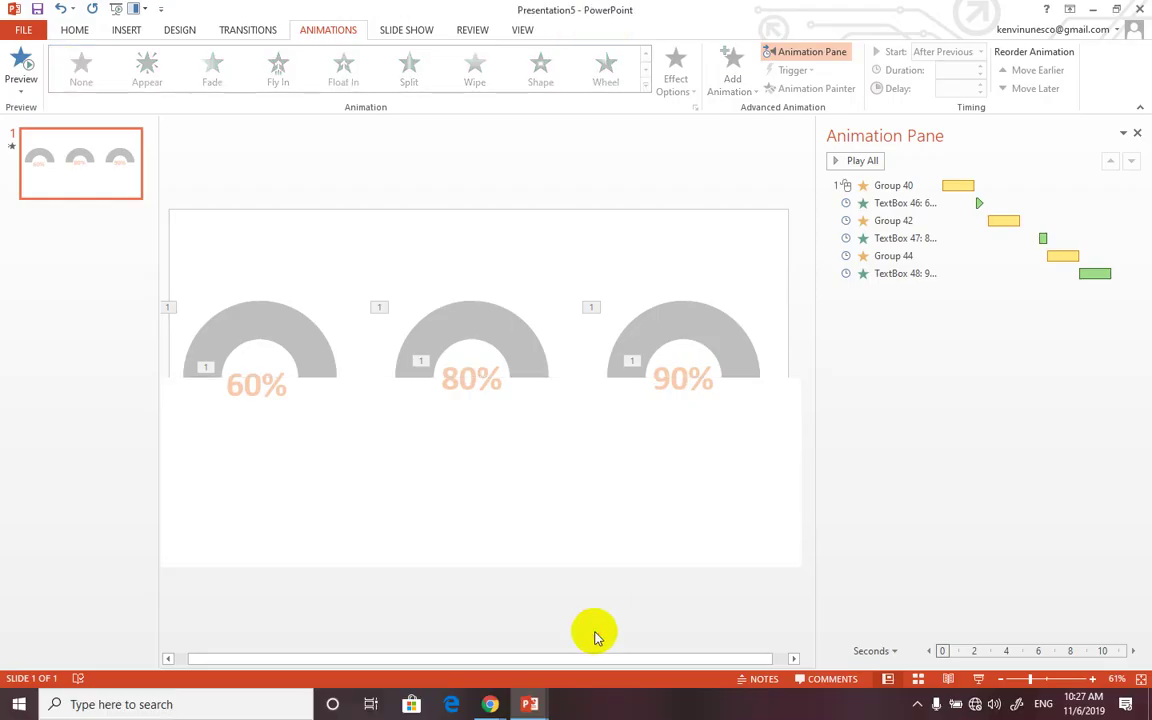